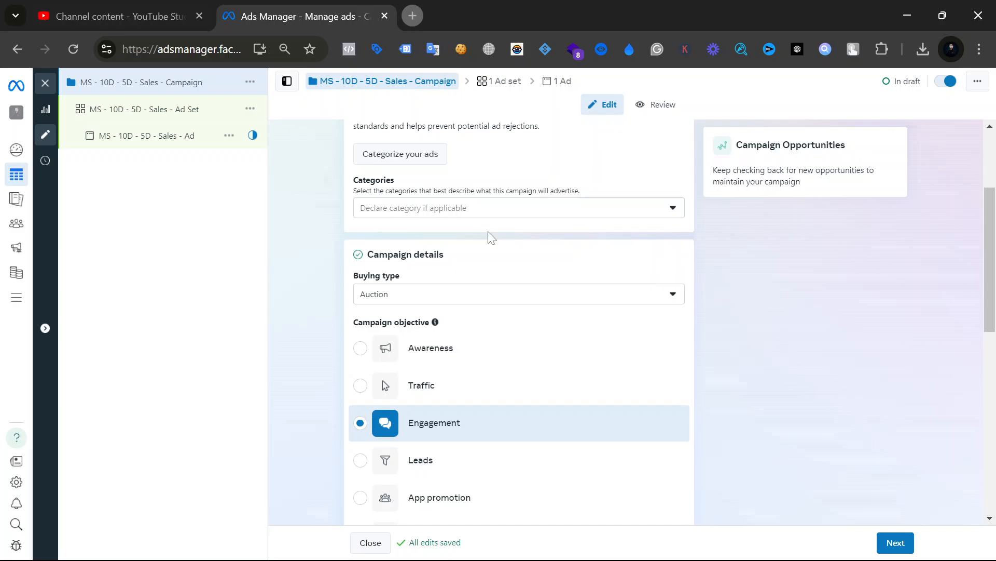
Review the campaign settings, then open the ad set and examine its name and the conversion location choices.
{"action": "scroll", "coordinate": [490, 238], "scroll_direction": "down", "scroll_amount": 10}
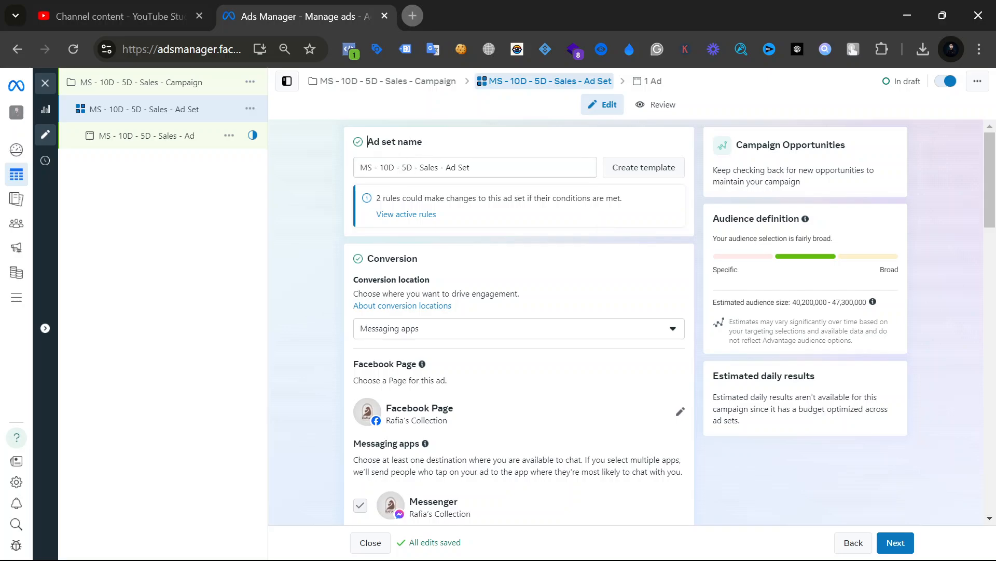
{"action": "left_click_drag", "start_coordinate": [368, 141], "coordinate": [436, 141]}
{"action": "scroll", "coordinate": [301, 172], "scroll_direction": "down", "scroll_amount": 2}
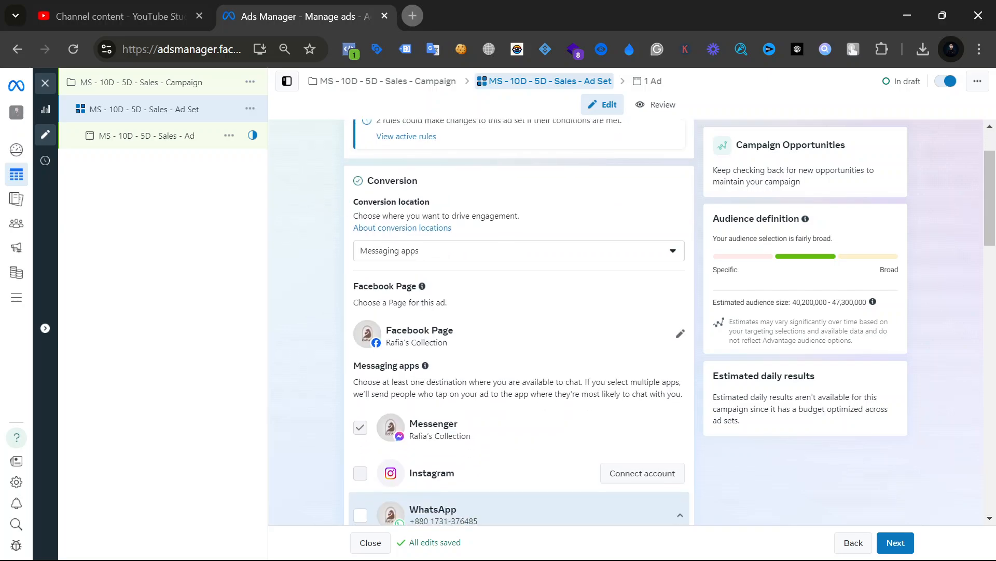
{"action": "left_click_drag", "start_coordinate": [366, 181], "coordinate": [445, 184]}
{"action": "left_click", "coordinate": [304, 184]}
{"action": "left_click", "coordinate": [530, 258]}
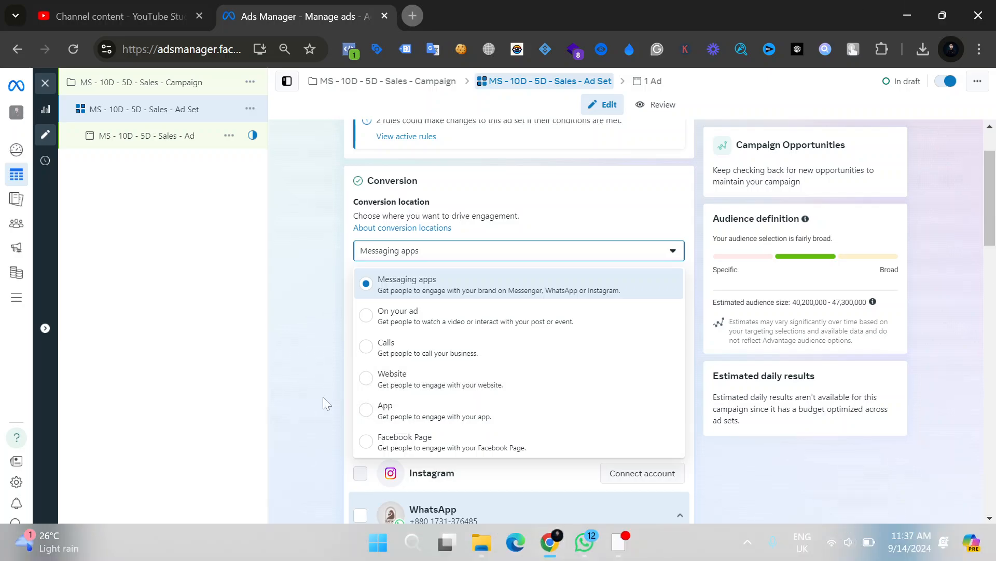
{"action": "left_click", "coordinate": [329, 353]}
{"action": "mouse_move", "coordinate": [326, 338]}
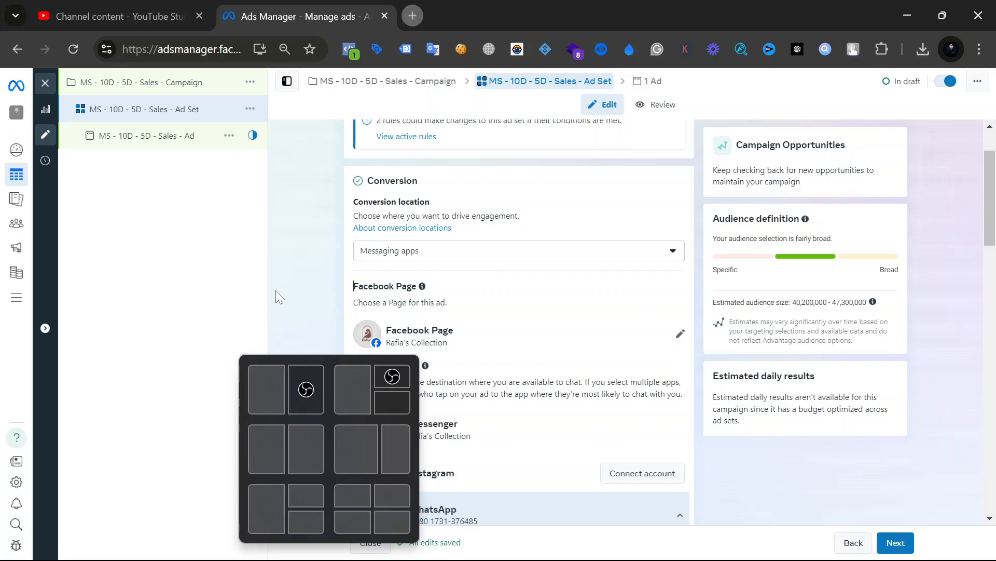
Change the ad set's Facebook Page to Dina's collection.
{"action": "left_click", "coordinate": [559, 329]}
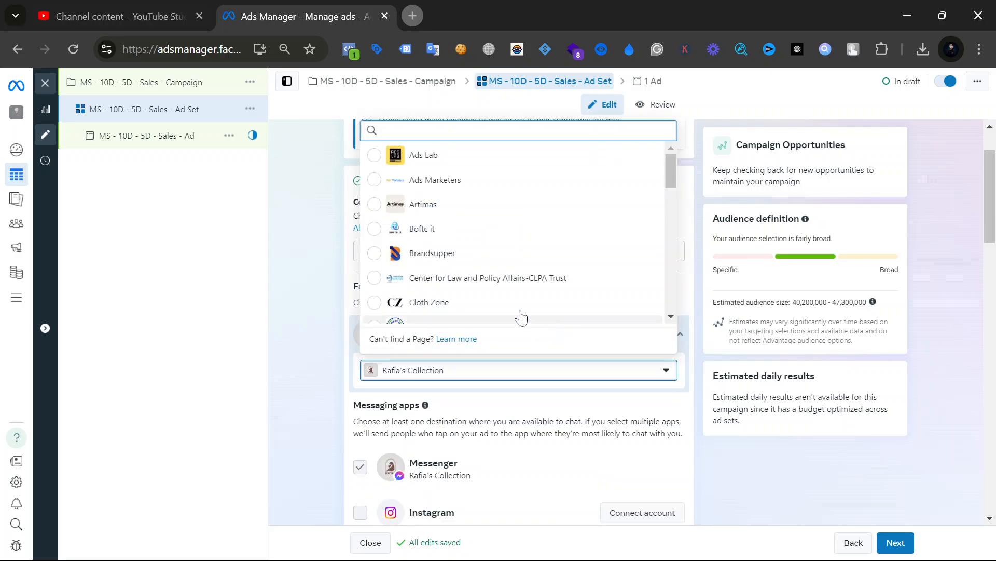
{"action": "left_click", "coordinate": [290, 281]}
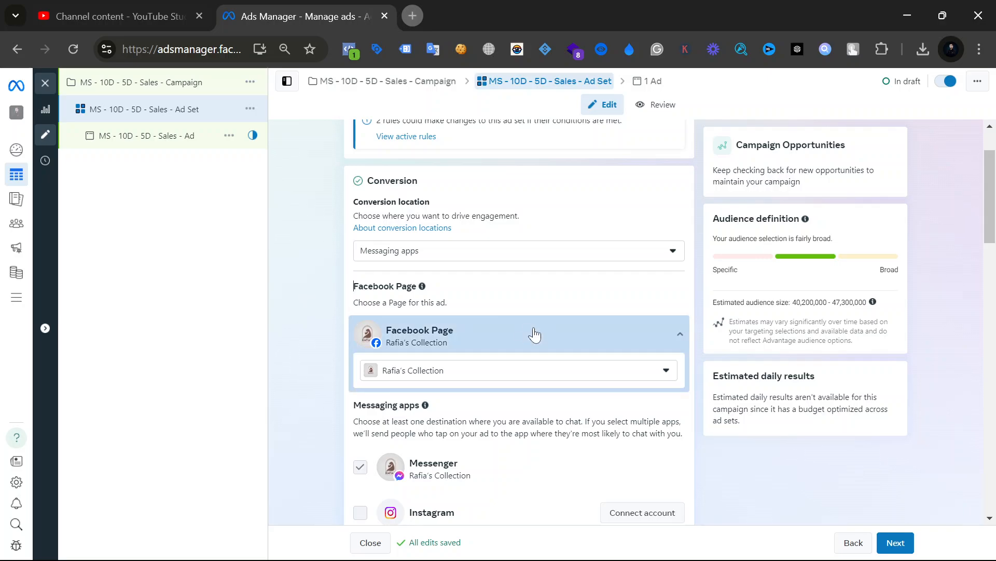
{"action": "left_click", "coordinate": [567, 376]}
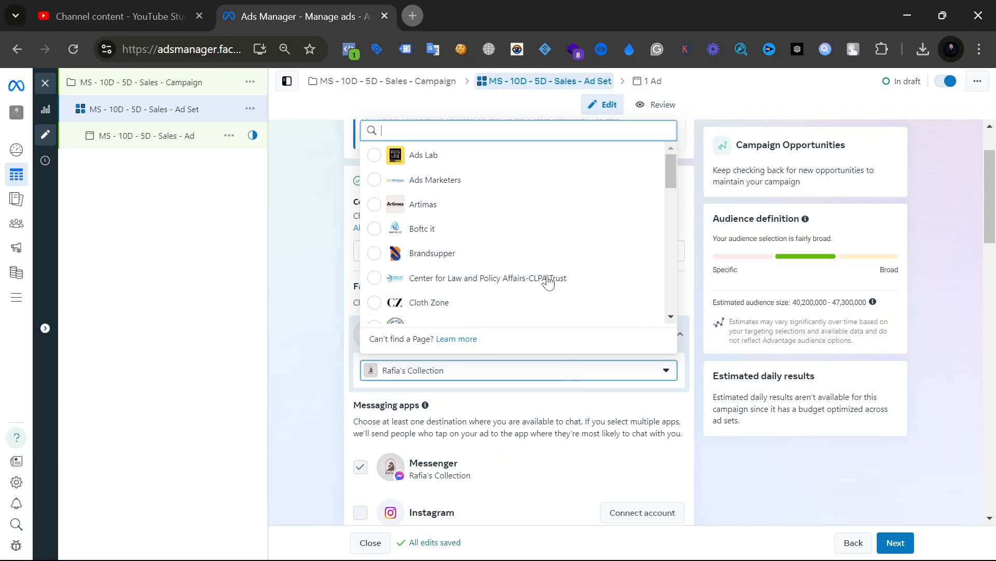
{"action": "scroll", "coordinate": [548, 283], "scroll_direction": "down", "scroll_amount": 5}
{"action": "scroll", "coordinate": [548, 283], "scroll_direction": "up", "scroll_amount": 5}
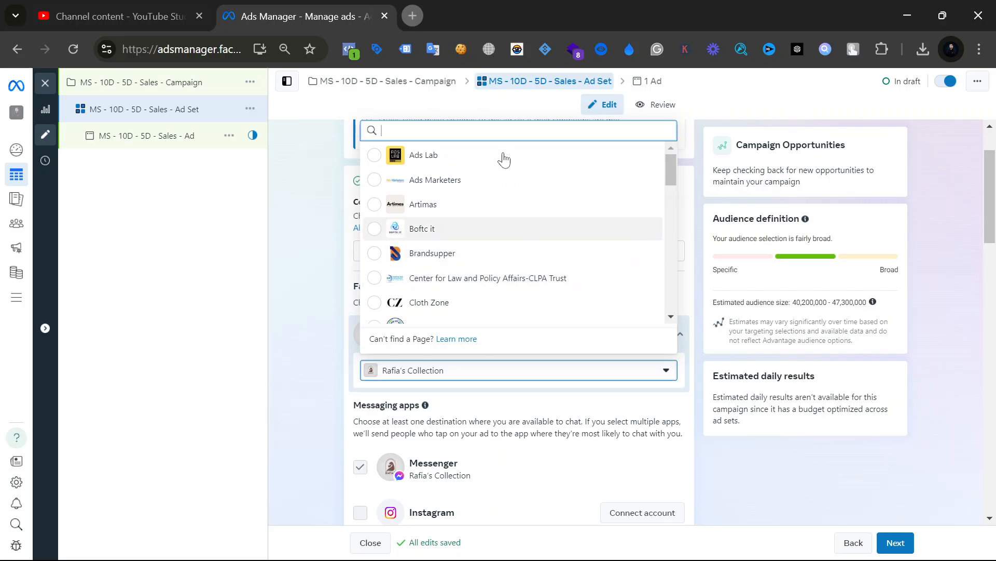
{"action": "scroll", "coordinate": [502, 258], "scroll_direction": "down", "scroll_amount": 3}
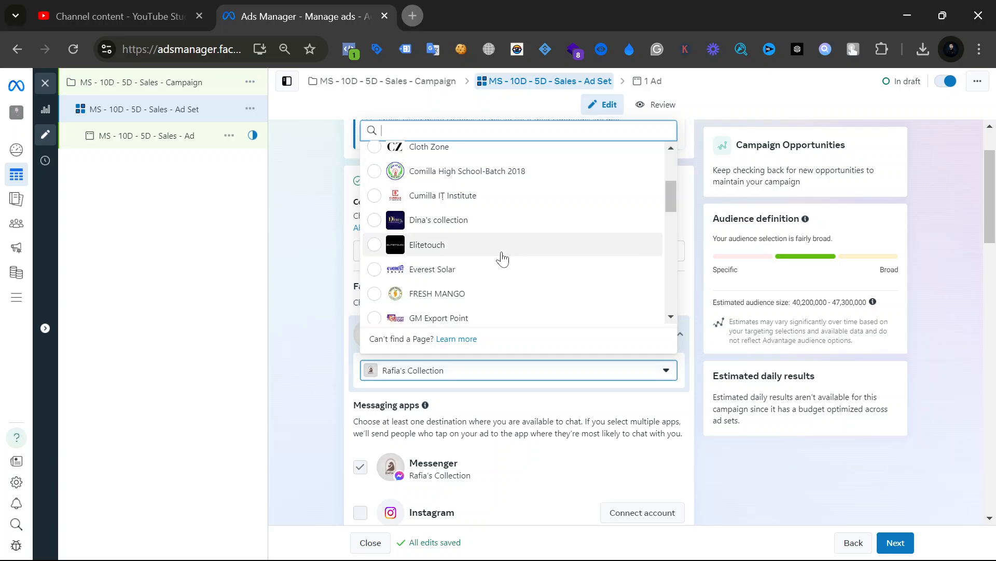
{"action": "left_click", "coordinate": [469, 222]}
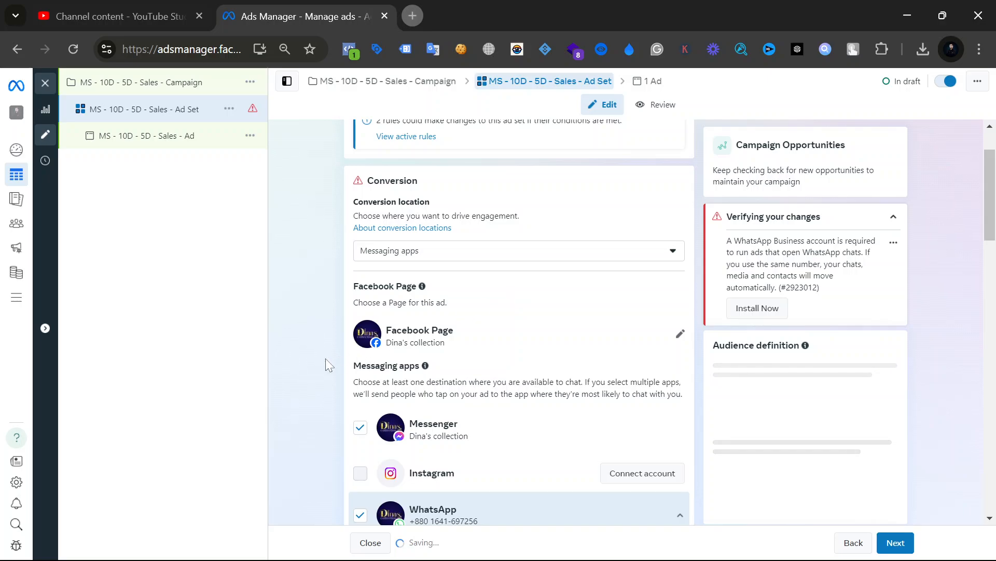
Examine the messaging app destinations and the list of WhatsApp numbers connected to the selected Page.
{"action": "scroll", "coordinate": [325, 358], "scroll_direction": "down", "scroll_amount": 1}
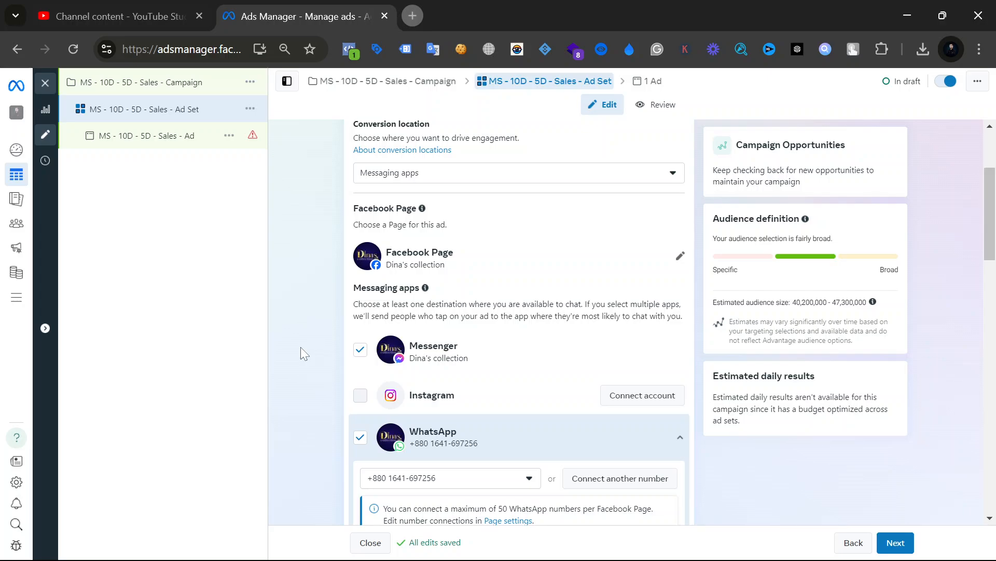
{"action": "scroll", "coordinate": [300, 347], "scroll_direction": "down", "scroll_amount": 3}
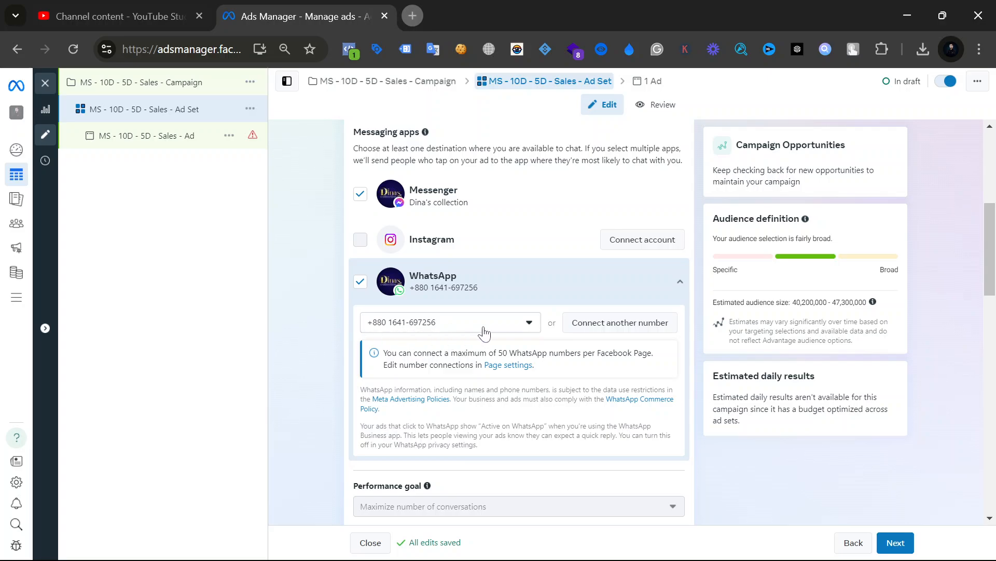
{"action": "left_click", "coordinate": [483, 329]}
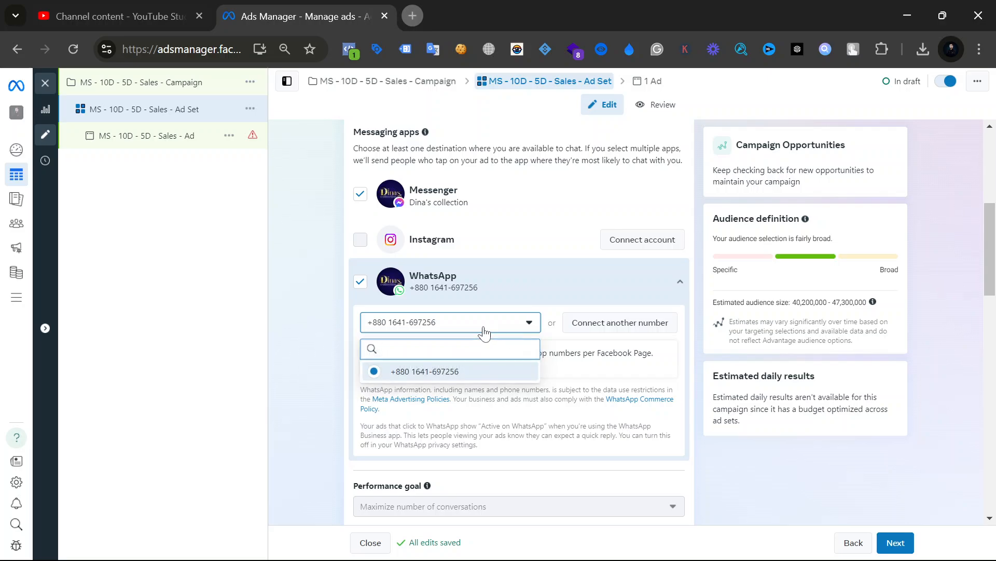
{"action": "left_click", "coordinate": [483, 329]}
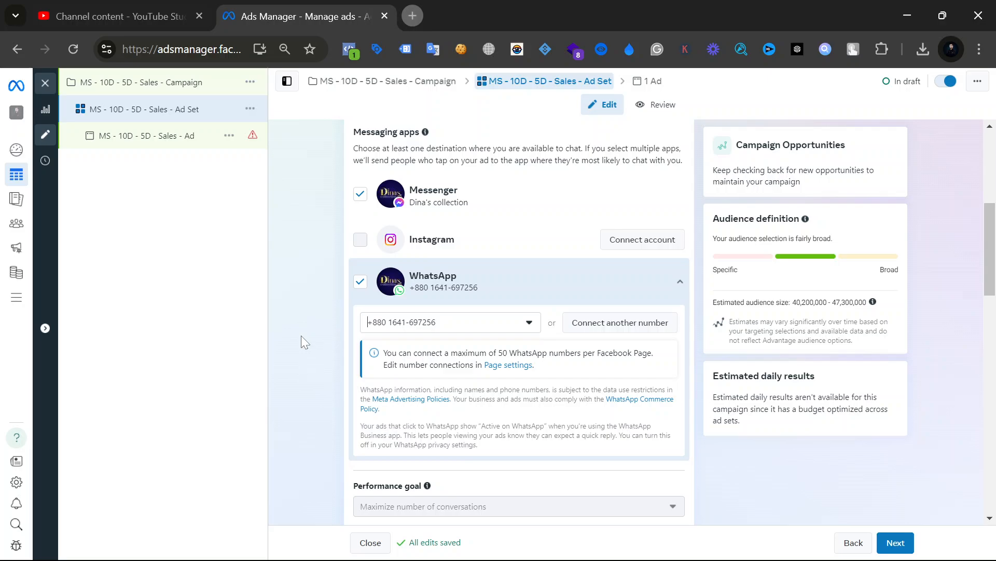
{"action": "scroll", "coordinate": [302, 337], "scroll_direction": "up", "scroll_amount": 3}
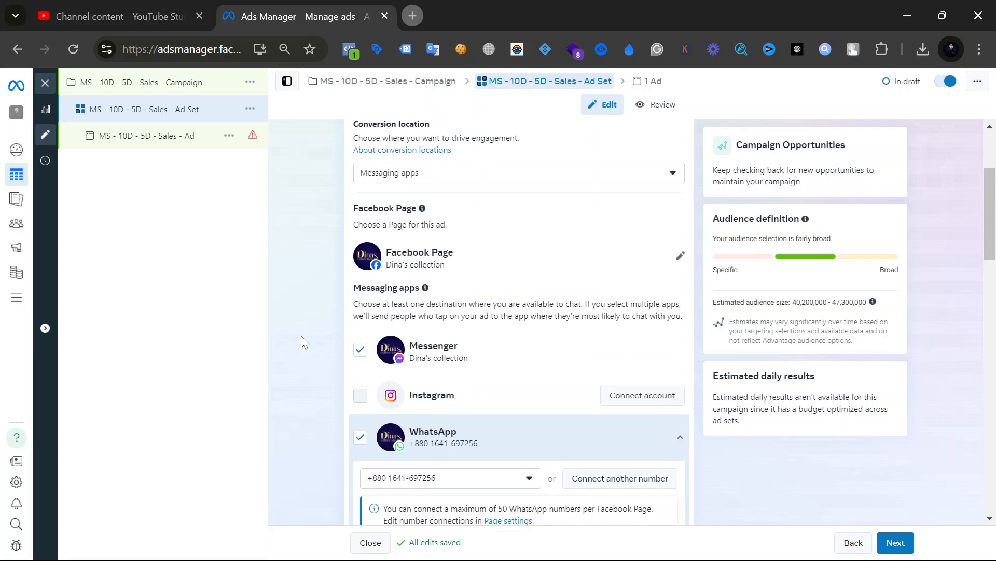
{"action": "scroll", "coordinate": [301, 337], "scroll_direction": "down", "scroll_amount": 3}
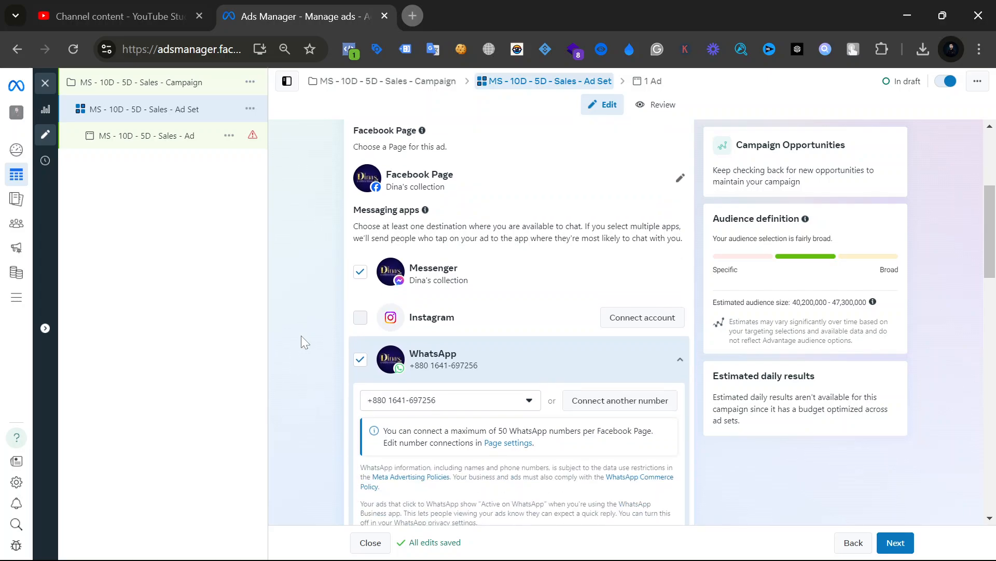
{"action": "scroll", "coordinate": [301, 335], "scroll_direction": "up", "scroll_amount": 1}
{"action": "scroll", "coordinate": [425, 256], "scroll_direction": "up", "scroll_amount": 3}
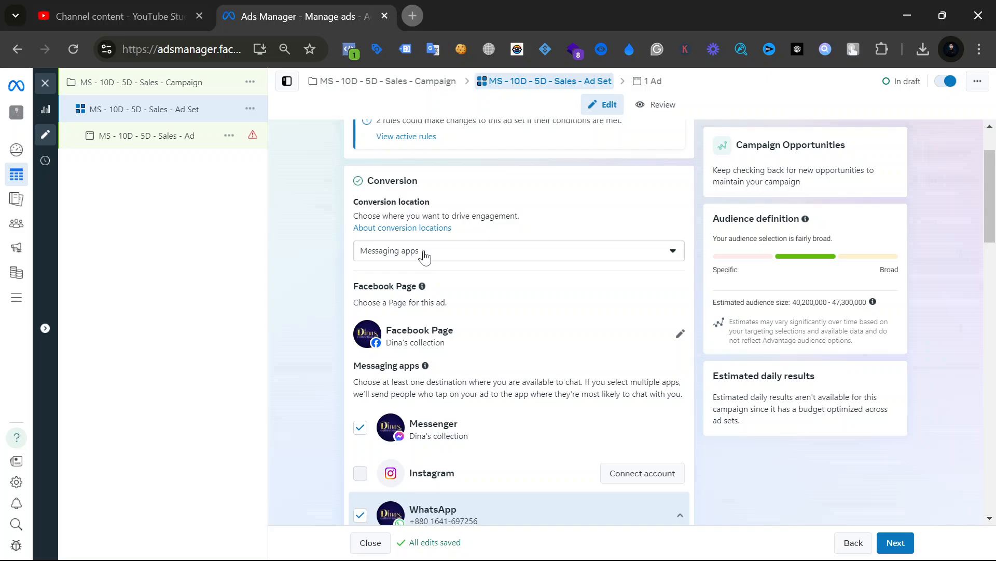
Compare the conversion location options from Messaging apps through Facebook Page, keeping Messaging apps selected.
{"action": "scroll", "coordinate": [425, 257], "scroll_direction": "up", "scroll_amount": 2}
{"action": "left_click", "coordinate": [402, 331]}
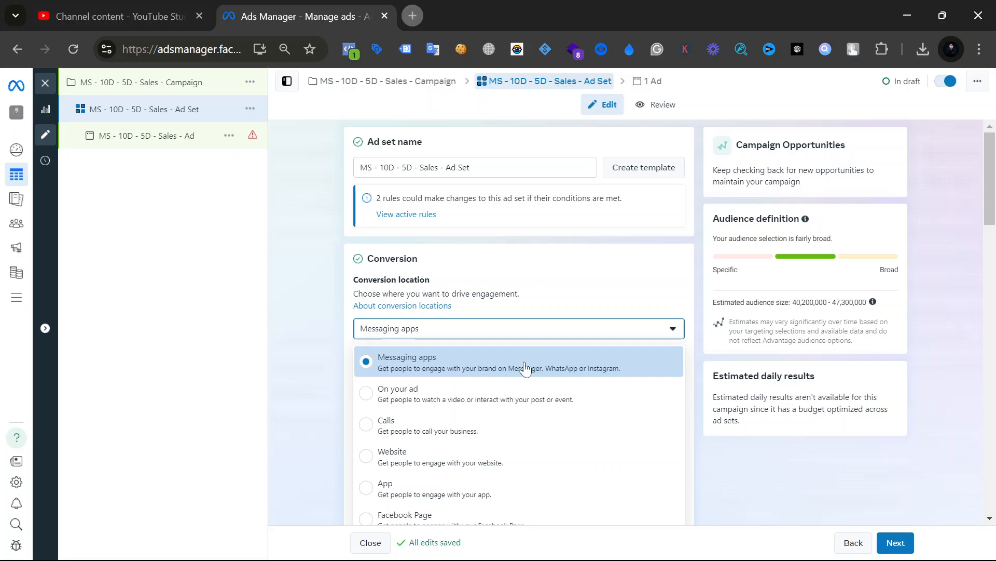
{"action": "scroll", "coordinate": [464, 358], "scroll_direction": "down", "scroll_amount": 3}
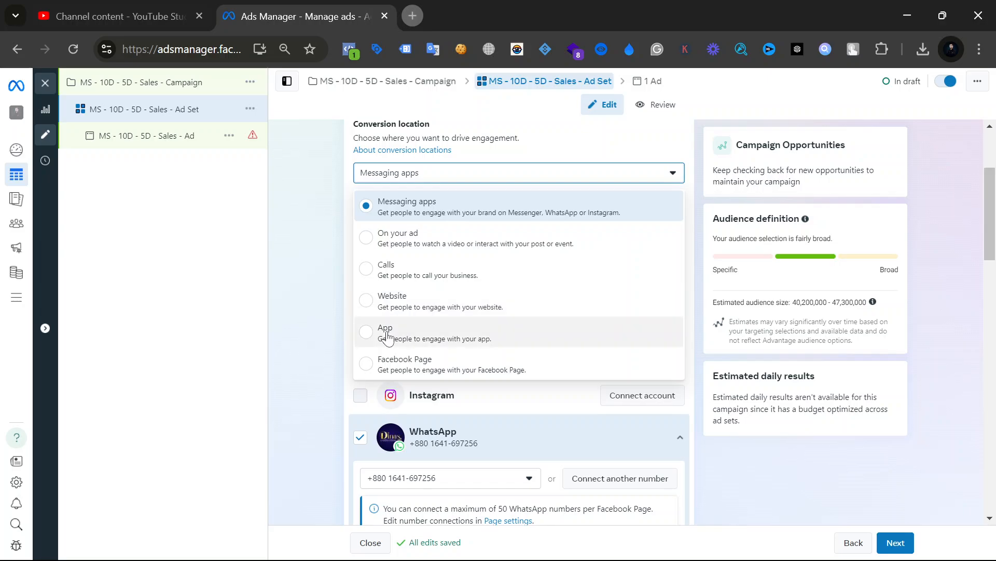
{"action": "left_click", "coordinate": [310, 329]}
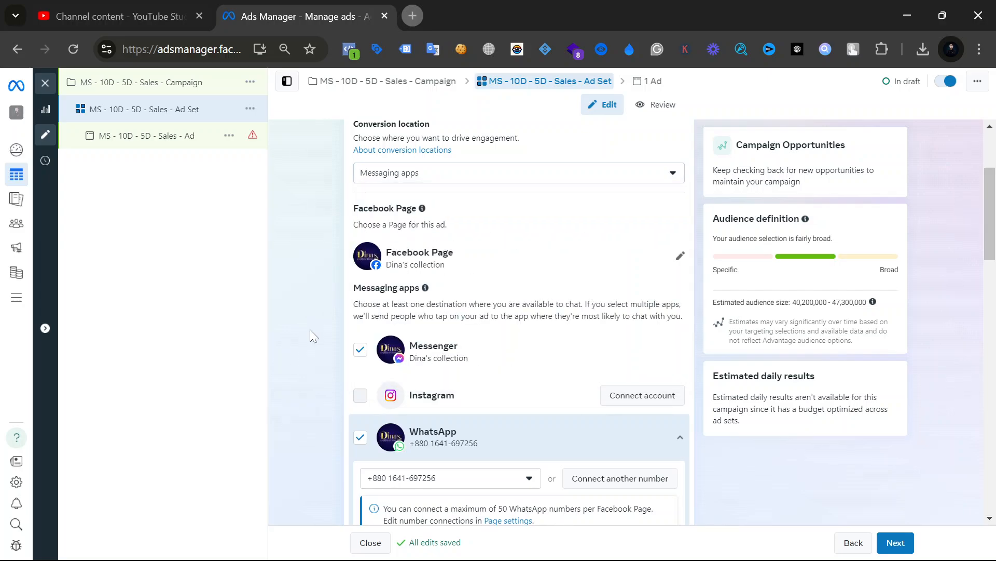
{"action": "left_click", "coordinate": [434, 172]}
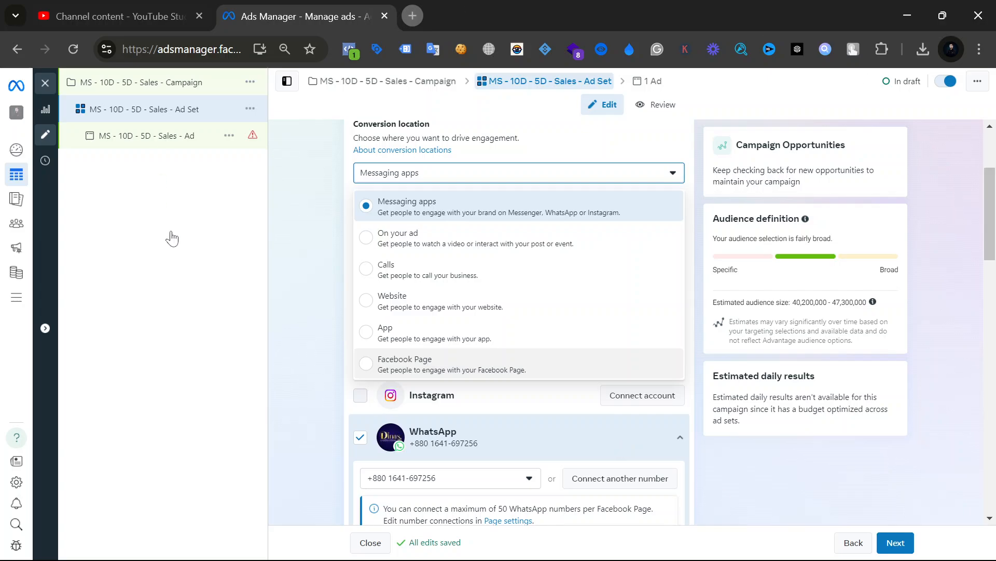
{"action": "left_click", "coordinate": [295, 344]}
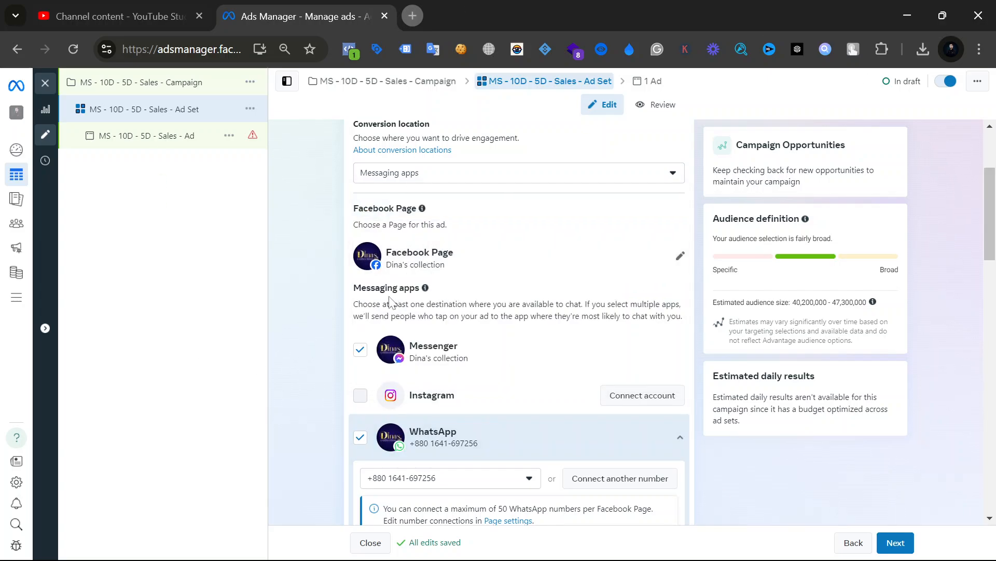
Examine the performance goal setting in relation to the chosen messaging app destinations.
{"action": "scroll", "coordinate": [391, 301], "scroll_direction": "down", "scroll_amount": 5}
{"action": "scroll", "coordinate": [390, 301], "scroll_direction": "down", "scroll_amount": 3}
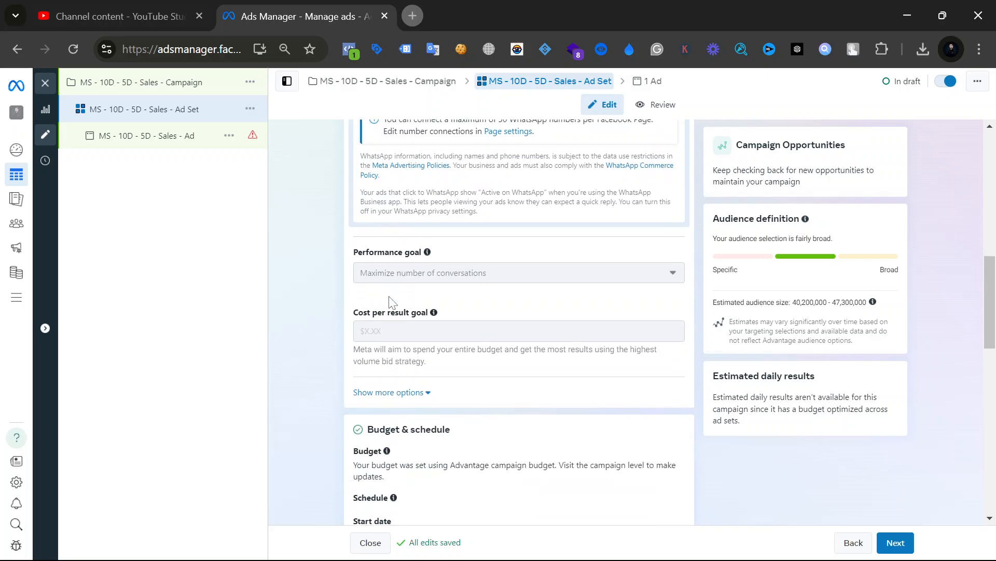
{"action": "scroll", "coordinate": [391, 301], "scroll_direction": "up", "scroll_amount": 3}
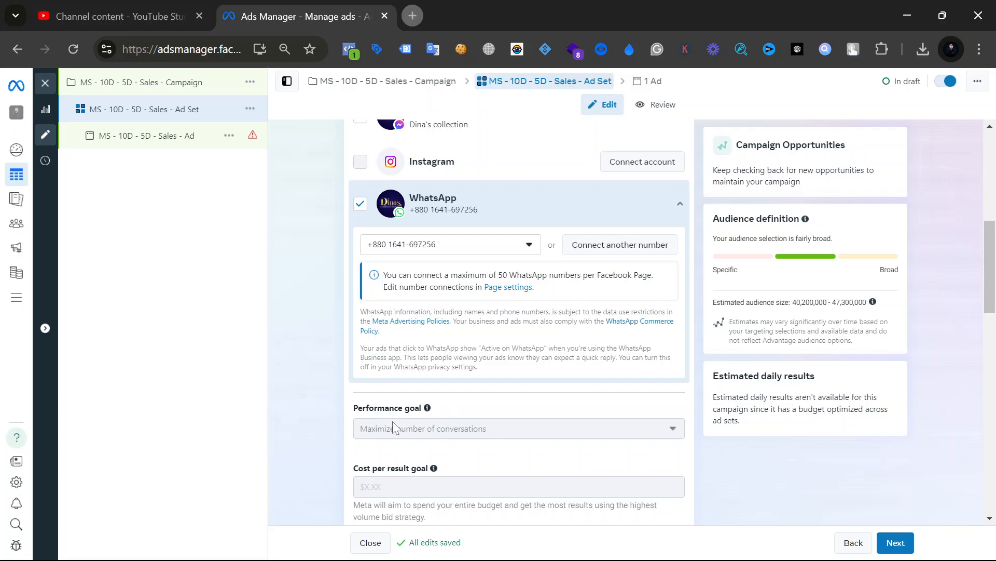
{"action": "scroll", "coordinate": [408, 413], "scroll_direction": "down", "scroll_amount": 2}
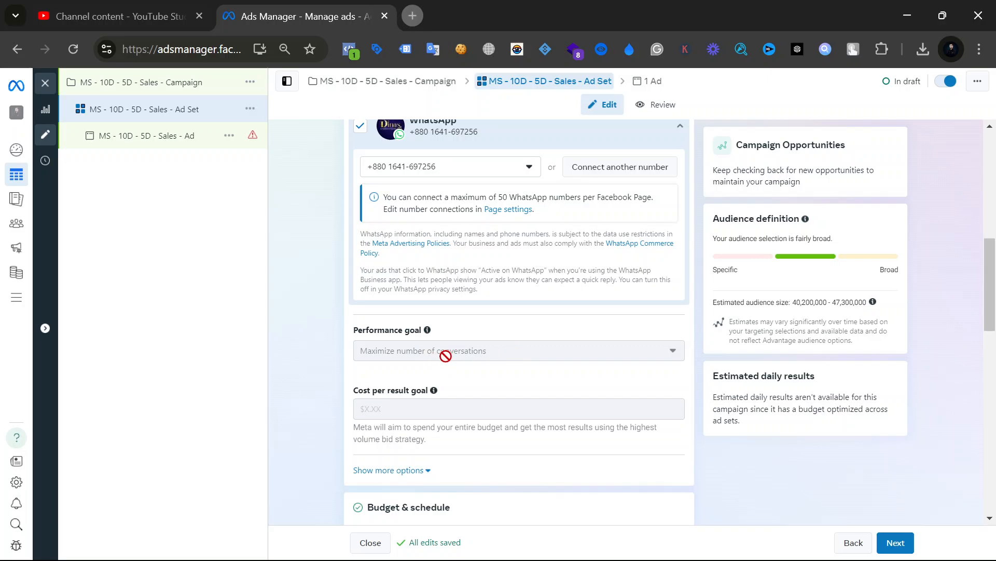
{"action": "mouse_move", "coordinate": [418, 355]}
{"action": "scroll", "coordinate": [407, 332], "scroll_direction": "up", "scroll_amount": 7}
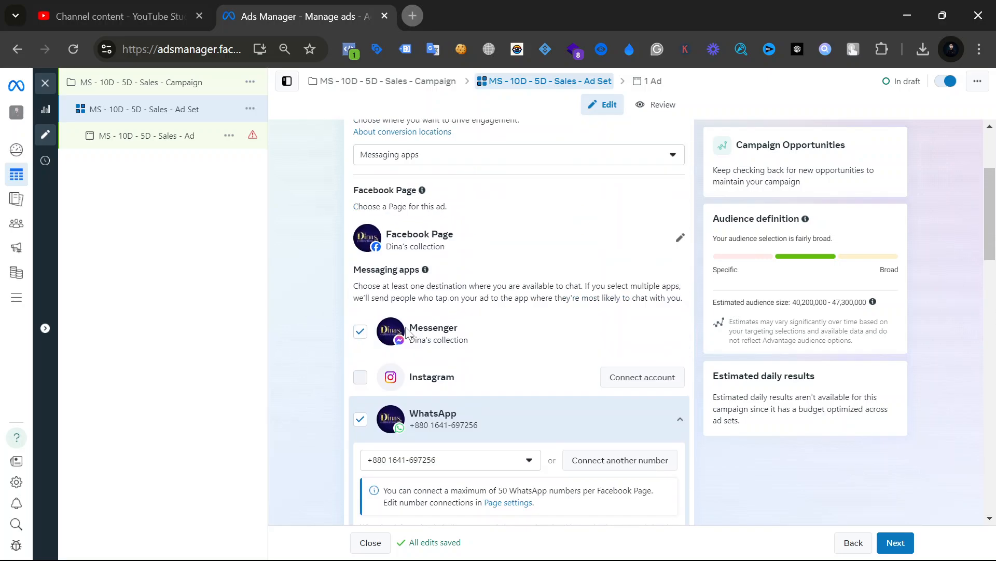
{"action": "scroll", "coordinate": [407, 332], "scroll_direction": "down", "scroll_amount": 6}
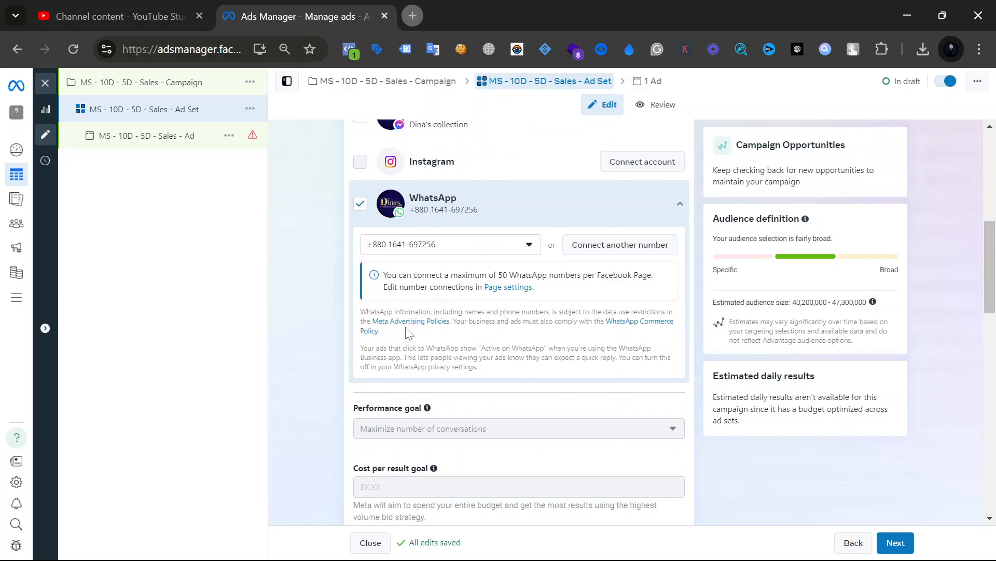
{"action": "scroll", "coordinate": [407, 332], "scroll_direction": "down", "scroll_amount": 2}
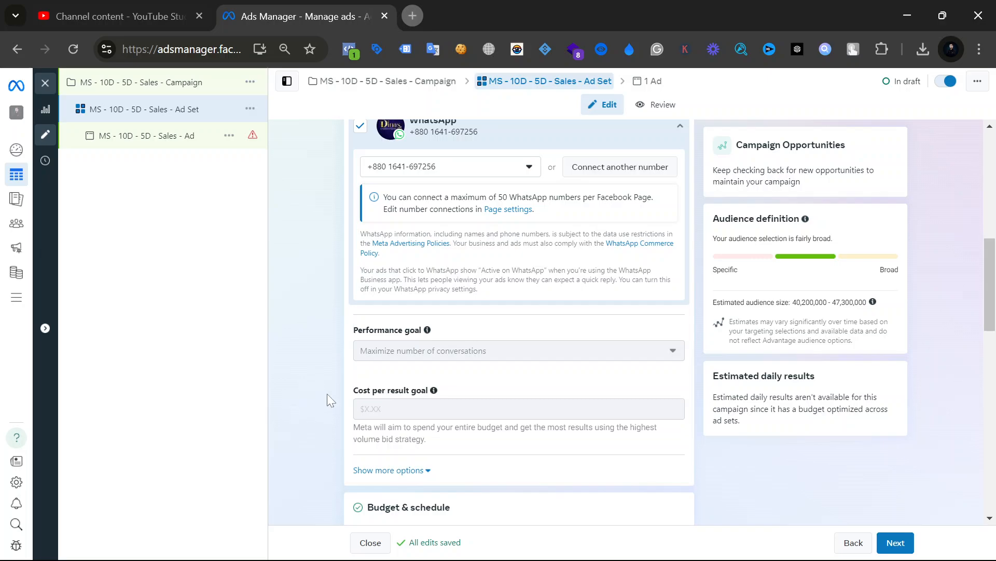
Check whether a cost per result goal can be entered for the ad set.
{"action": "mouse_move", "coordinate": [399, 407]}
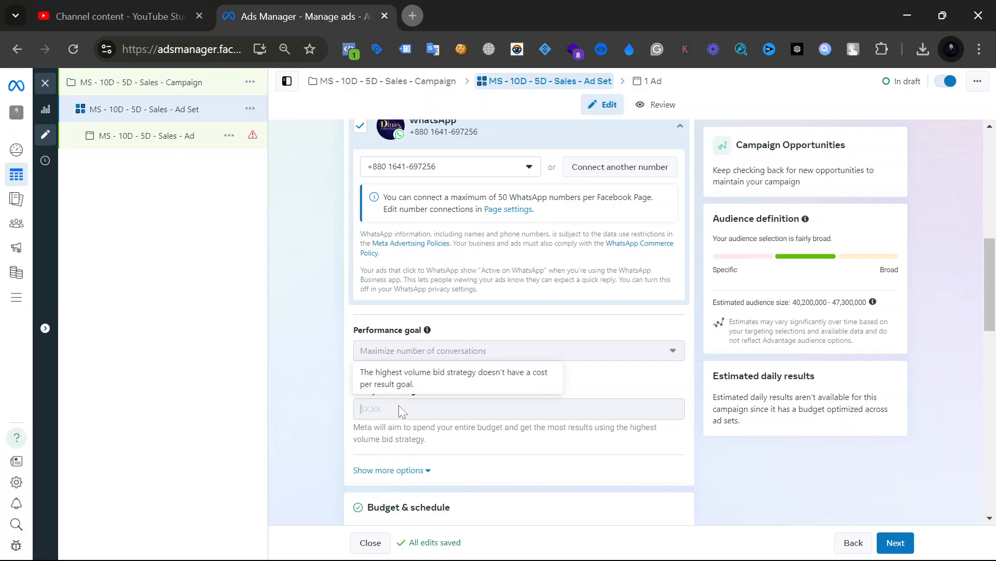
{"action": "scroll", "coordinate": [406, 409], "scroll_direction": "up", "scroll_amount": 2}
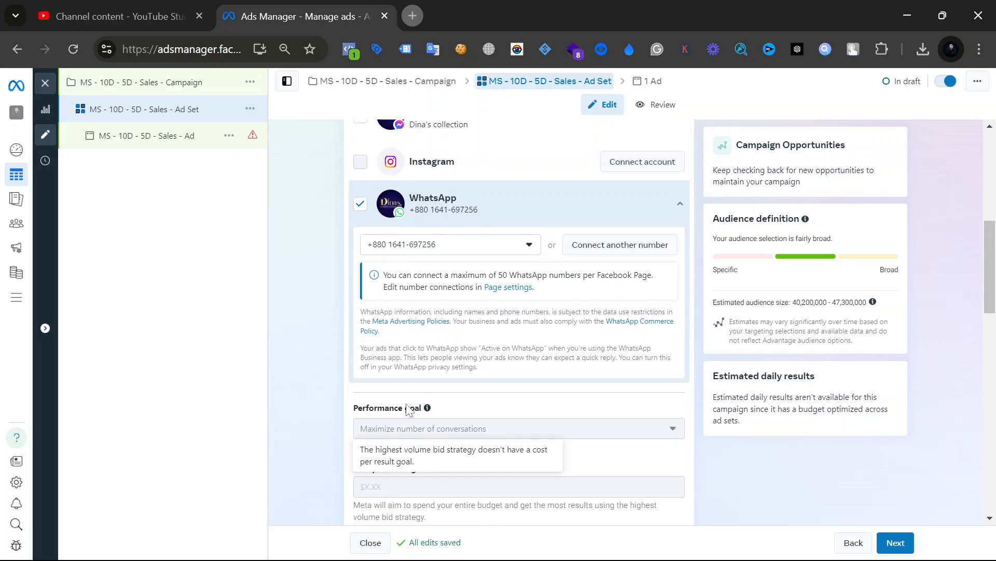
{"action": "scroll", "coordinate": [407, 410], "scroll_direction": "down", "scroll_amount": 2}
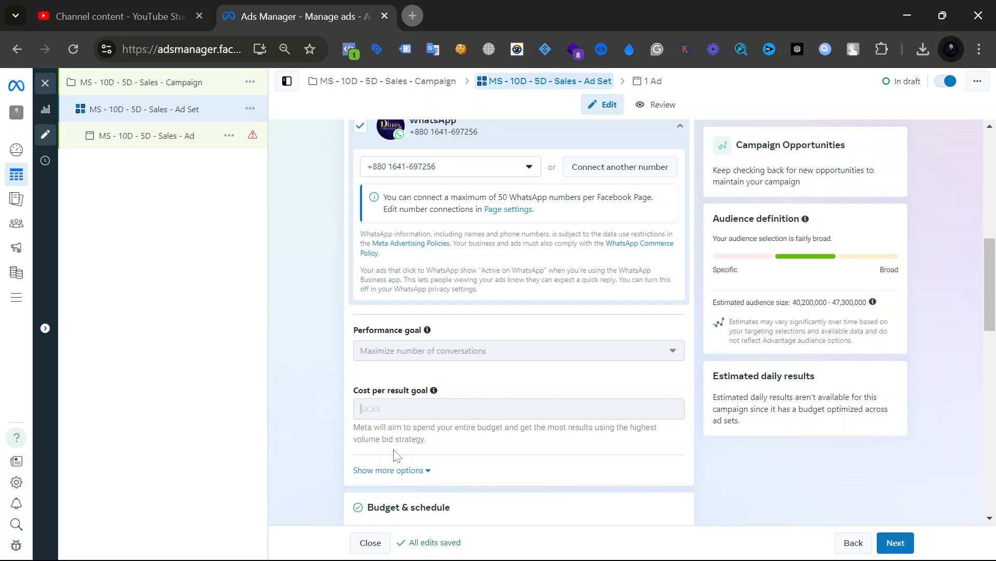
{"action": "left_click", "coordinate": [381, 412]}
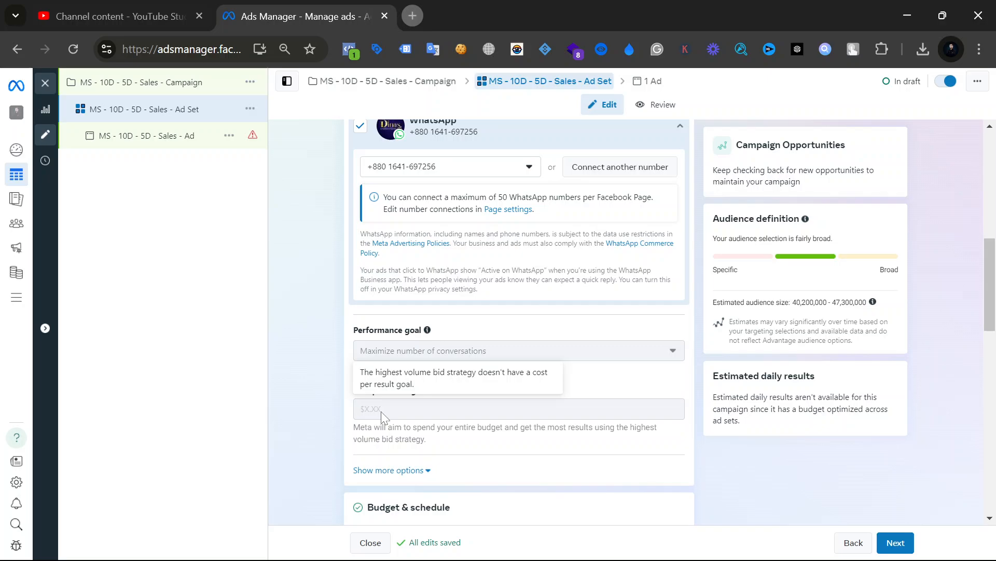
{"action": "left_click", "coordinate": [322, 403]}
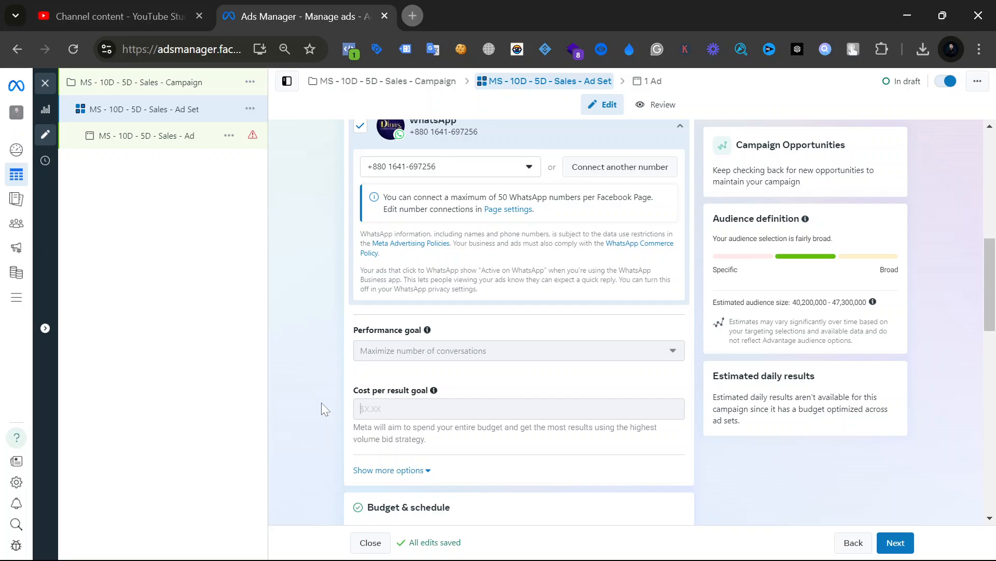
Set the ad set's start date to Sep 14, 2024, keeping the start time at 12:25 PM.
{"action": "scroll", "coordinate": [321, 403], "scroll_direction": "down", "scroll_amount": 3}
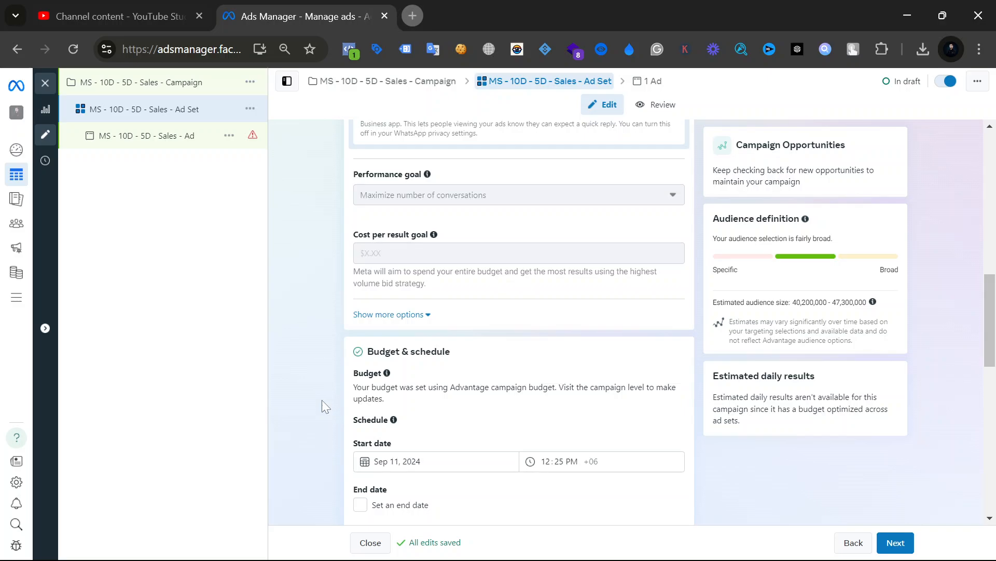
{"action": "scroll", "coordinate": [322, 400], "scroll_direction": "down", "scroll_amount": 2}
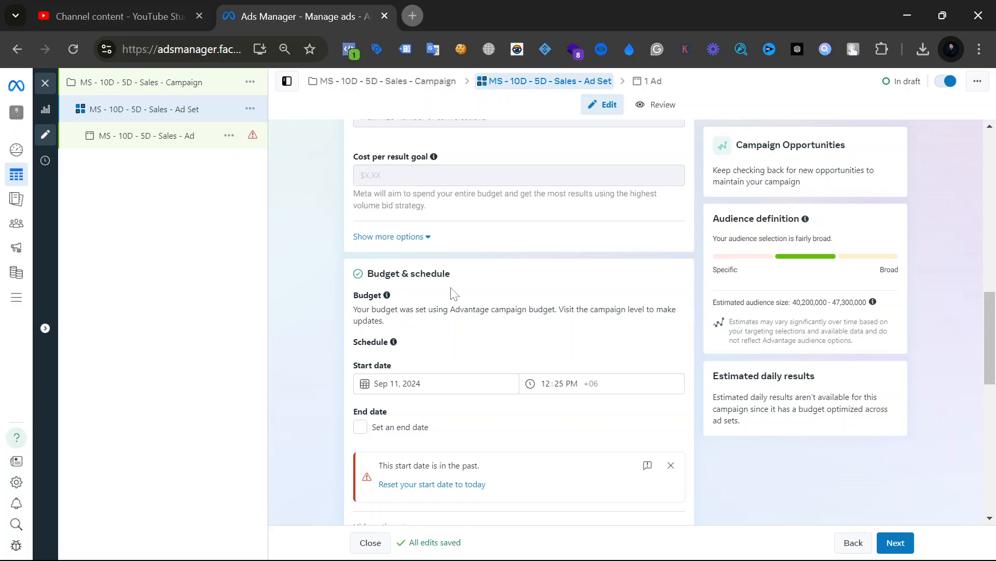
{"action": "left_click", "coordinate": [394, 383]}
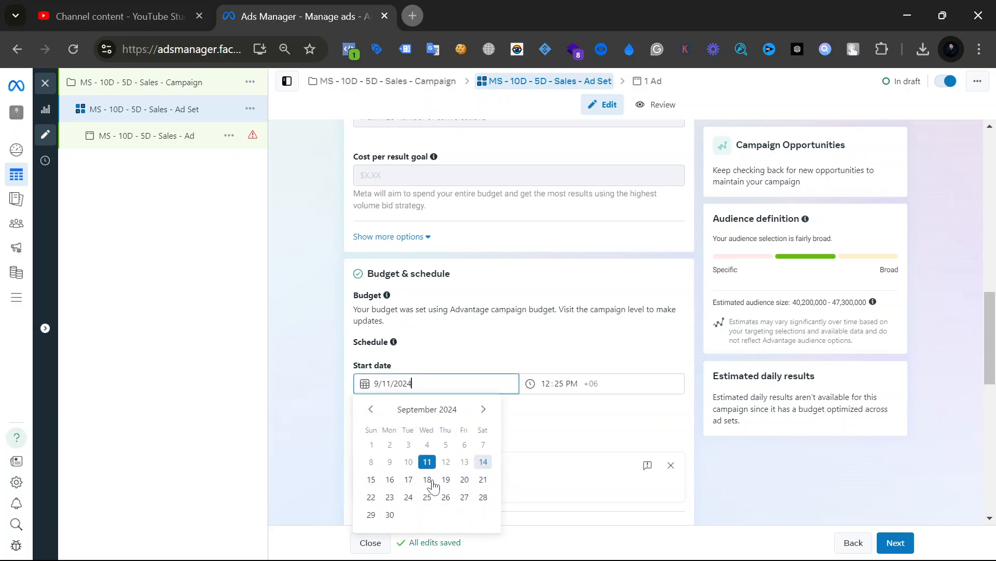
{"action": "left_click", "coordinate": [482, 461]}
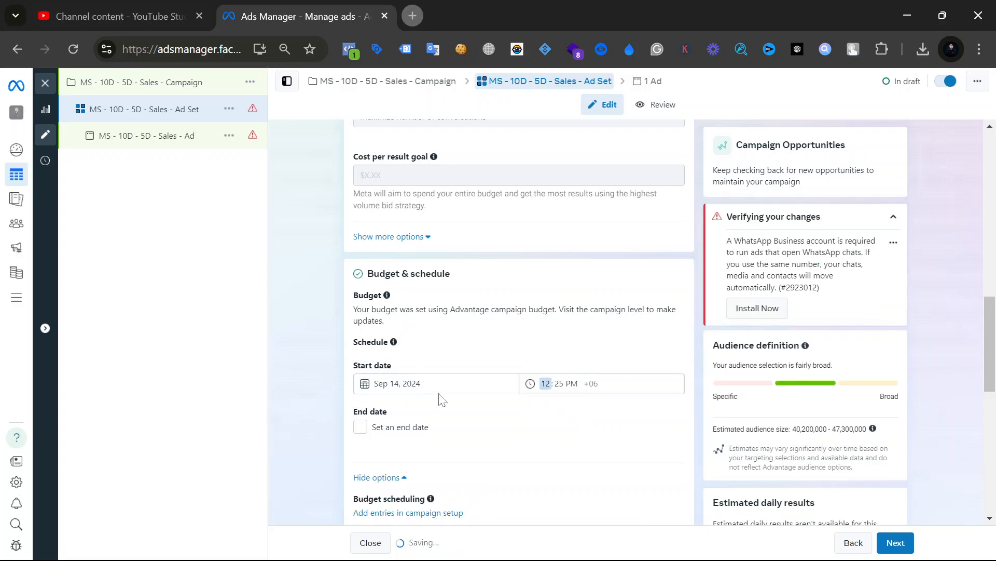
{"action": "left_click", "coordinate": [589, 384]}
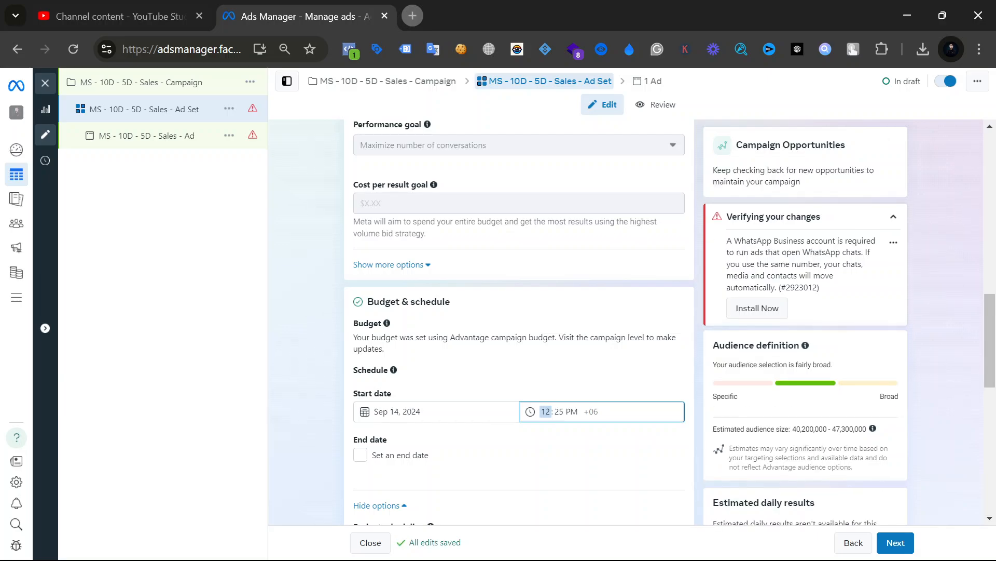
{"action": "left_click", "coordinate": [530, 441]}
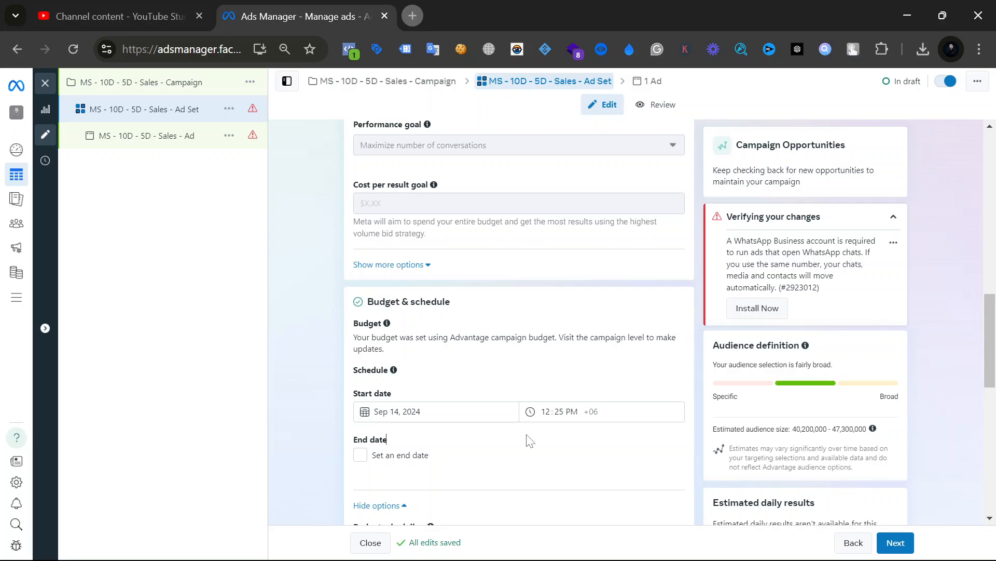
Enable an end date for the ad set and set it to Sep 24, 2024.
{"action": "scroll", "coordinate": [528, 440], "scroll_direction": "down", "scroll_amount": 2}
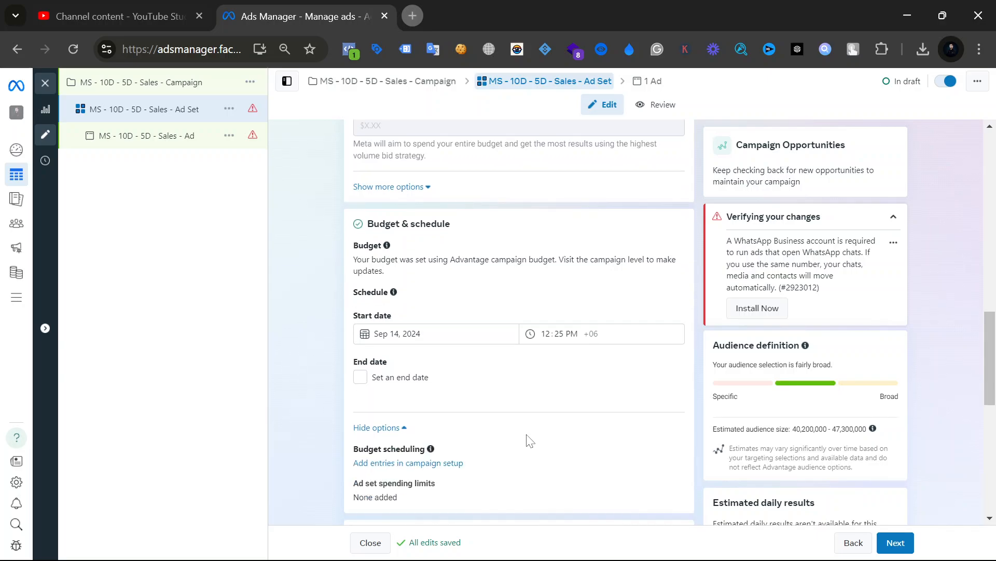
{"action": "left_click", "coordinate": [367, 377]}
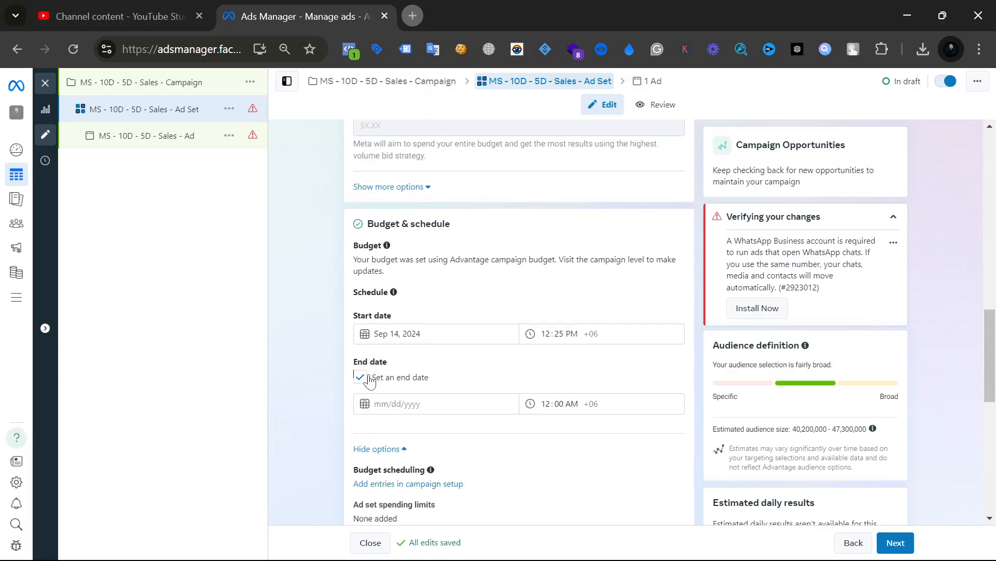
{"action": "left_click", "coordinate": [447, 403]}
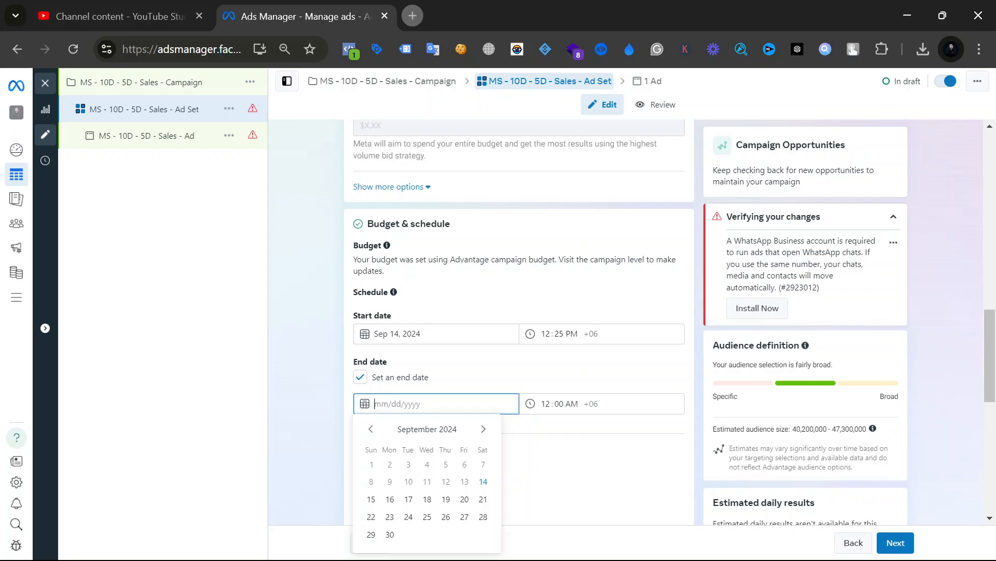
{"action": "left_click", "coordinate": [408, 517]}
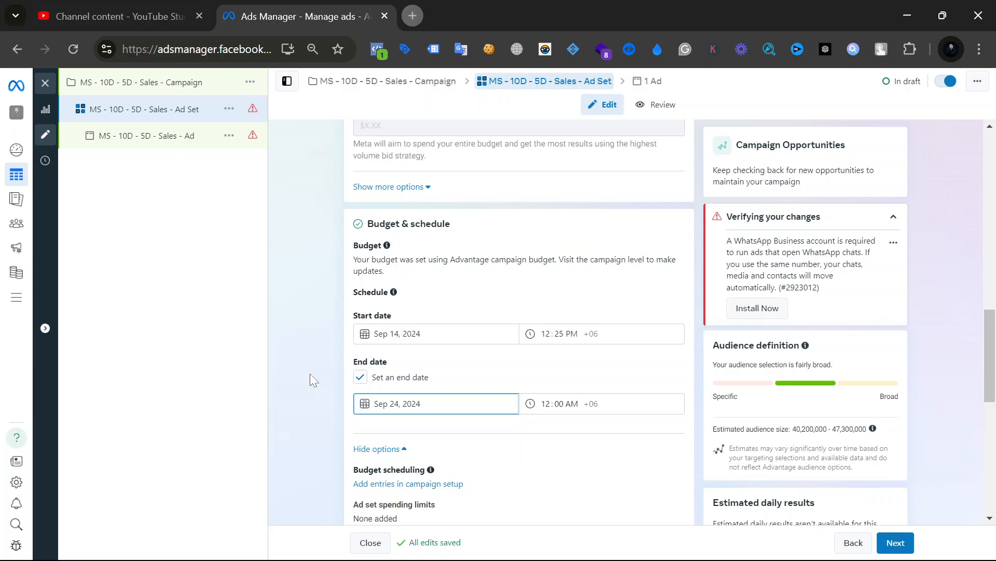
In the campaign settings, switch the campaign budget to Lifetime budget and enable running ads on a schedule.
{"action": "scroll", "coordinate": [316, 376], "scroll_direction": "down", "scroll_amount": 3}
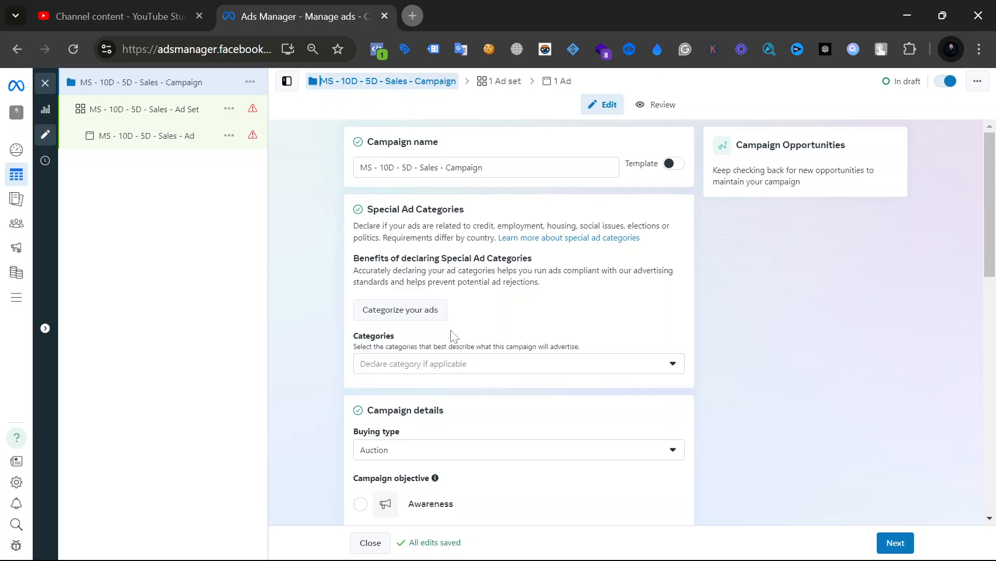
{"action": "scroll", "coordinate": [452, 335], "scroll_direction": "down", "scroll_amount": 6}
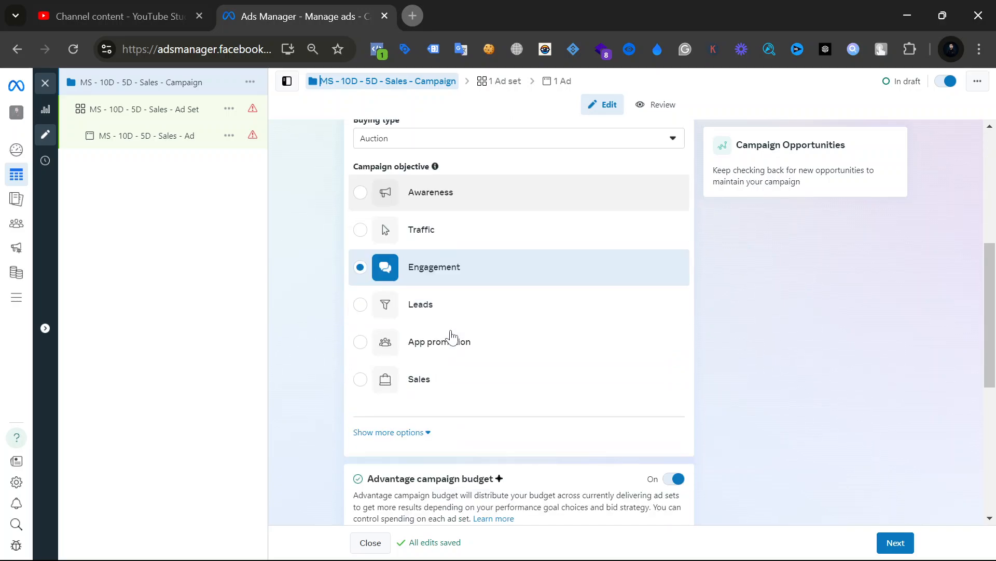
{"action": "scroll", "coordinate": [614, 446], "scroll_direction": "down", "scroll_amount": 7}
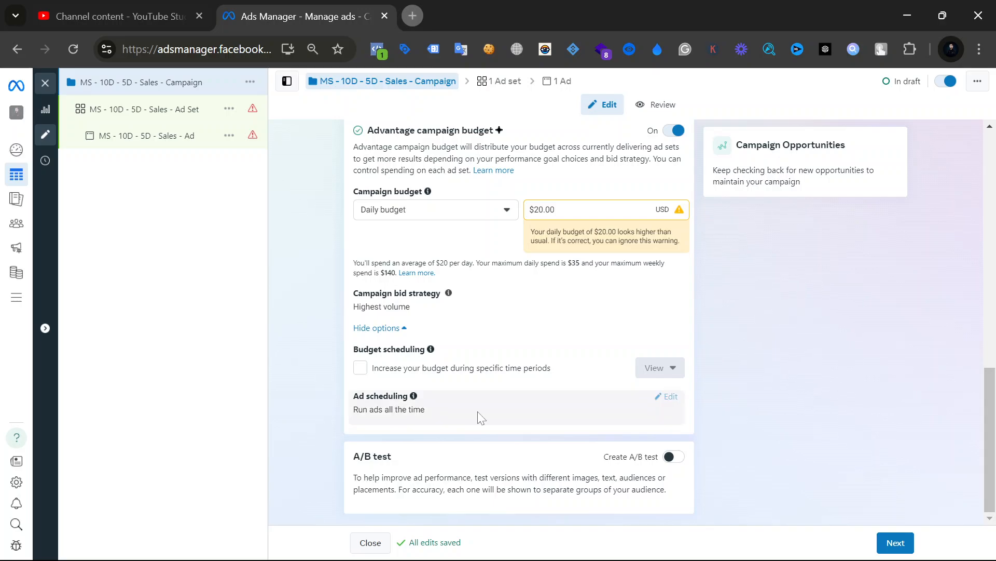
{"action": "left_click", "coordinate": [441, 209]}
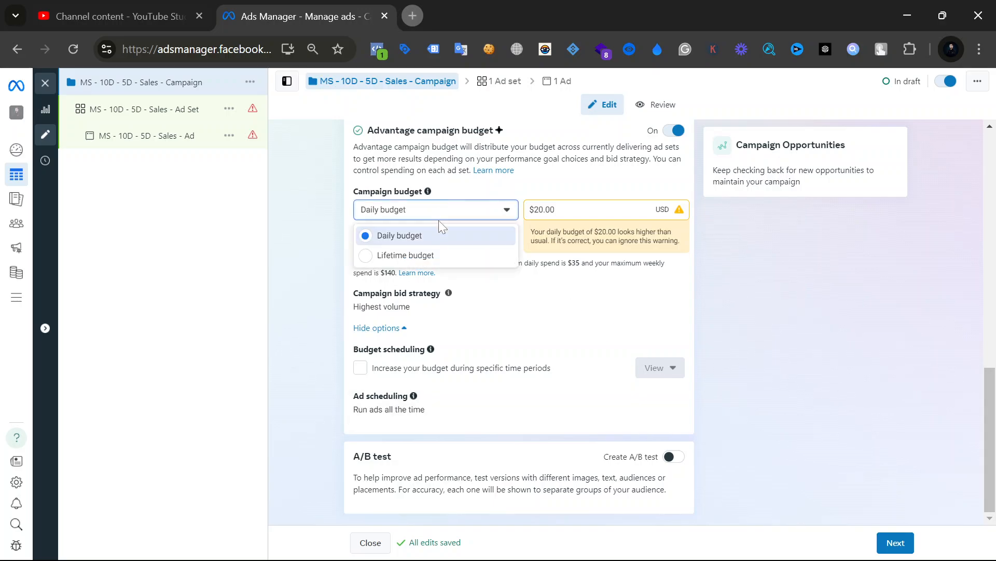
{"action": "left_click", "coordinate": [435, 257]}
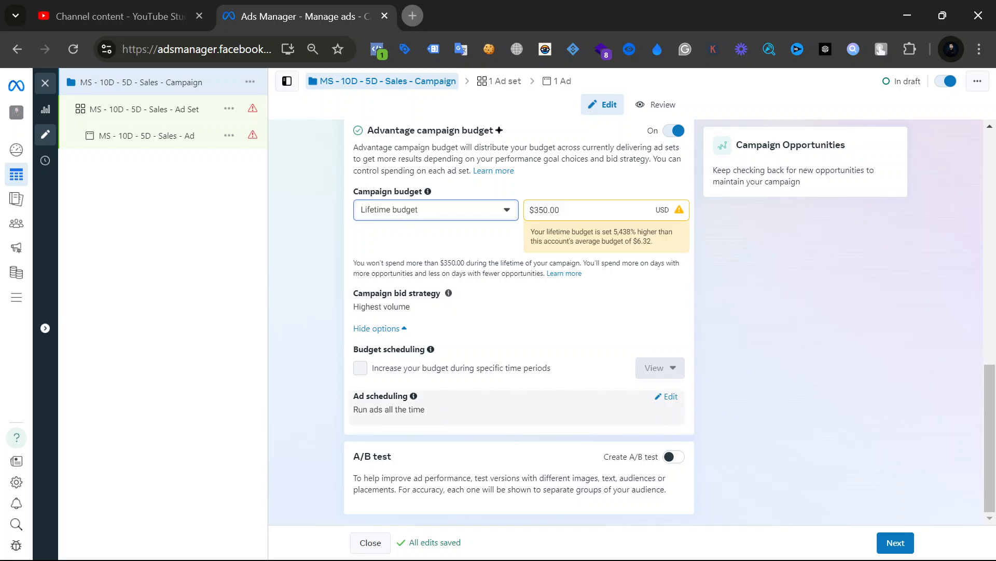
{"action": "left_click", "coordinate": [671, 397]}
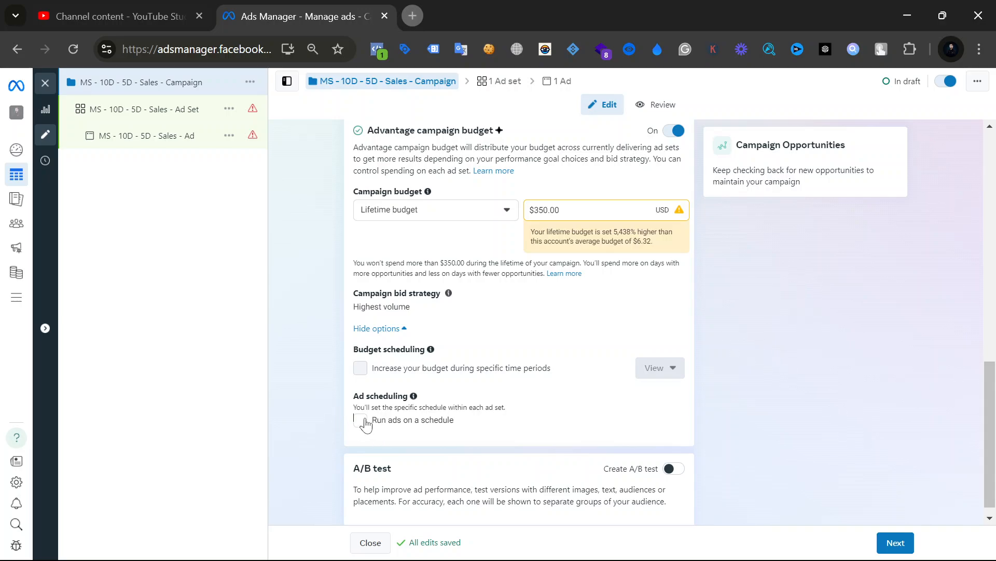
{"action": "left_click", "coordinate": [515, 406]}
{"action": "left_click_drag", "start_coordinate": [534, 210], "coordinate": [560, 210]}
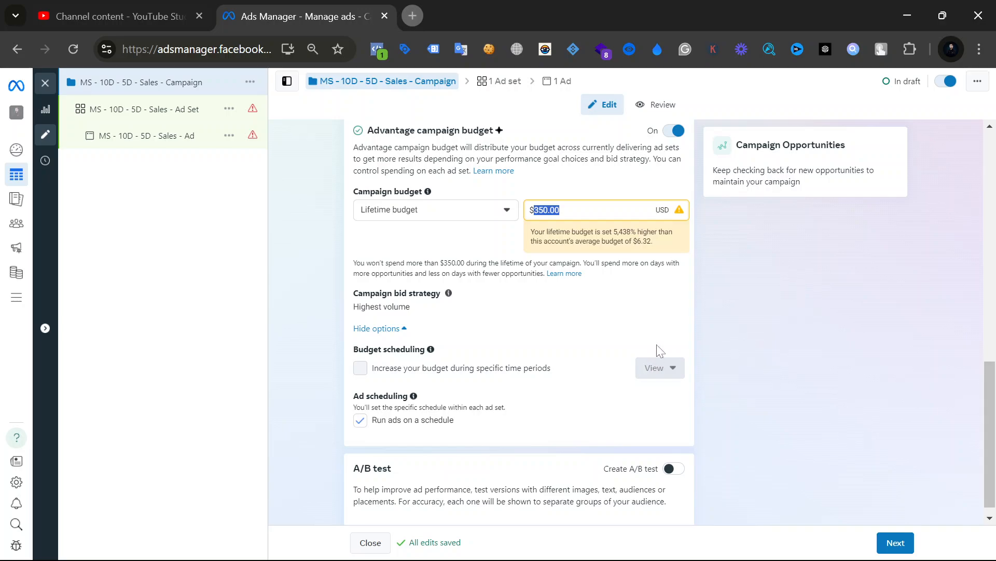
Turn off Advantage campaign budget and return to the ad set's budget and schedule settings.
{"action": "left_click", "coordinate": [671, 134]}
{"action": "left_click", "coordinate": [671, 132]}
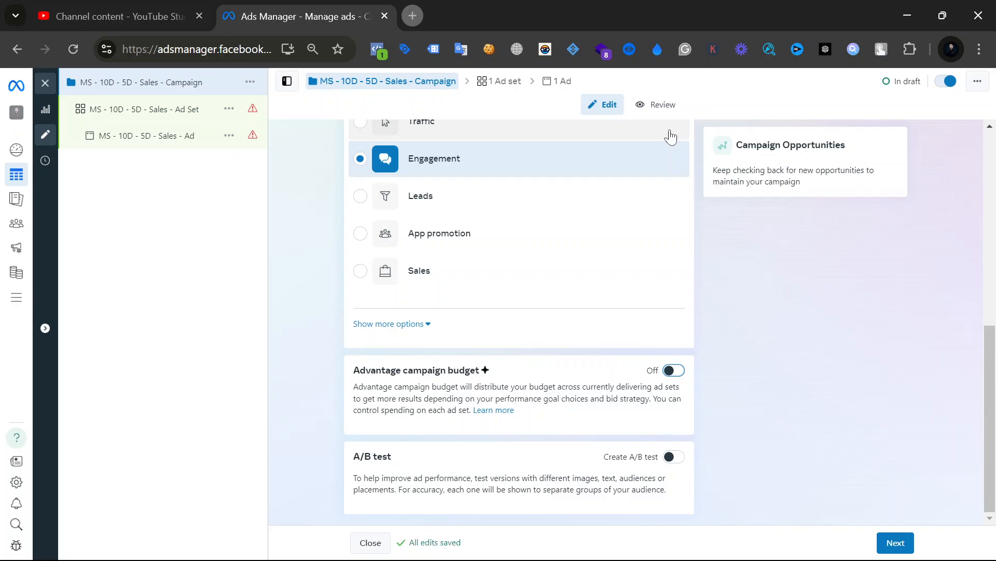
{"action": "left_click", "coordinate": [510, 88]}
{"action": "scroll", "coordinate": [509, 341], "scroll_direction": "down", "scroll_amount": 4}
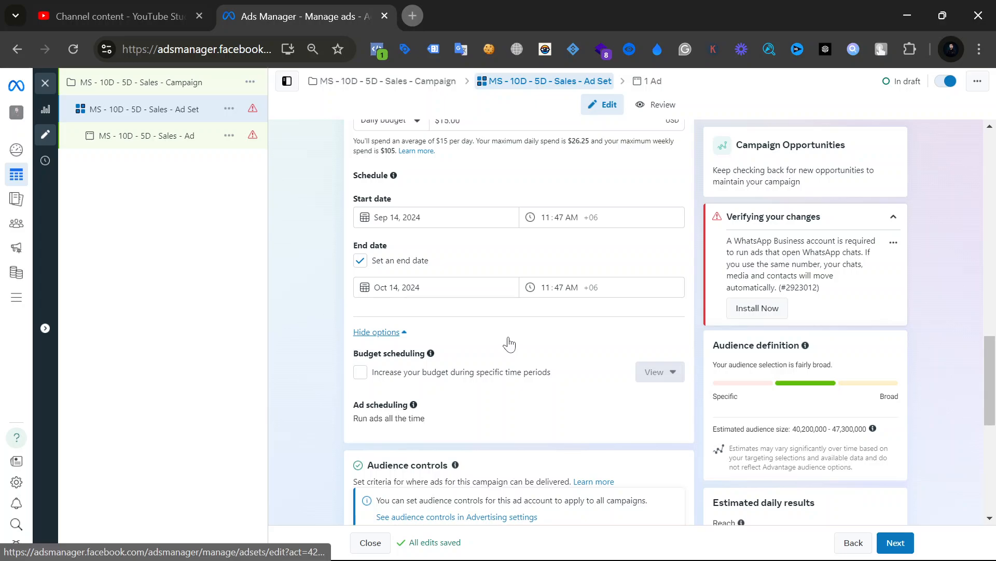
Open the ad set's audience locations for editing and remove Bangladesh from the included locations.
{"action": "scroll", "coordinate": [509, 344], "scroll_direction": "down", "scroll_amount": 2}
{"action": "scroll", "coordinate": [509, 343], "scroll_direction": "down", "scroll_amount": 1}
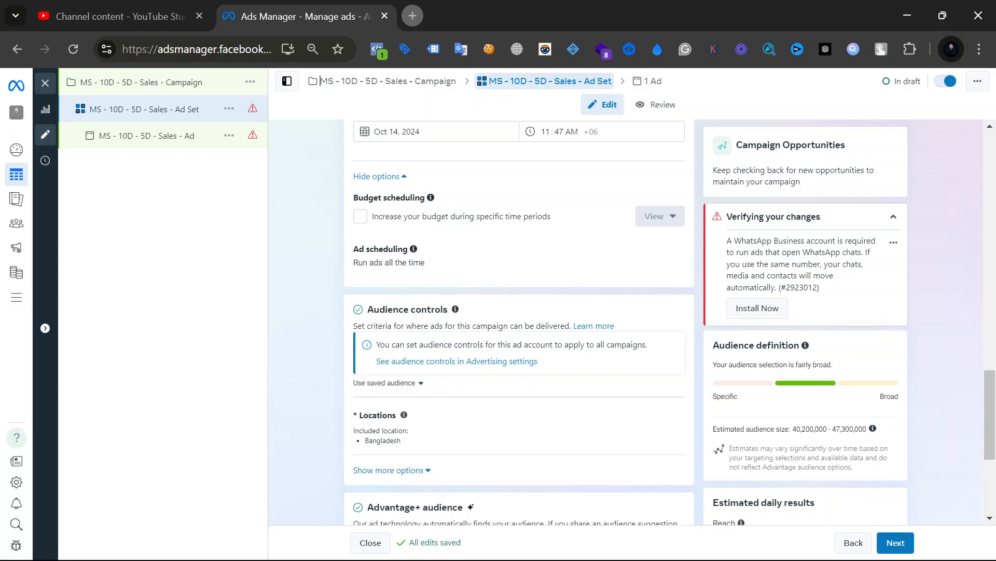
{"action": "scroll", "coordinate": [381, 364], "scroll_direction": "down", "scroll_amount": 1}
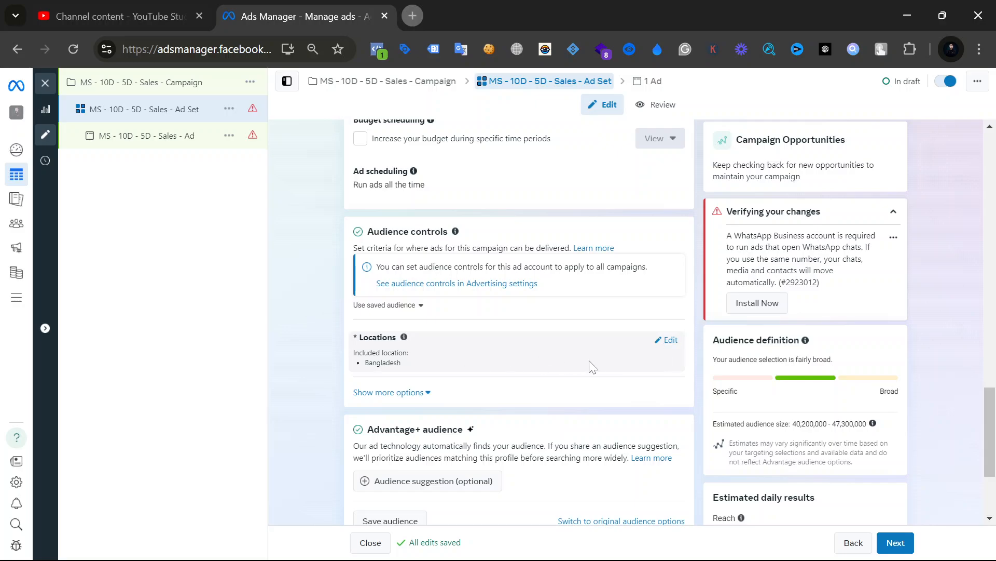
{"action": "left_click", "coordinate": [671, 341]}
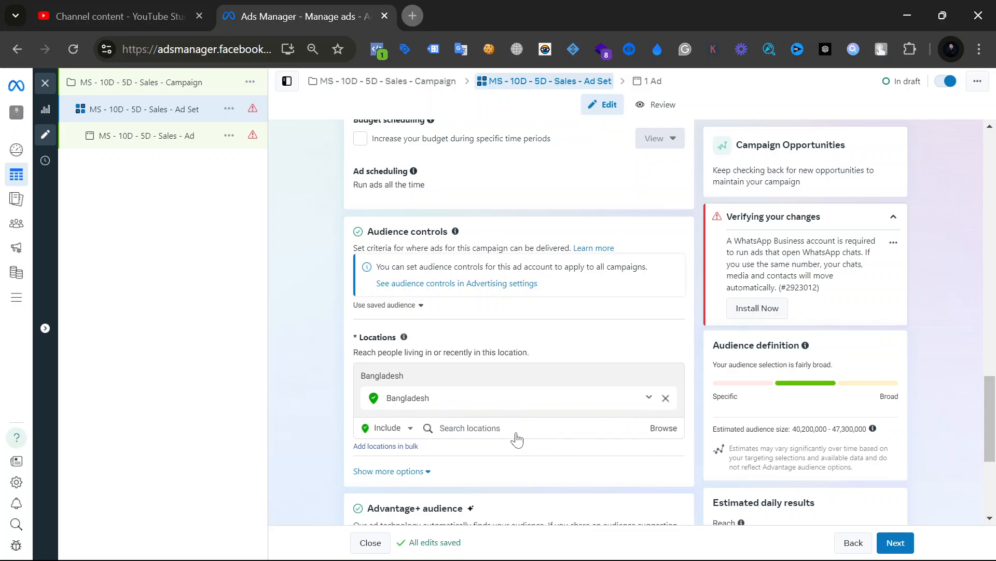
{"action": "left_click", "coordinate": [666, 398]}
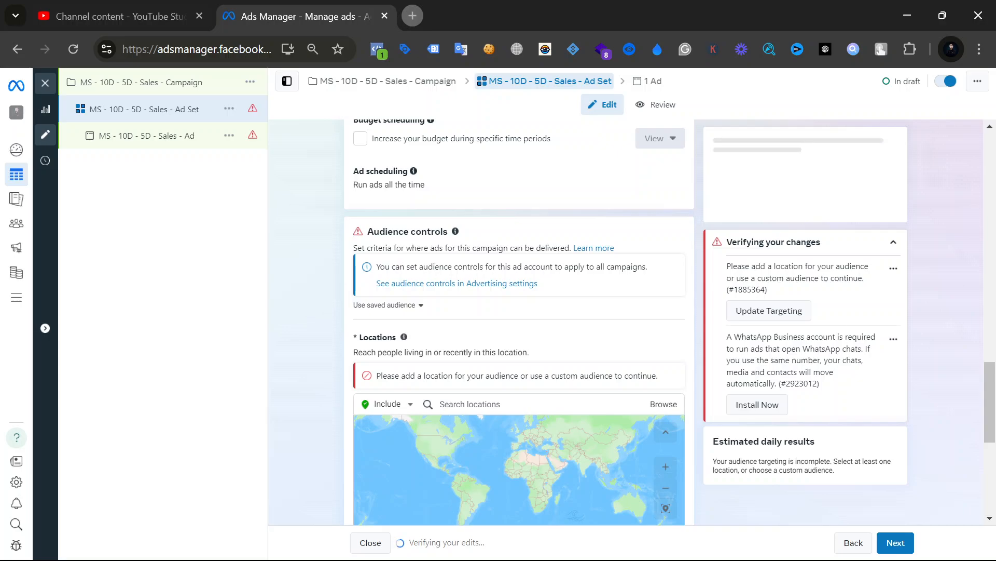
{"action": "left_click", "coordinate": [470, 404]}
{"action": "type", "text": "Dh"}
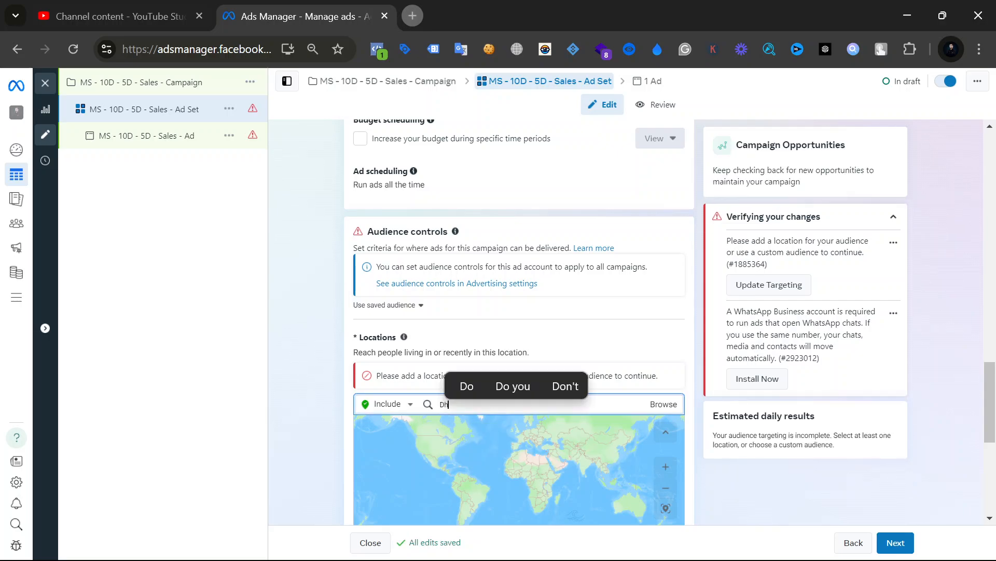
{"action": "type", "text": "ahka"}
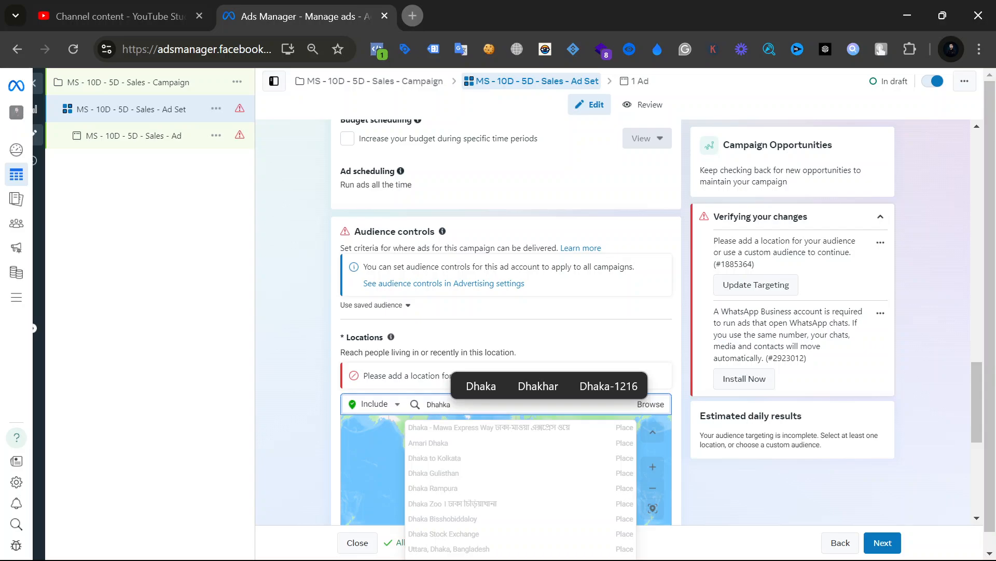
{"action": "double_click", "coordinate": [442, 404]}
{"action": "left_click", "coordinate": [443, 403]}
{"action": "left_click_drag", "start_coordinate": [442, 404], "coordinate": [427, 404]}
{"action": "left_click", "coordinate": [447, 404]}
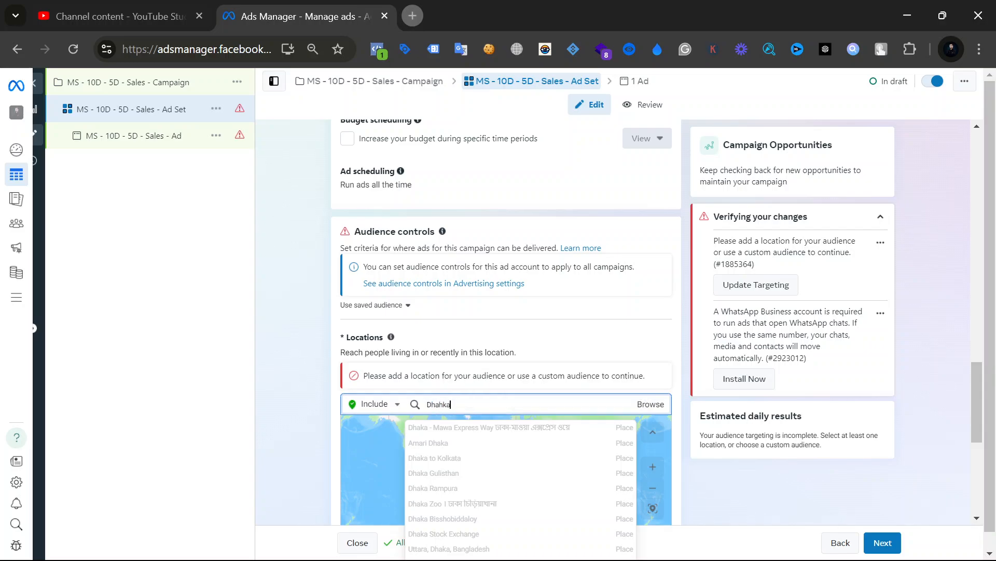
{"action": "key", "text": "BackSpace"}
{"action": "key", "text": "BackSpace"}
{"action": "key", "text": "BackSpace"}
{"action": "key", "text": "BackSpace"}
{"action": "key", "text": "BackSpace"}
{"action": "key", "text": "BackSpace"}
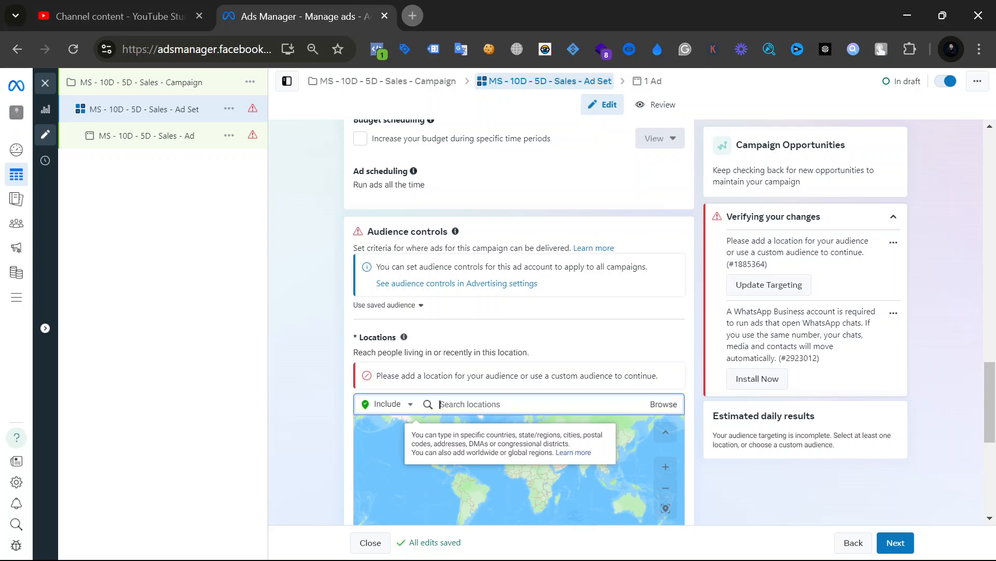
Search for Dhaka and include the city of Dhaka, Dhaka Division, Bangladesh, as the target location.
{"action": "type", "text": "D"}
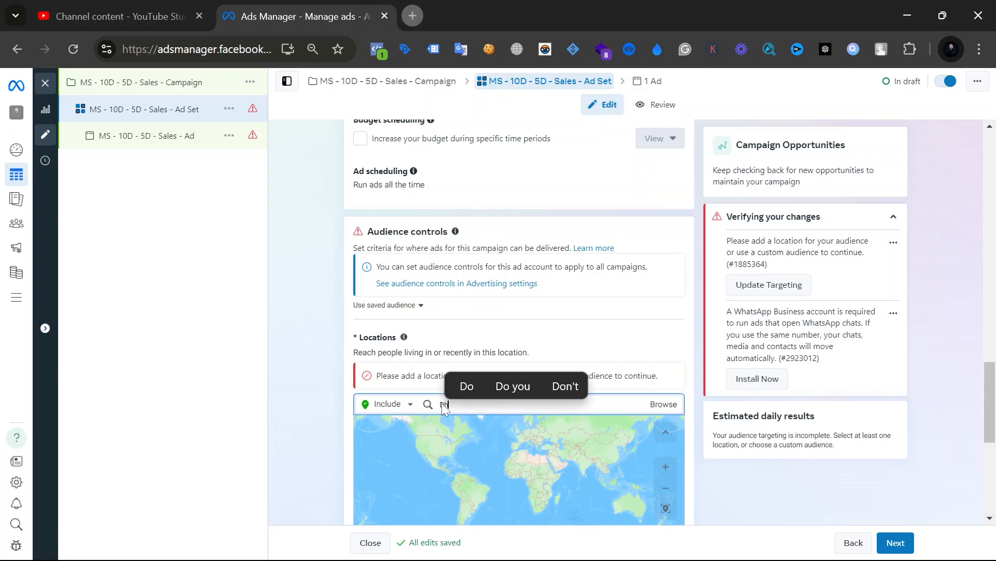
{"action": "type", "text": "haka"}
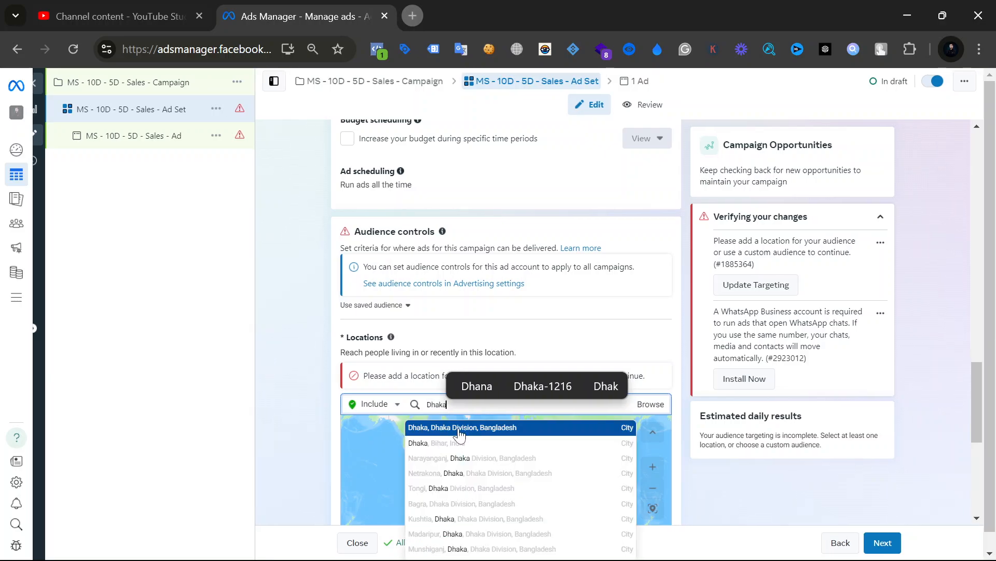
{"action": "left_click", "coordinate": [460, 429]}
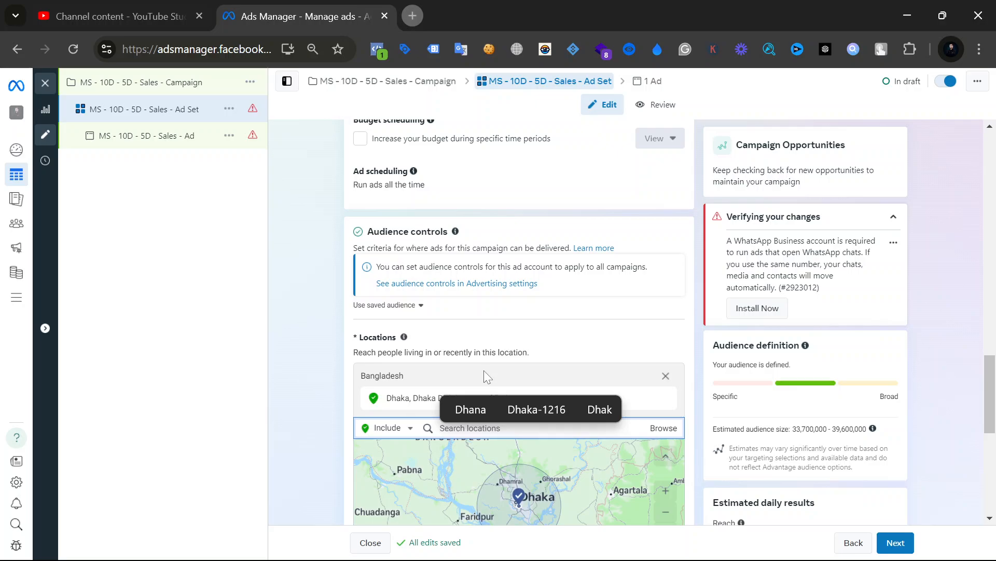
{"action": "left_click", "coordinate": [319, 368]}
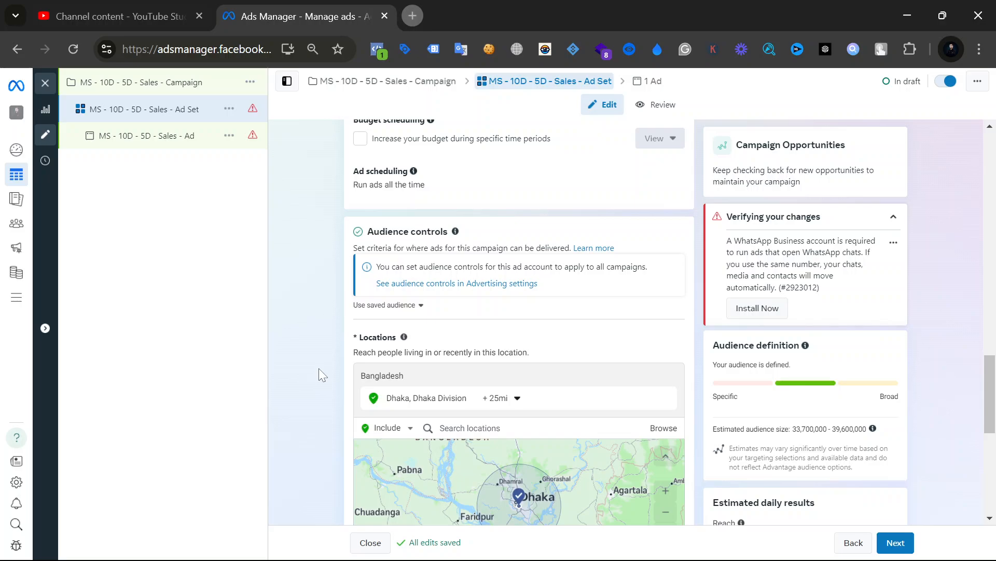
Set the audience location entry to add exclusions and try searching for "hatijhi" as a place to exclude.
{"action": "left_click", "coordinate": [385, 433]}
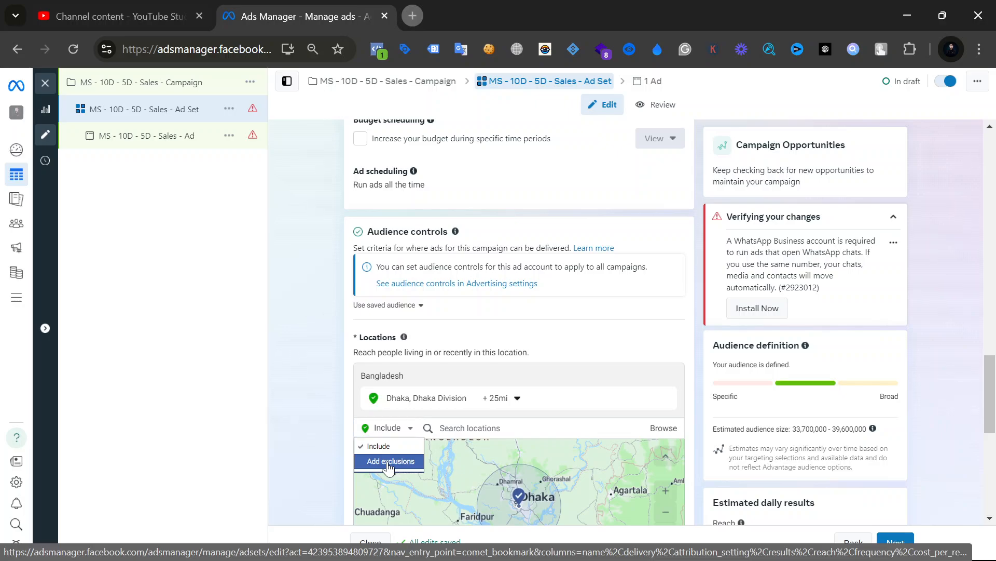
{"action": "left_click", "coordinate": [389, 462]}
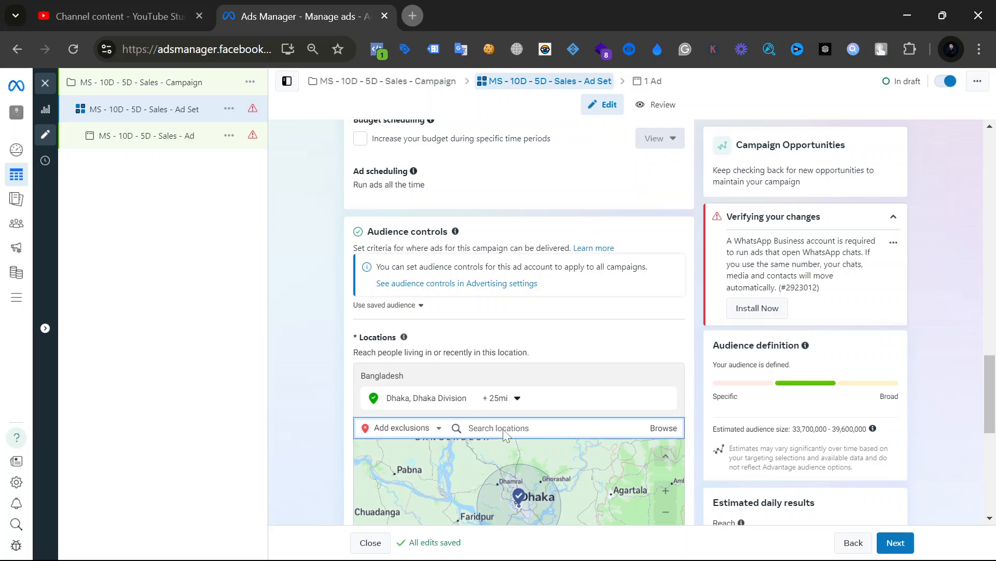
{"action": "type", "text": "hati"}
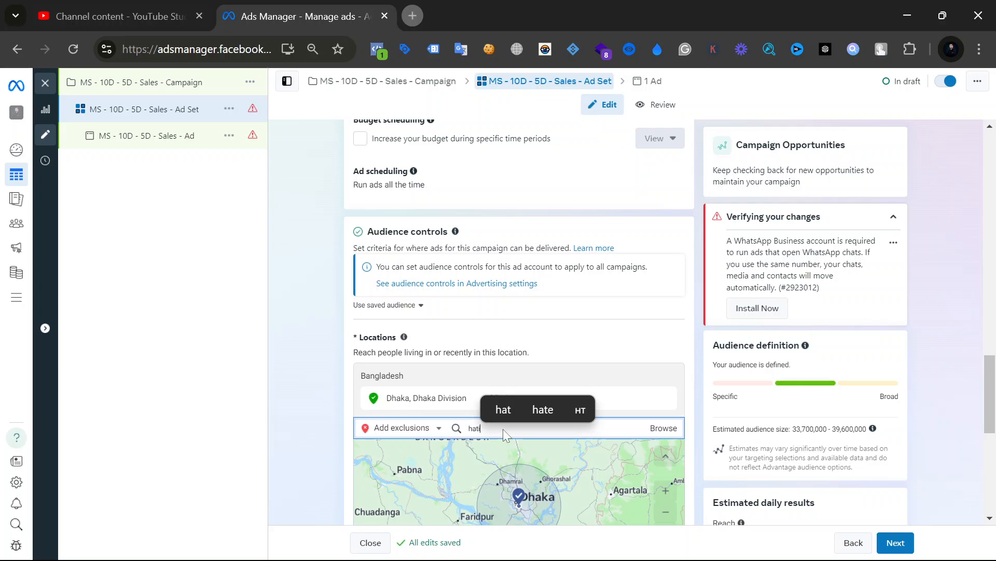
{"action": "type", "text": "jhi"}
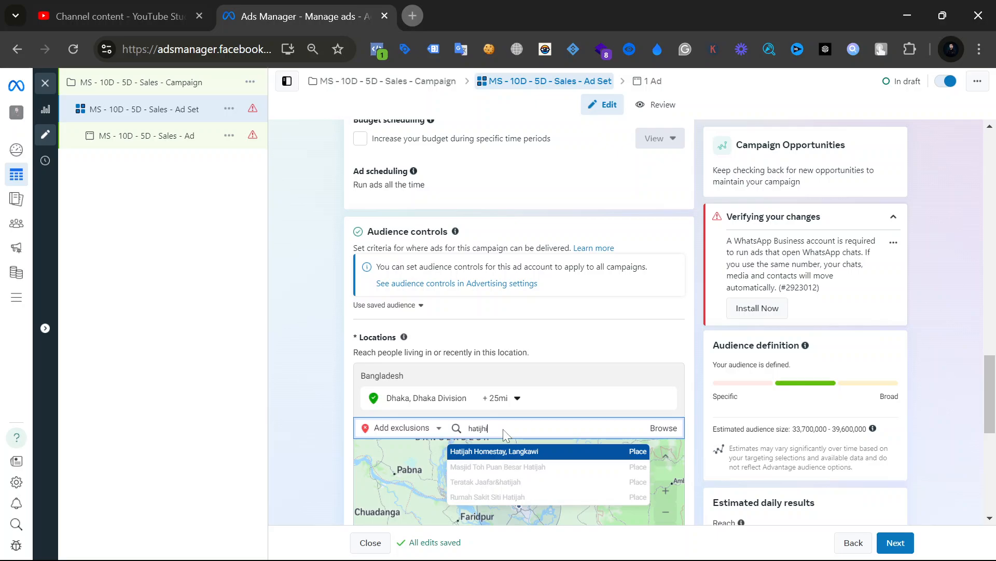
{"action": "key", "text": "BackSpace"}
{"action": "key", "text": "BackSpace"}
{"action": "key", "text": "BackSpace"}
{"action": "key", "text": "BackSpace"}
{"action": "key", "text": "BackSpace"}
{"action": "key", "text": "BackSpace"}
{"action": "key", "text": "BackSpace"}
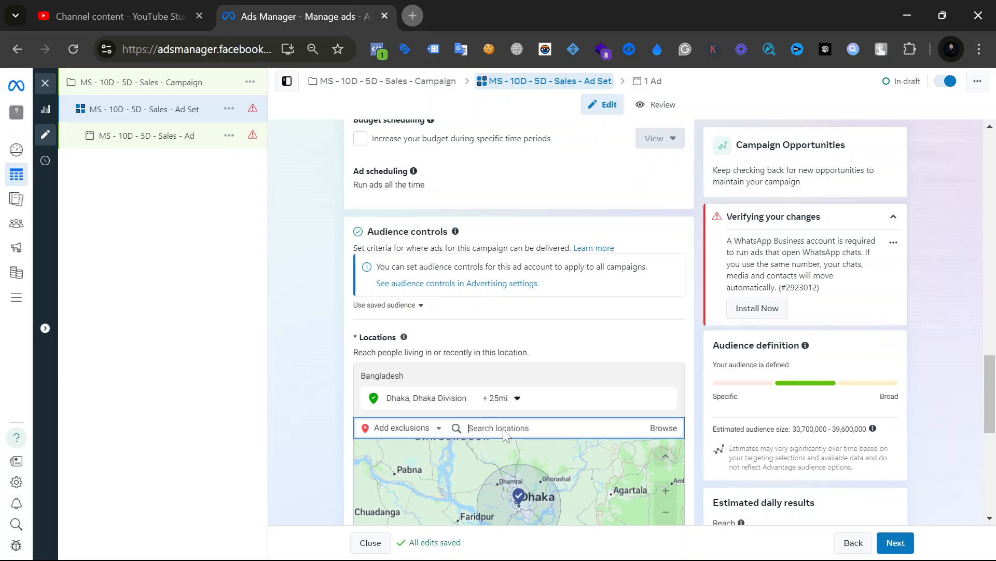
Search the locations for gulshan and exclude the place Gulshan-2 from the audience.
{"action": "type", "text": "gulshan"}
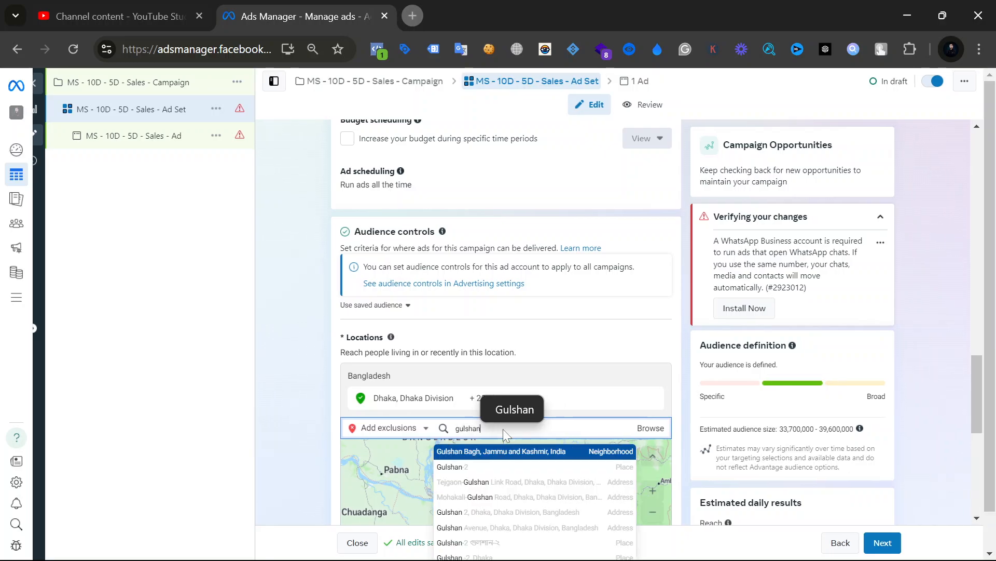
{"action": "left_click", "coordinate": [496, 463]}
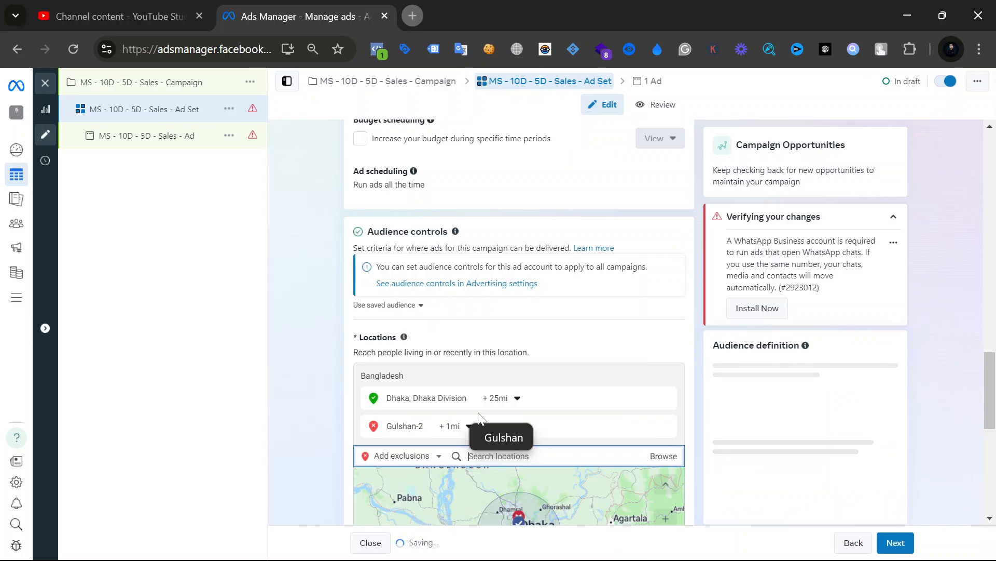
Set the cities-within-radius distance of the included Dhaka, Dhaka Division location to 40 mi.
{"action": "left_click", "coordinate": [516, 400]}
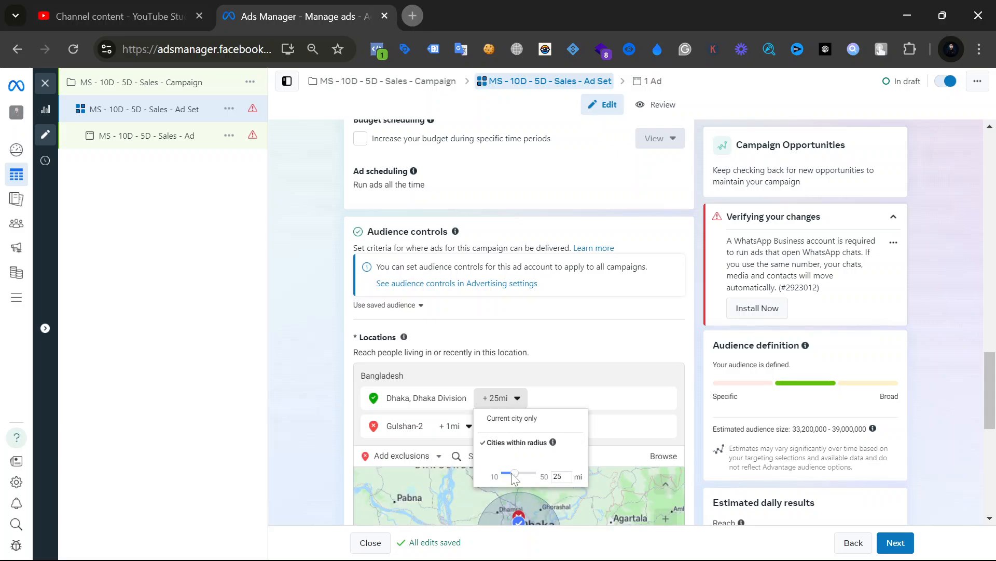
{"action": "left_click_drag", "start_coordinate": [516, 480], "coordinate": [526, 480]}
{"action": "scroll", "coordinate": [562, 478], "scroll_direction": "down", "scroll_amount": 1}
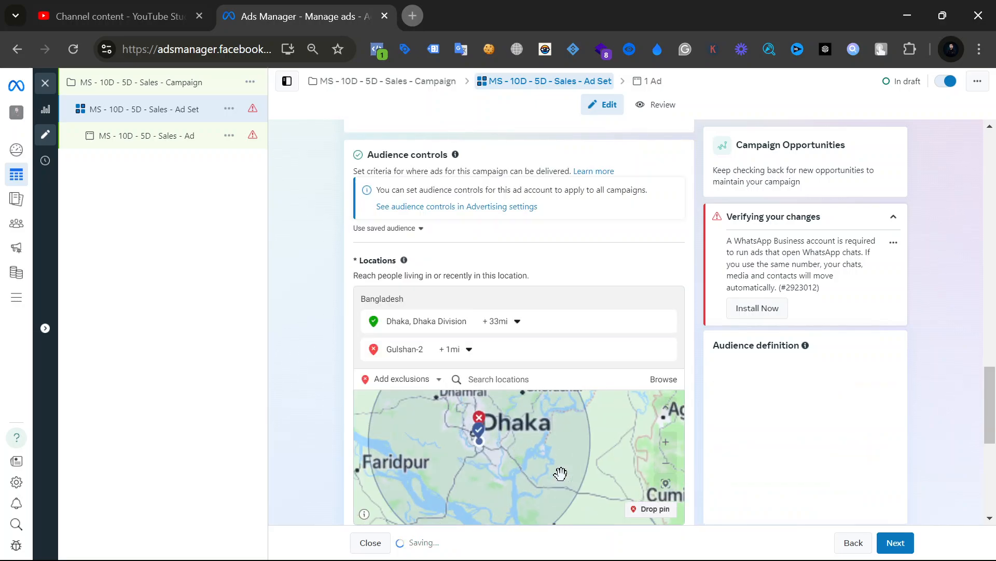
{"action": "left_click", "coordinate": [508, 329]}
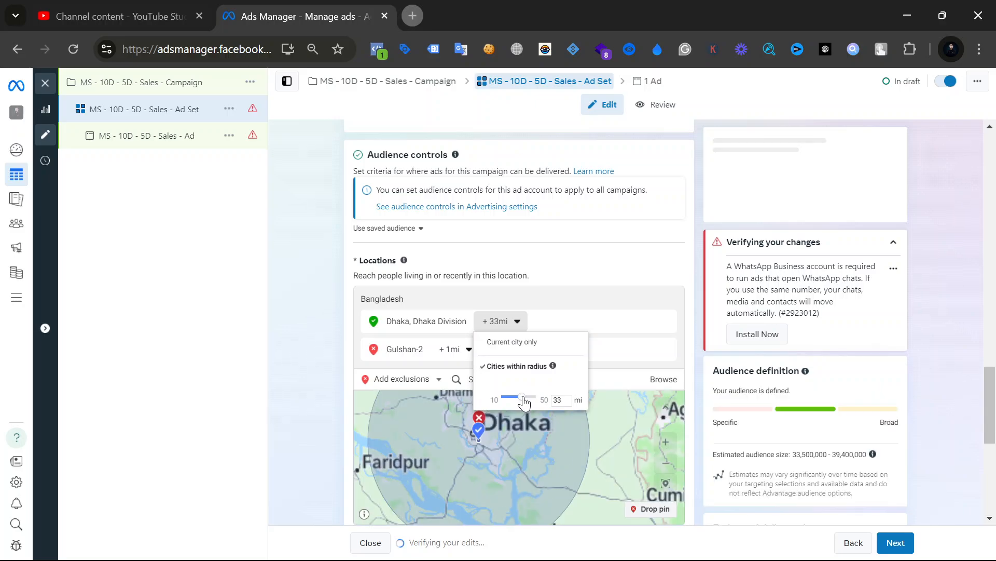
{"action": "left_click_drag", "start_coordinate": [521, 397], "coordinate": [531, 395]}
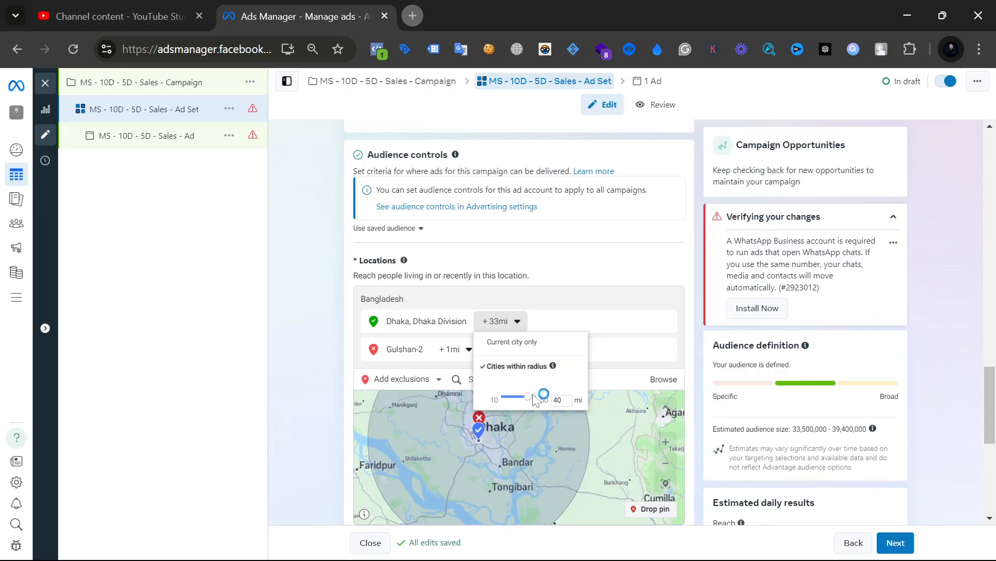
{"action": "left_click", "coordinate": [611, 309]}
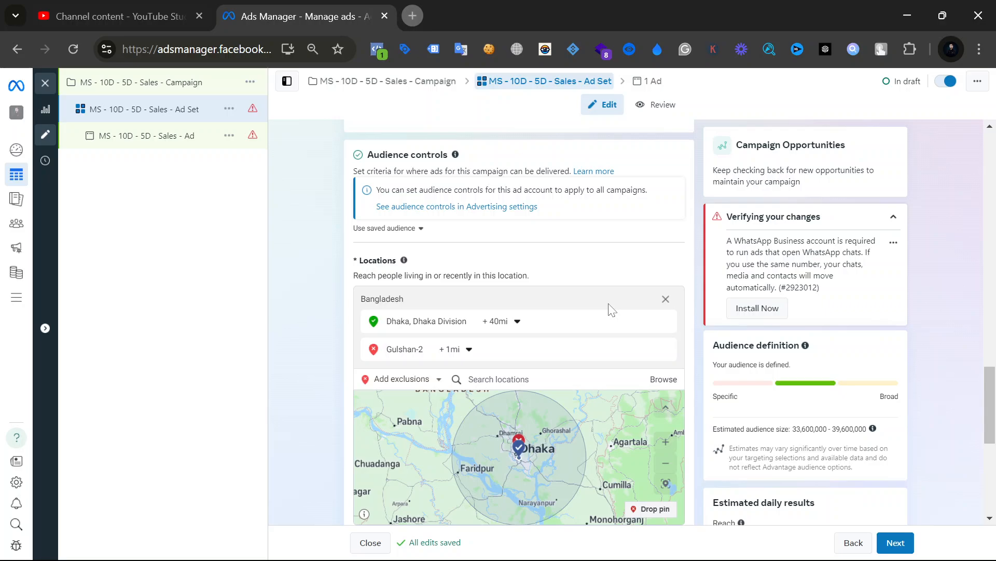
Set the radius of the excluded Gulshan-2 location to 12 mi.
{"action": "left_click", "coordinate": [445, 351]}
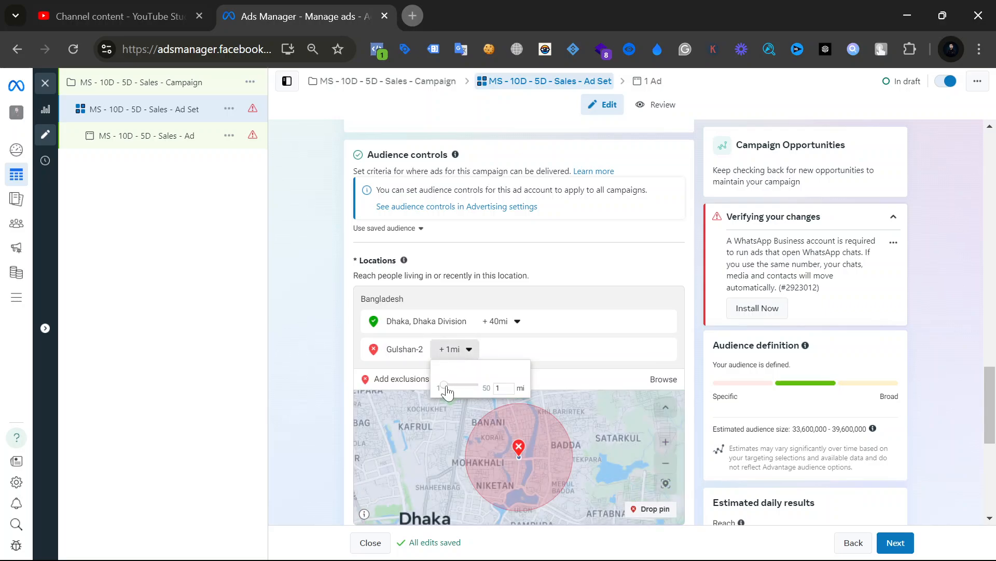
{"action": "left_click_drag", "start_coordinate": [456, 384], "coordinate": [459, 384]}
{"action": "left_click", "coordinate": [326, 320]}
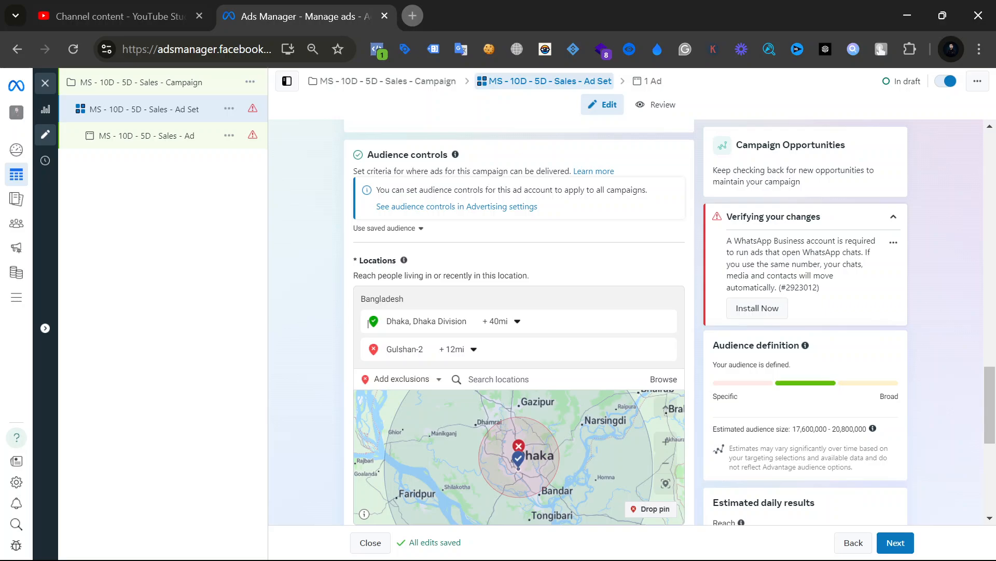
Drop an exclusion pin on the locations map just east of Gulshan 1, at about 23.7805, 90.4197.
{"action": "scroll", "coordinate": [308, 382], "scroll_direction": "down", "scroll_amount": 3}
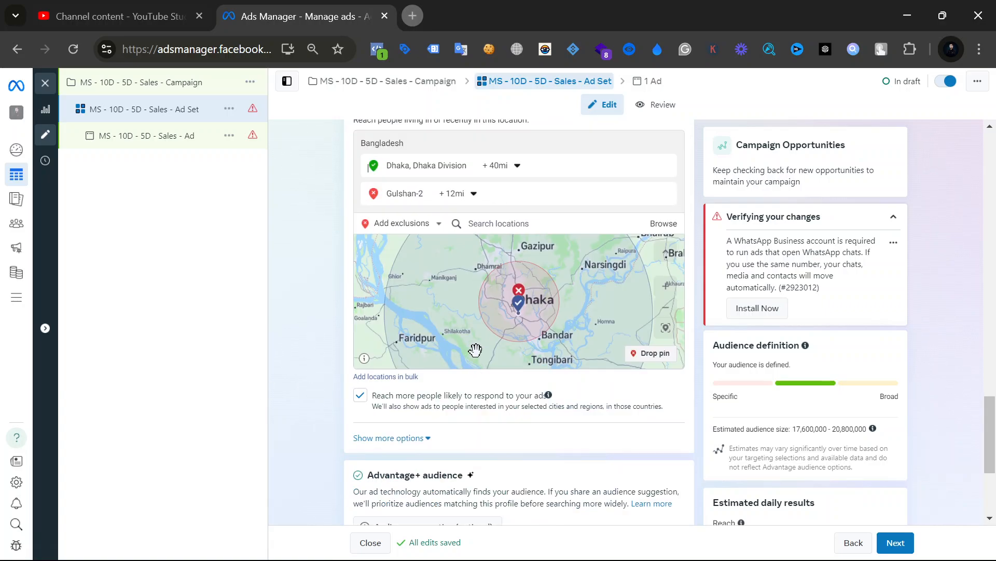
{"action": "scroll", "coordinate": [541, 301], "scroll_direction": "up", "scroll_amount": 5}
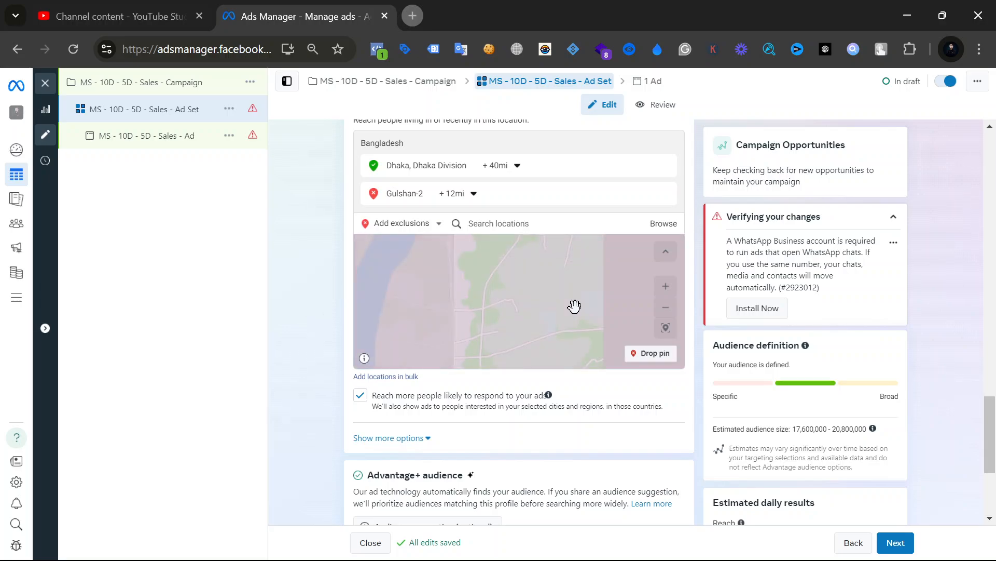
{"action": "scroll", "coordinate": [573, 306], "scroll_direction": "down", "scroll_amount": 3}
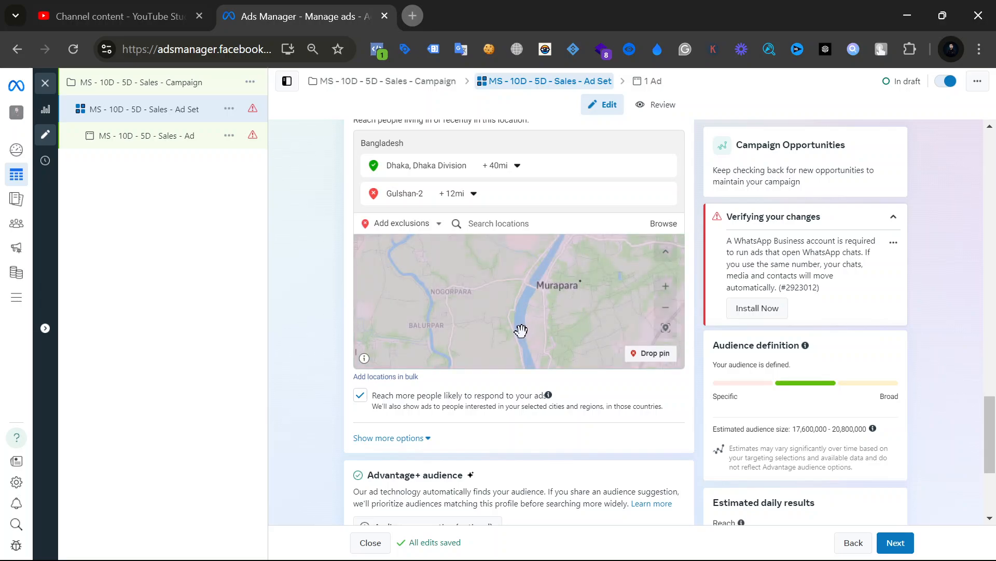
{"action": "scroll", "coordinate": [521, 330], "scroll_direction": "down", "scroll_amount": 5}
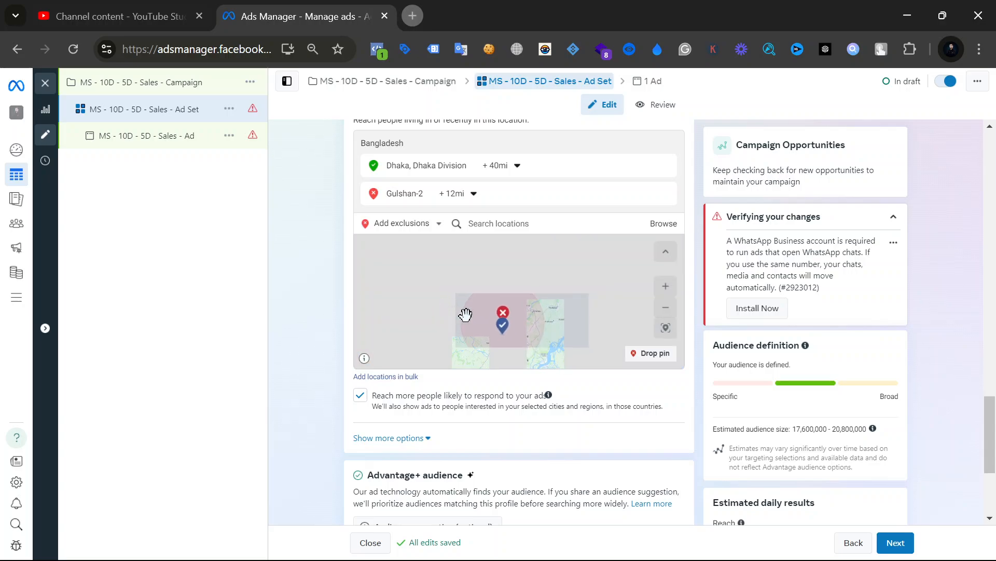
{"action": "scroll", "coordinate": [510, 320], "scroll_direction": "up", "scroll_amount": 6}
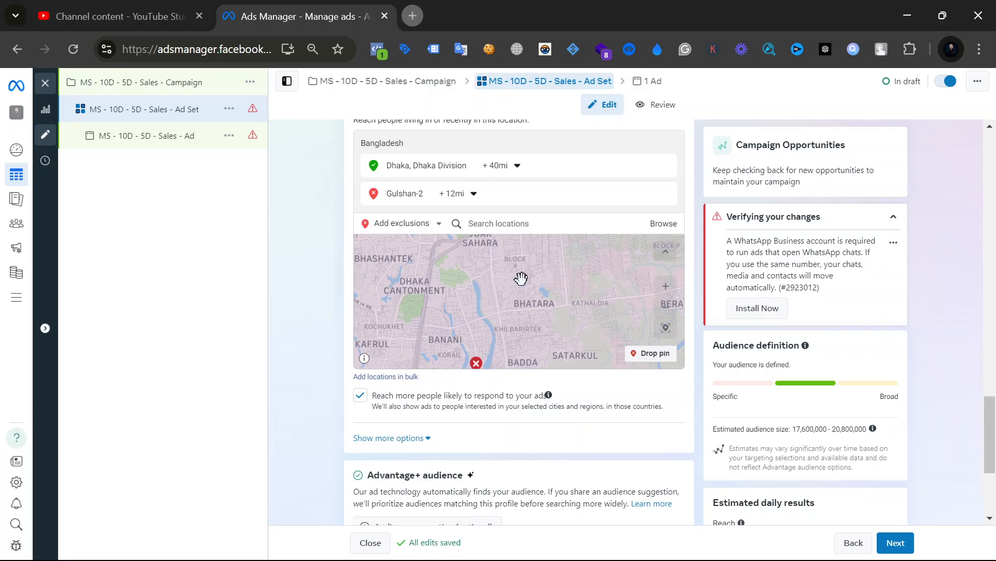
{"action": "scroll", "coordinate": [511, 314], "scroll_direction": "down", "scroll_amount": 5}
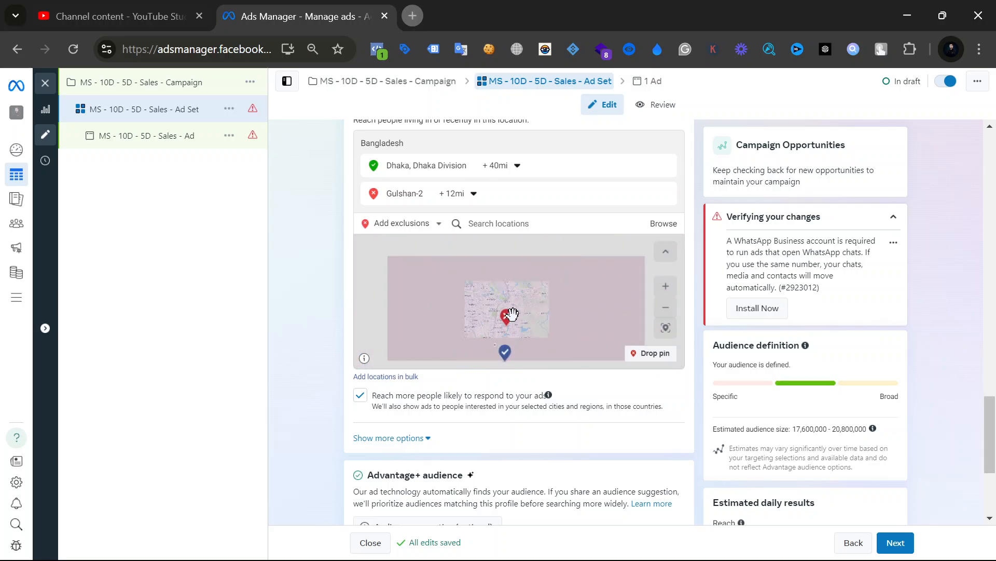
{"action": "scroll", "coordinate": [506, 322], "scroll_direction": "up", "scroll_amount": 3}
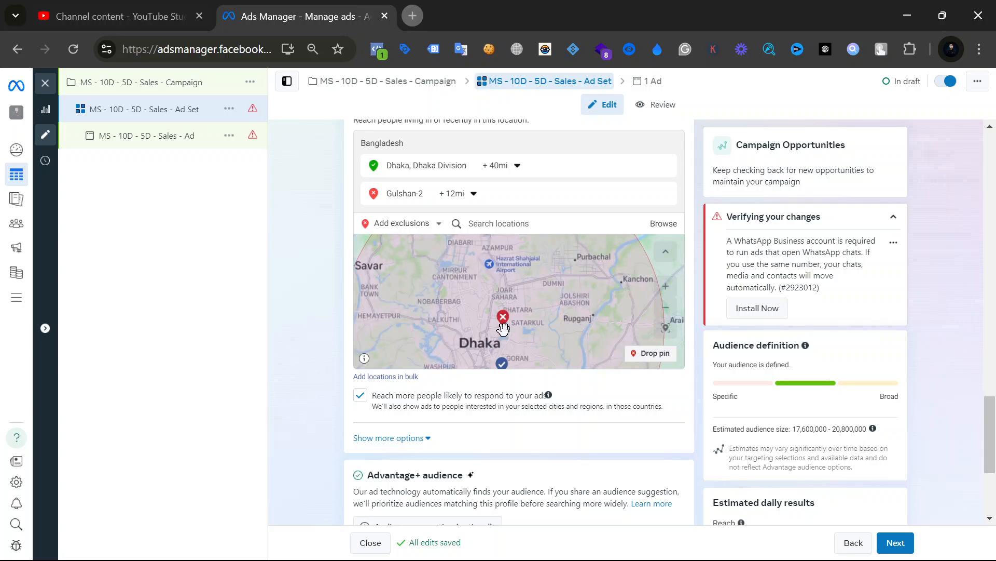
{"action": "scroll", "coordinate": [504, 328], "scroll_direction": "up", "scroll_amount": 5}
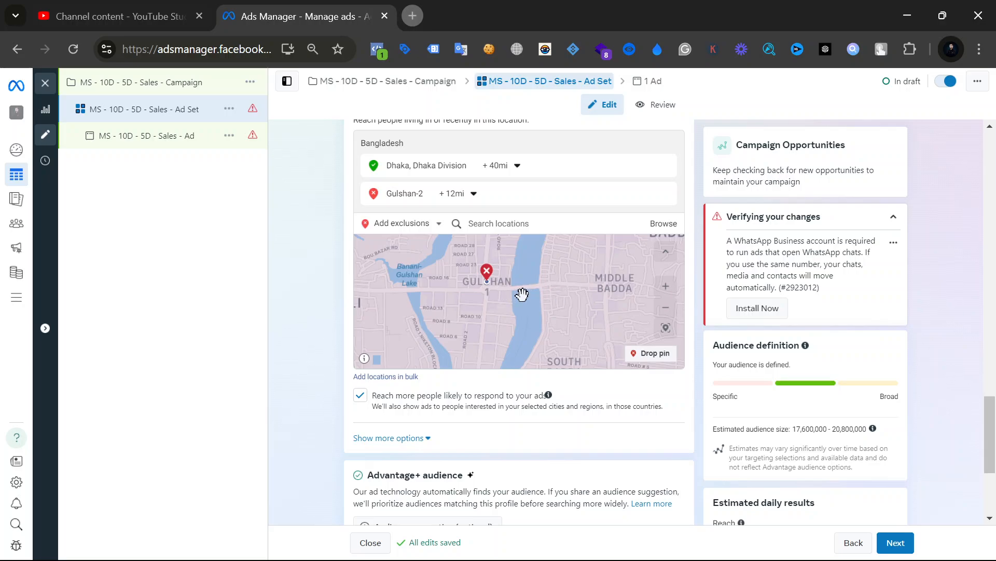
{"action": "left_click", "coordinate": [655, 353]}
{"action": "left_click", "coordinate": [525, 286]}
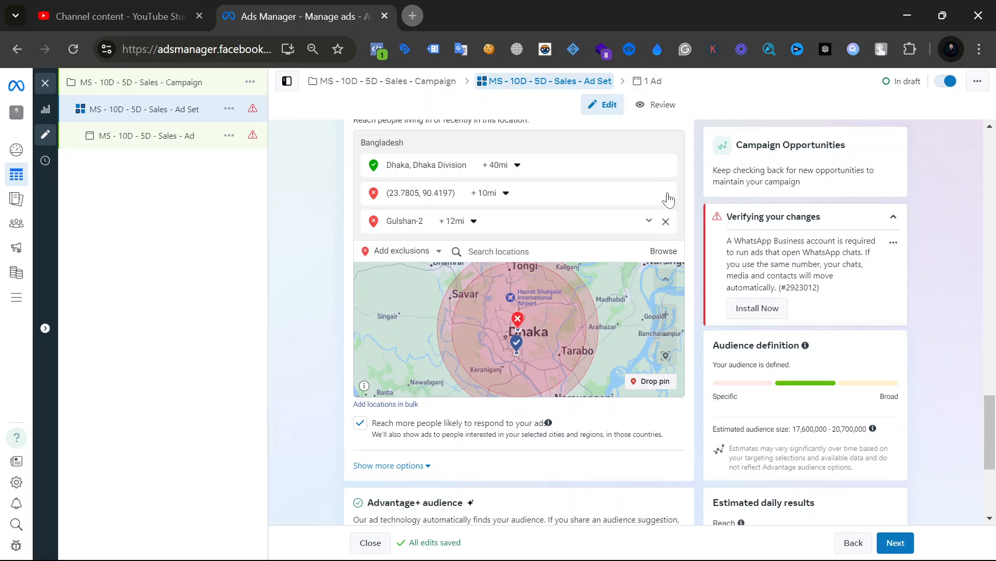
Remove the Gulshan-2, dropped-pin and Dhaka locations from the audience, and switch the location entry back to Include.
{"action": "left_click", "coordinate": [666, 221]}
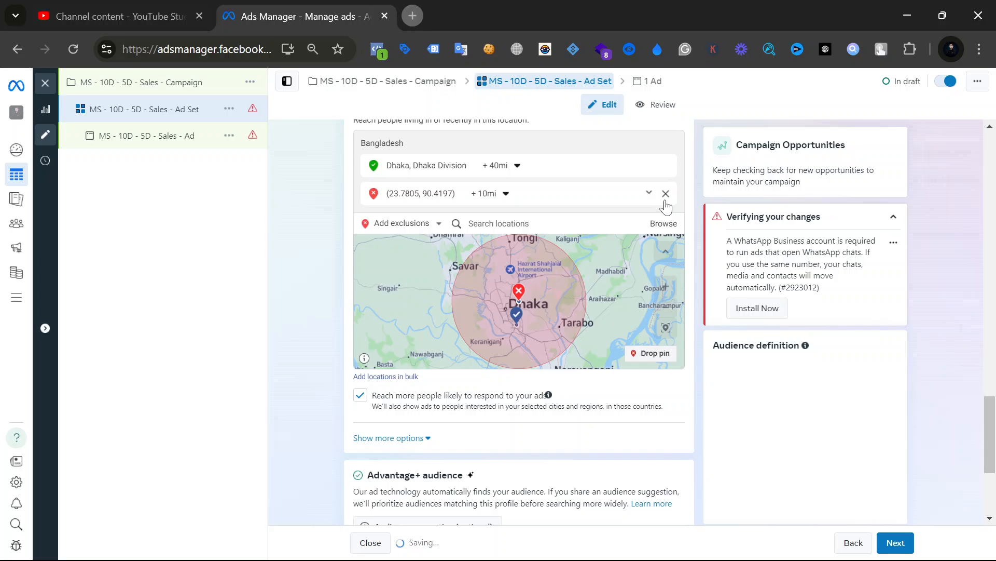
{"action": "left_click", "coordinate": [402, 230]}
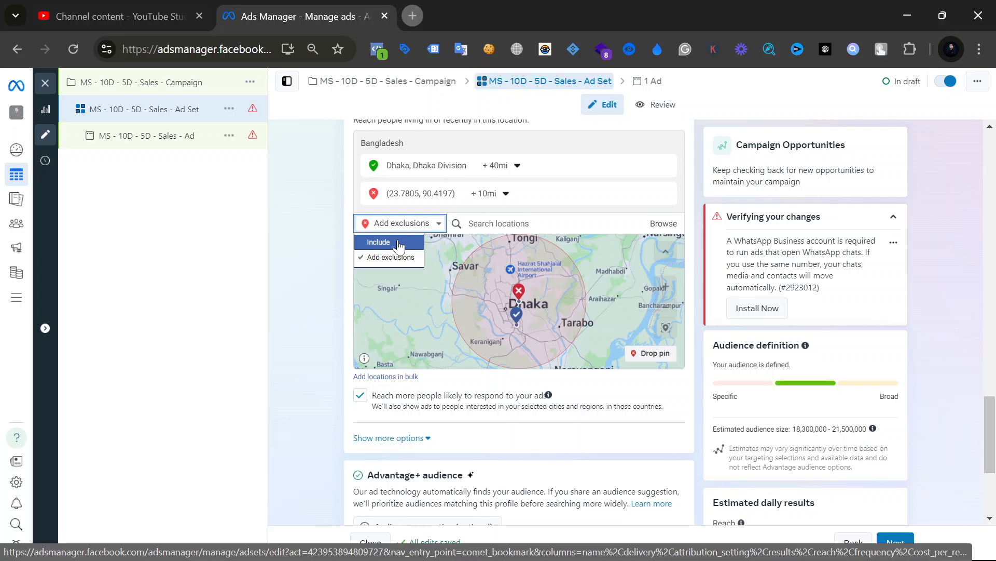
{"action": "left_click", "coordinate": [398, 243]}
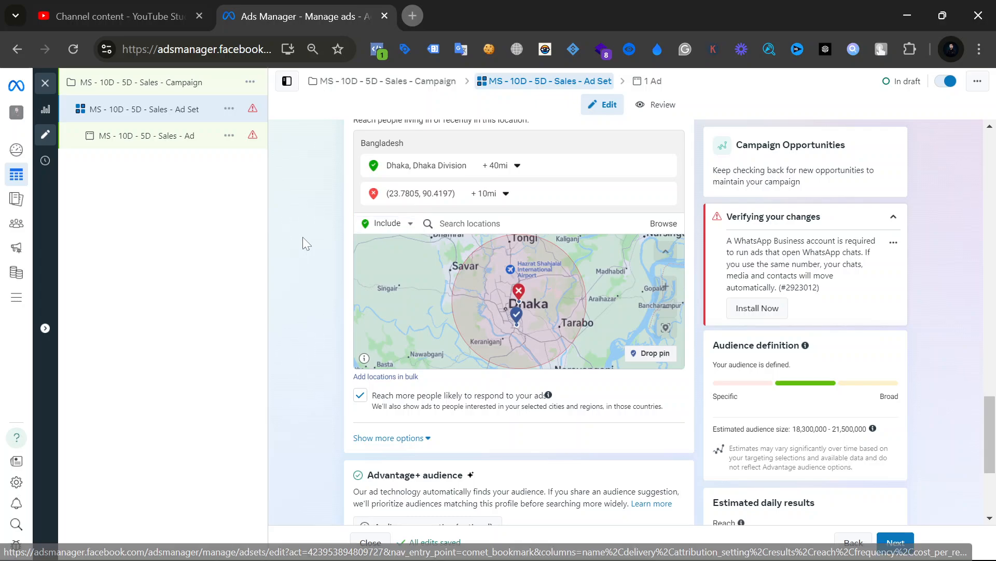
{"action": "mouse_move", "coordinate": [549, 160]}
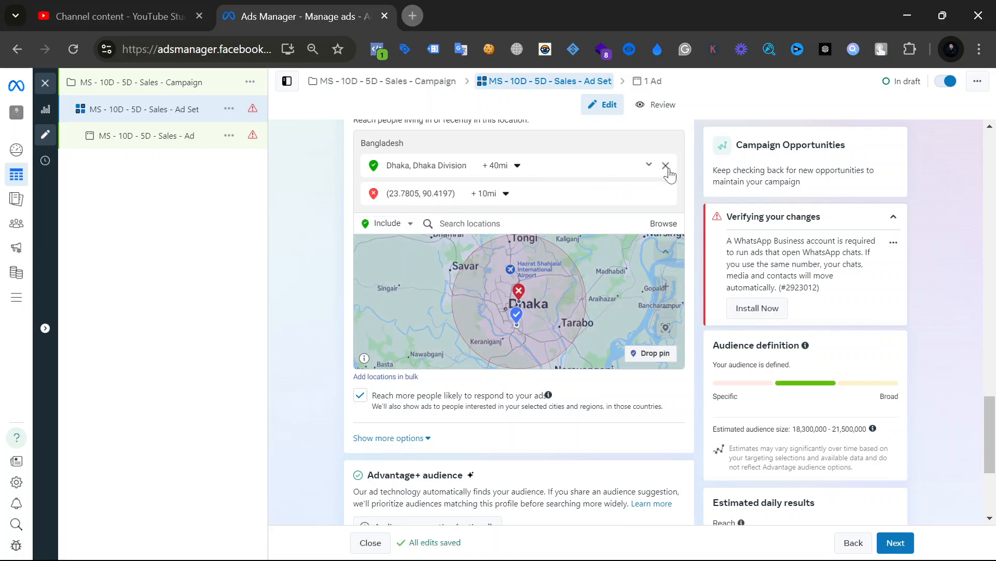
{"action": "left_click", "coordinate": [667, 195]}
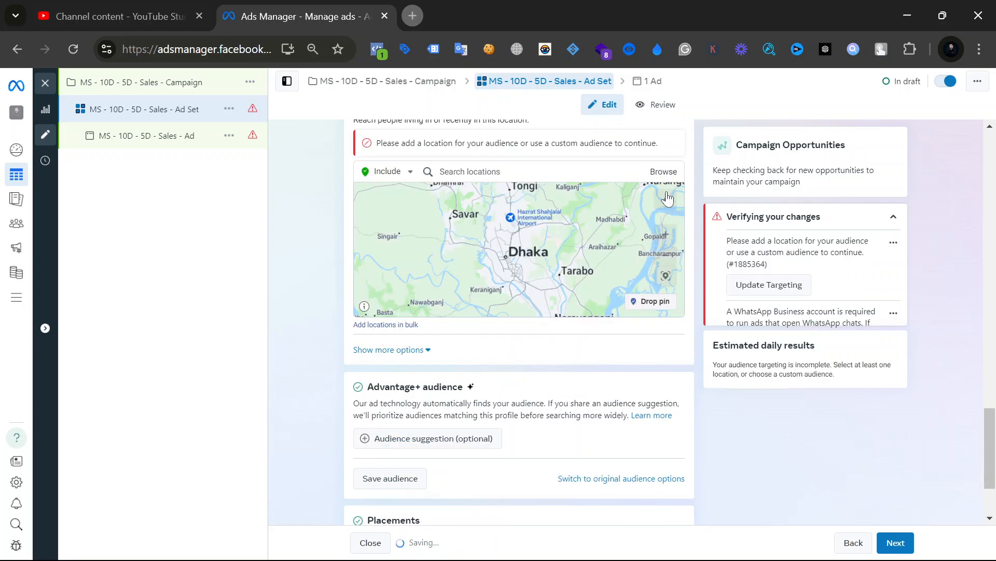
Search for Comilla and include Comilla, Chittagong Division, as the audience's target location.
{"action": "scroll", "coordinate": [297, 156], "scroll_direction": "up", "scroll_amount": 3}
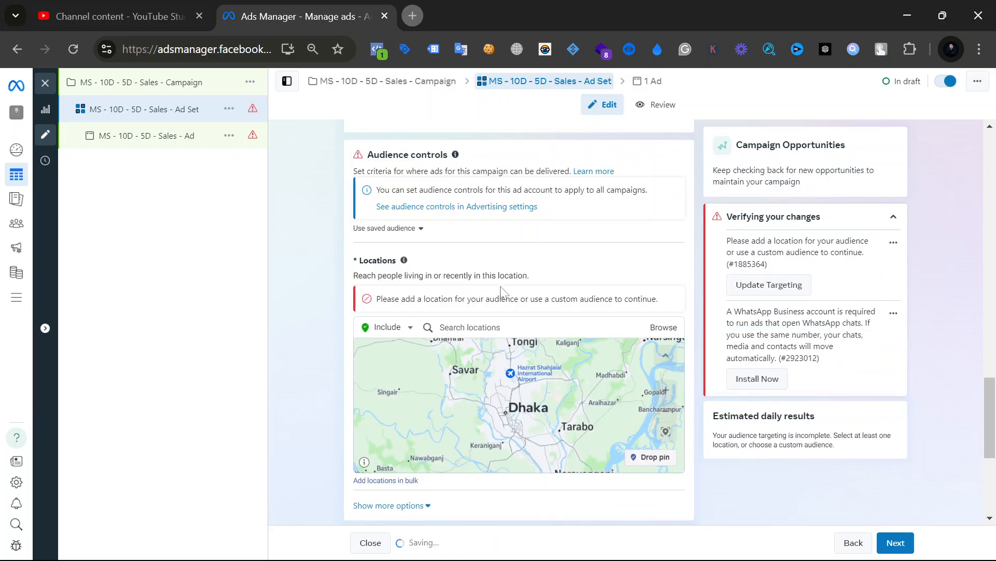
{"action": "left_click", "coordinate": [464, 328]}
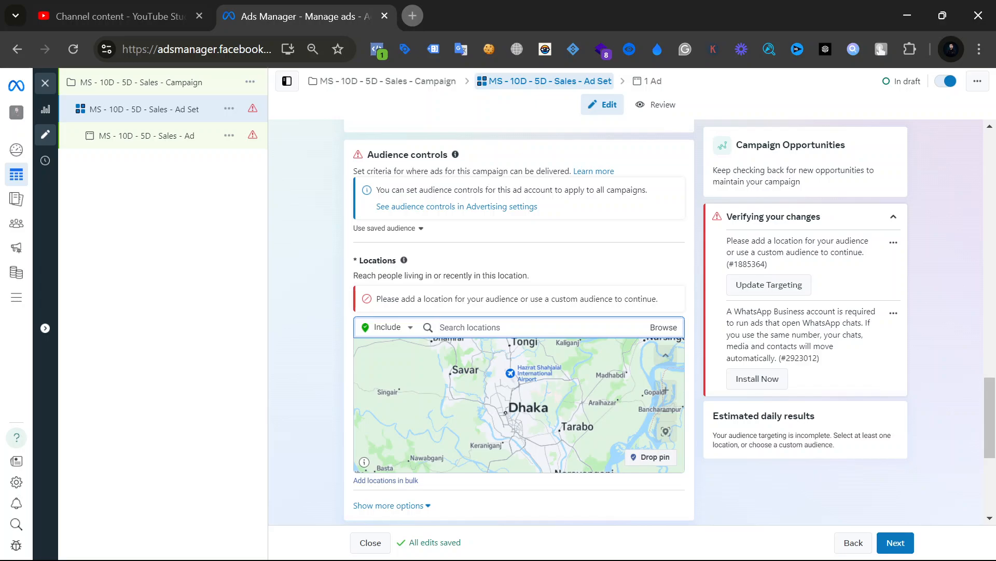
{"action": "type", "text": "Comils"}
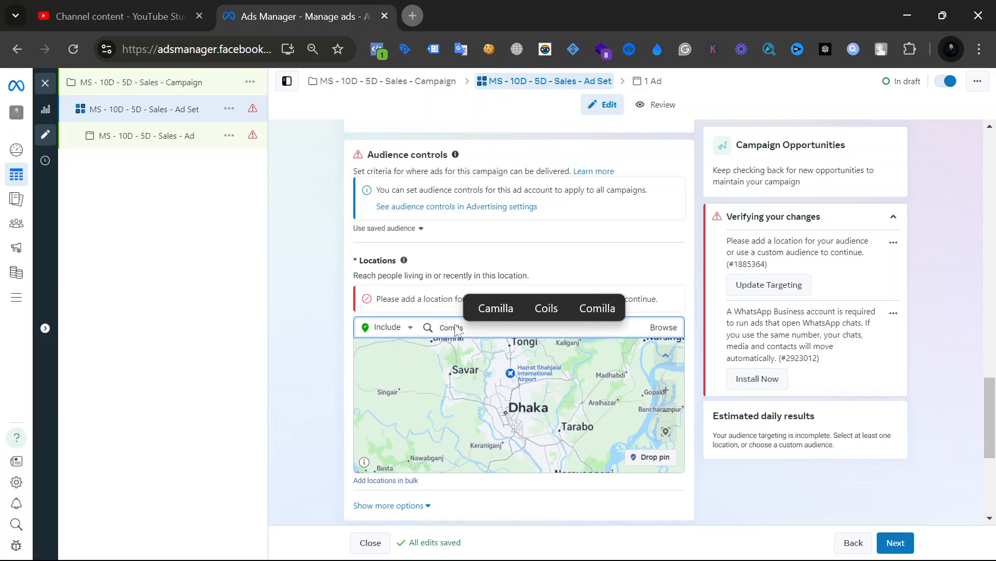
{"action": "key", "text": "BackSpace"}
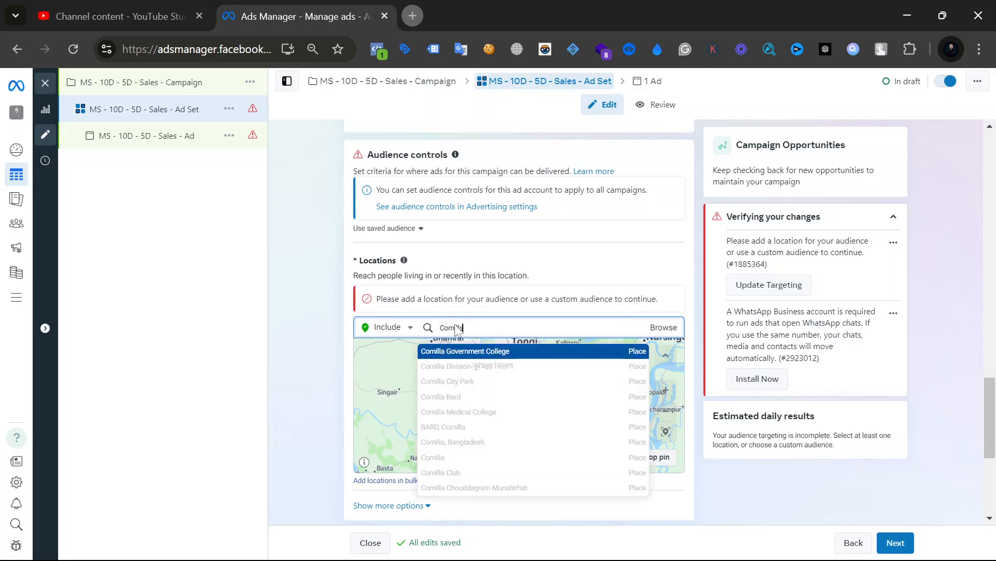
{"action": "type", "text": "a"}
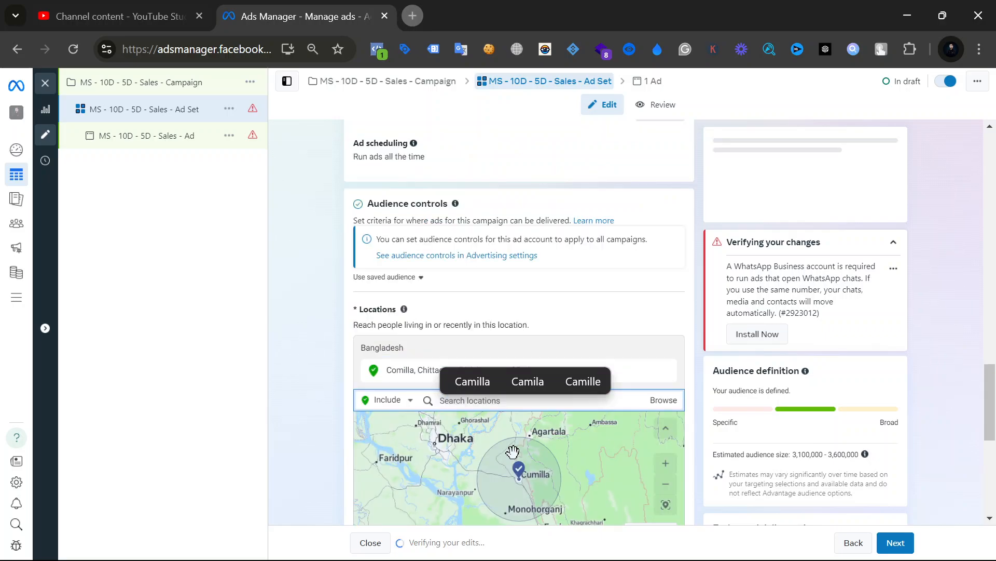
{"action": "scroll", "coordinate": [519, 444], "scroll_direction": "up", "scroll_amount": 5}
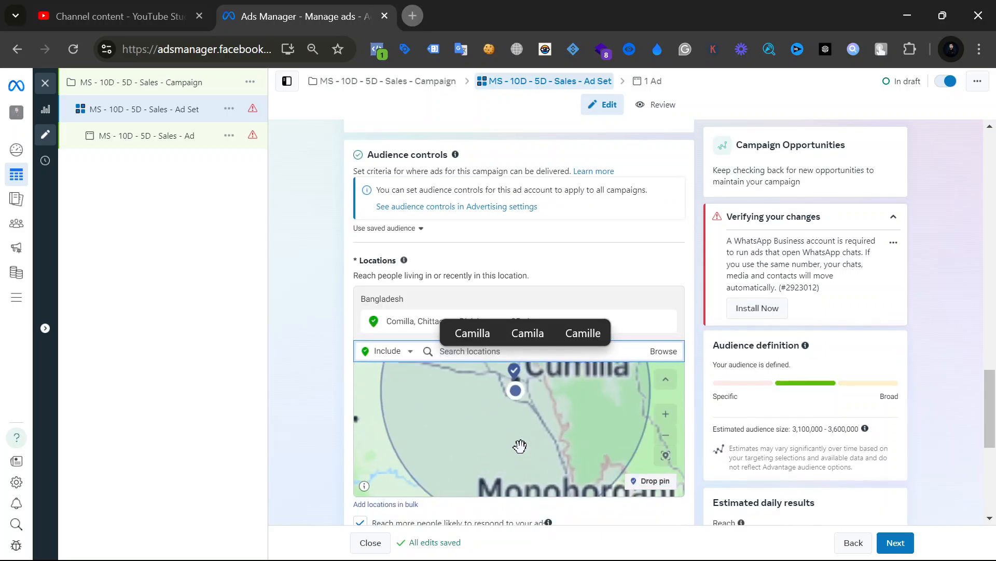
{"action": "left_click_drag", "start_coordinate": [515, 414], "coordinate": [528, 458]}
{"action": "scroll", "coordinate": [535, 450], "scroll_direction": "down", "scroll_amount": 3}
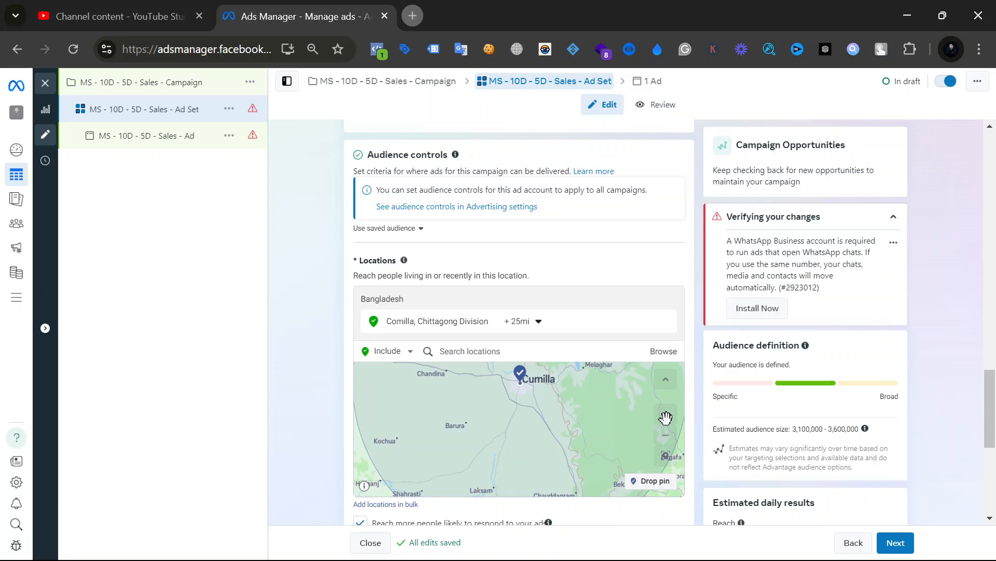
Examine the included Comilla location, its radius area and the surrounding neighbourhoods on the locations map.
{"action": "scroll", "coordinate": [541, 400], "scroll_direction": "up", "scroll_amount": 2}
{"action": "scroll", "coordinate": [539, 407], "scroll_direction": "down", "scroll_amount": 3}
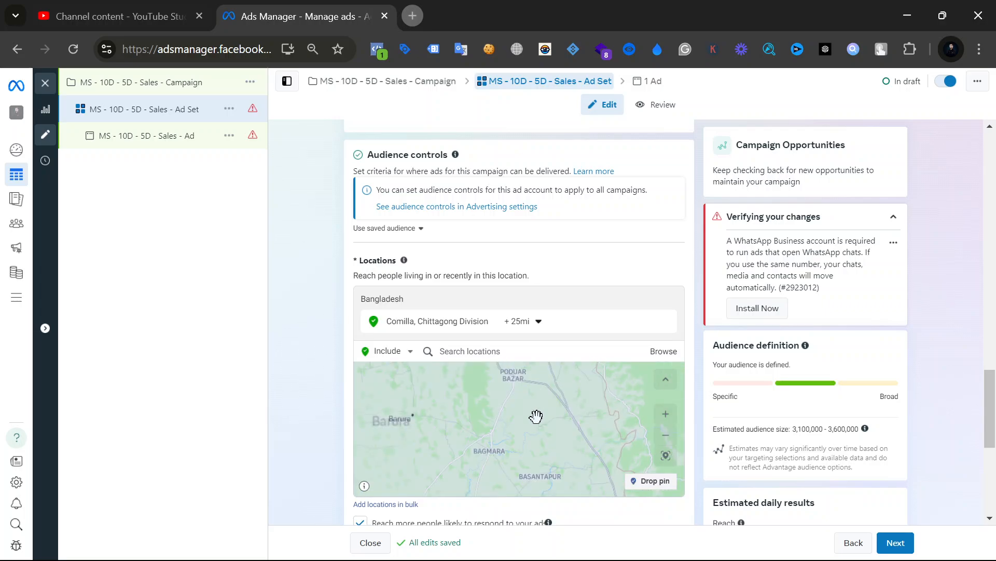
{"action": "scroll", "coordinate": [537, 416], "scroll_direction": "up", "scroll_amount": 3}
{"action": "scroll", "coordinate": [534, 414], "scroll_direction": "down", "scroll_amount": 3}
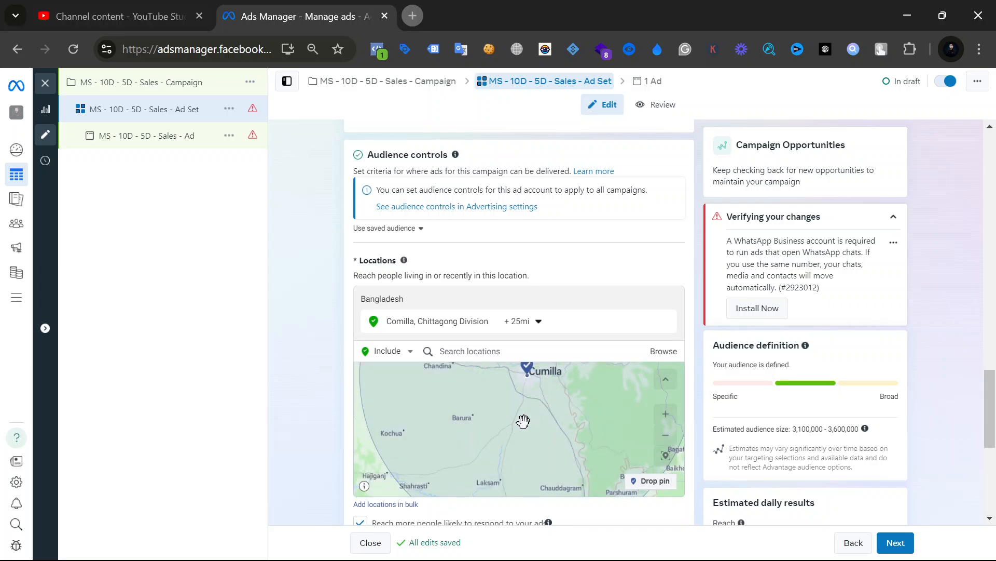
{"action": "scroll", "coordinate": [534, 376], "scroll_direction": "up", "scroll_amount": 5}
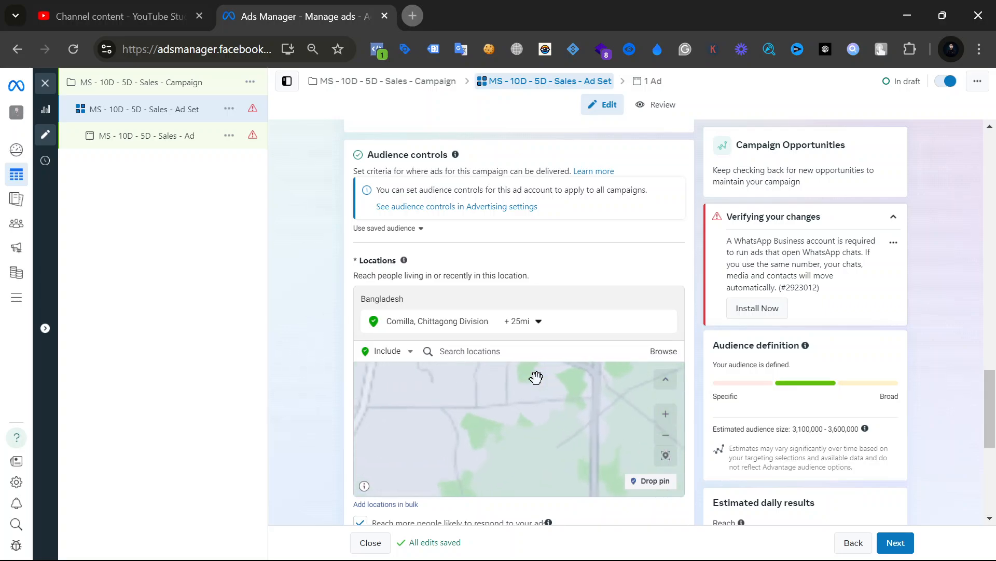
{"action": "scroll", "coordinate": [536, 377], "scroll_direction": "down", "scroll_amount": 6}
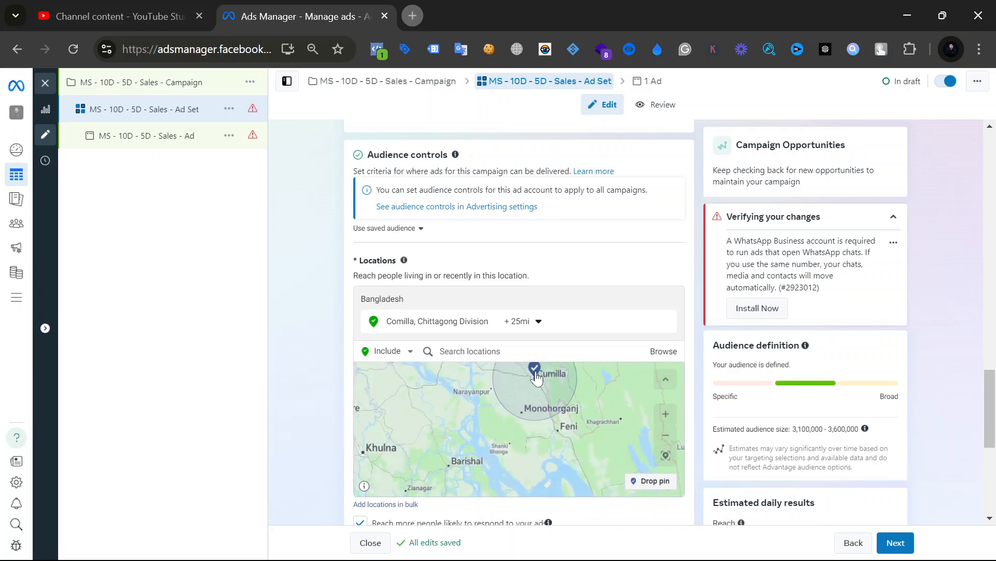
{"action": "left_click", "coordinate": [536, 370]}
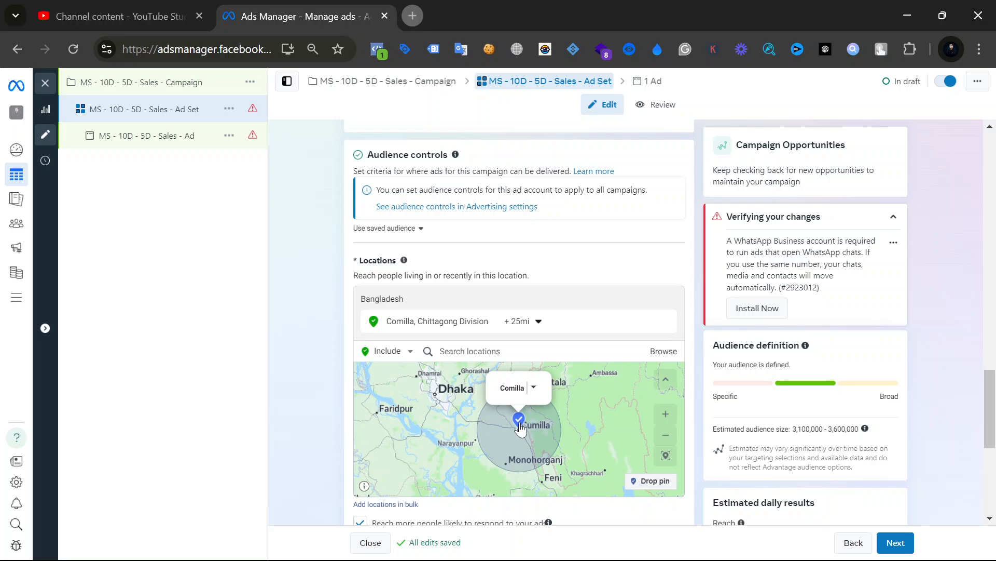
{"action": "scroll", "coordinate": [519, 421], "scroll_direction": "up", "scroll_amount": 3}
{"action": "scroll", "coordinate": [519, 421], "scroll_direction": "up", "scroll_amount": 4}
{"action": "scroll", "coordinate": [521, 441], "scroll_direction": "down", "scroll_amount": 4}
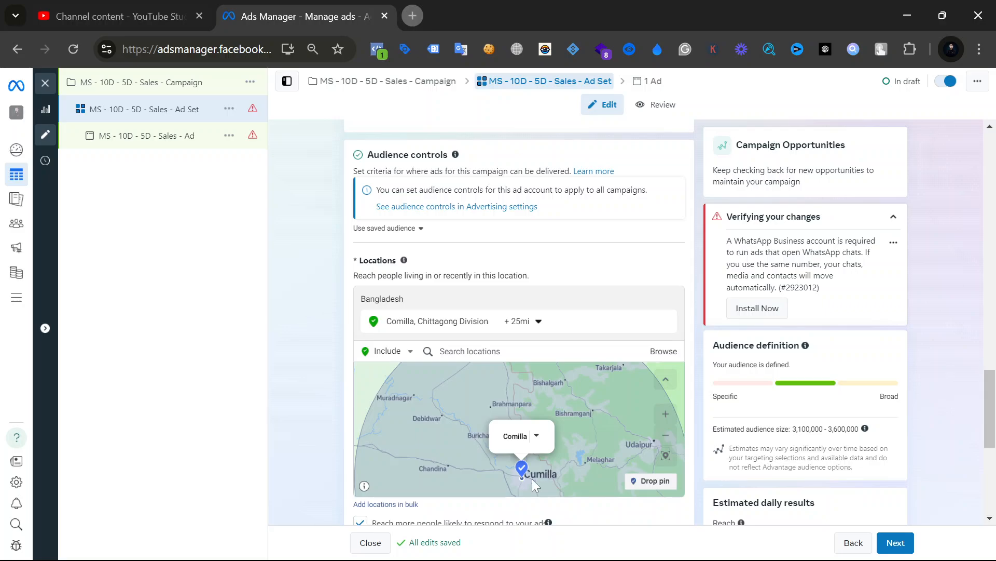
{"action": "scroll", "coordinate": [531, 476], "scroll_direction": "up", "scroll_amount": 3}
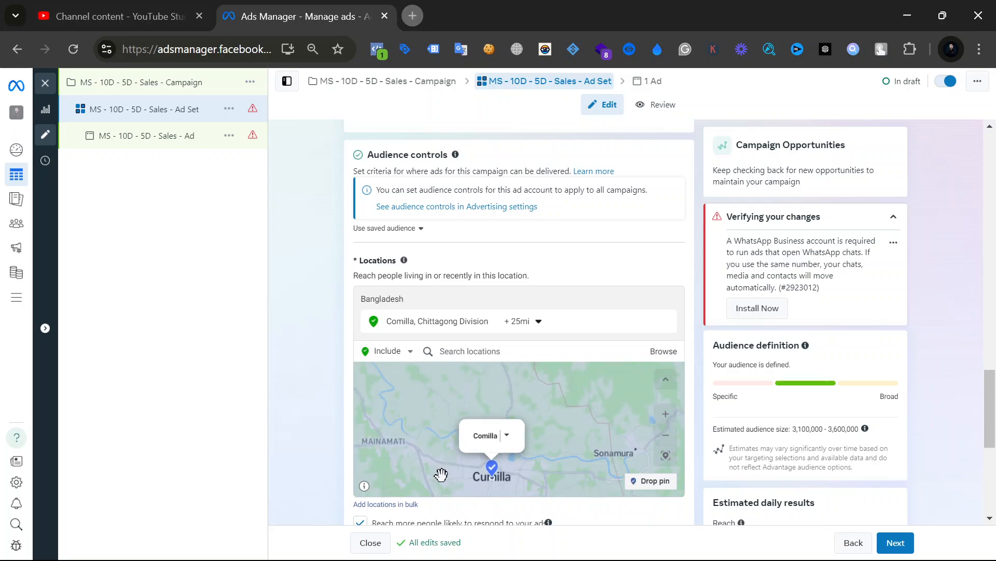
{"action": "scroll", "coordinate": [441, 474], "scroll_direction": "up", "scroll_amount": 2}
{"action": "scroll", "coordinate": [442, 470], "scroll_direction": "up", "scroll_amount": 2}
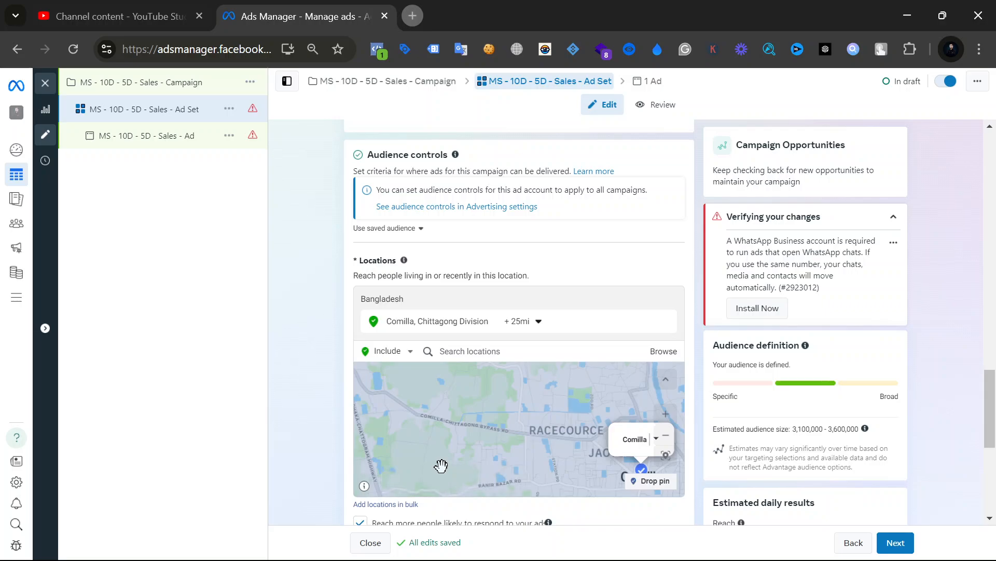
{"action": "scroll", "coordinate": [442, 465], "scroll_direction": "up", "scroll_amount": 1}
{"action": "scroll", "coordinate": [512, 439], "scroll_direction": "down", "scroll_amount": 3}
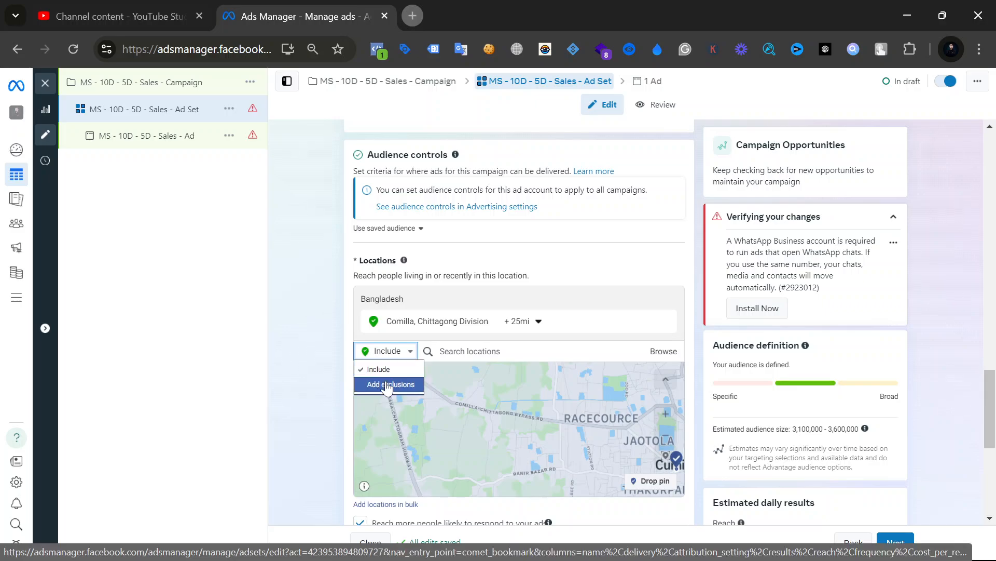
Drop an exclusion pin just west of central Cumilla at about 23.4675, 91.1583, and set its radius to 1 mi.
{"action": "left_click", "coordinate": [388, 383]}
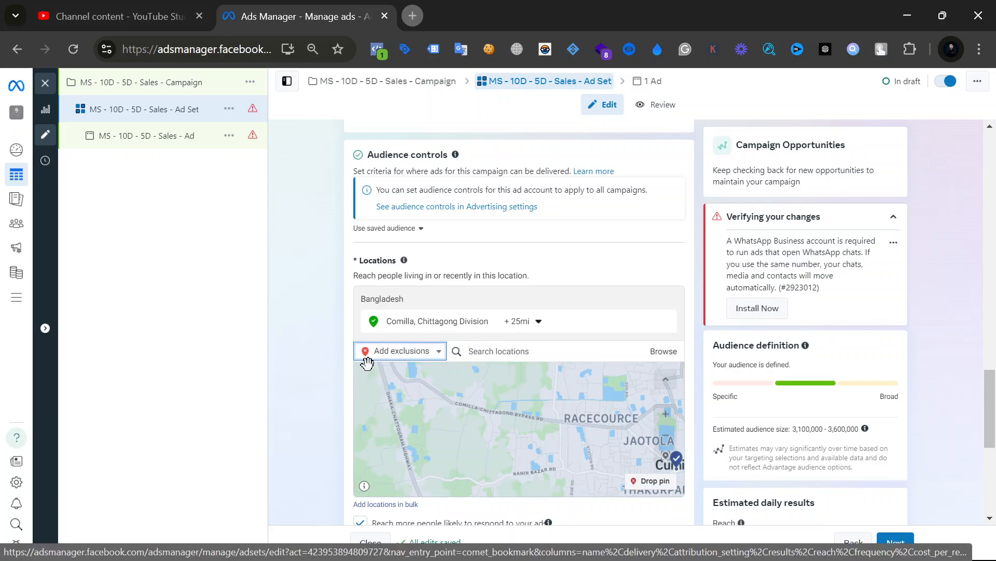
{"action": "scroll", "coordinate": [376, 365], "scroll_direction": "up", "scroll_amount": 1}
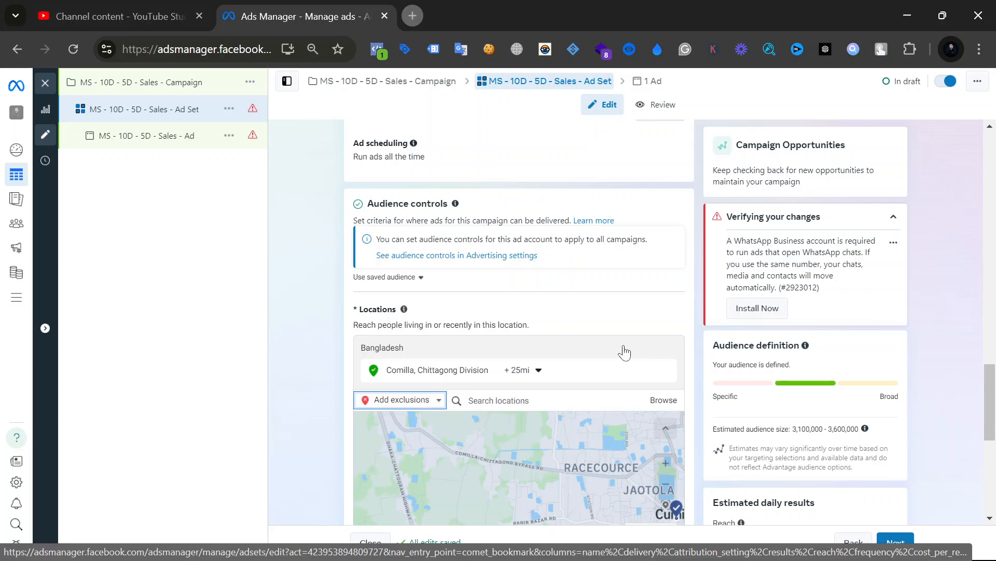
{"action": "scroll", "coordinate": [624, 352], "scroll_direction": "down", "scroll_amount": 3}
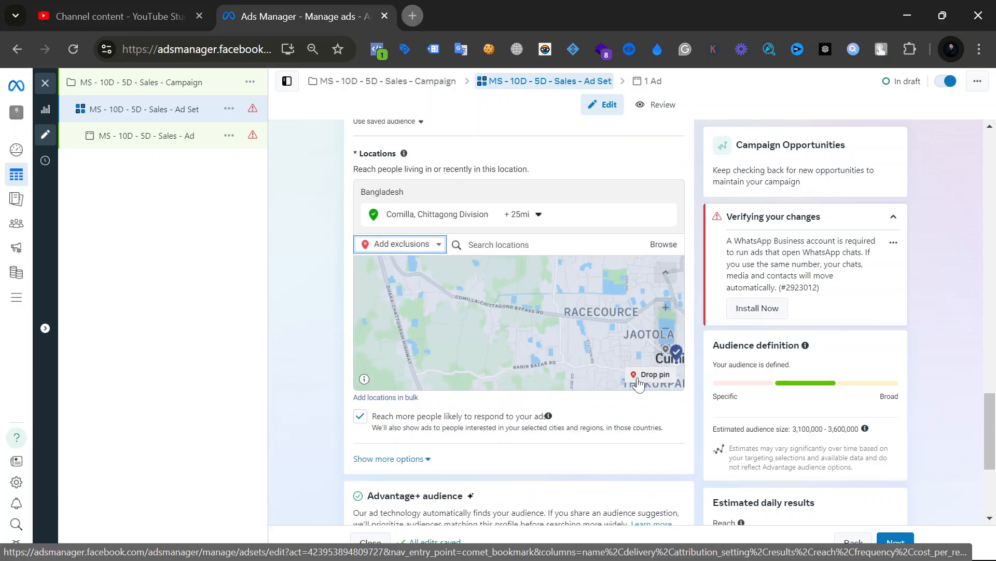
{"action": "left_click", "coordinate": [638, 385]}
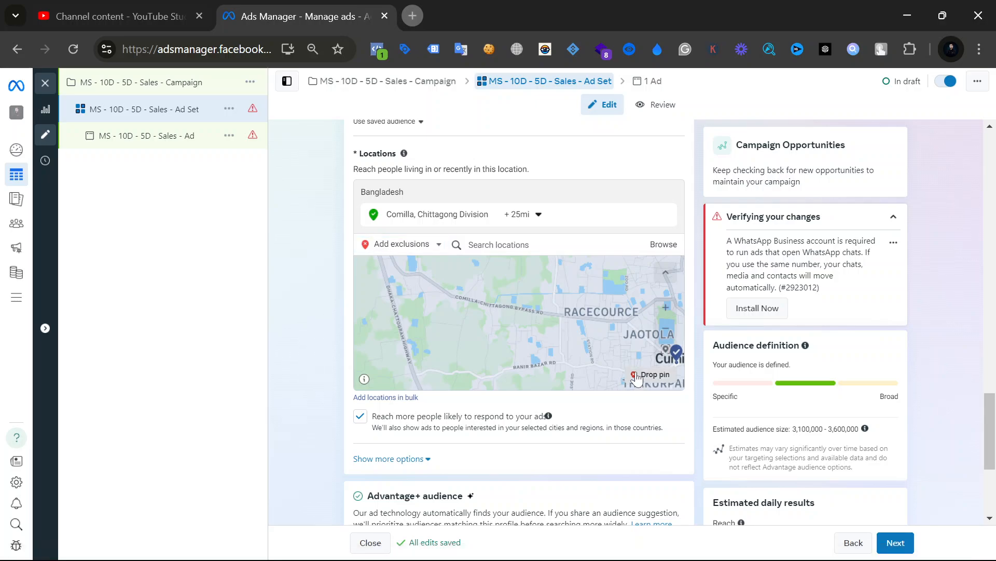
{"action": "left_click", "coordinate": [523, 314]}
{"action": "left_click", "coordinate": [524, 295]}
{"action": "left_click", "coordinate": [522, 309]}
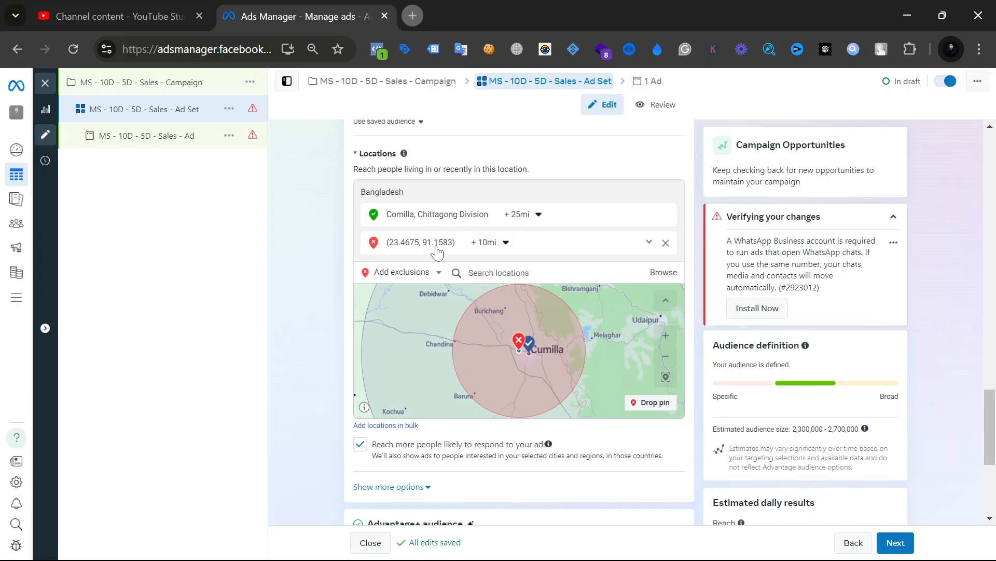
{"action": "left_click", "coordinate": [496, 242]}
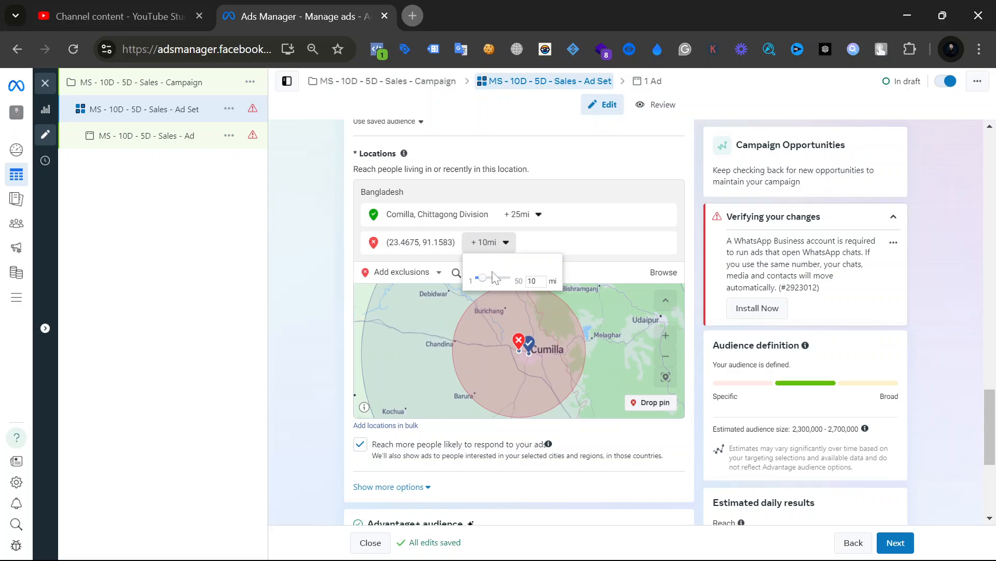
{"action": "left_click_drag", "start_coordinate": [484, 284], "coordinate": [430, 282]}
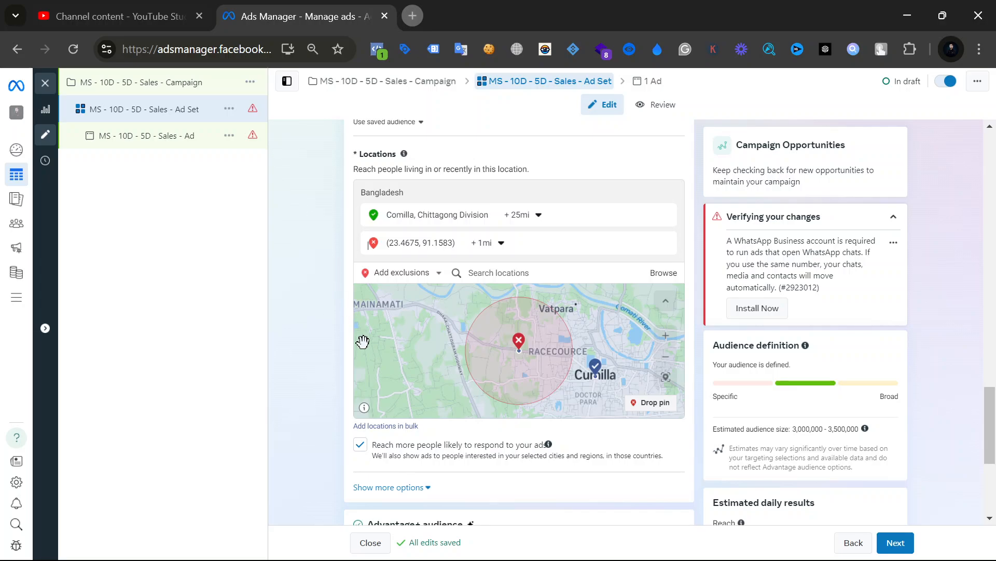
{"action": "left_click", "coordinate": [385, 426]}
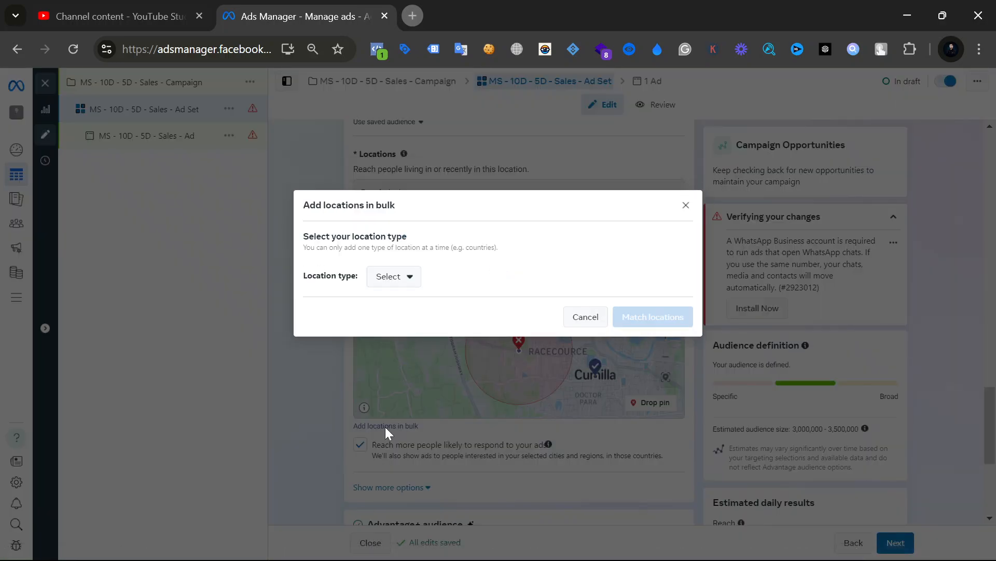
{"action": "left_click", "coordinate": [399, 276]}
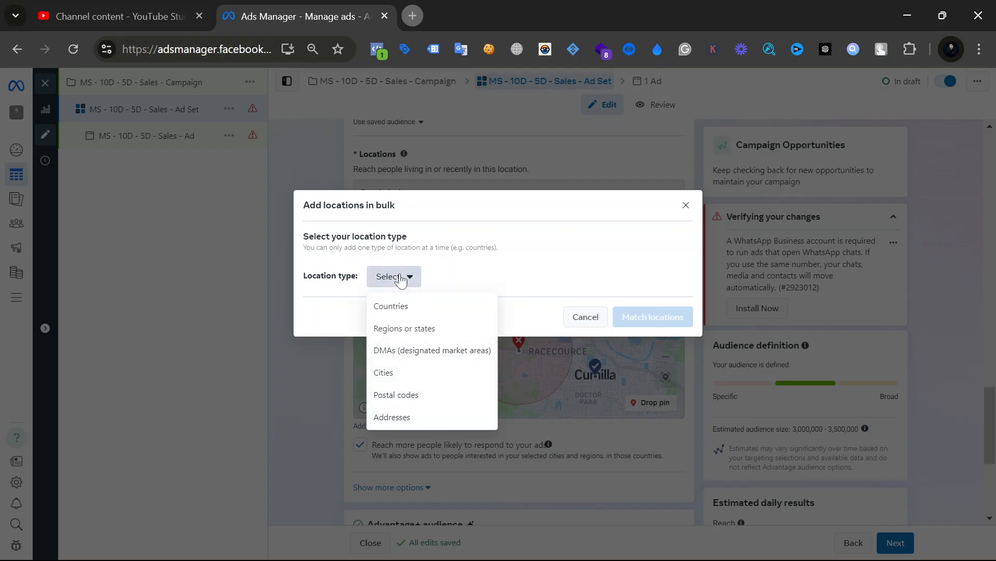
{"action": "left_click", "coordinate": [299, 469]}
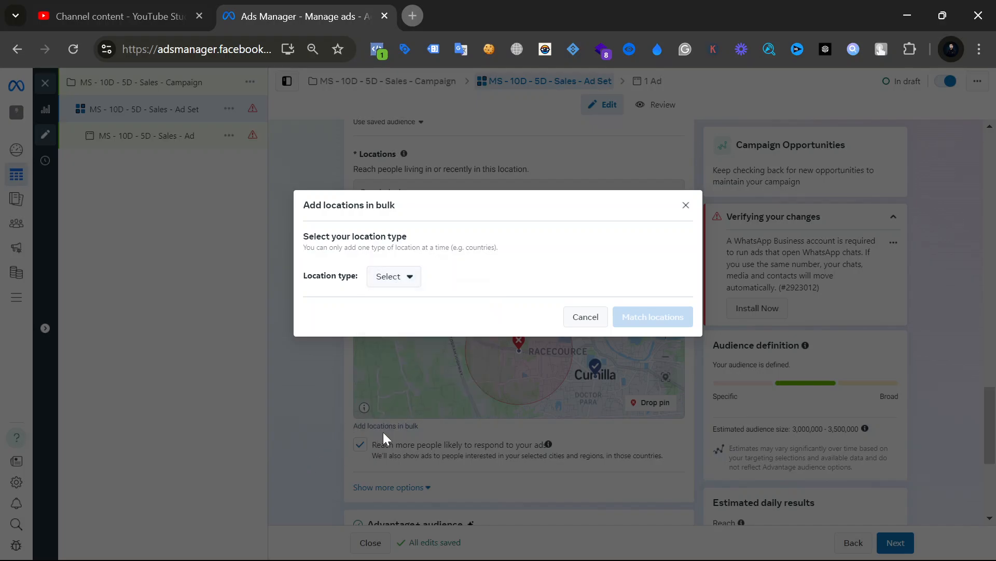
{"action": "left_click", "coordinate": [685, 205]}
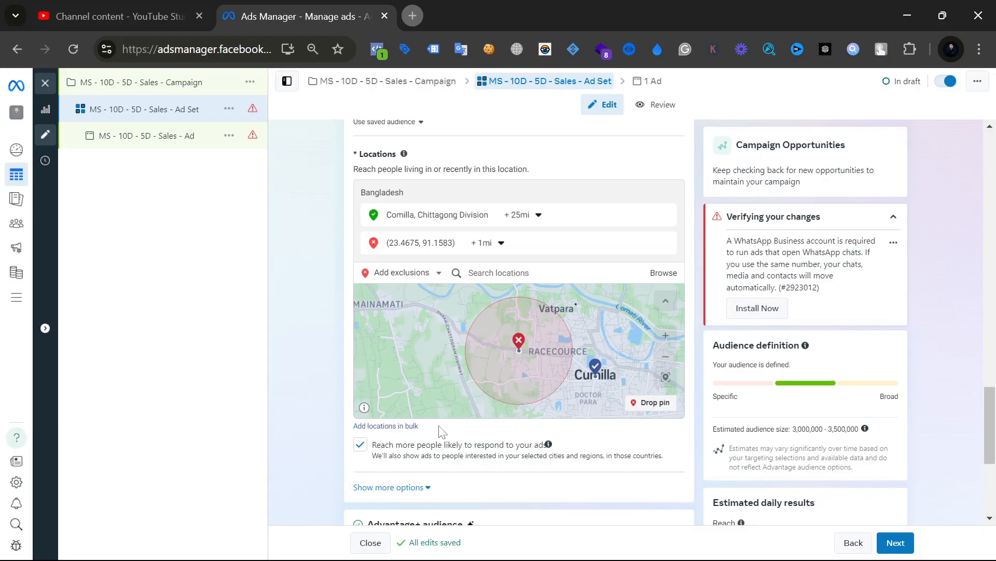
Start adding locations in bulk with the location type Cities and a default radius of 30 mi.
{"action": "left_click", "coordinate": [405, 427]}
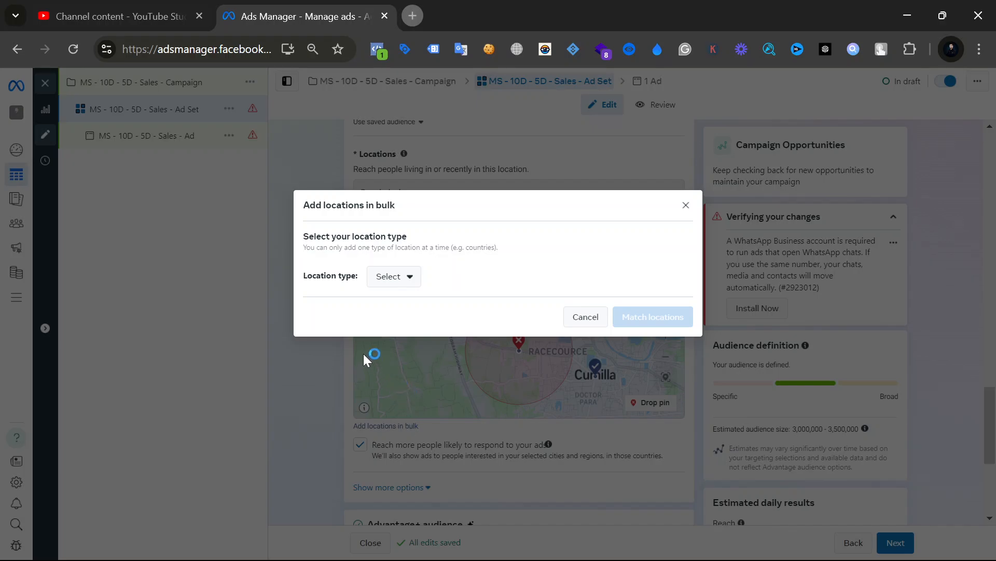
{"action": "left_click", "coordinate": [399, 284]}
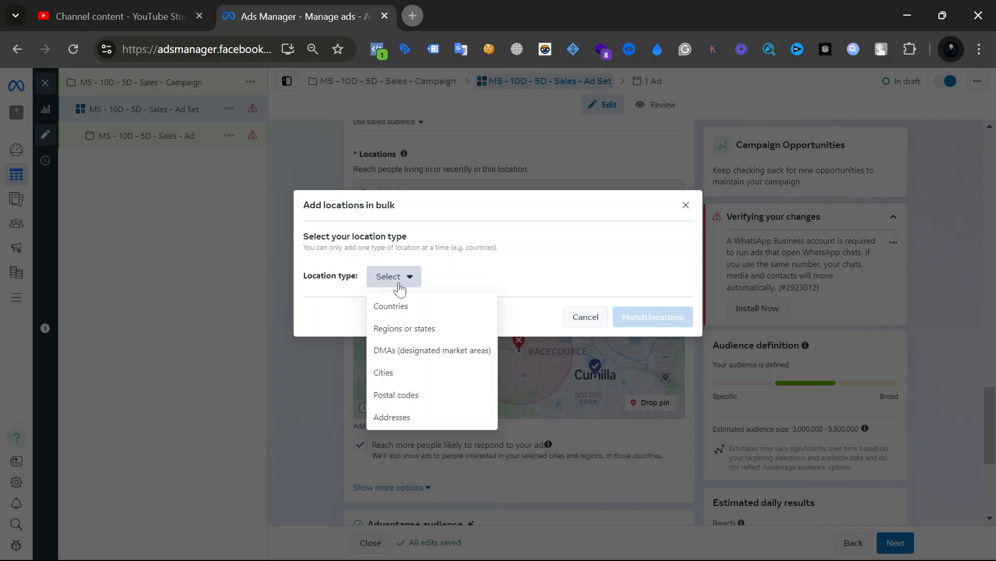
{"action": "left_click", "coordinate": [381, 372]}
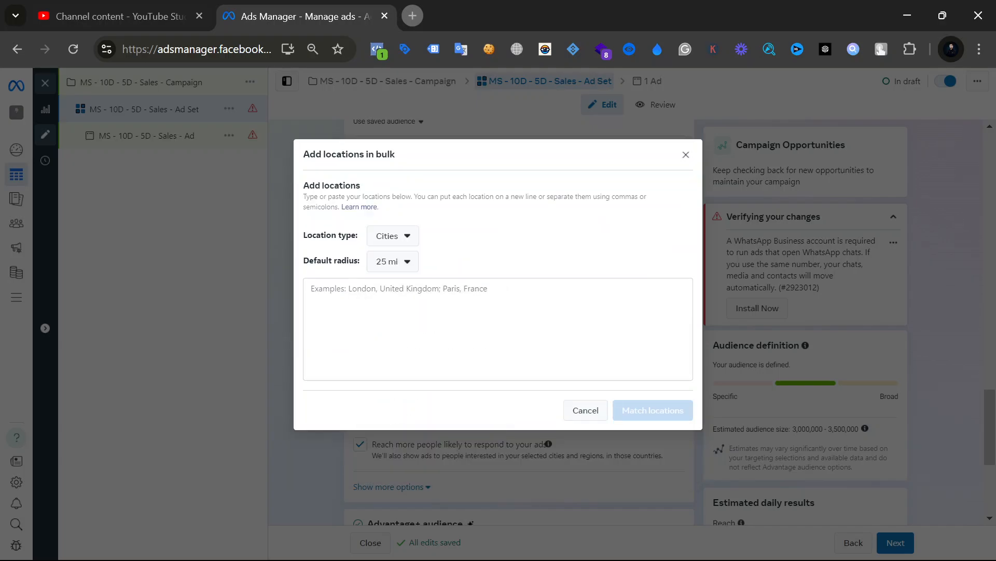
{"action": "left_click", "coordinate": [398, 265]}
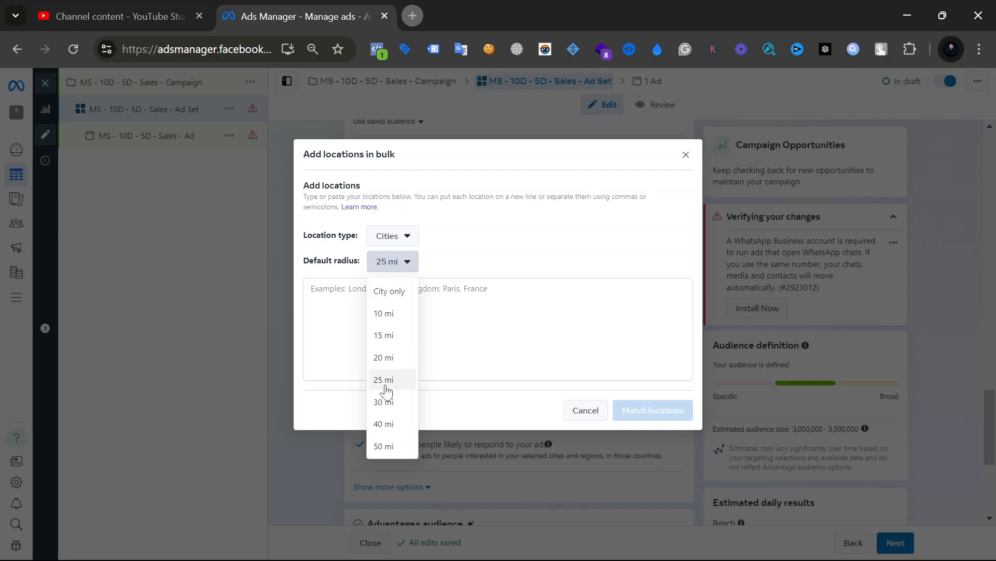
{"action": "left_click", "coordinate": [386, 404]}
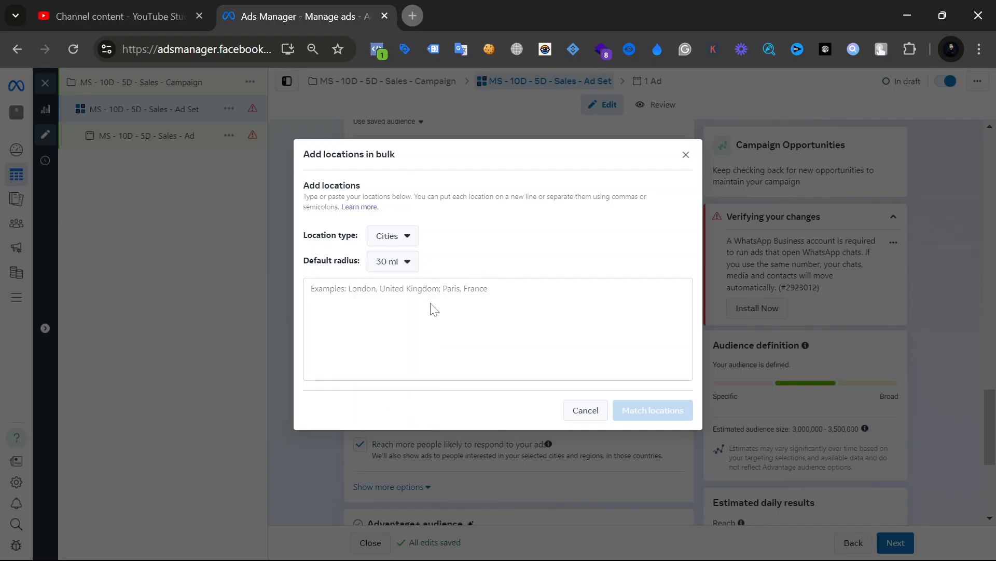
List Dhaka, Khulna and Barisal on separate lines as the bulk locations and match them.
{"action": "left_click", "coordinate": [311, 289]}
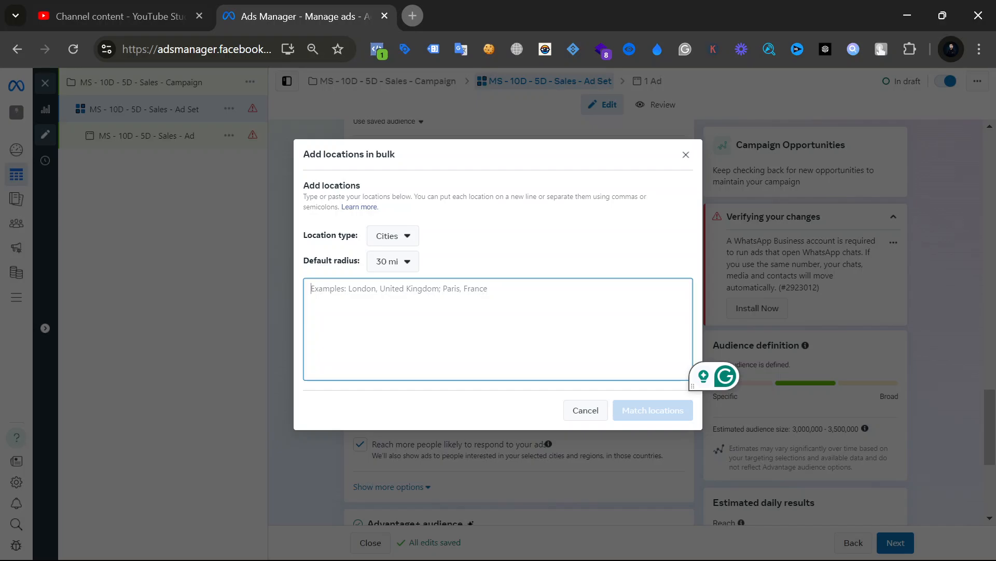
{"action": "type", "text": "Dhaka"}
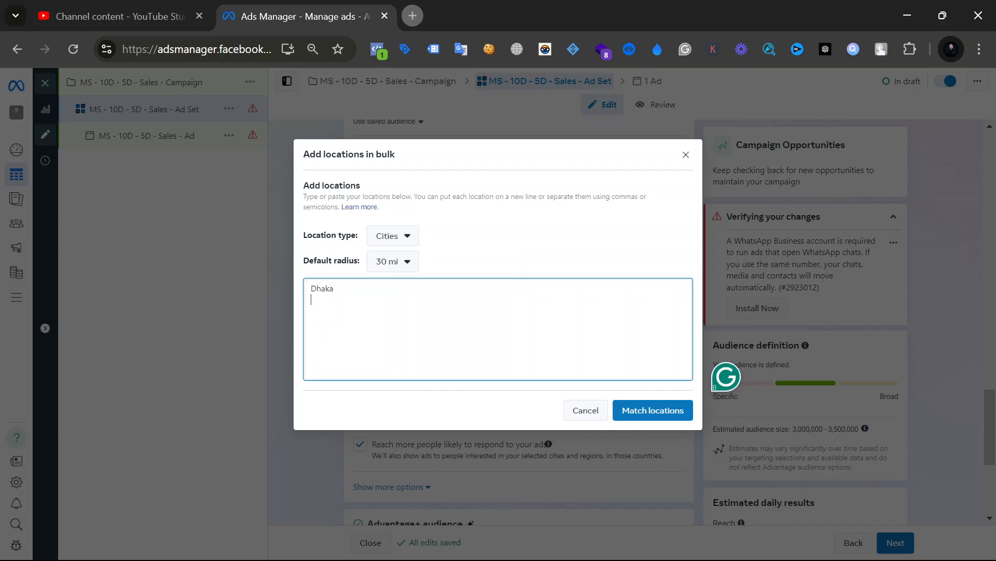
{"action": "key", "text": "Return"}
{"action": "type", "text": "Khulna"}
{"action": "key", "text": "Return"}
{"action": "type", "text": "Barisal"}
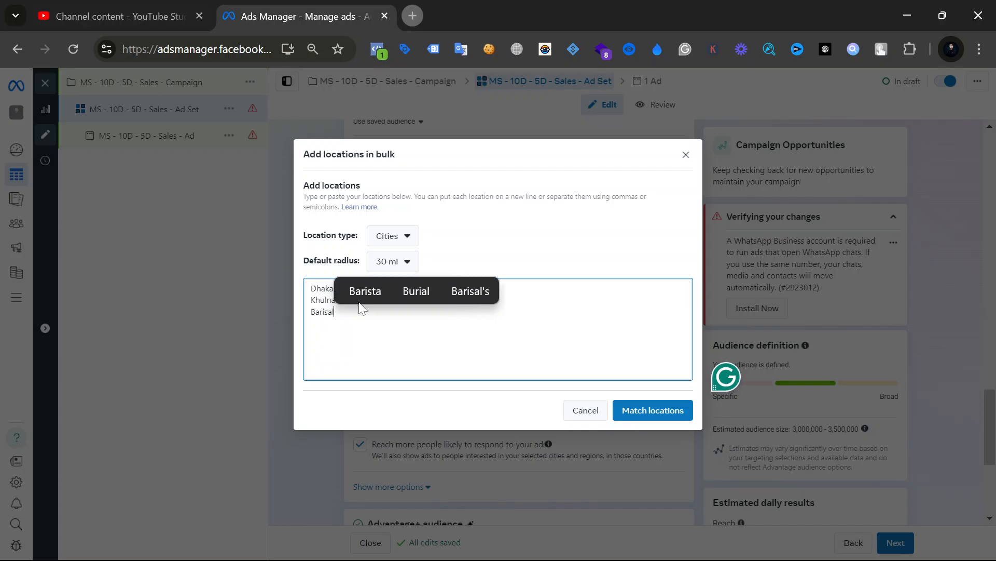
{"action": "key", "text": "Return"}
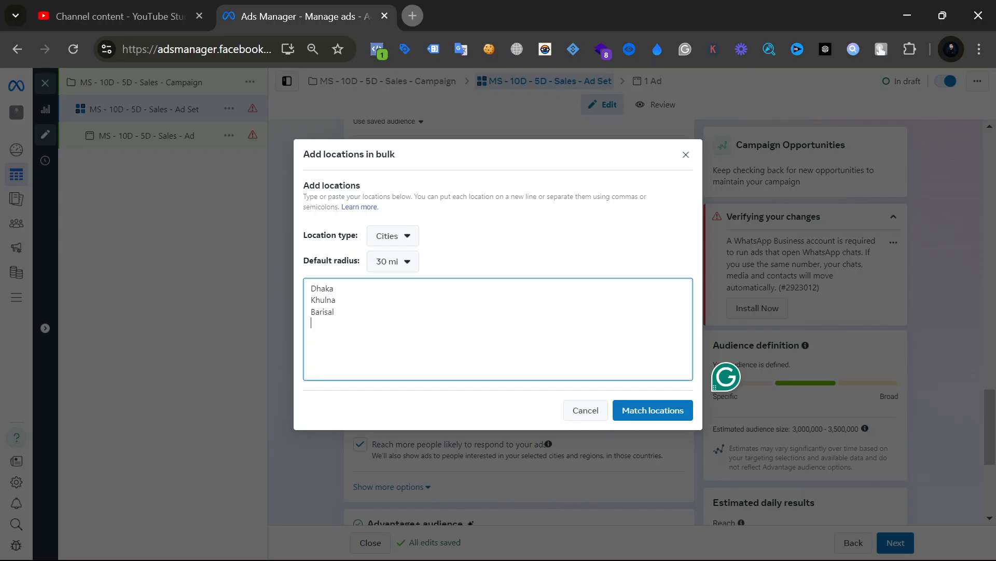
{"action": "left_click", "coordinate": [652, 410]}
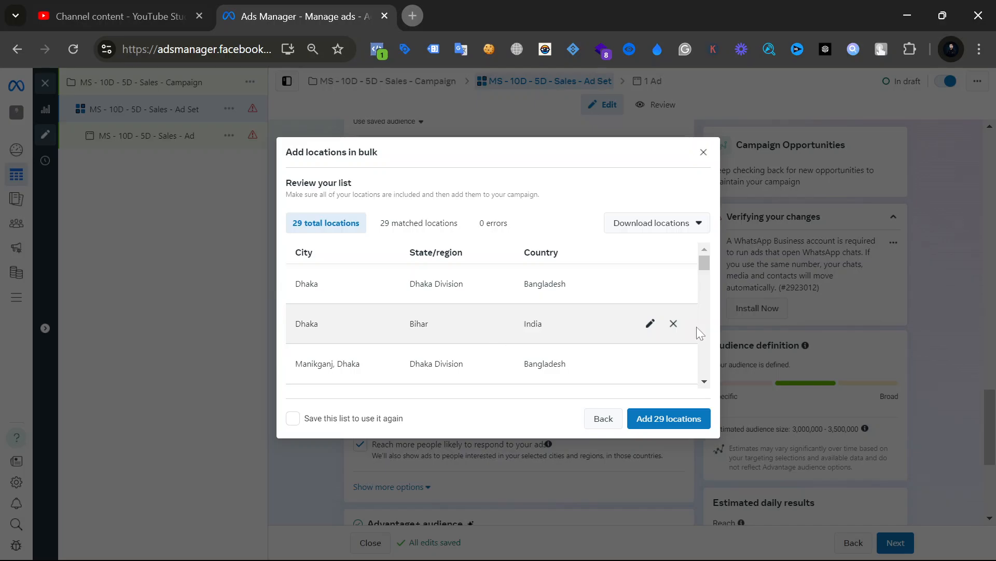
Remove Dhaka in Bihar, India, and the Netrakona and Manikganj entries of Dhaka Division from the matched bulk locations.
{"action": "left_click", "coordinate": [673, 324]}
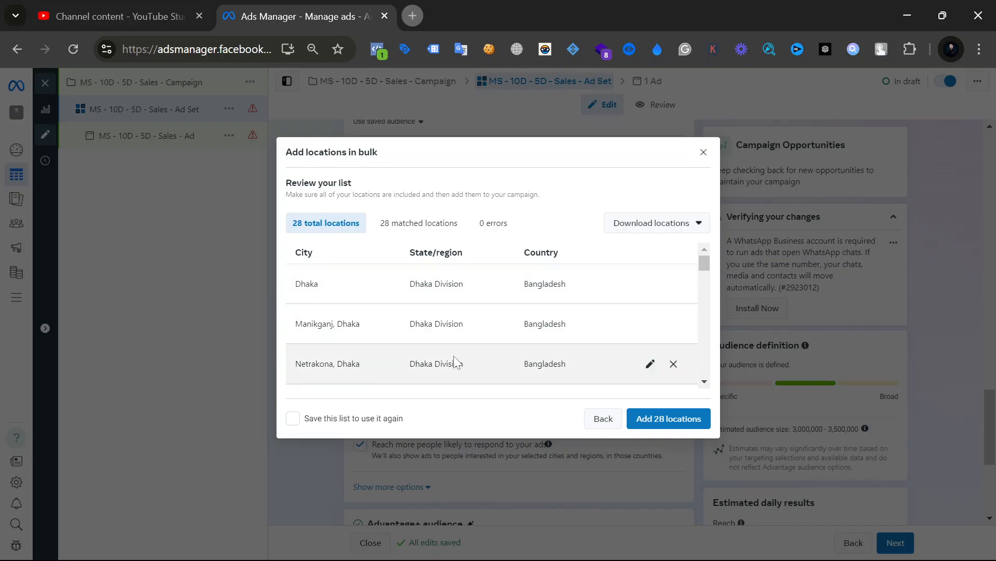
{"action": "left_click", "coordinate": [673, 364]}
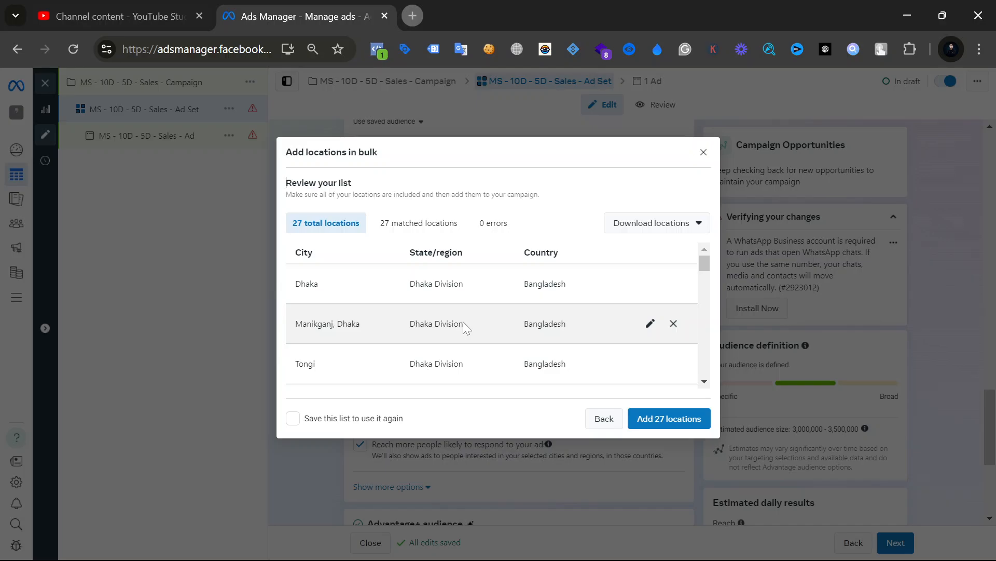
{"action": "left_click", "coordinate": [673, 323]}
Review the rest of the matched Dhaka, Khulna and Barisal cities and add them all as excluded locations.
{"action": "scroll", "coordinate": [583, 340], "scroll_direction": "down", "scroll_amount": 2}
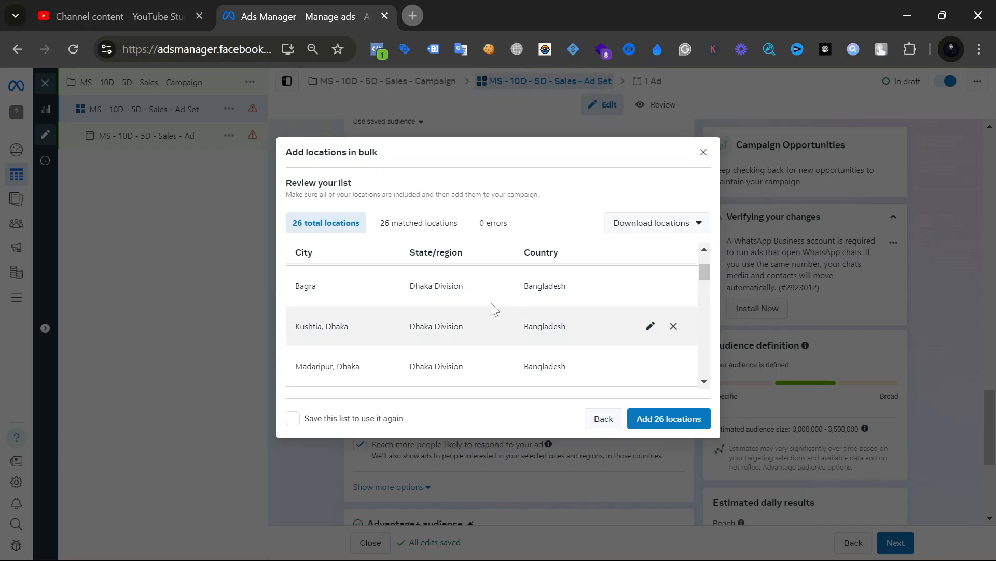
{"action": "scroll", "coordinate": [602, 319], "scroll_direction": "down", "scroll_amount": 1}
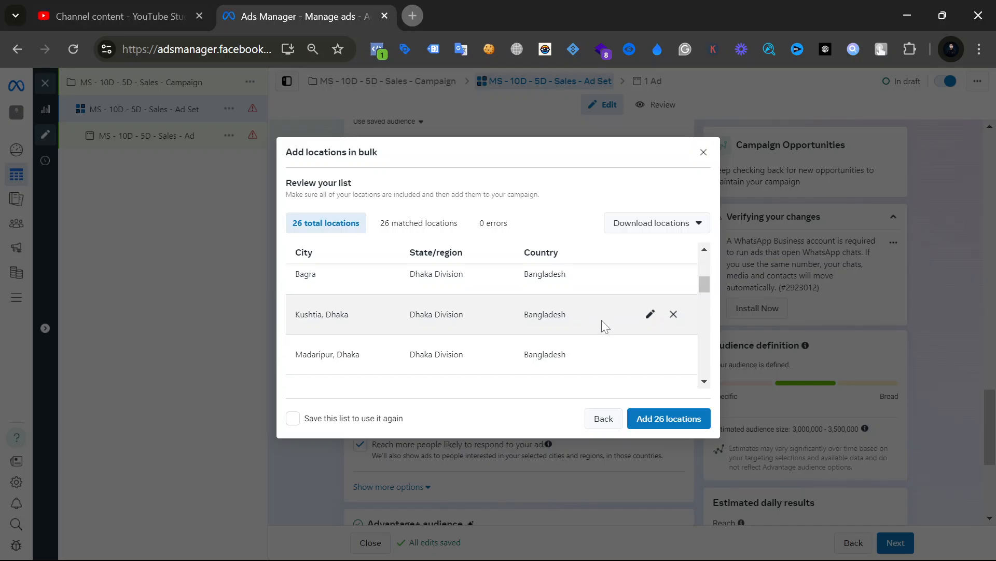
{"action": "scroll", "coordinate": [602, 325], "scroll_direction": "down", "scroll_amount": 5}
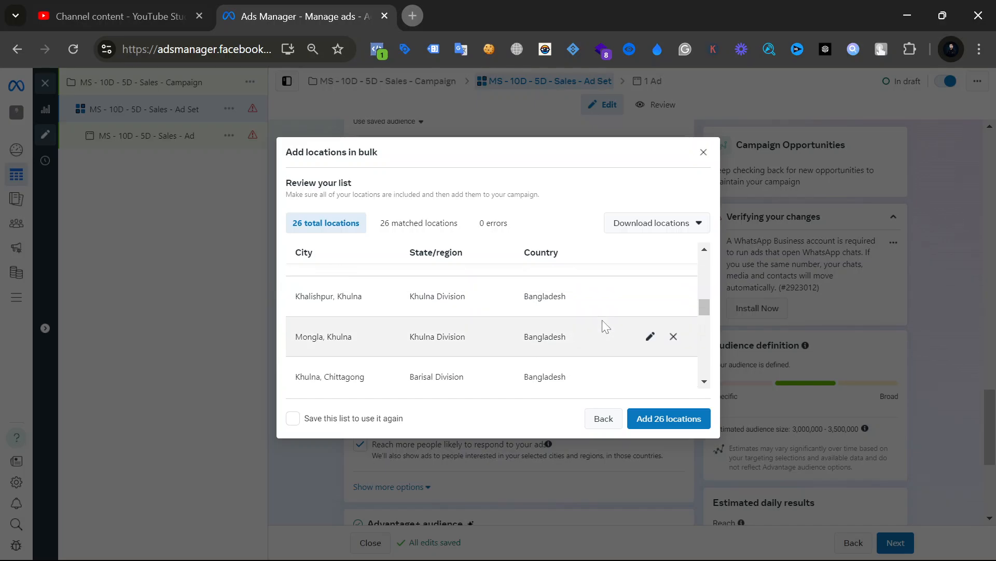
{"action": "scroll", "coordinate": [571, 322], "scroll_direction": "up", "scroll_amount": 2}
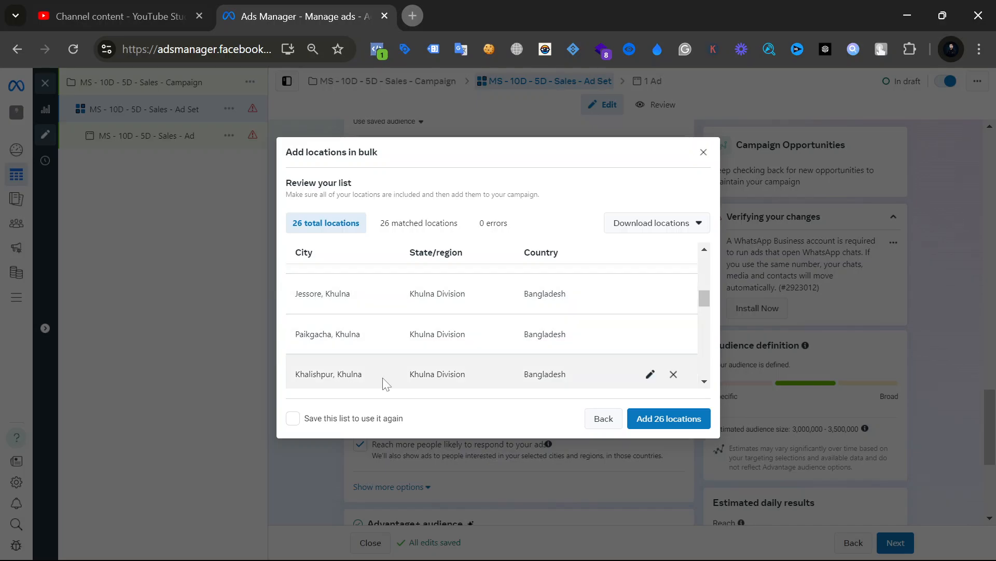
{"action": "scroll", "coordinate": [426, 349], "scroll_direction": "down", "scroll_amount": 3}
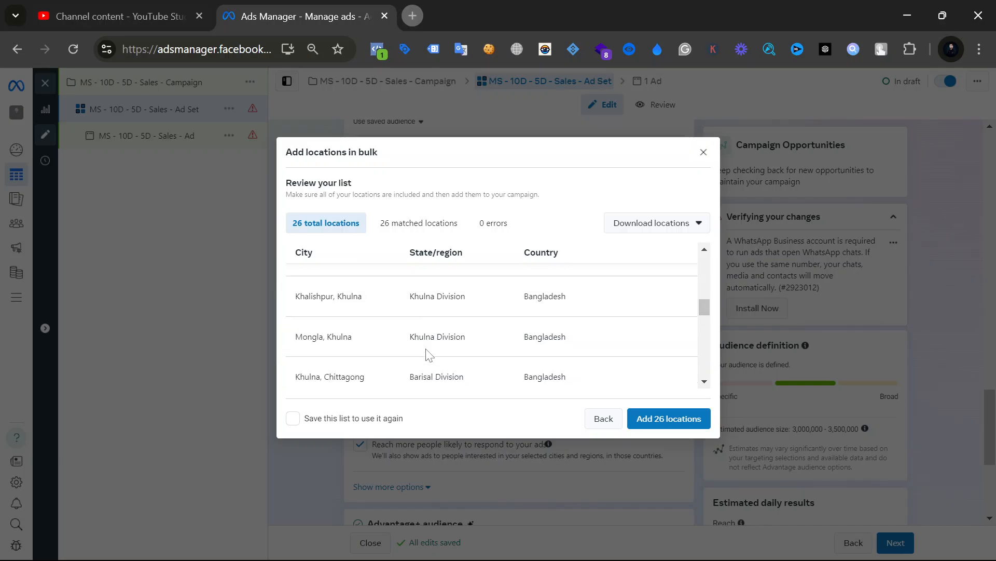
{"action": "scroll", "coordinate": [428, 355], "scroll_direction": "down", "scroll_amount": 2}
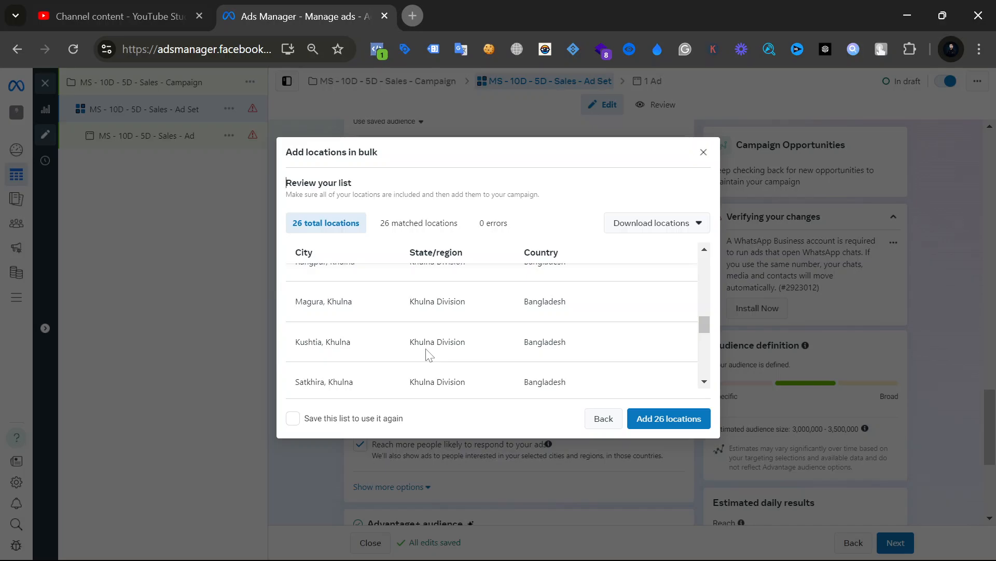
{"action": "mouse_move", "coordinate": [426, 347]}
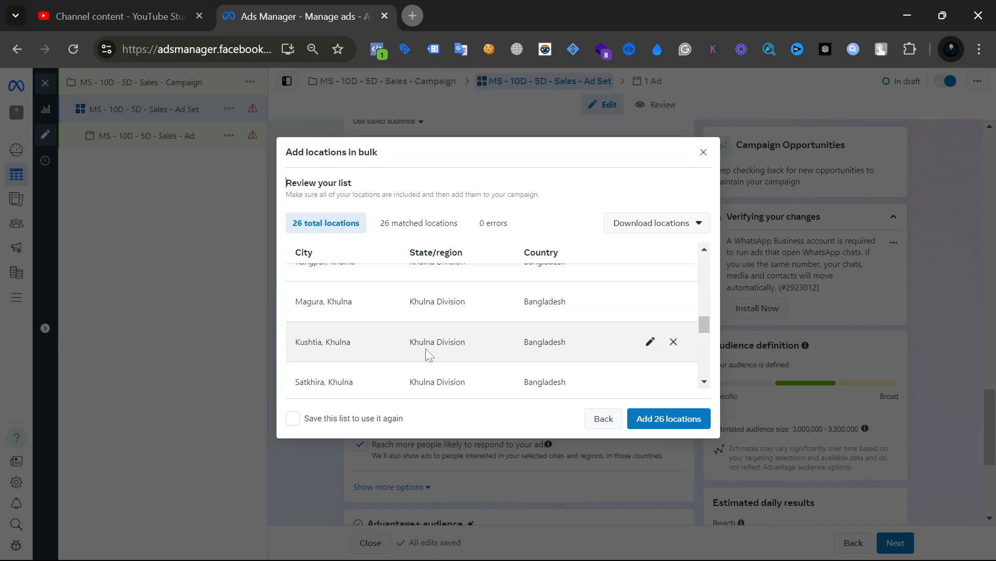
{"action": "left_click", "coordinate": [702, 422]}
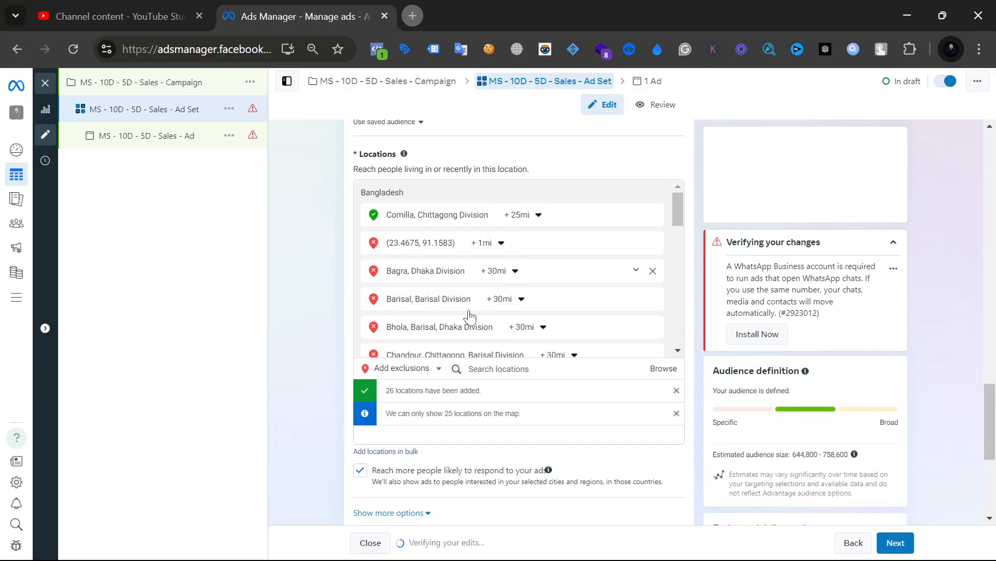
Switch the location mode from exclusions to Include and dismiss both notices below the locations list.
{"action": "left_click", "coordinate": [401, 369]}
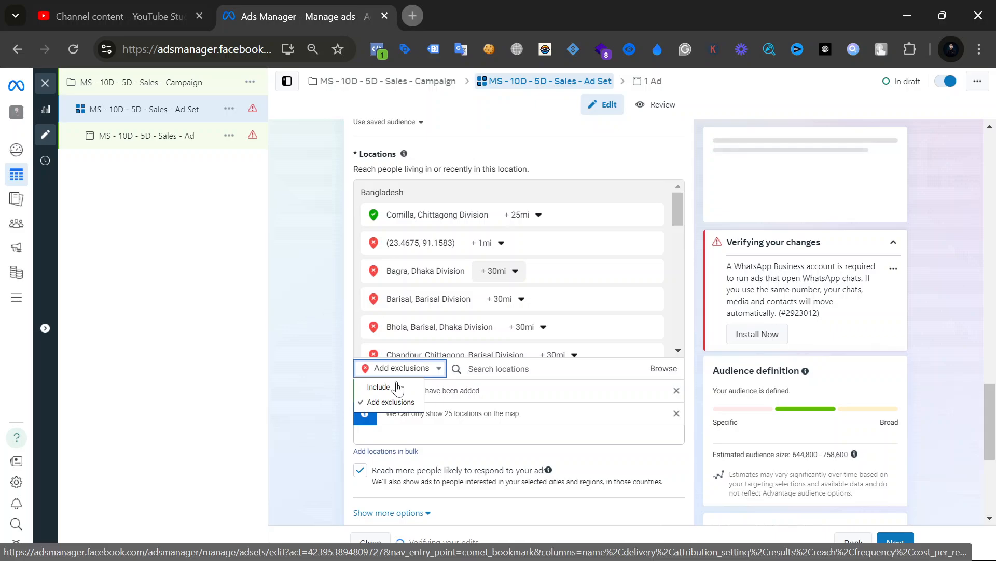
{"action": "left_click", "coordinate": [398, 387]}
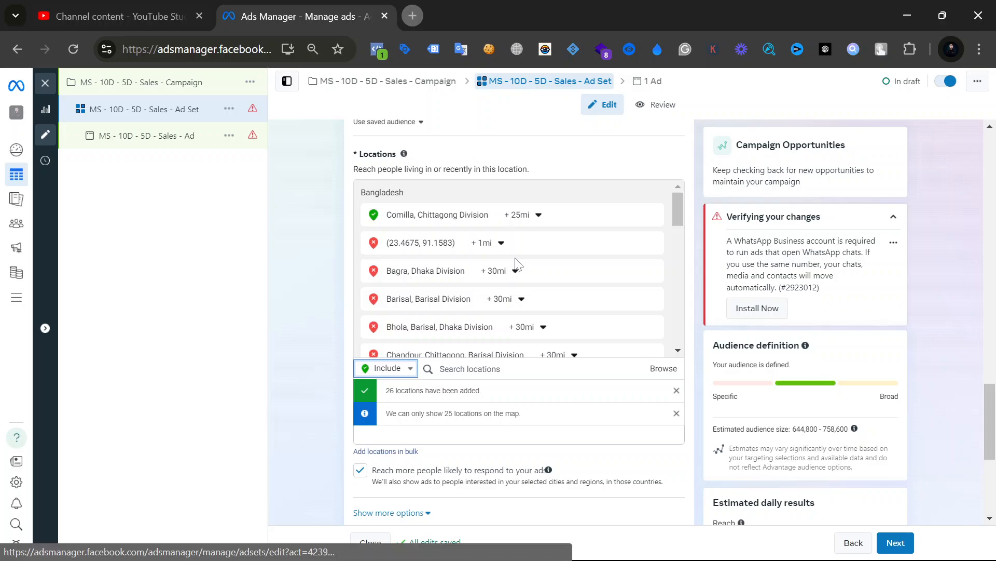
{"action": "left_click", "coordinate": [676, 391]}
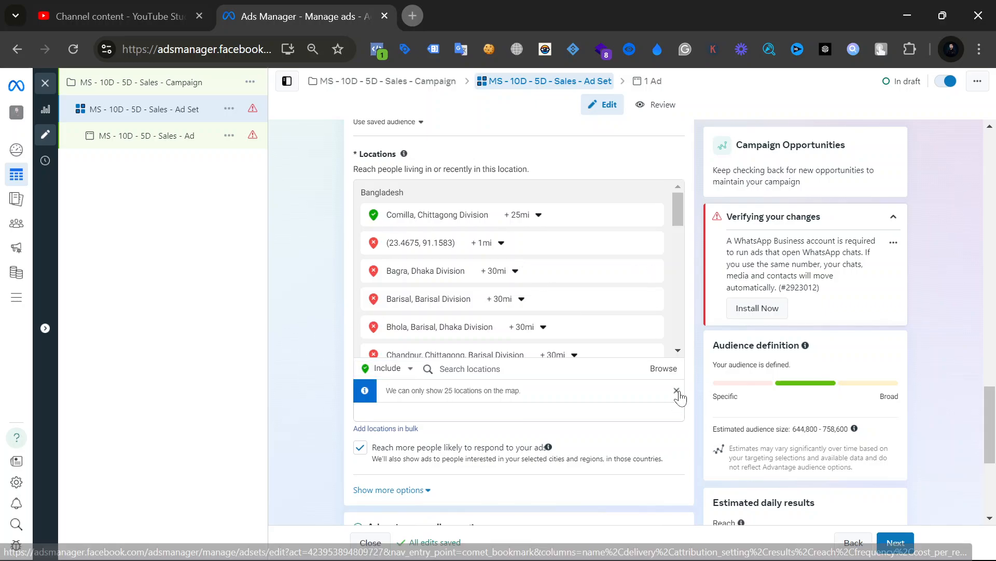
{"action": "left_click", "coordinate": [677, 390]}
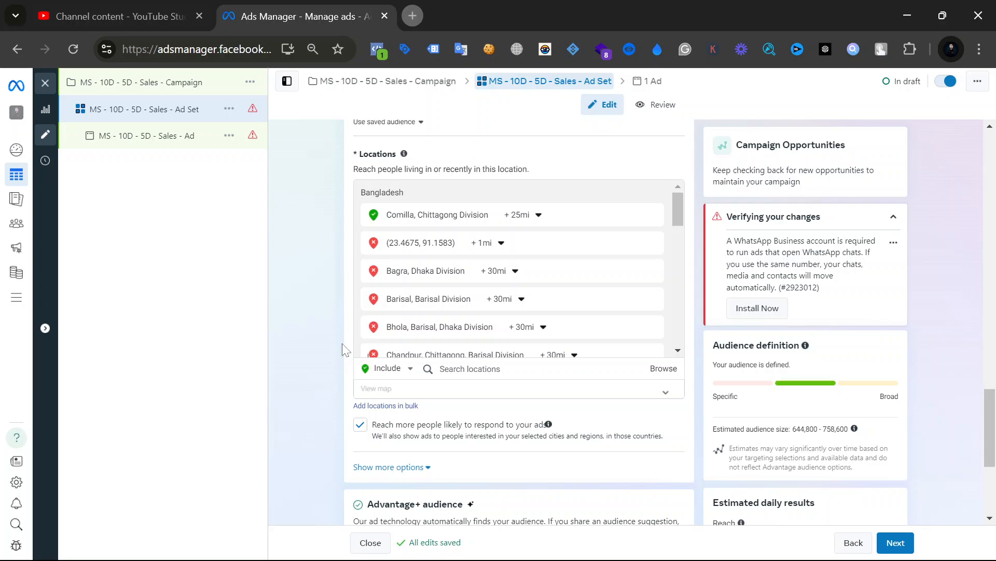
Read the Advantage+ audience description and expand its optional audience suggestion settings.
{"action": "scroll", "coordinate": [343, 348], "scroll_direction": "down", "scroll_amount": 3}
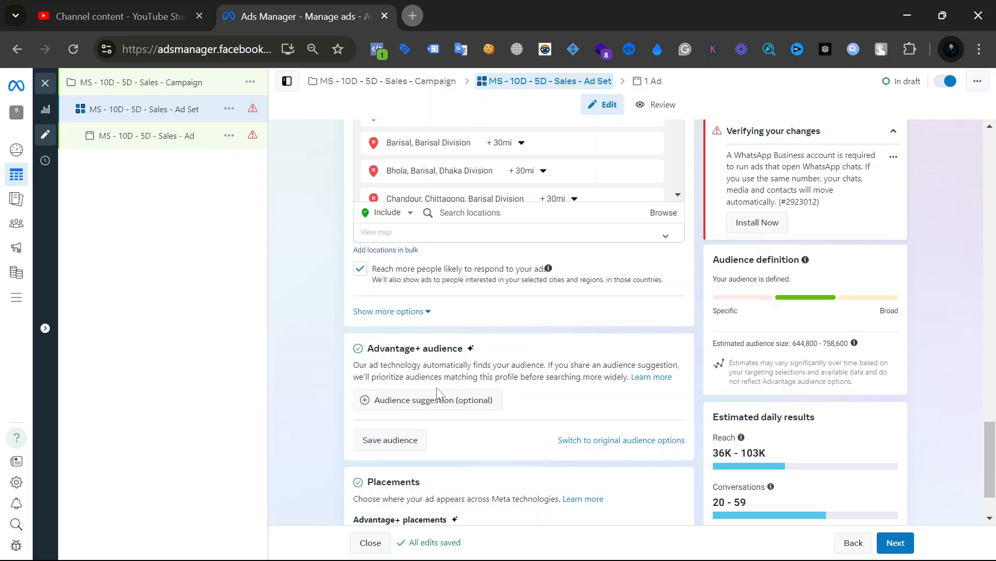
{"action": "left_click_drag", "start_coordinate": [349, 344], "coordinate": [519, 404]}
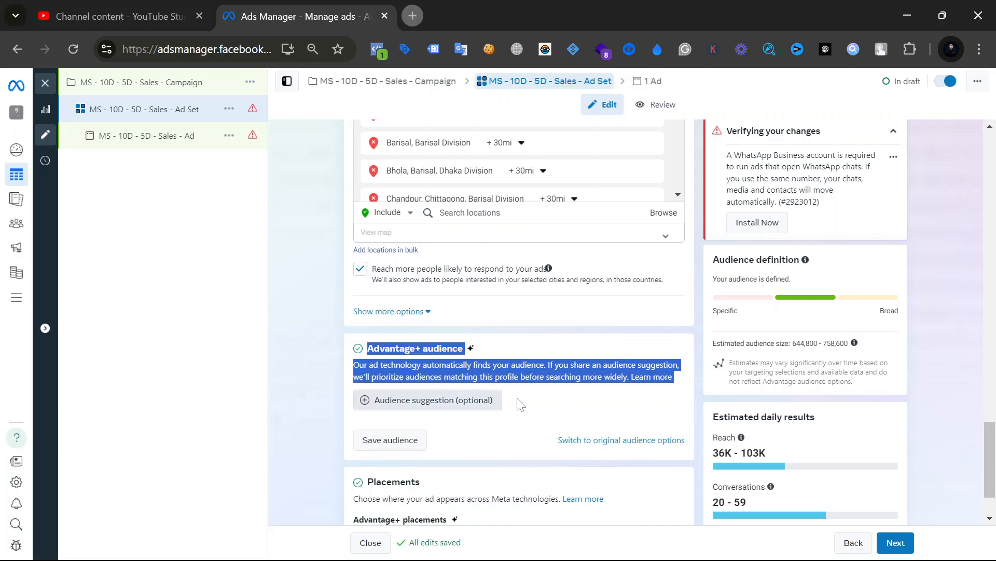
{"action": "left_click", "coordinate": [337, 369]}
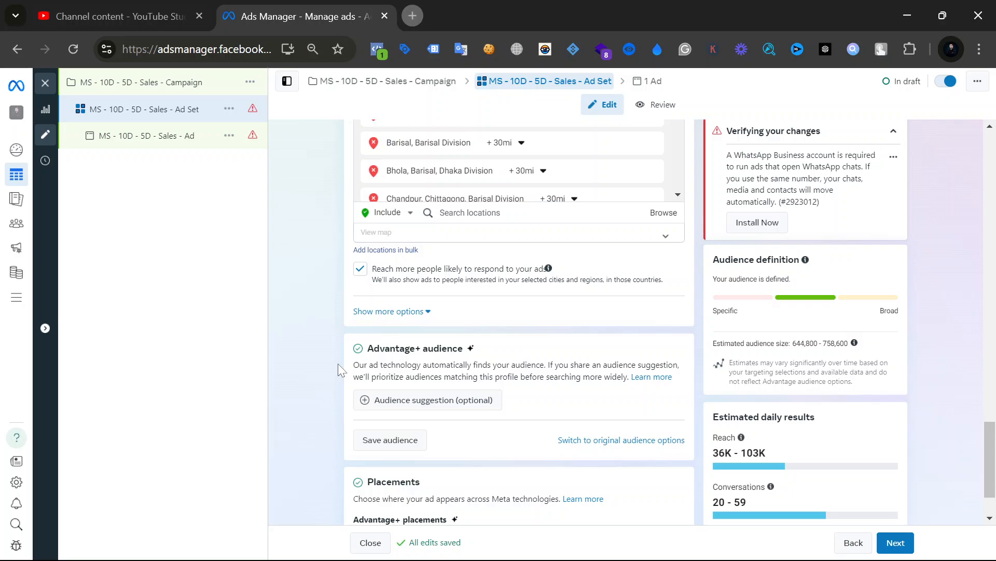
{"action": "left_click", "coordinate": [418, 400]}
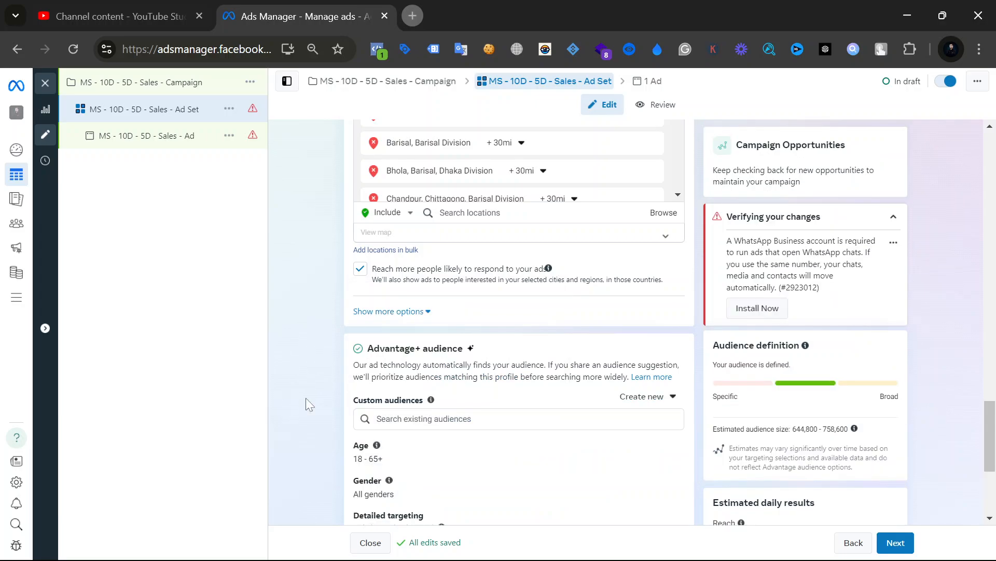
{"action": "scroll", "coordinate": [307, 395], "scroll_direction": "down", "scroll_amount": 2}
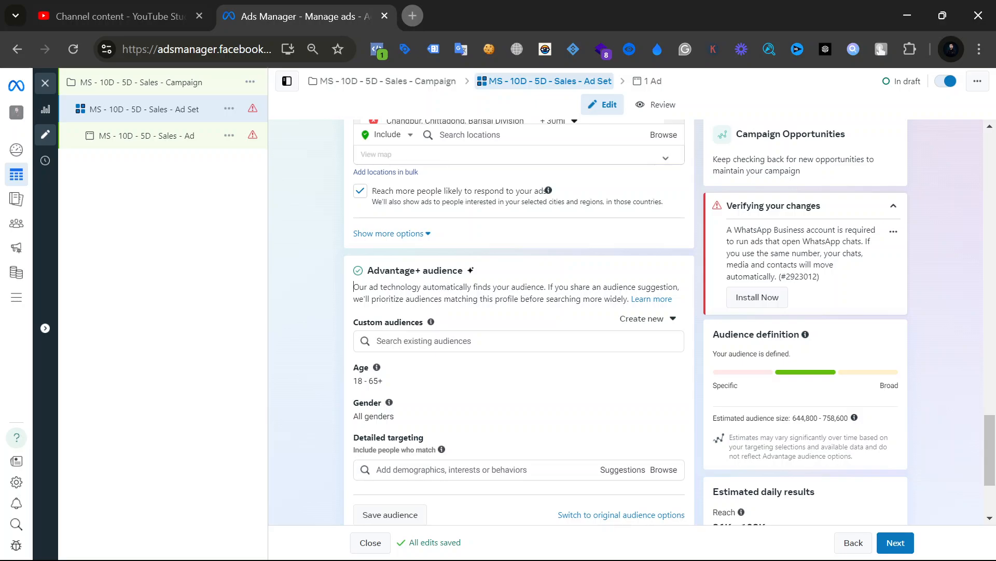
{"action": "left_click_drag", "start_coordinate": [353, 287], "coordinate": [329, 288]}
{"action": "scroll", "coordinate": [519, 415], "scroll_direction": "down", "scroll_amount": 2}
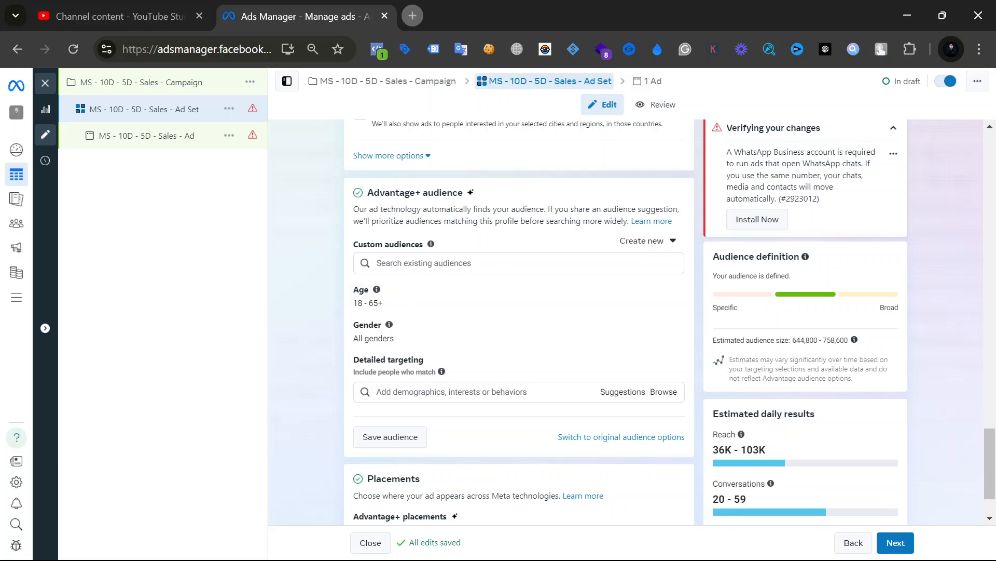
{"action": "left_click_drag", "start_coordinate": [368, 193], "coordinate": [463, 193]}
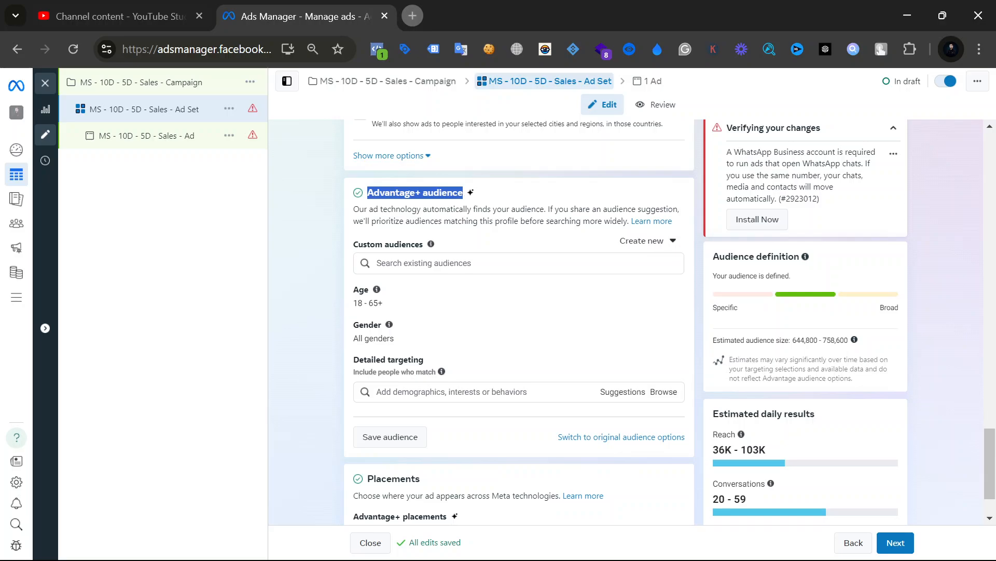
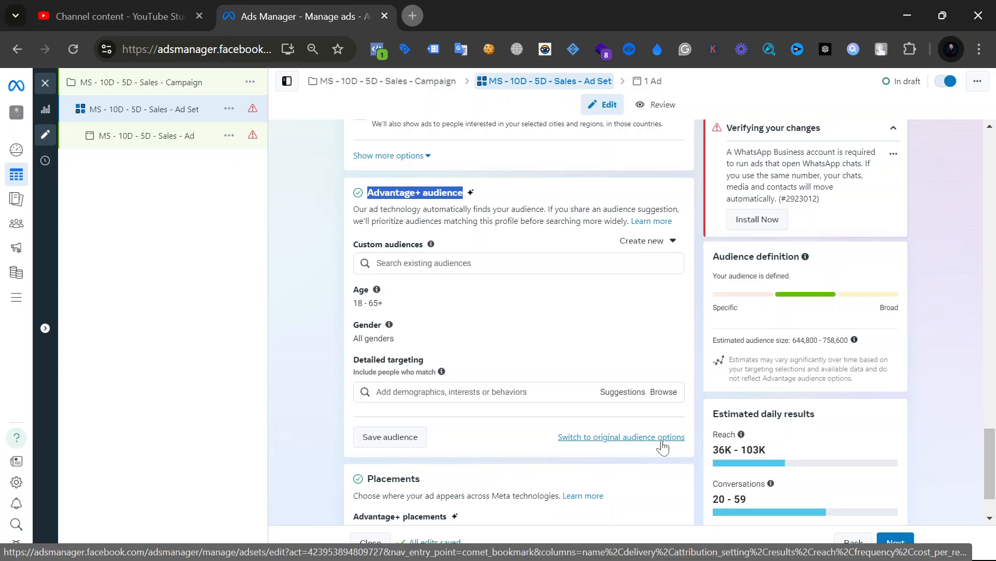
{"action": "left_click", "coordinate": [277, 273]}
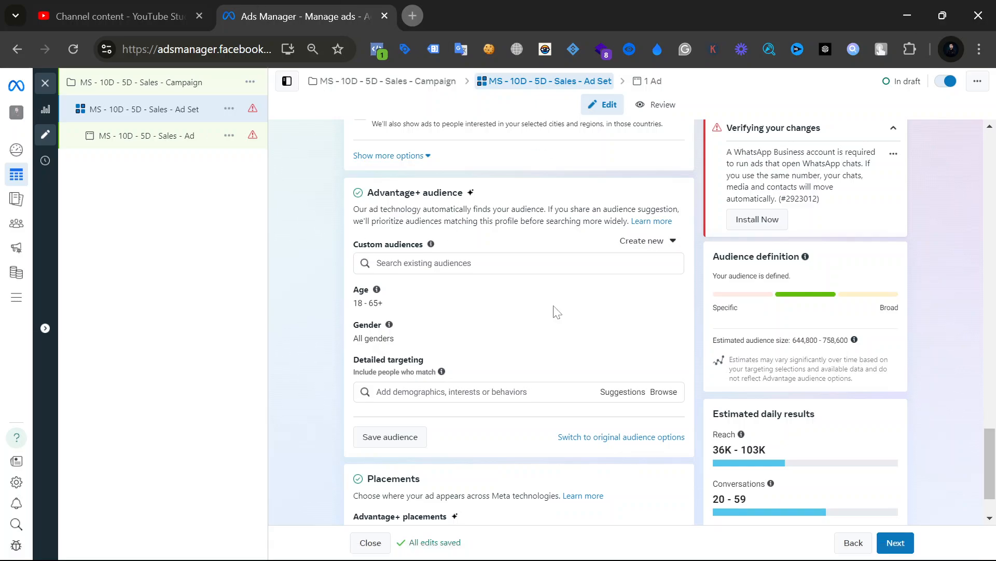
{"action": "left_click", "coordinate": [413, 395]}
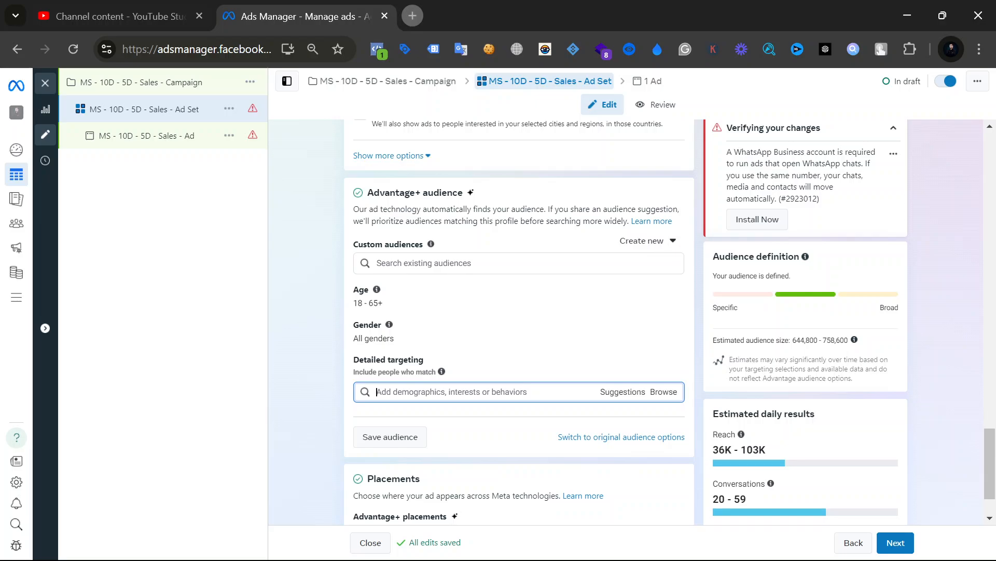
{"action": "type", "text": "Engage"}
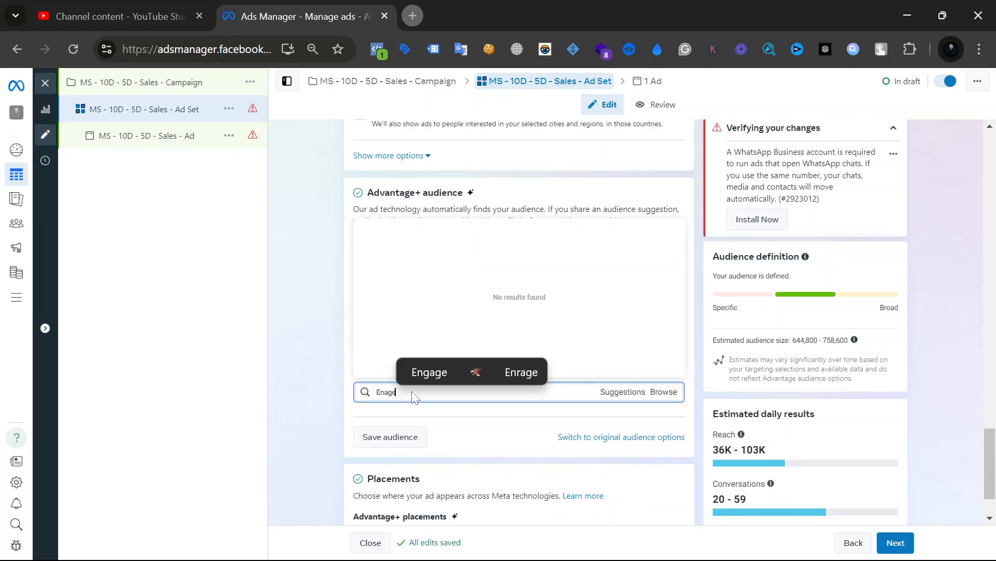
{"action": "type", "text": "ge"}
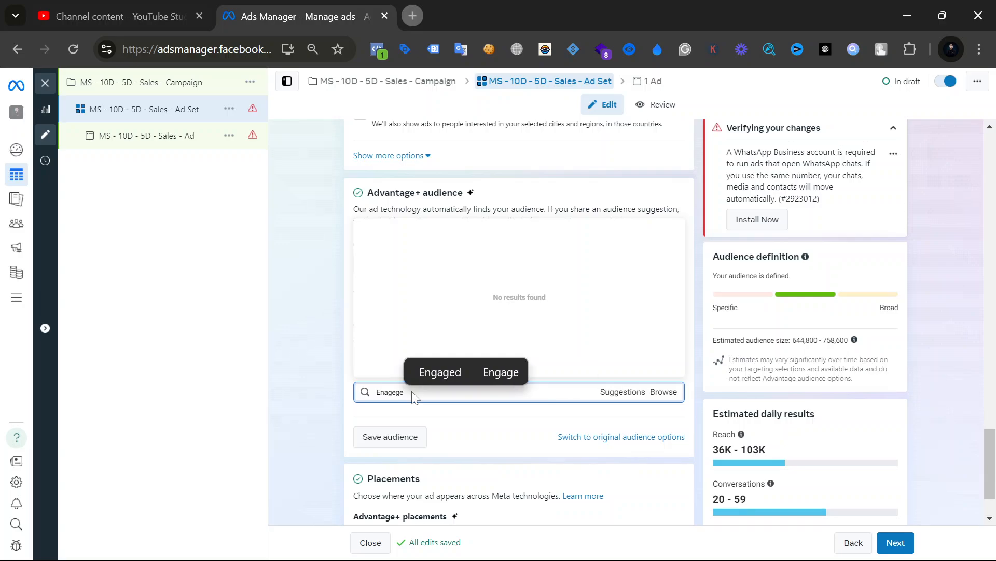
{"action": "type", "text": " sho"}
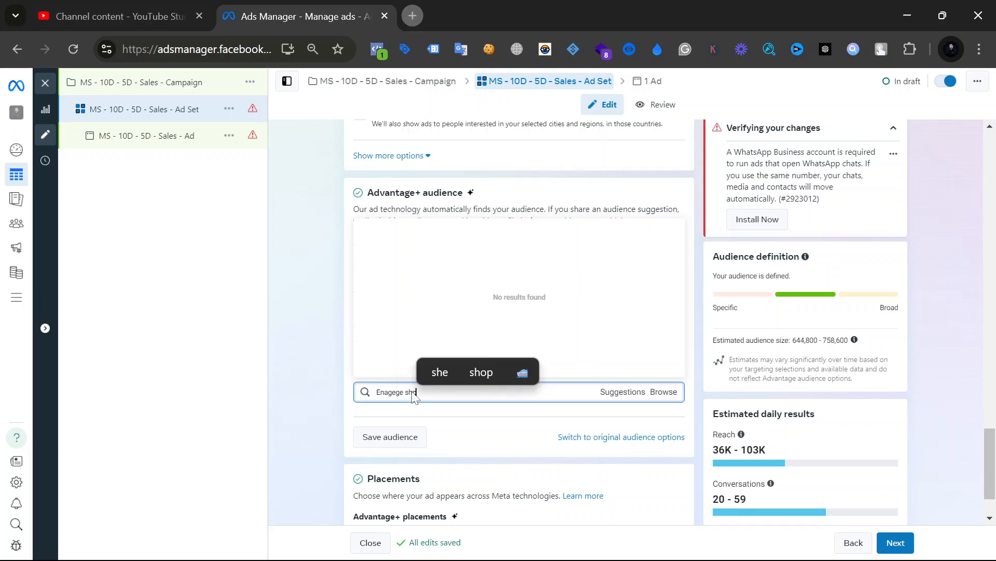
{"action": "key", "text": "BackSpace"}
{"action": "type", "text": "pper"}
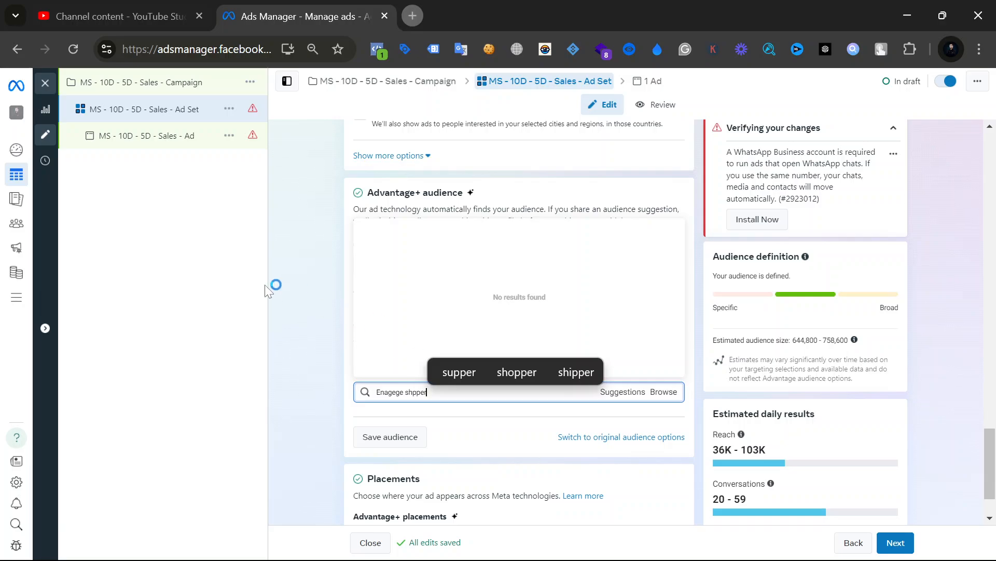
{"action": "key", "text": "Escape"}
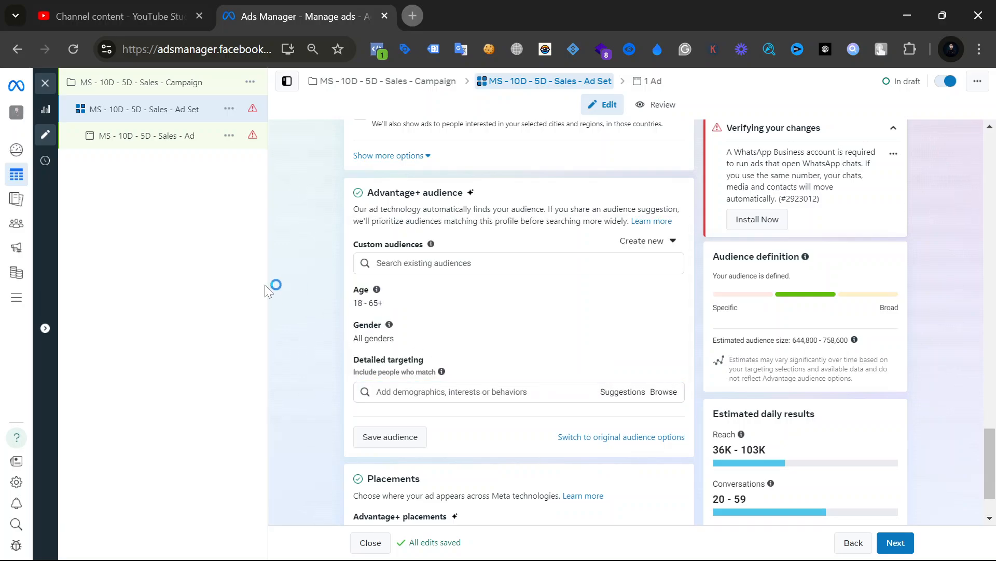
Search detailed targeting for "enga" and add the Engaged Shoppers purchase behavior to the audience suggestion.
{"action": "left_click", "coordinate": [539, 392]}
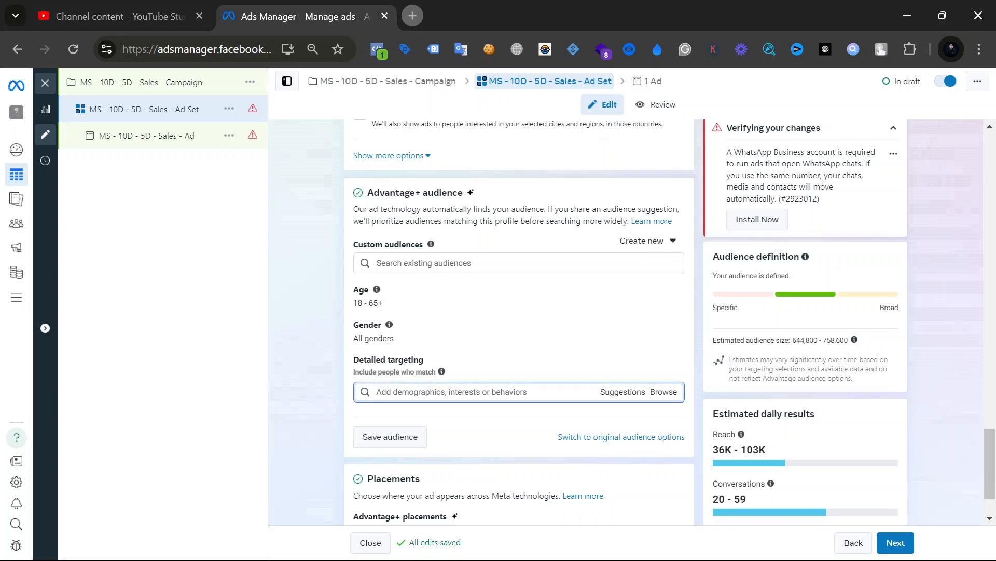
{"action": "type", "text": "s"}
{"action": "key", "text": "BackSpace"}
{"action": "type", "text": "en"}
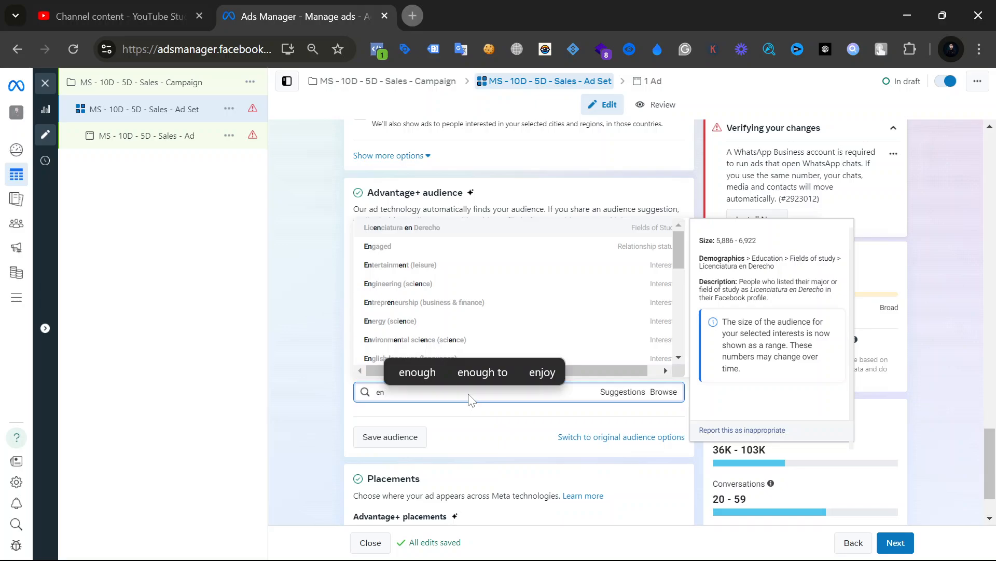
{"action": "type", "text": "ga"}
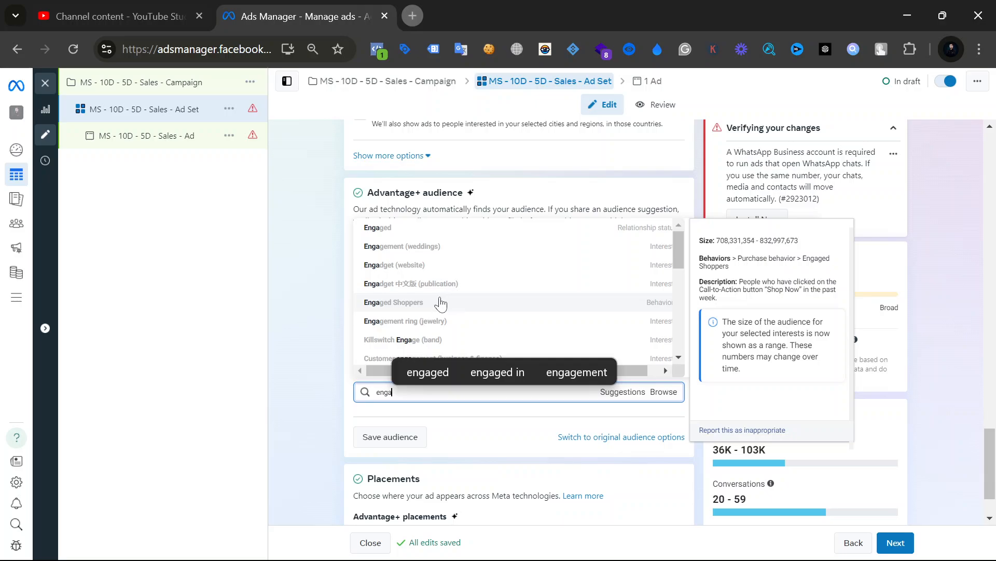
{"action": "left_click", "coordinate": [441, 305]}
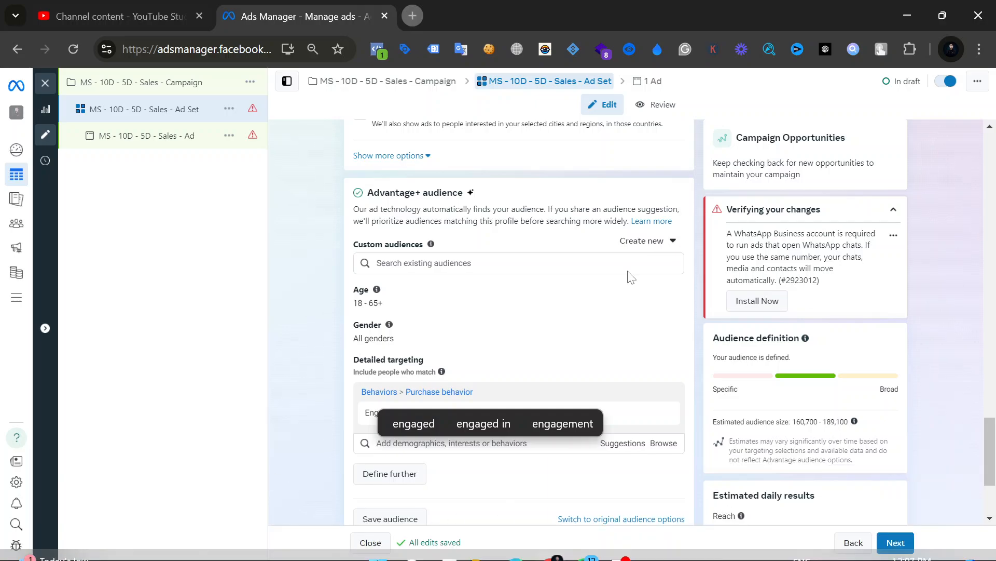
{"action": "left_click", "coordinate": [326, 345]}
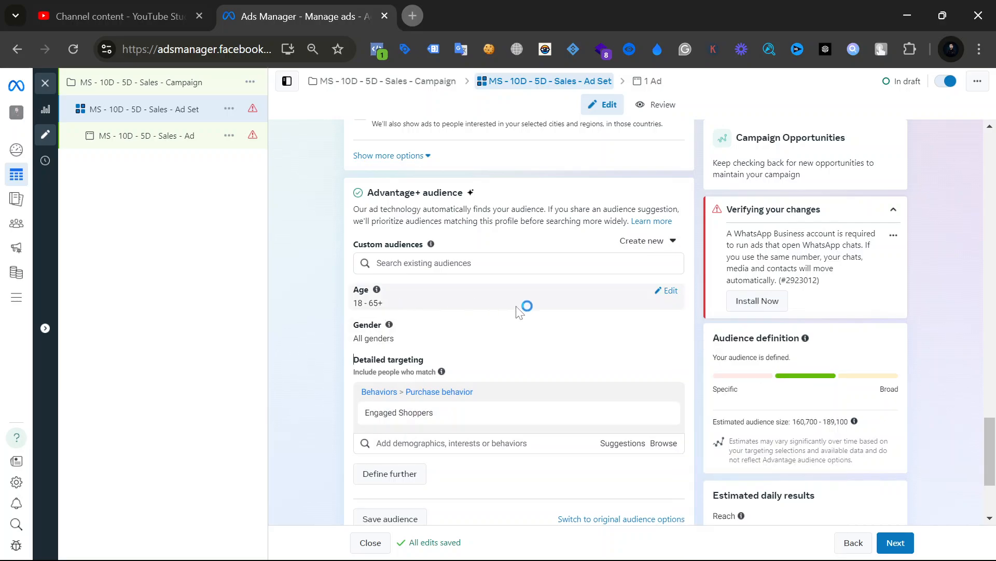
Open the age and gender suggestions for editing and look through the maximum age choices.
{"action": "left_click", "coordinate": [674, 291]}
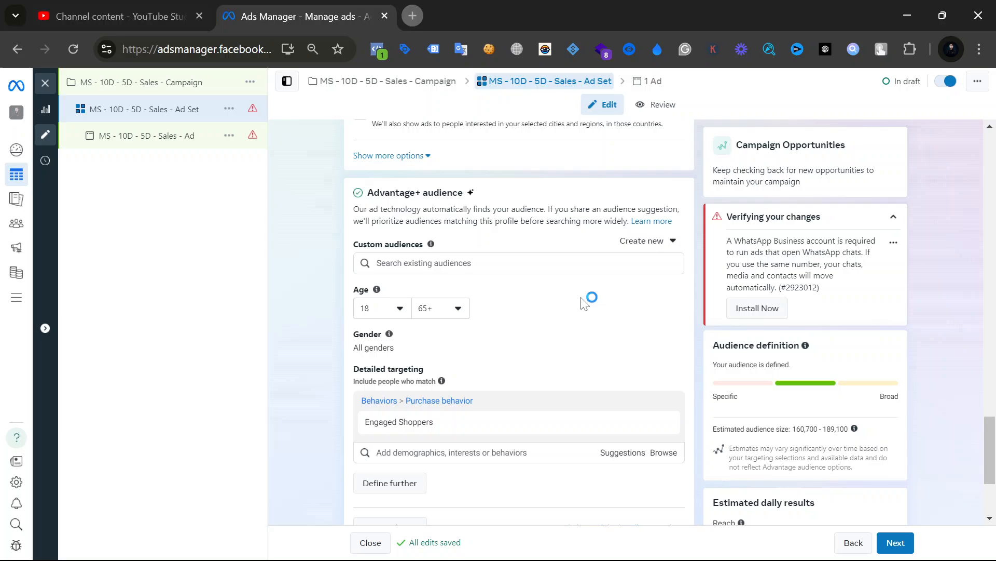
{"action": "left_click", "coordinate": [443, 312]}
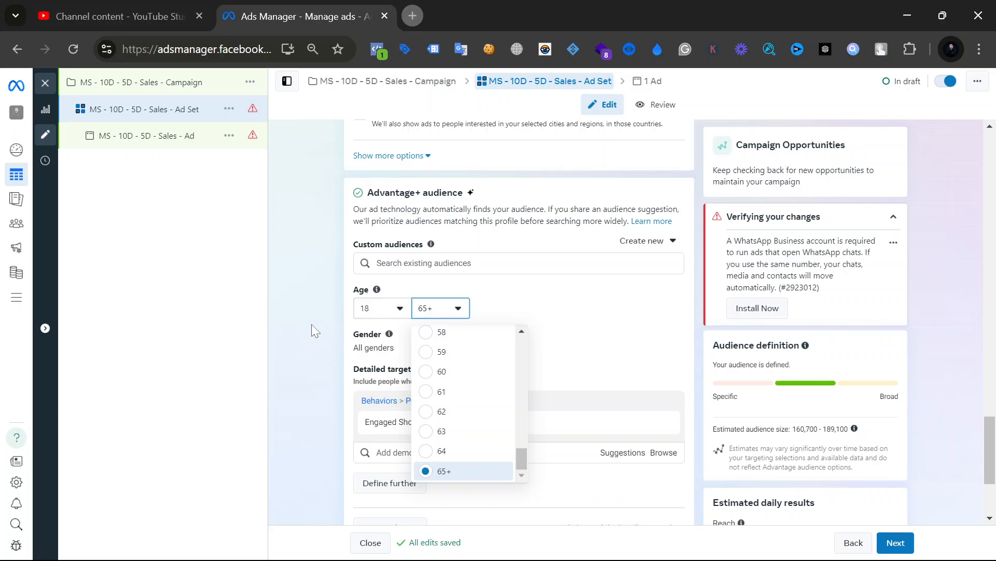
{"action": "left_click", "coordinate": [300, 387]}
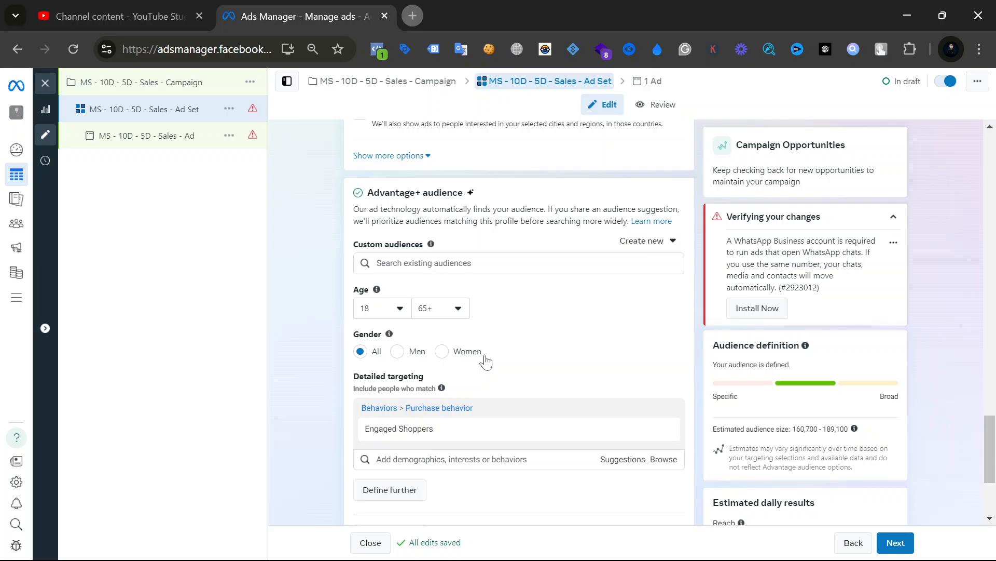
{"action": "scroll", "coordinate": [486, 361], "scroll_direction": "down", "scroll_amount": 2}
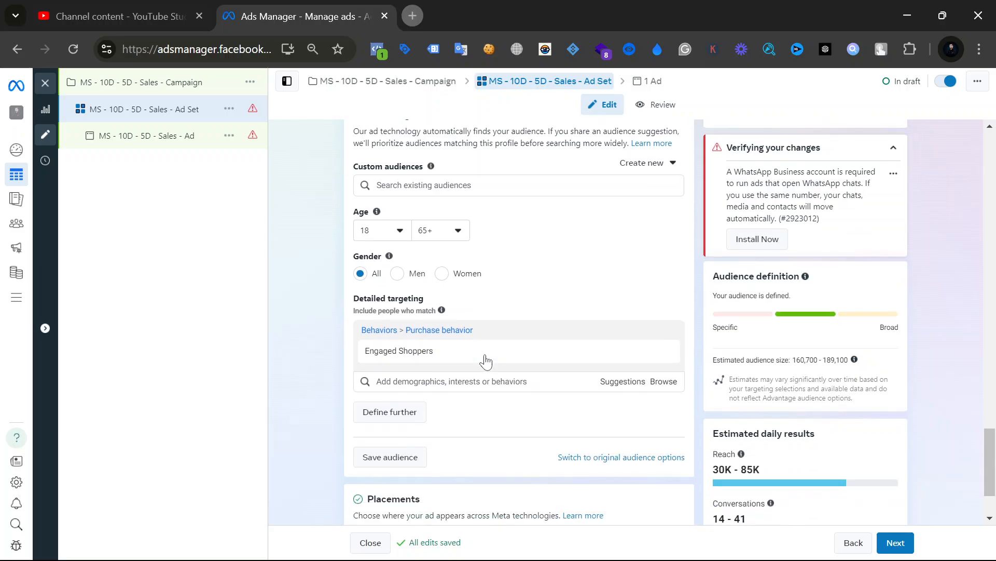
Switch to the original audience options, reading the potential outcome of Advantage+ audience before choosing the original audience.
{"action": "left_click", "coordinate": [612, 458]}
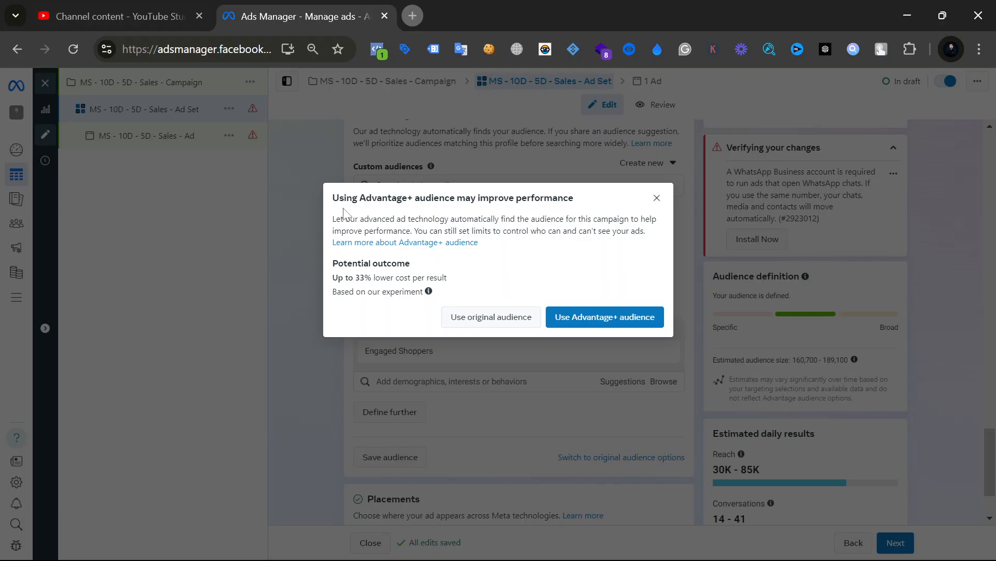
{"action": "left_click_drag", "start_coordinate": [333, 198], "coordinate": [583, 207]}
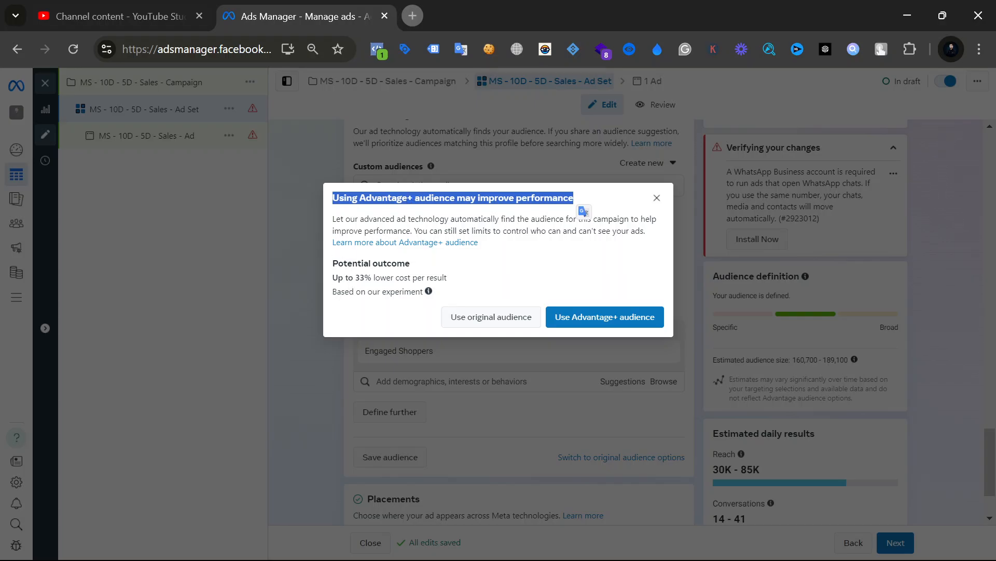
{"action": "left_click_drag", "start_coordinate": [338, 264], "coordinate": [420, 271]}
{"action": "left_click_drag", "start_coordinate": [333, 281], "coordinate": [452, 280]}
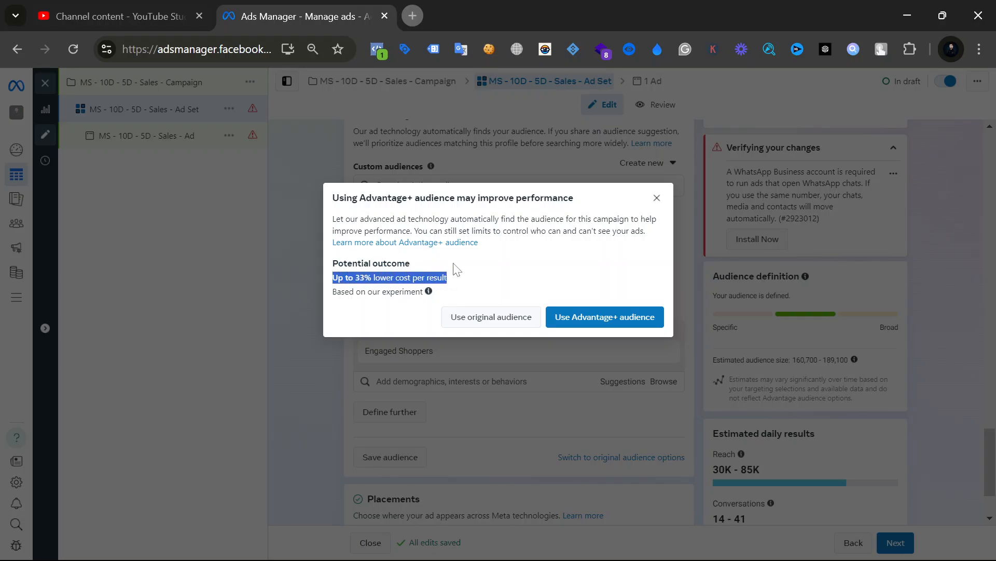
{"action": "left_click_drag", "start_coordinate": [362, 197], "coordinate": [496, 199]}
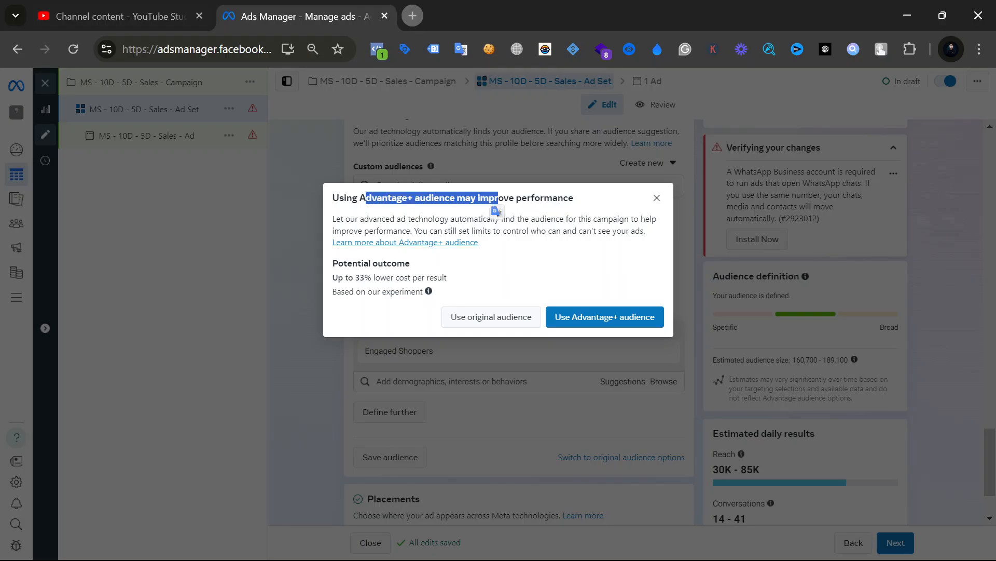
{"action": "left_click_drag", "start_coordinate": [345, 277], "coordinate": [417, 278]}
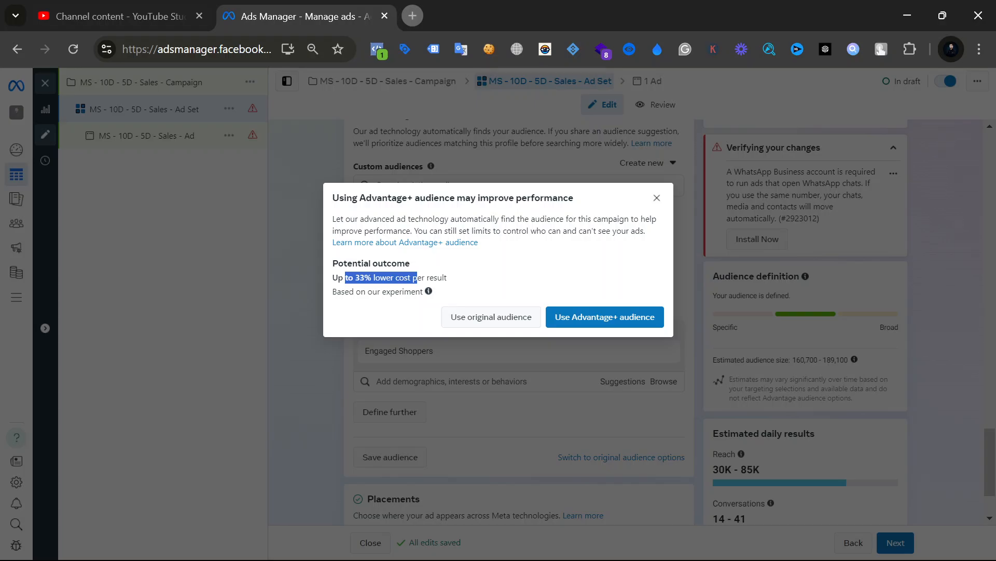
{"action": "left_click", "coordinate": [489, 321]}
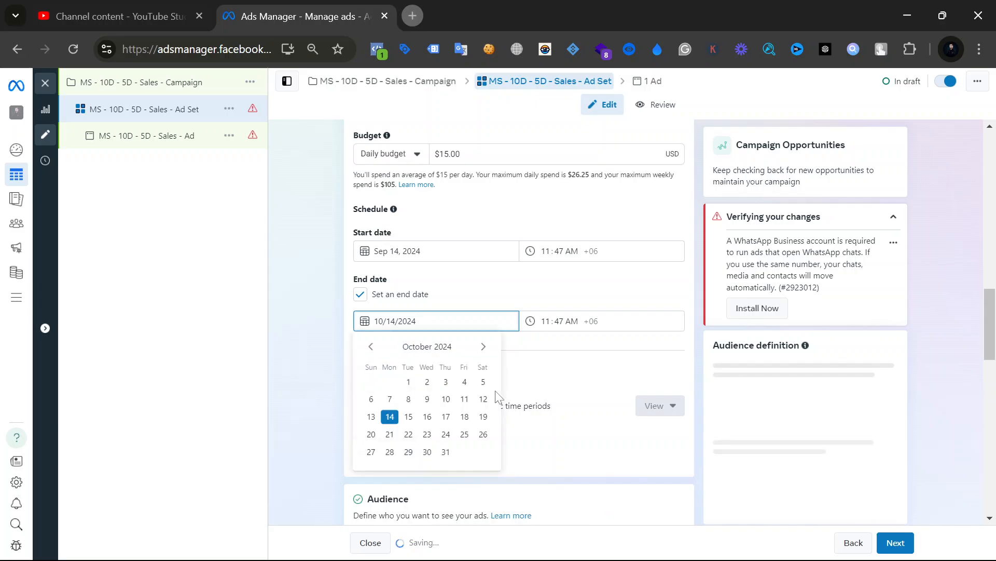
Examine the original Audience section, including the Advantage+ recommendation and the list of existing custom audiences.
{"action": "left_click", "coordinate": [310, 348]}
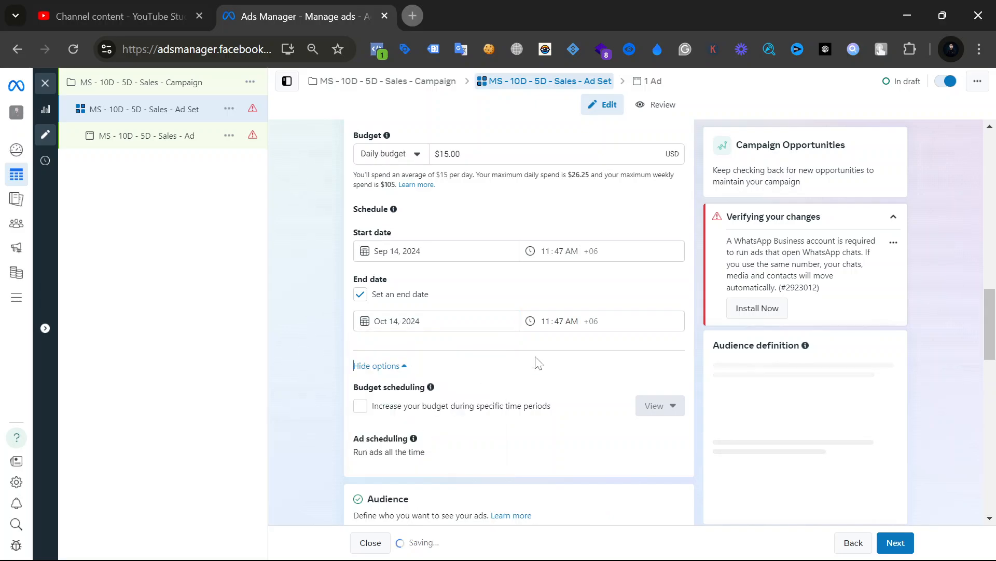
{"action": "scroll", "coordinate": [539, 363], "scroll_direction": "down", "scroll_amount": 3}
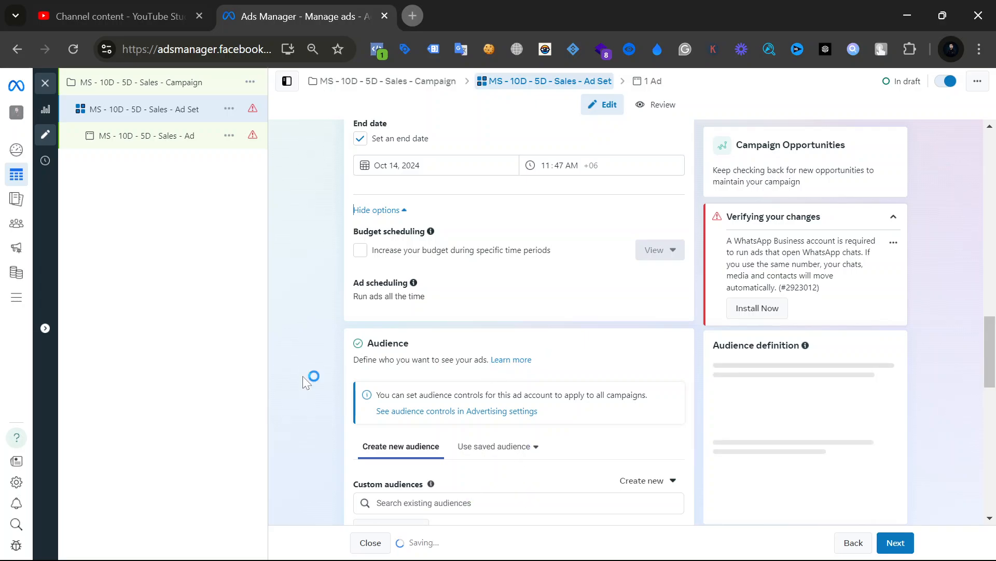
{"action": "scroll", "coordinate": [304, 376], "scroll_direction": "down", "scroll_amount": 5}
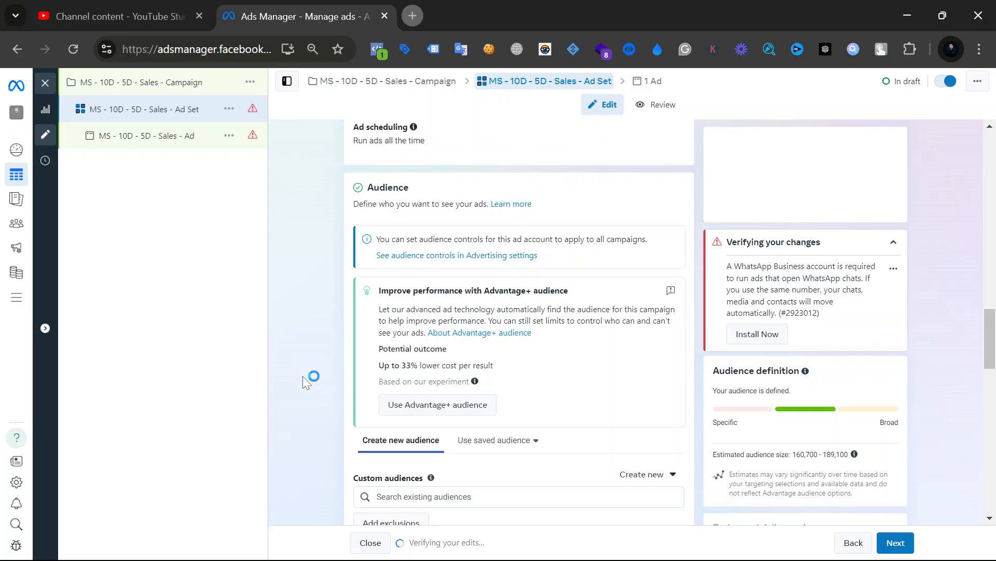
{"action": "scroll", "coordinate": [303, 376], "scroll_direction": "down", "scroll_amount": 2}
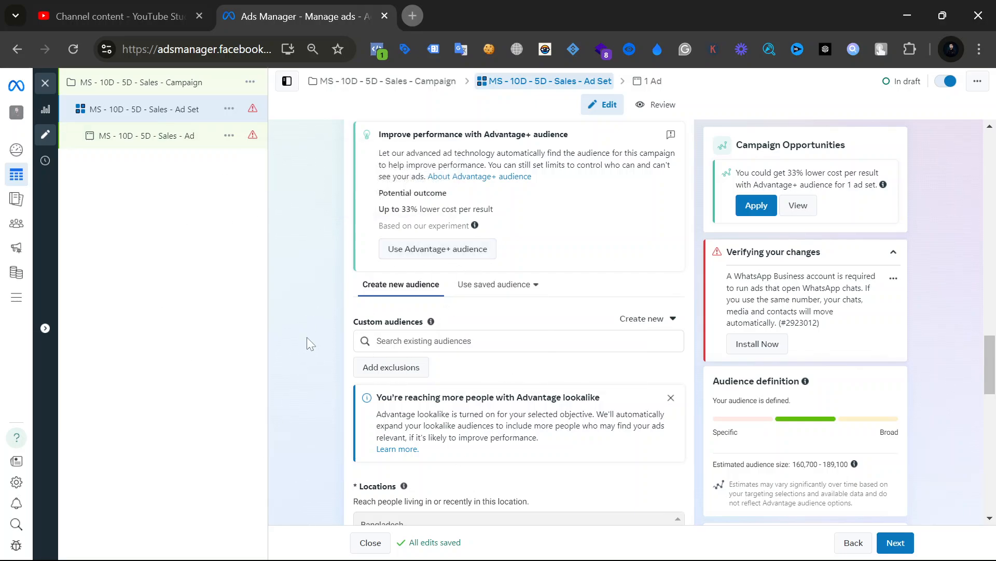
{"action": "scroll", "coordinate": [538, 437], "scroll_direction": "down", "scroll_amount": 3}
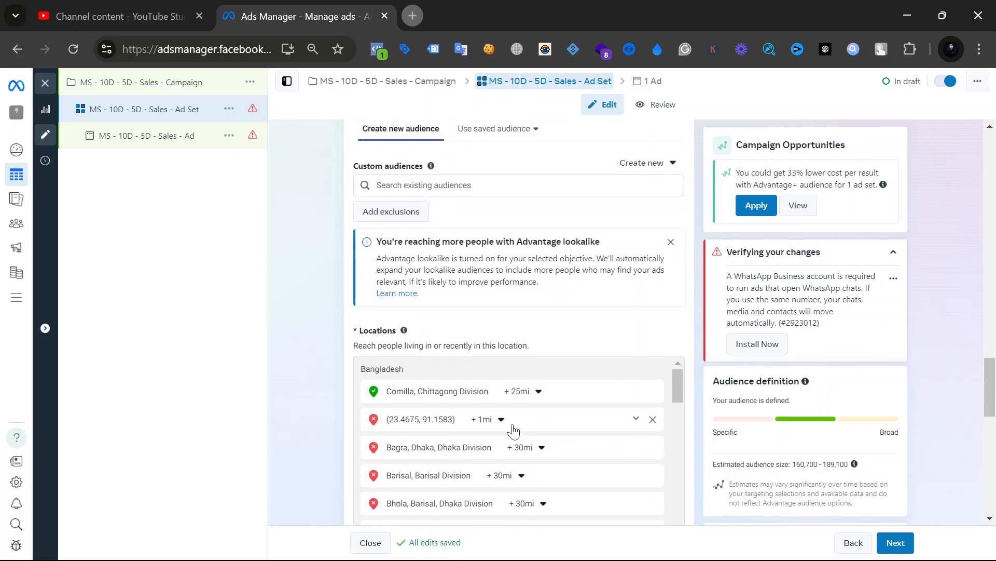
{"action": "scroll", "coordinate": [514, 431], "scroll_direction": "up", "scroll_amount": 2}
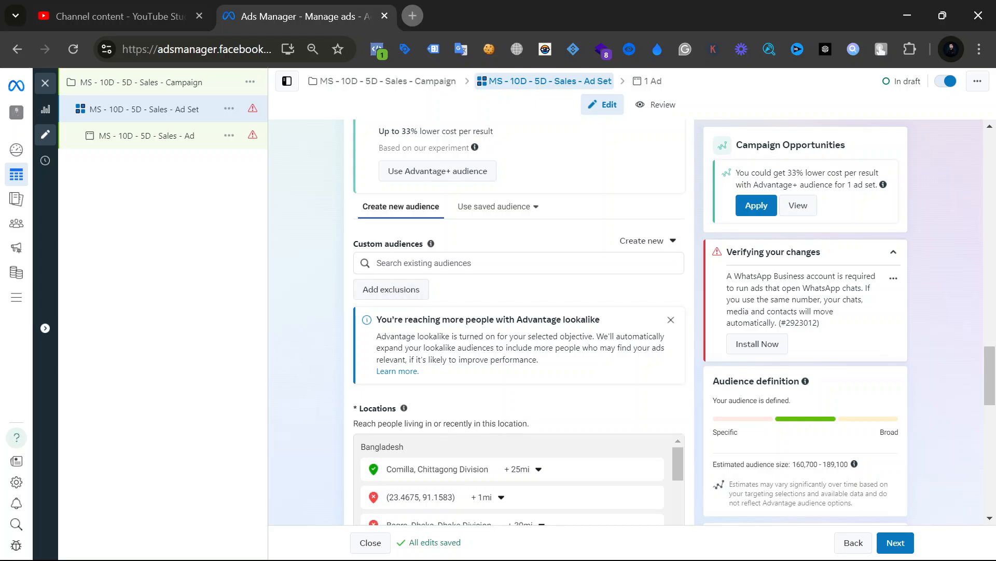
{"action": "left_click", "coordinate": [423, 263]}
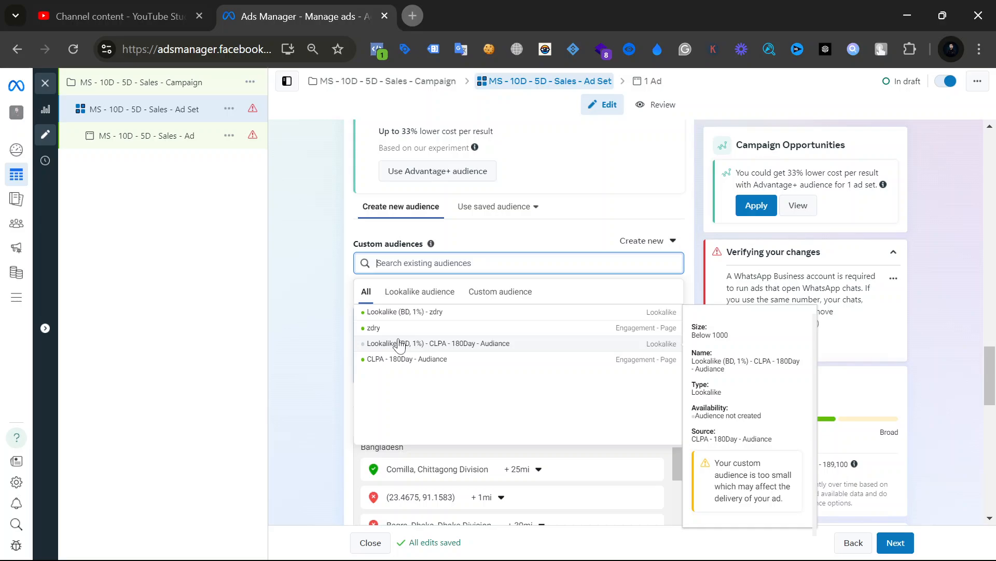
{"action": "left_click", "coordinate": [326, 332]}
Review the locations, age, gender and Advantage detailed targeting settings of the original audience.
{"action": "scroll", "coordinate": [326, 332], "scroll_direction": "down", "scroll_amount": 8}
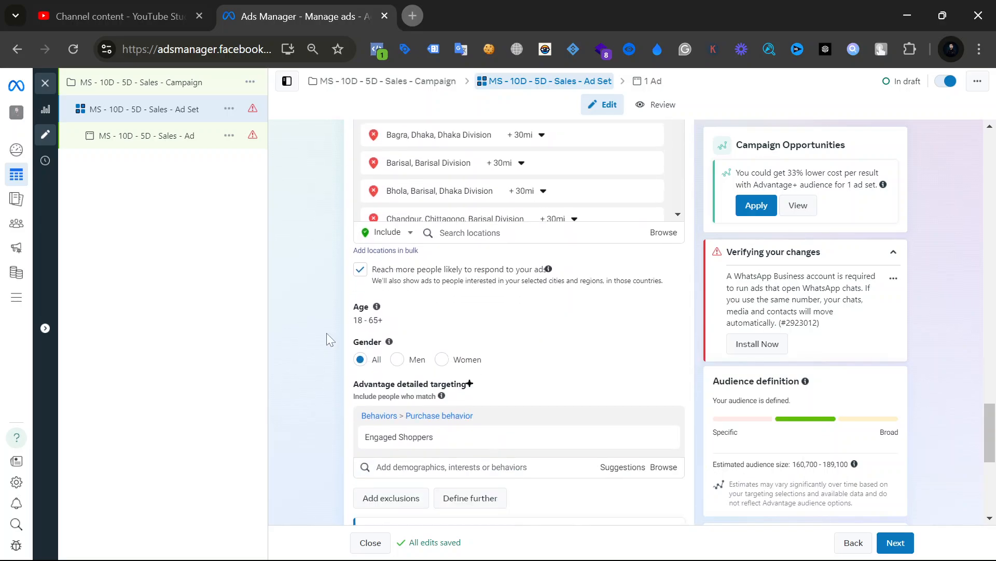
{"action": "scroll", "coordinate": [326, 332], "scroll_direction": "down", "scroll_amount": 2}
{"action": "mouse_move", "coordinate": [481, 362]}
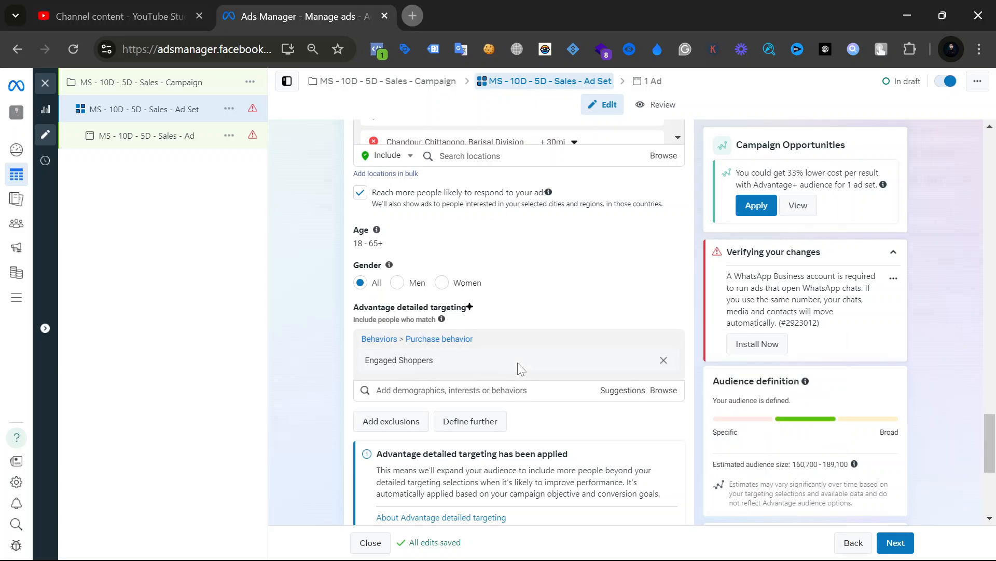
{"action": "scroll", "coordinate": [519, 367], "scroll_direction": "up", "scroll_amount": 3}
{"action": "scroll", "coordinate": [488, 232], "scroll_direction": "up", "scroll_amount": 5}
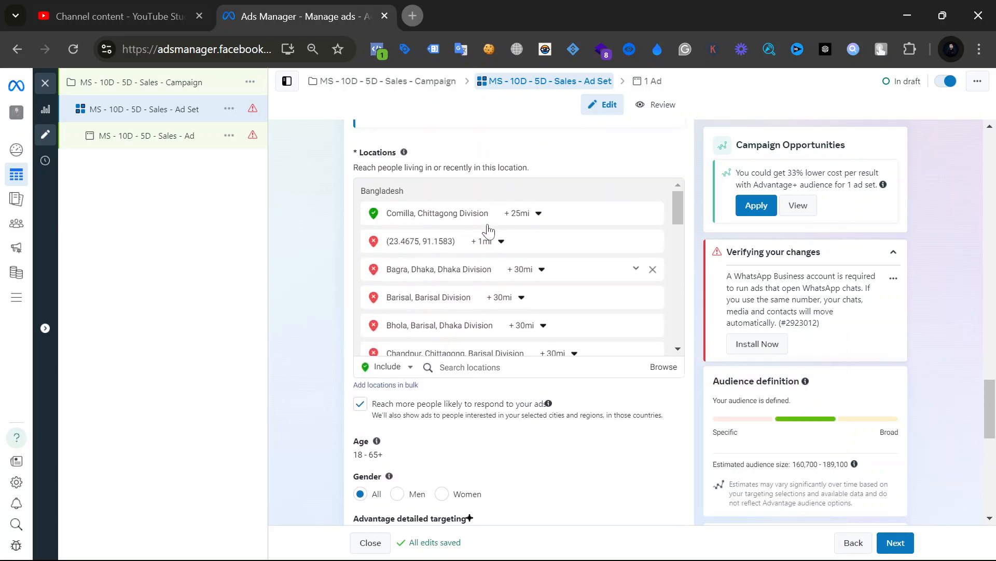
{"action": "scroll", "coordinate": [456, 249], "scroll_direction": "up", "scroll_amount": 2}
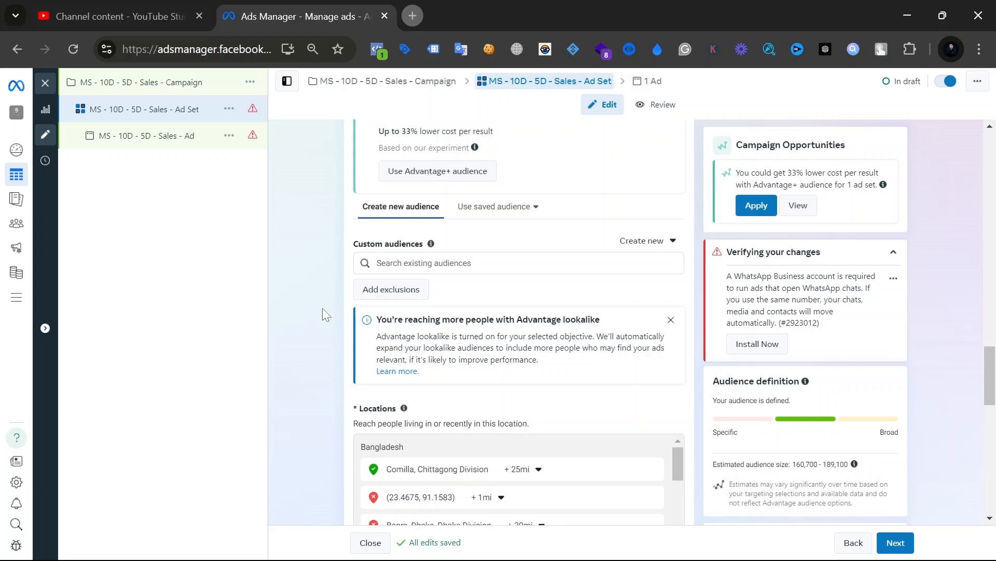
{"action": "scroll", "coordinate": [324, 314], "scroll_direction": "down", "scroll_amount": 2}
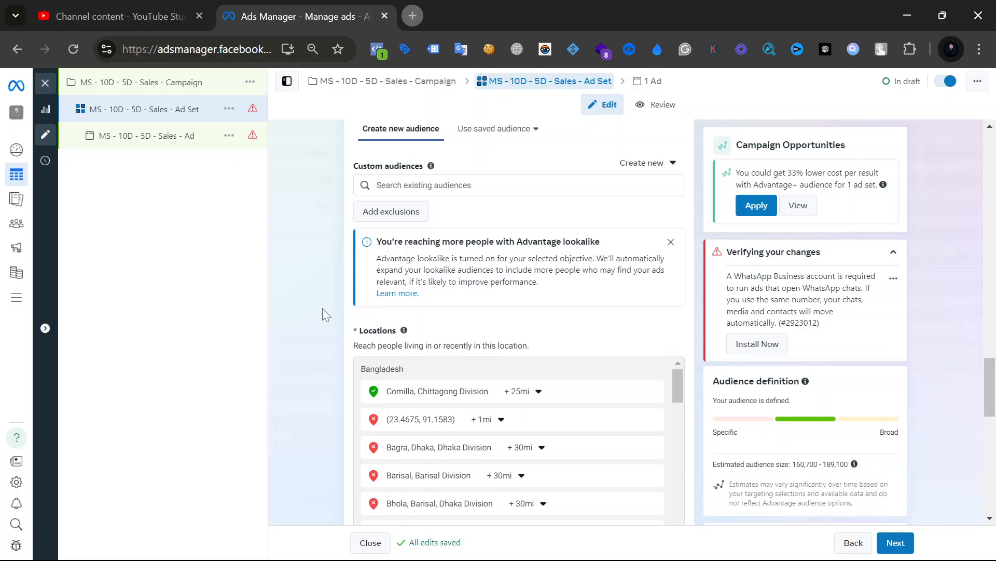
{"action": "scroll", "coordinate": [323, 309], "scroll_direction": "down", "scroll_amount": 5}
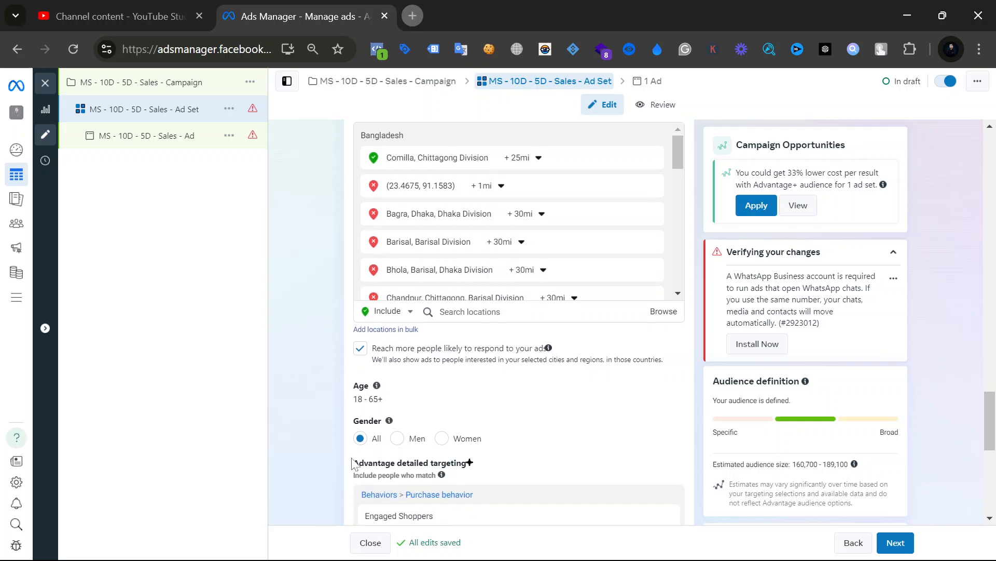
{"action": "scroll", "coordinate": [463, 405], "scroll_direction": "down", "scroll_amount": 3}
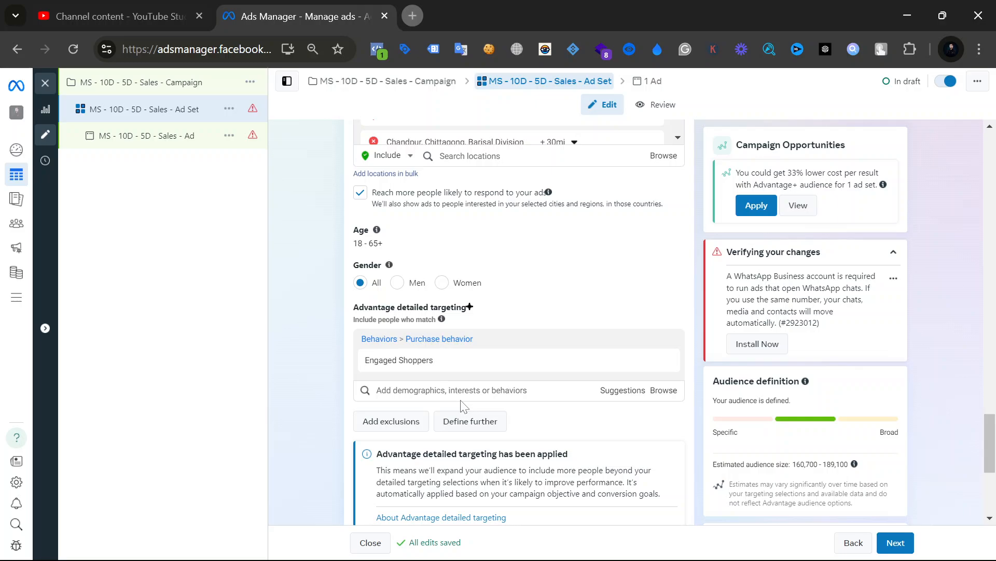
{"action": "scroll", "coordinate": [463, 406], "scroll_direction": "up", "scroll_amount": 2}
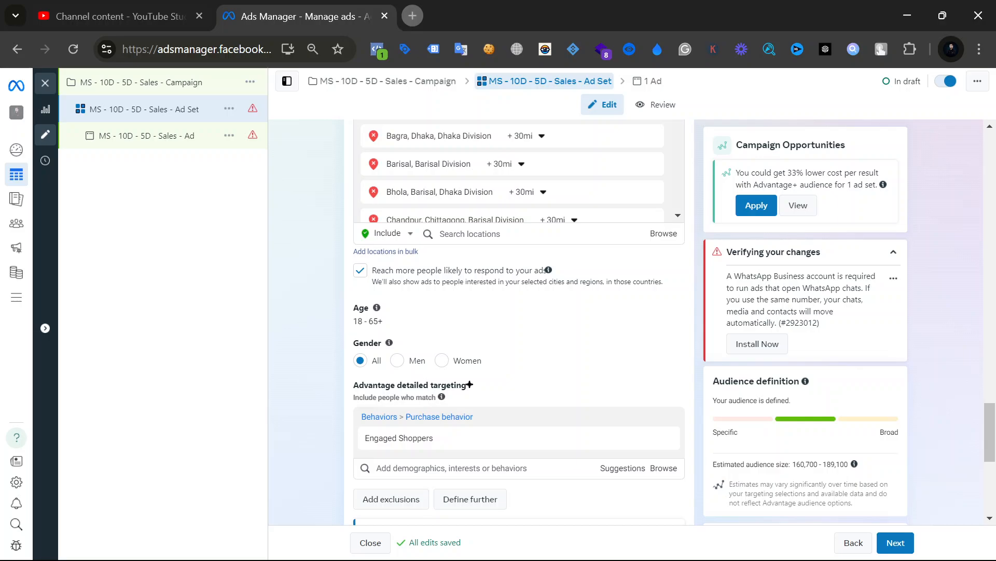
{"action": "scroll", "coordinate": [380, 402], "scroll_direction": "down", "scroll_amount": 1}
Switch the ad set back to using Advantage+ audience.
{"action": "scroll", "coordinate": [380, 401], "scroll_direction": "up", "scroll_amount": 5}
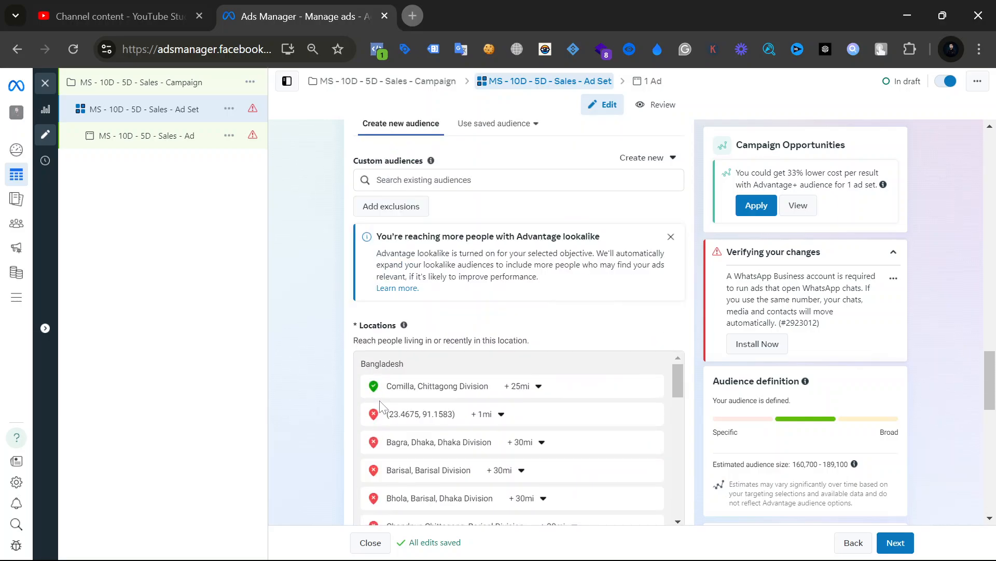
{"action": "scroll", "coordinate": [380, 407], "scroll_direction": "up", "scroll_amount": 3}
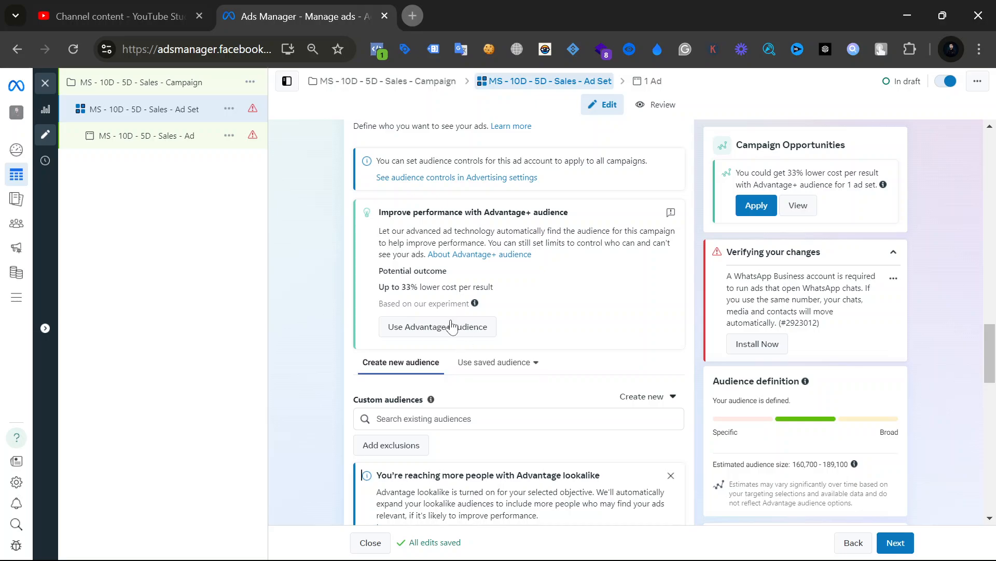
{"action": "left_click", "coordinate": [448, 331]}
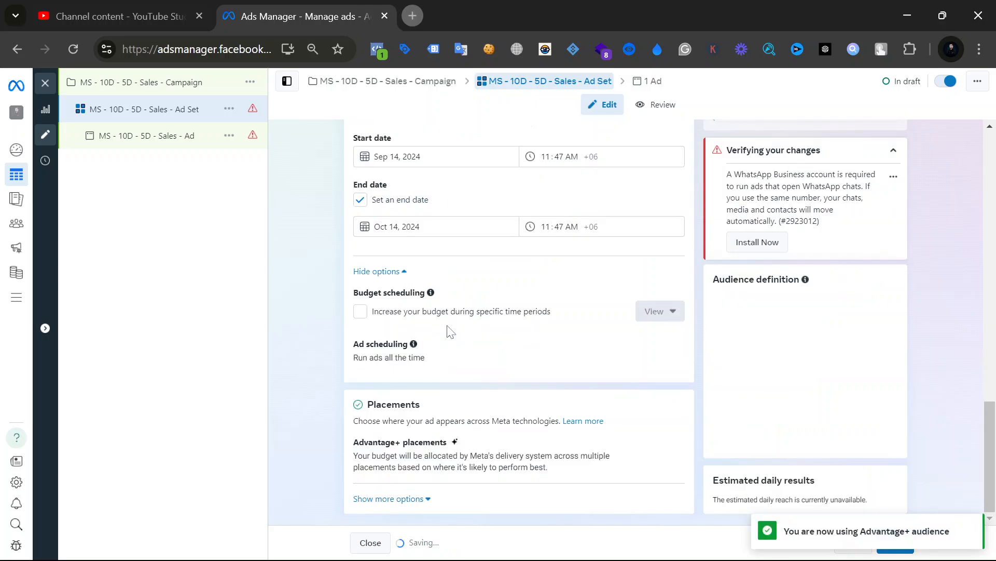
{"action": "scroll", "coordinate": [451, 332], "scroll_direction": "down", "scroll_amount": 1}
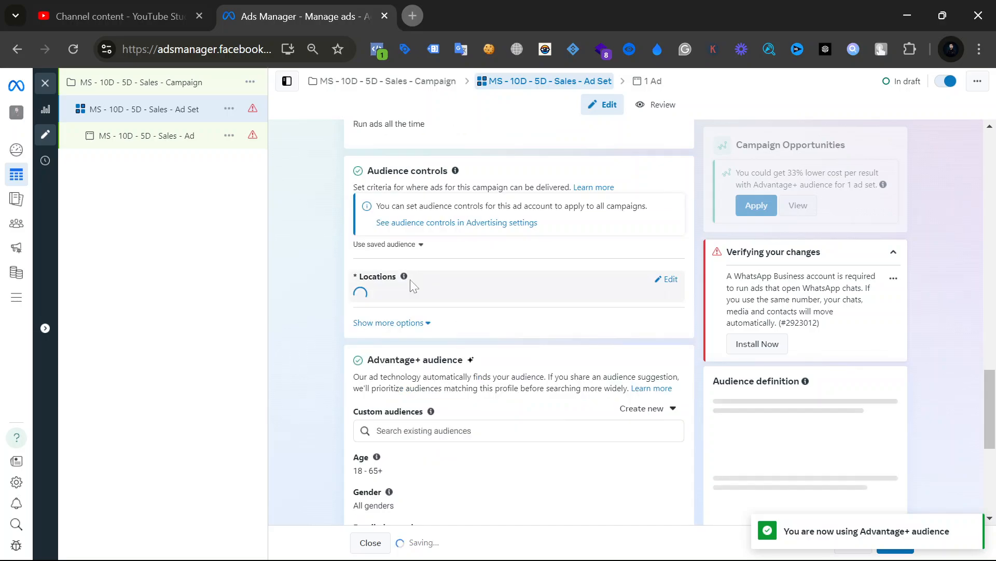
Open the ad set's placements for editing, choose Manual placements, and bring up its device and platform settings.
{"action": "scroll", "coordinate": [334, 290], "scroll_direction": "down", "scroll_amount": 5}
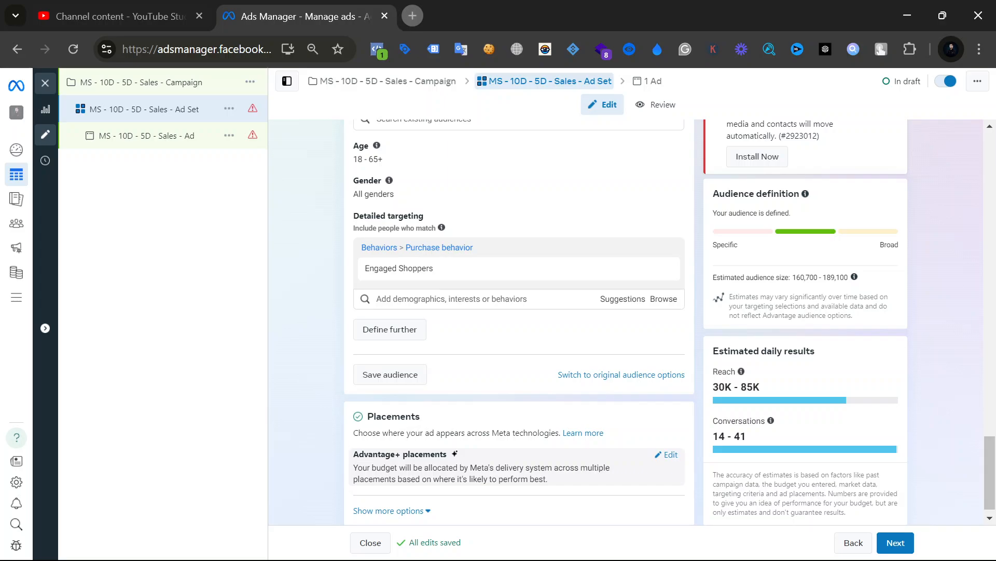
{"action": "left_click", "coordinate": [666, 457]}
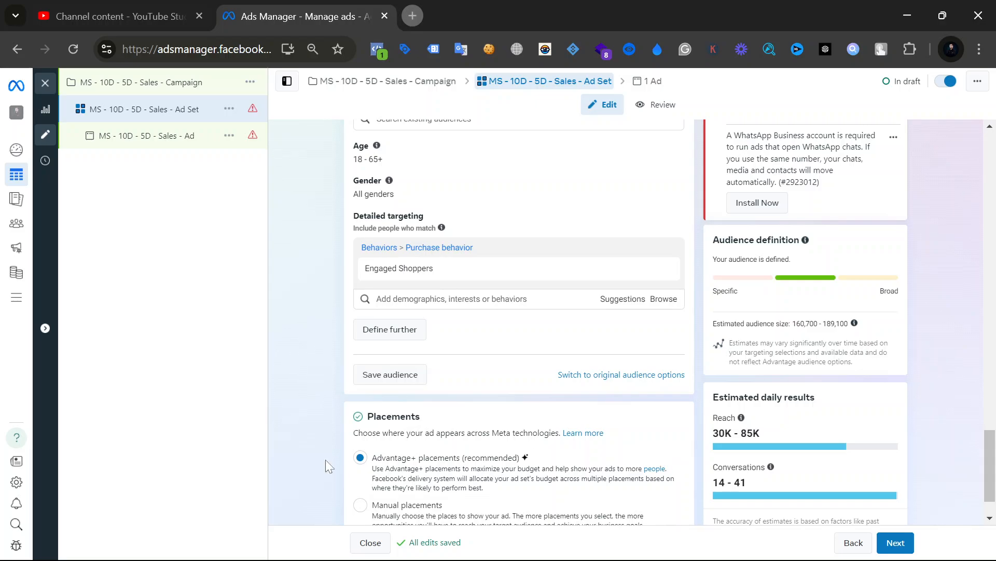
{"action": "scroll", "coordinate": [325, 459], "scroll_direction": "down", "scroll_amount": 2}
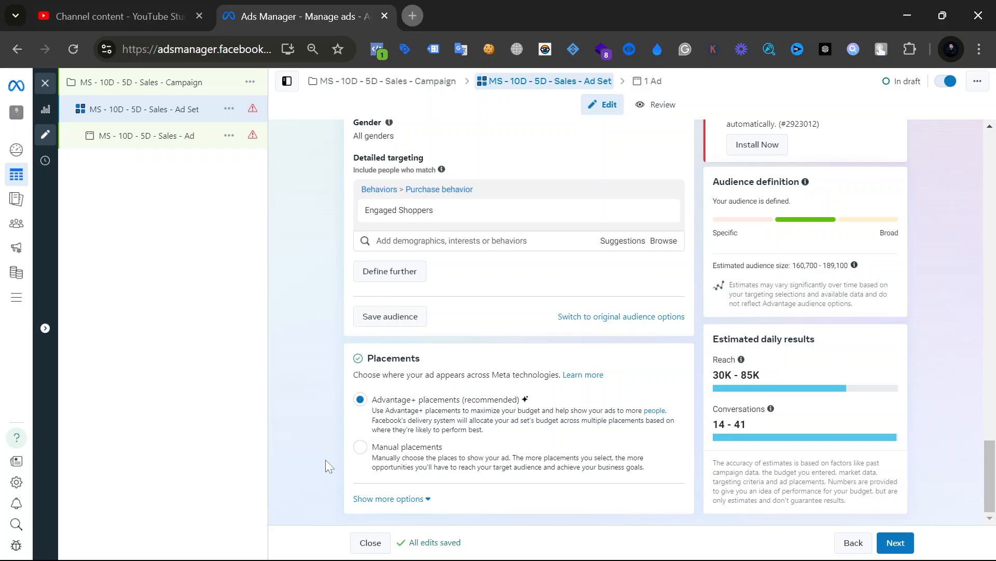
{"action": "left_click", "coordinate": [366, 450]}
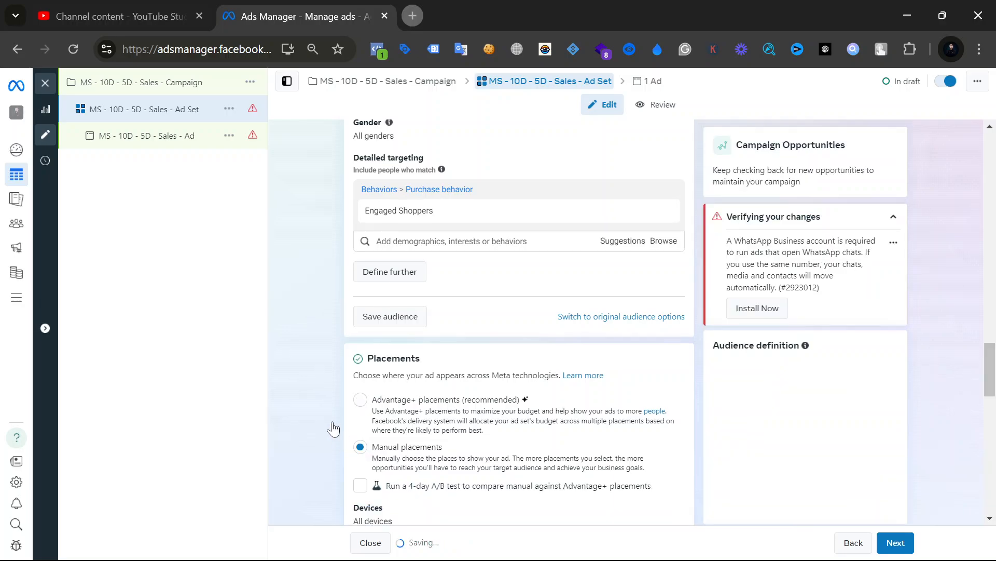
{"action": "scroll", "coordinate": [333, 428], "scroll_direction": "down", "scroll_amount": 3}
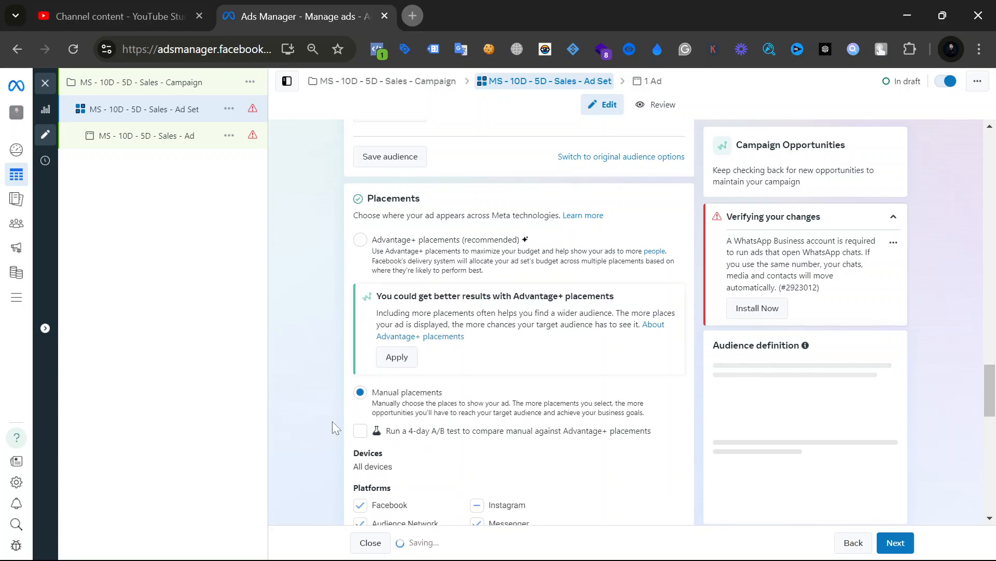
{"action": "scroll", "coordinate": [330, 421], "scroll_direction": "down", "scroll_amount": 3}
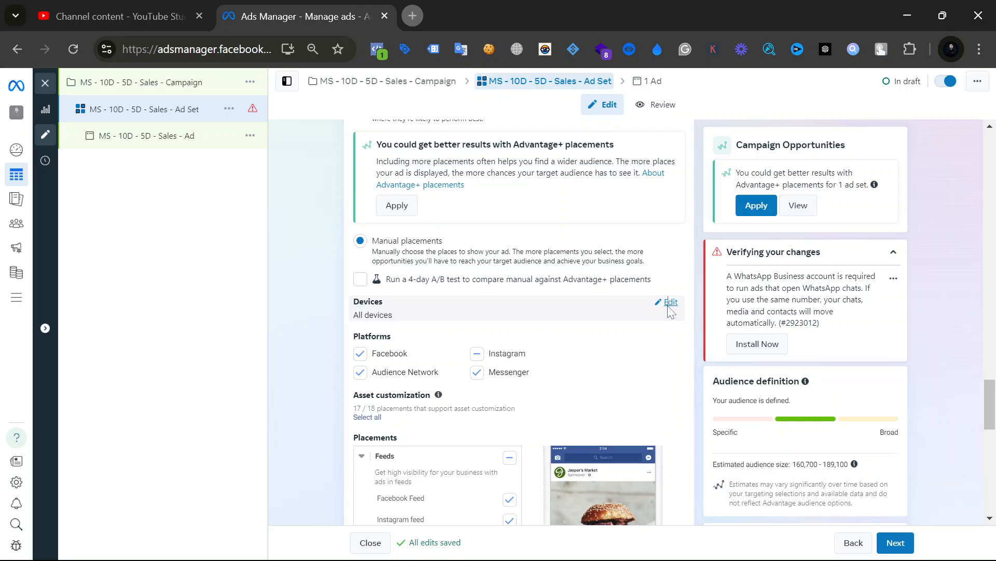
Edit the placement devices, try limiting them to Mobile by excluding Desktop, and restore all devices.
{"action": "left_click", "coordinate": [669, 306]}
{"action": "left_click", "coordinate": [548, 325]}
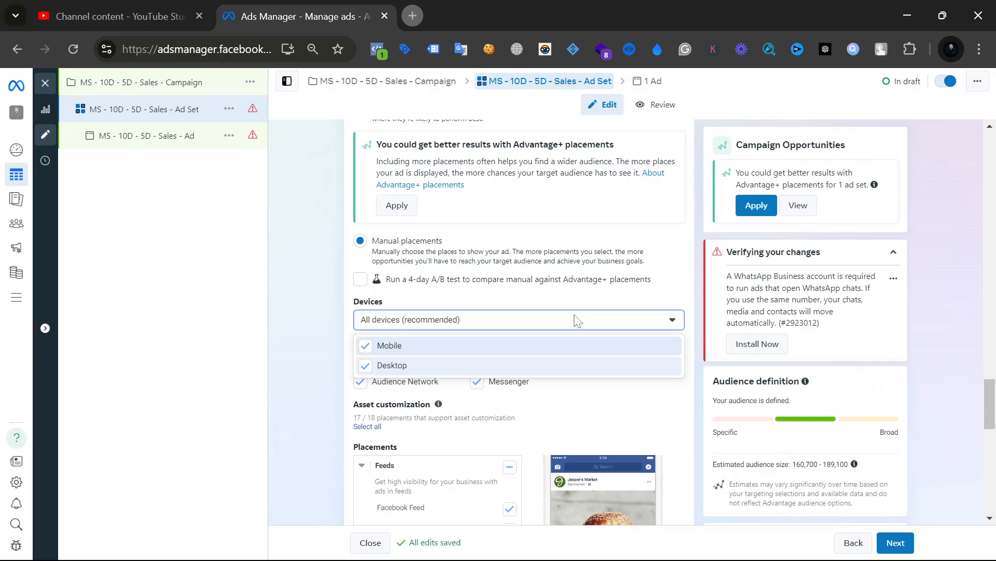
{"action": "left_click", "coordinate": [450, 366]}
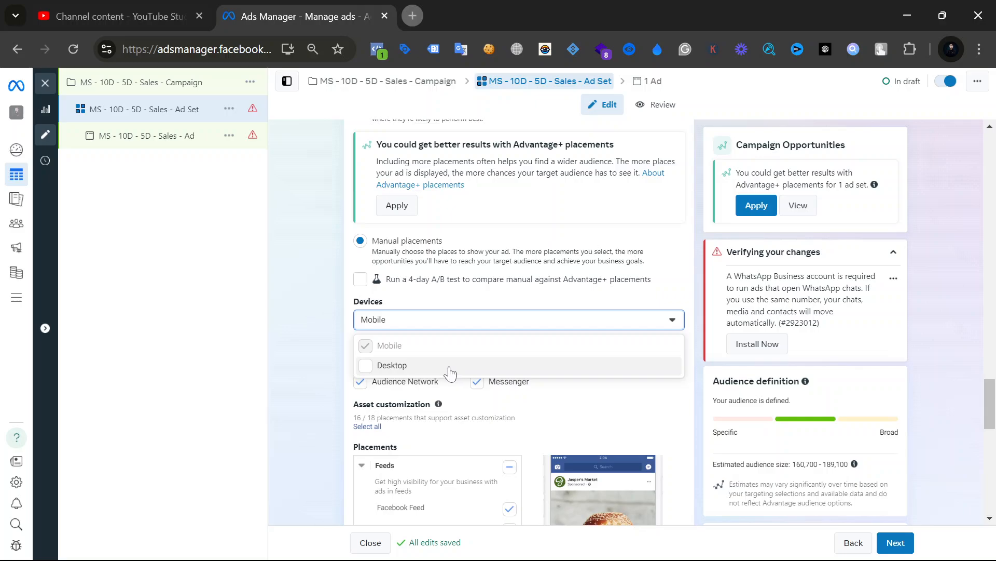
{"action": "left_click", "coordinate": [449, 370]}
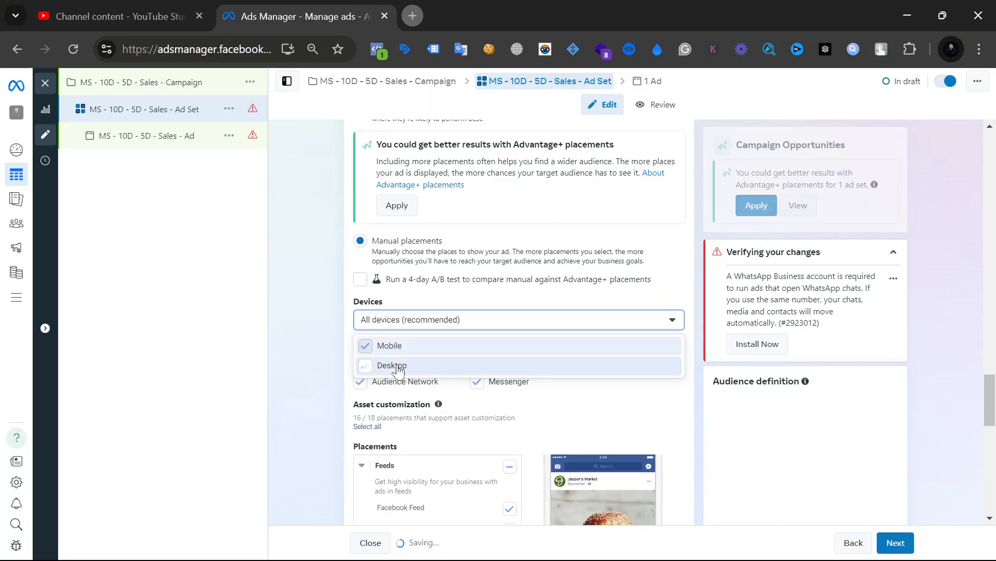
{"action": "left_click", "coordinate": [676, 393]}
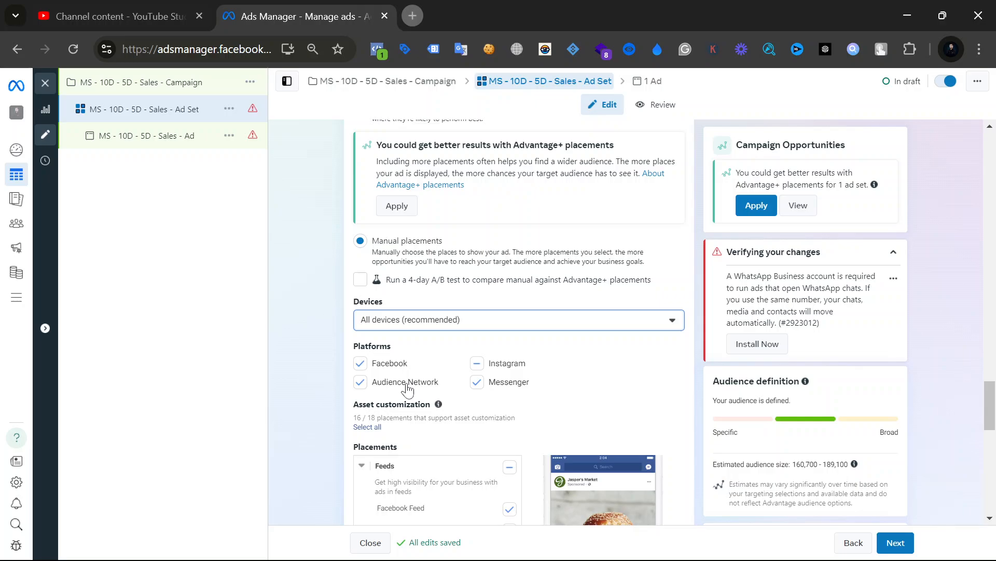
Try excluding Audience Network and Instagram from the platforms, and include both platforms fully again.
{"action": "left_click", "coordinate": [360, 383]}
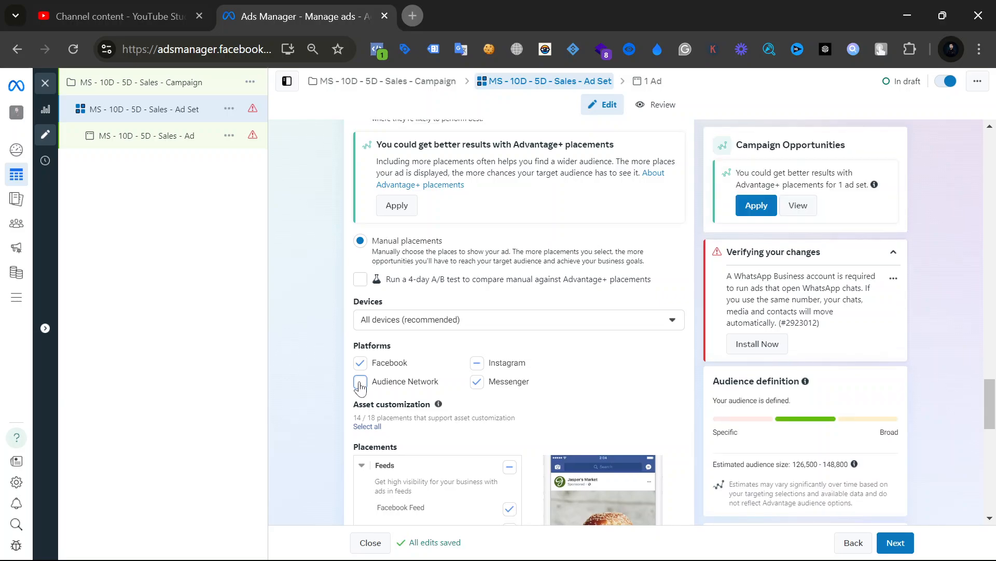
{"action": "left_click", "coordinate": [477, 363]}
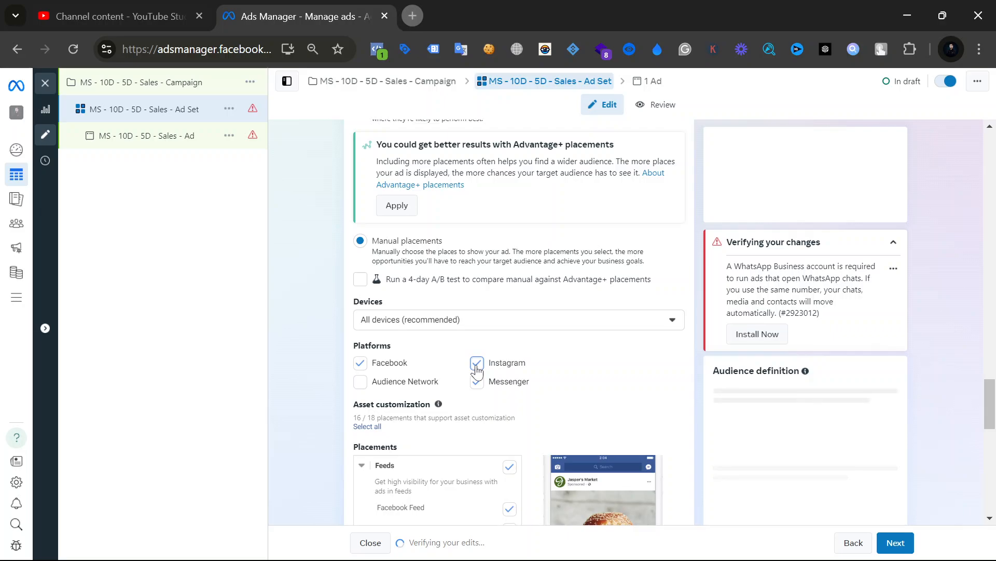
{"action": "left_click", "coordinate": [477, 369]}
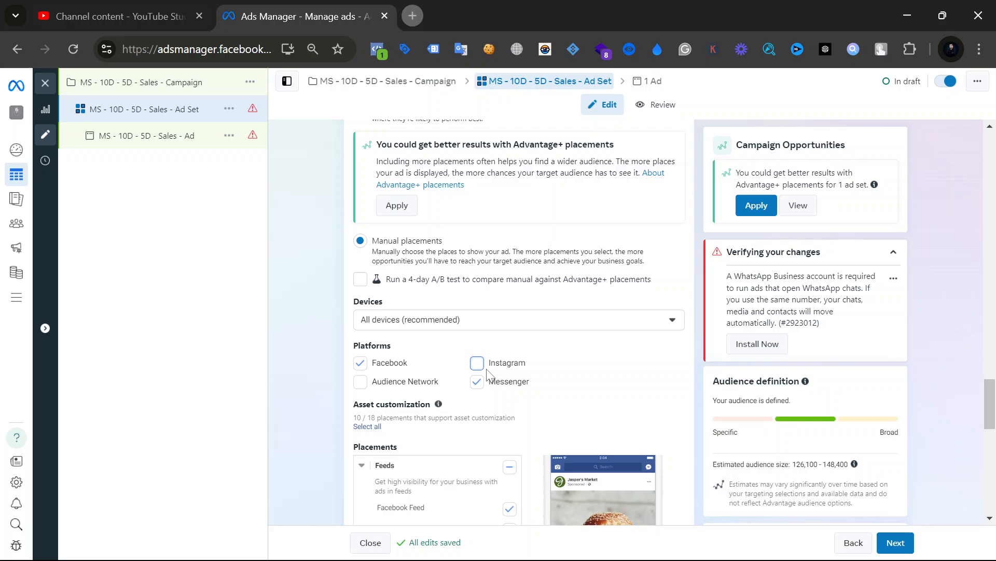
{"action": "left_click", "coordinate": [476, 363]}
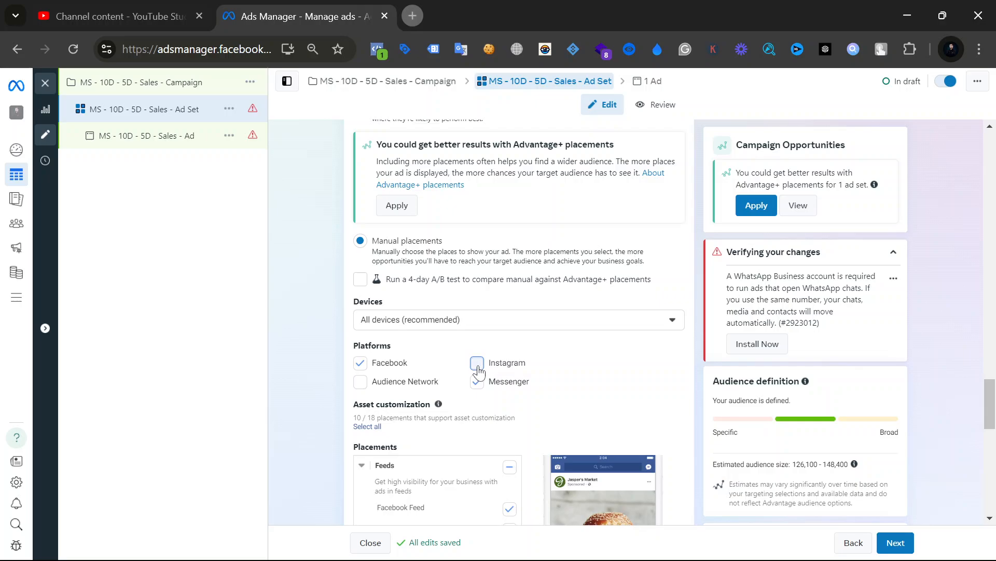
{"action": "left_click", "coordinate": [361, 386]}
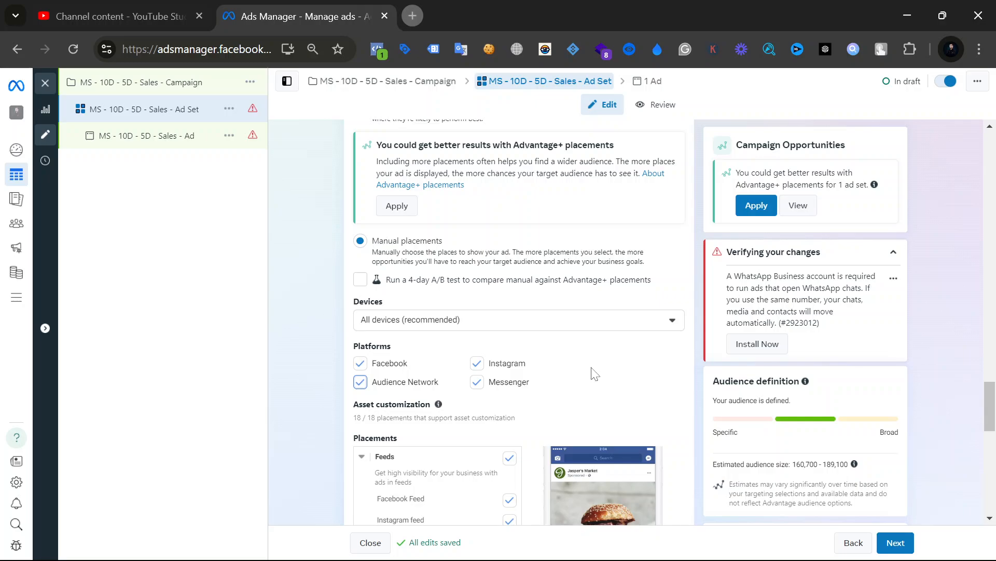
Review the manual placements list, from Feeds and Stories and Reels down to Apps and sites.
{"action": "scroll", "coordinate": [592, 368], "scroll_direction": "down", "scroll_amount": 3}
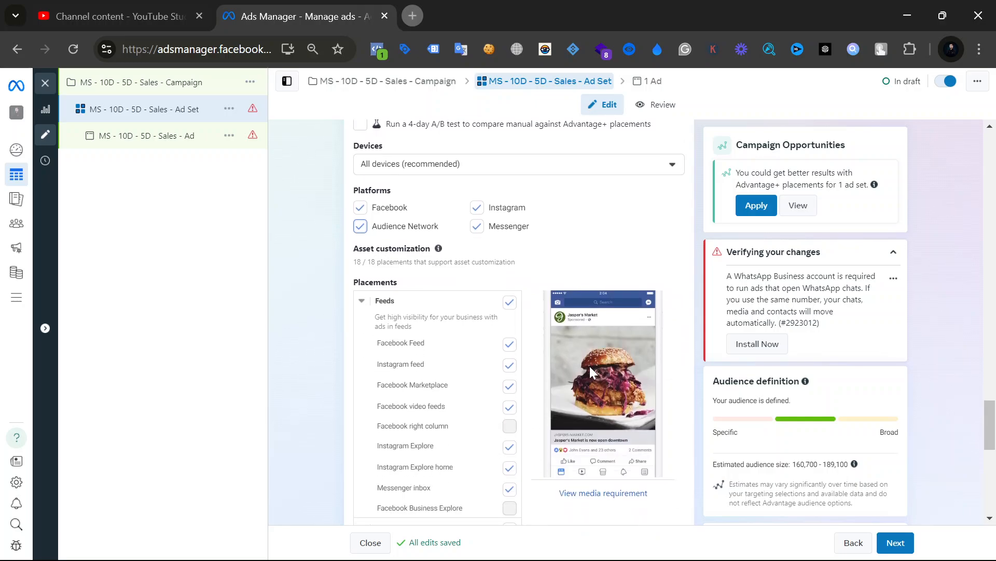
{"action": "scroll", "coordinate": [541, 315], "scroll_direction": "down", "scroll_amount": 2}
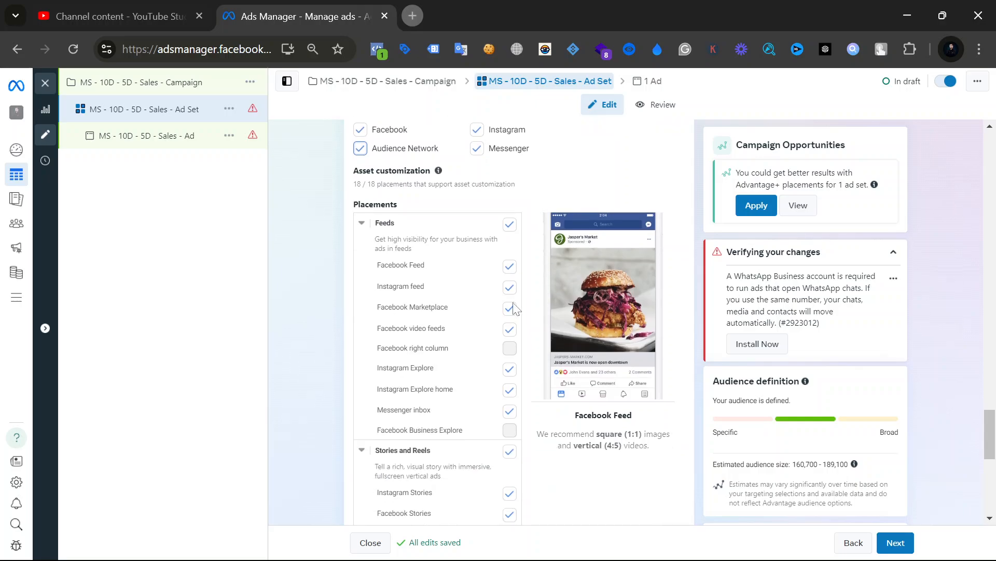
{"action": "scroll", "coordinate": [434, 496], "scroll_direction": "down", "scroll_amount": 7}
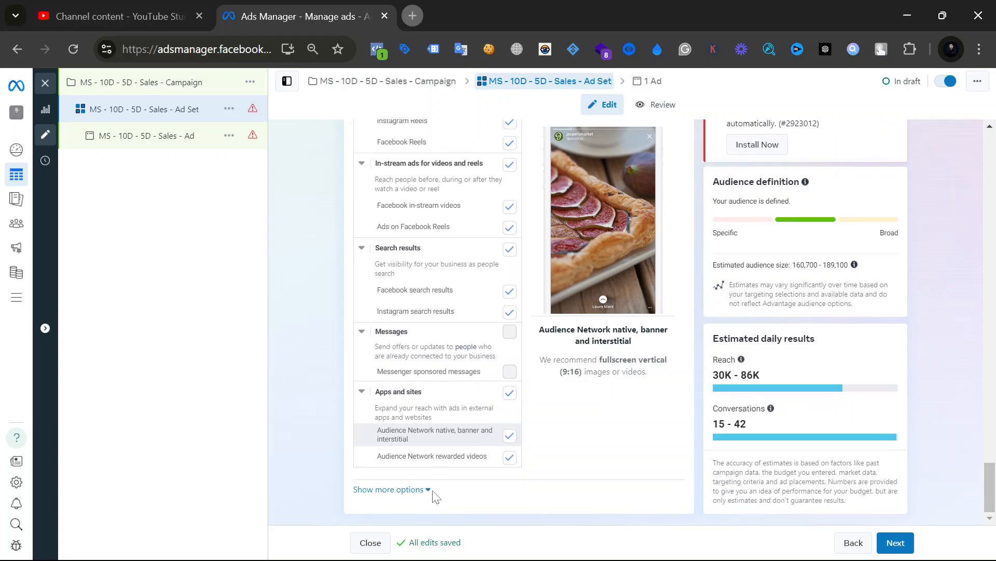
{"action": "scroll", "coordinate": [434, 426], "scroll_direction": "up", "scroll_amount": 5}
{"action": "scroll", "coordinate": [435, 430], "scroll_direction": "up", "scroll_amount": 7}
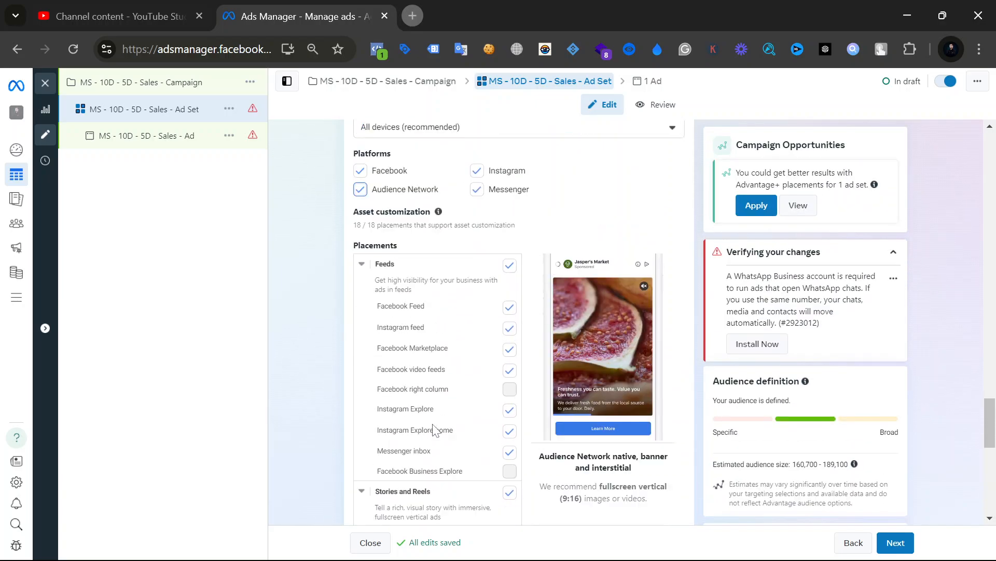
{"action": "scroll", "coordinate": [435, 430], "scroll_direction": "down", "scroll_amount": 7}
{"action": "scroll", "coordinate": [433, 426], "scroll_direction": "down", "scroll_amount": 5}
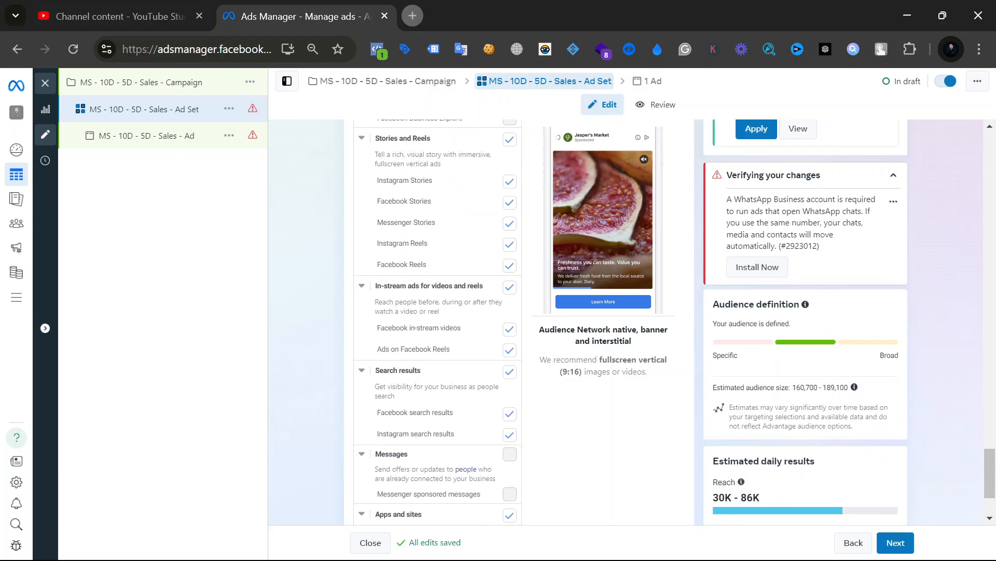
{"action": "scroll", "coordinate": [433, 425], "scroll_direction": "up", "scroll_amount": 5}
{"action": "scroll", "coordinate": [434, 426], "scroll_direction": "up", "scroll_amount": 5}
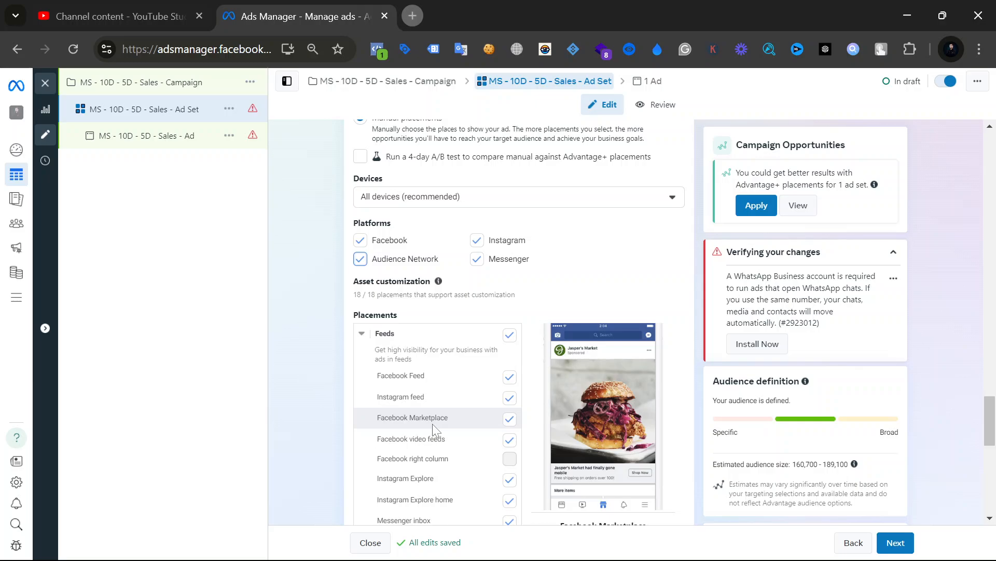
Try excluding the Facebook Feed and Facebook Marketplace placements one at a time, and reselect each of them.
{"action": "left_click", "coordinate": [509, 377]}
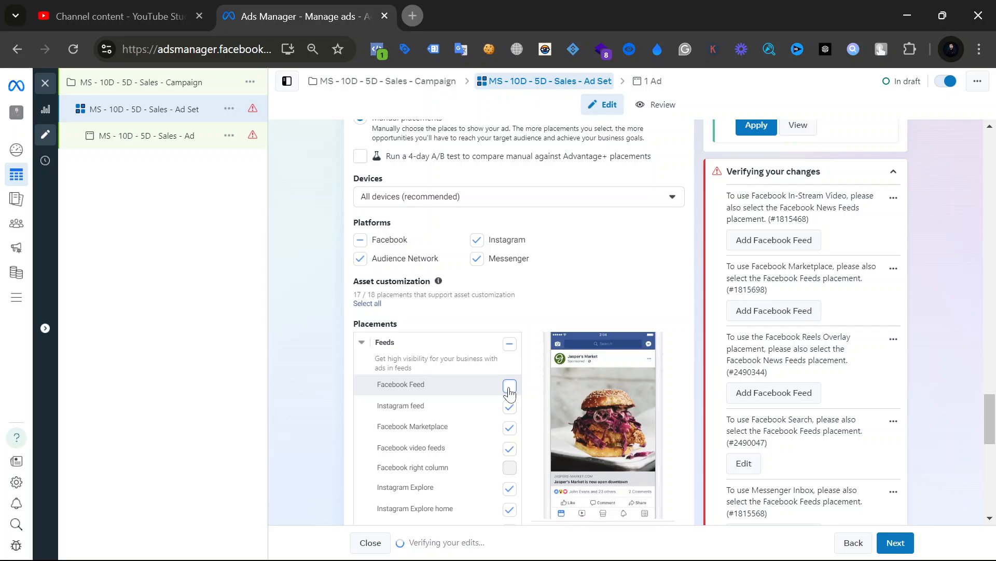
{"action": "left_click", "coordinate": [509, 387]}
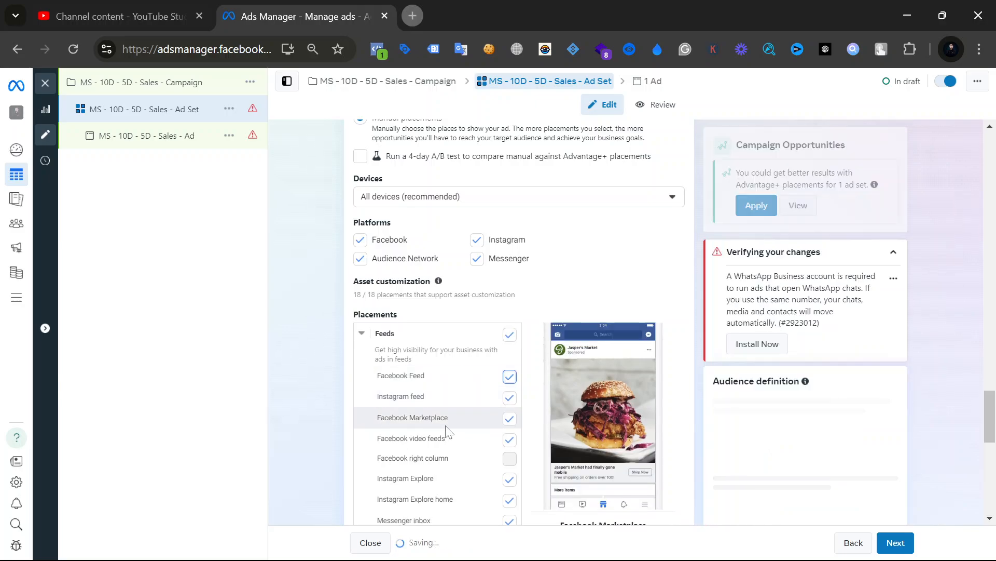
{"action": "left_click", "coordinate": [511, 422]}
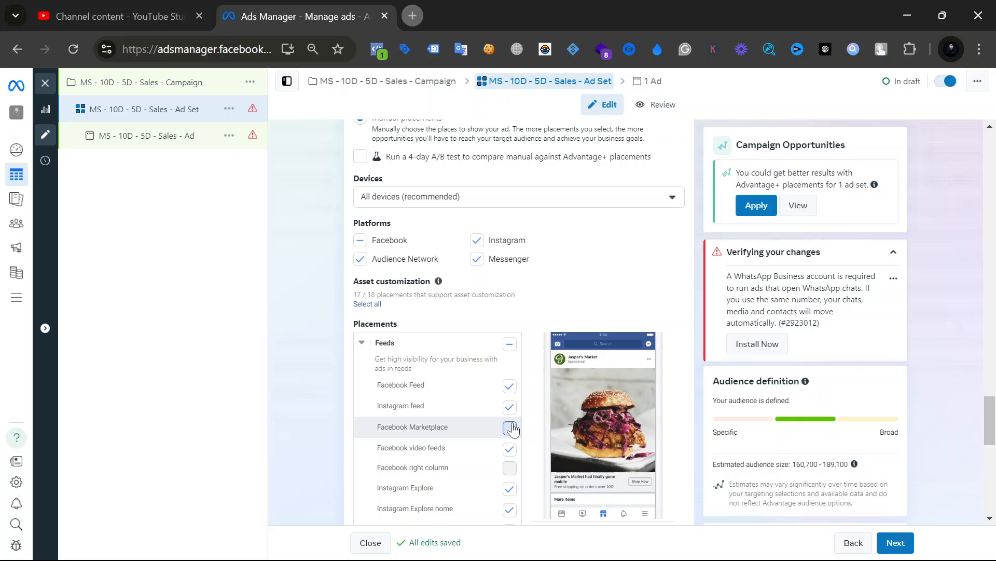
{"action": "left_click", "coordinate": [511, 428]}
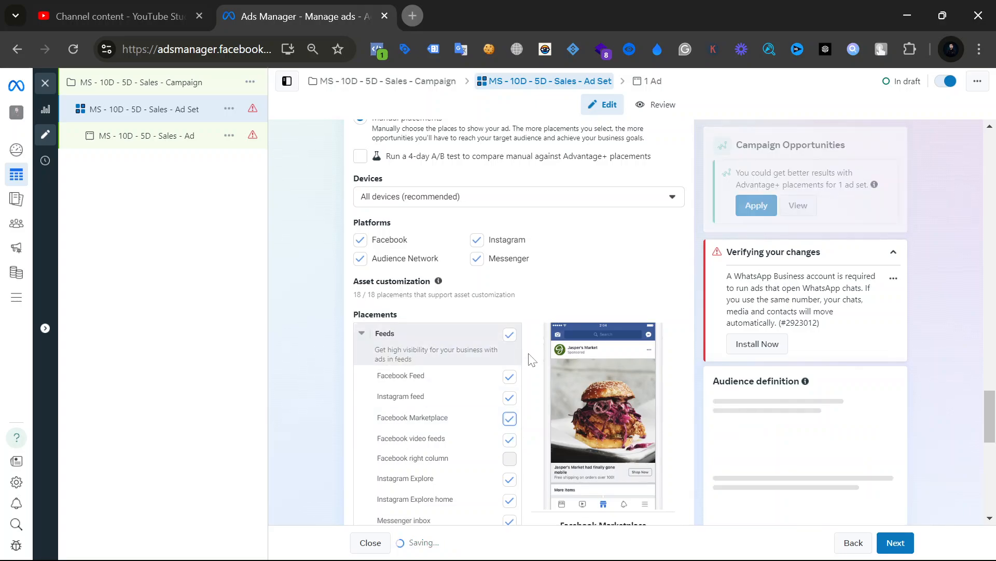
Switch the ad set's placements to Advantage+ placements (recommended).
{"action": "scroll", "coordinate": [535, 360], "scroll_direction": "down", "scroll_amount": 5}
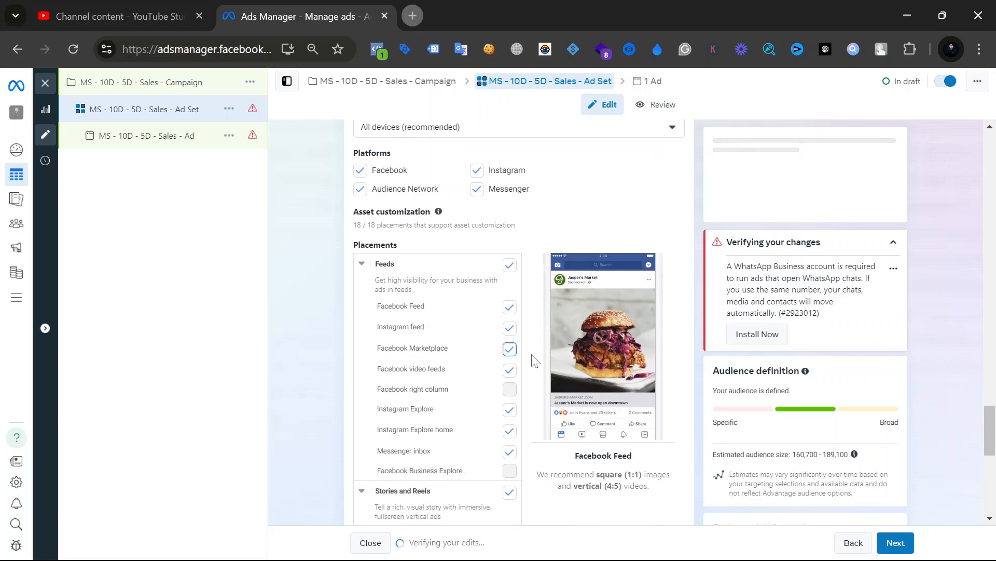
{"action": "scroll", "coordinate": [535, 360], "scroll_direction": "up", "scroll_amount": 3}
{"action": "scroll", "coordinate": [534, 359], "scroll_direction": "up", "scroll_amount": 6}
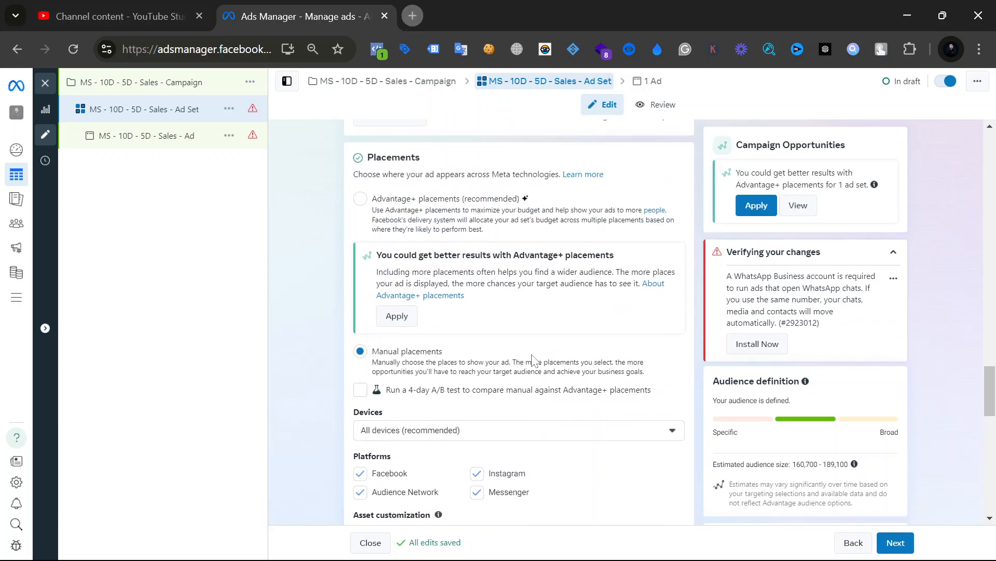
{"action": "scroll", "coordinate": [575, 375], "scroll_direction": "up", "scroll_amount": 2}
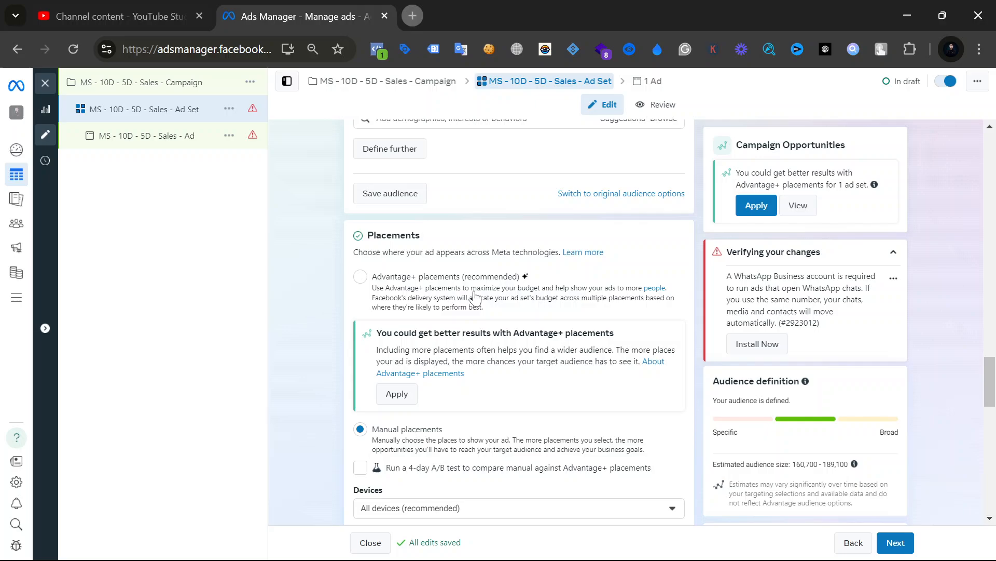
{"action": "left_click", "coordinate": [360, 277]}
Examine the WhatsApp Business account requirement flagged in the verification of the ad set's changes.
{"action": "scroll", "coordinate": [362, 283], "scroll_direction": "up", "scroll_amount": 2}
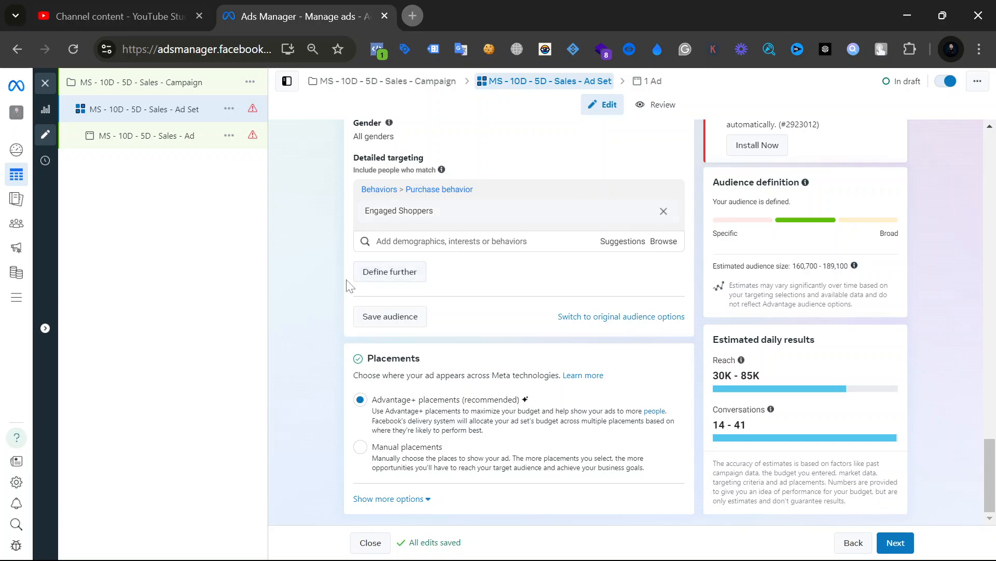
{"action": "scroll", "coordinate": [466, 375], "scroll_direction": "up", "scroll_amount": 2}
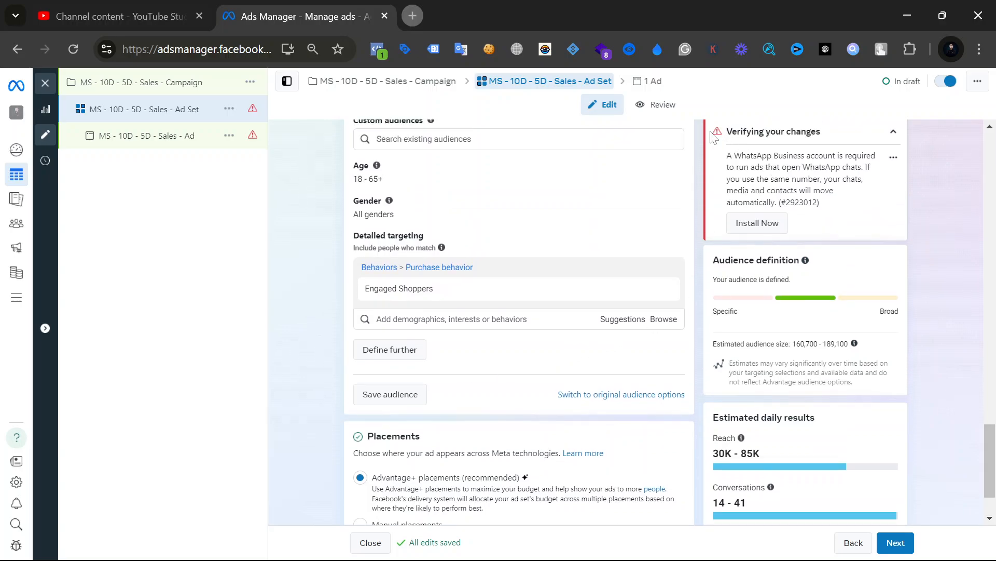
{"action": "left_click_drag", "start_coordinate": [715, 143], "coordinate": [836, 221]}
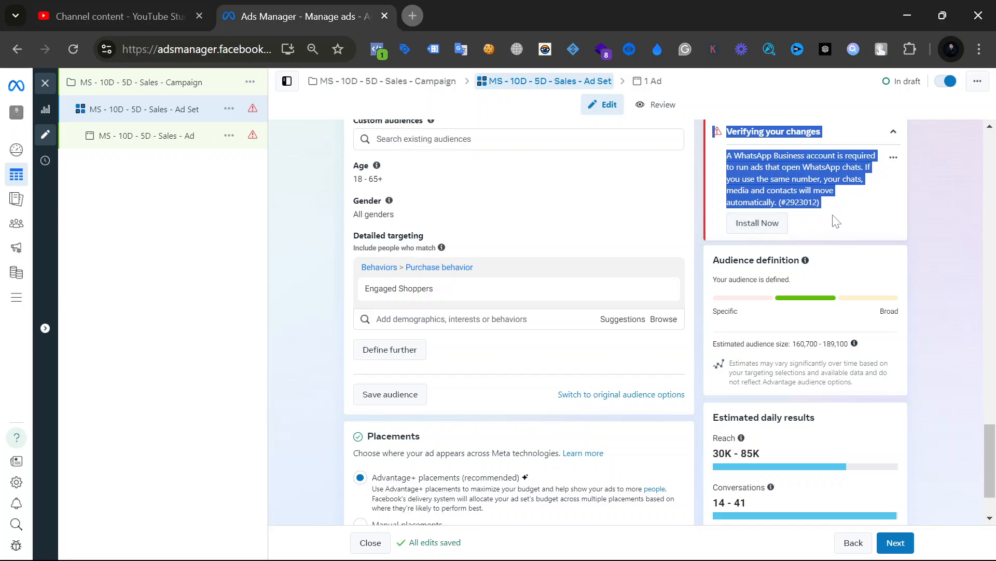
{"action": "left_click", "coordinate": [836, 220]}
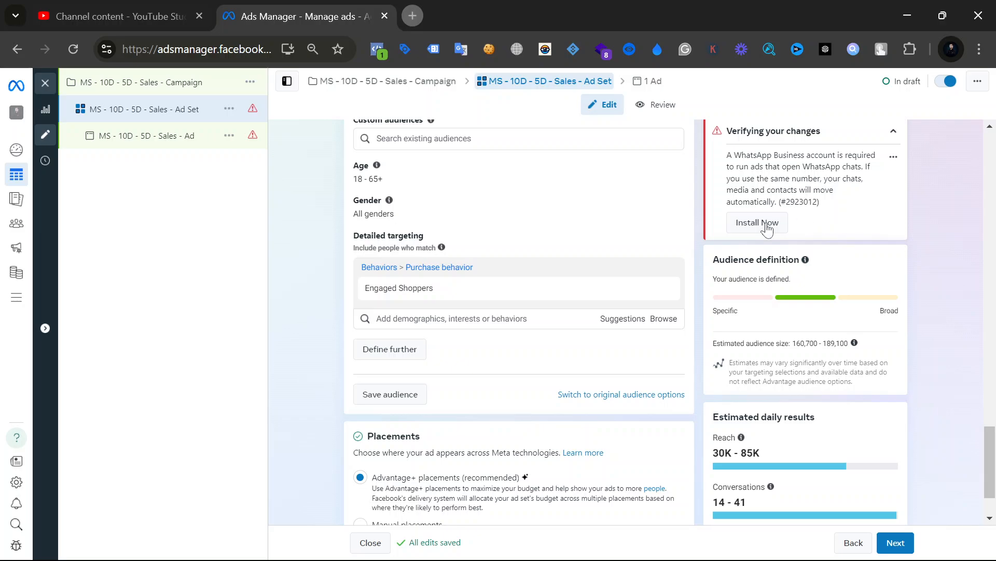
{"action": "mouse_move", "coordinate": [1, 436]}
{"action": "left_click_drag", "start_coordinate": [731, 154], "coordinate": [842, 215]}
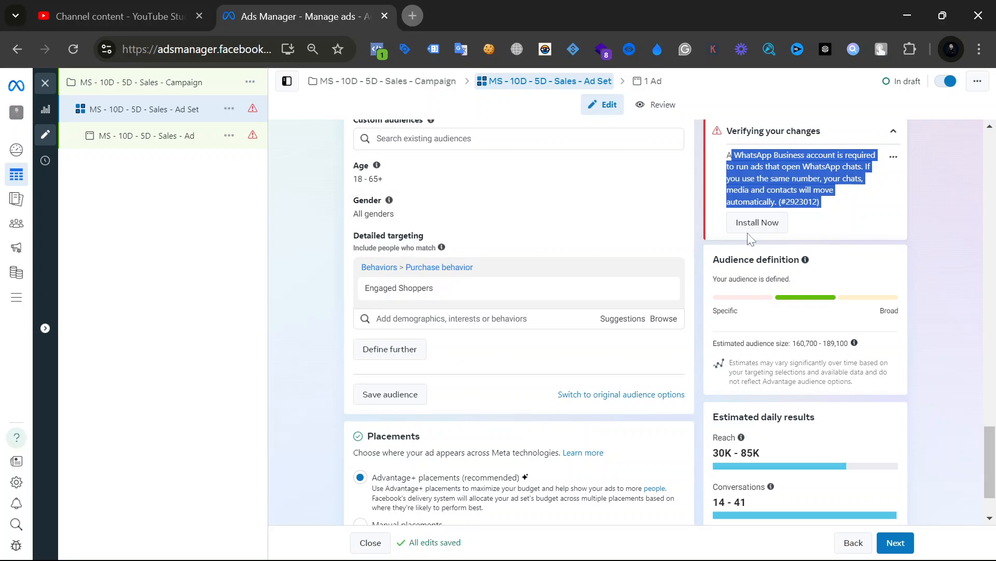
{"action": "left_click", "coordinate": [831, 213]}
{"action": "left_click_drag", "start_coordinate": [829, 205], "coordinate": [721, 160]}
{"action": "left_click", "coordinate": [828, 231]}
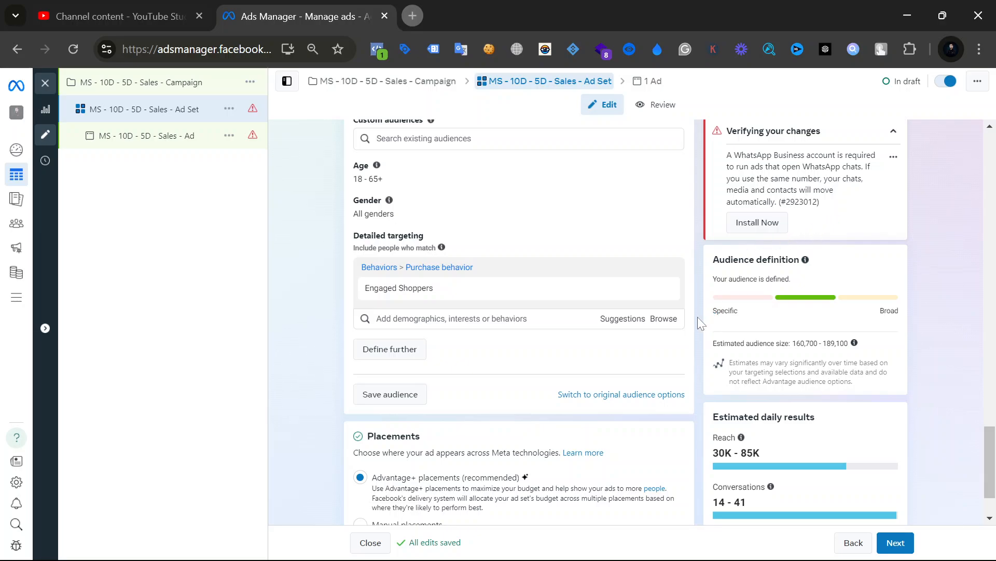
Check the details of the Engaged Shoppers behavior and remove it from the audience's detailed targeting.
{"action": "scroll", "coordinate": [698, 317], "scroll_direction": "down", "scroll_amount": 1}
{"action": "scroll", "coordinate": [698, 317], "scroll_direction": "up", "scroll_amount": 3}
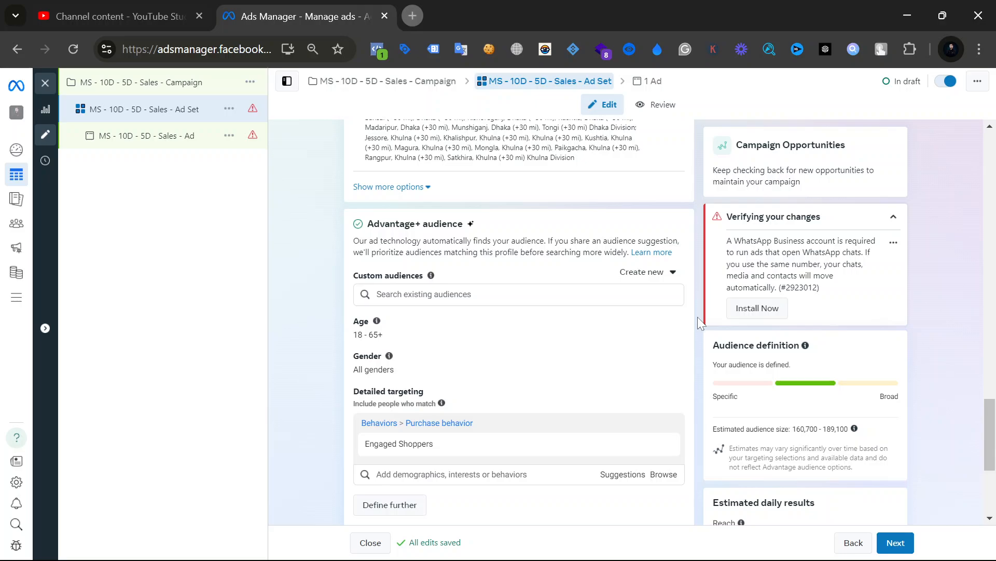
{"action": "scroll", "coordinate": [698, 317], "scroll_direction": "down", "scroll_amount": 1}
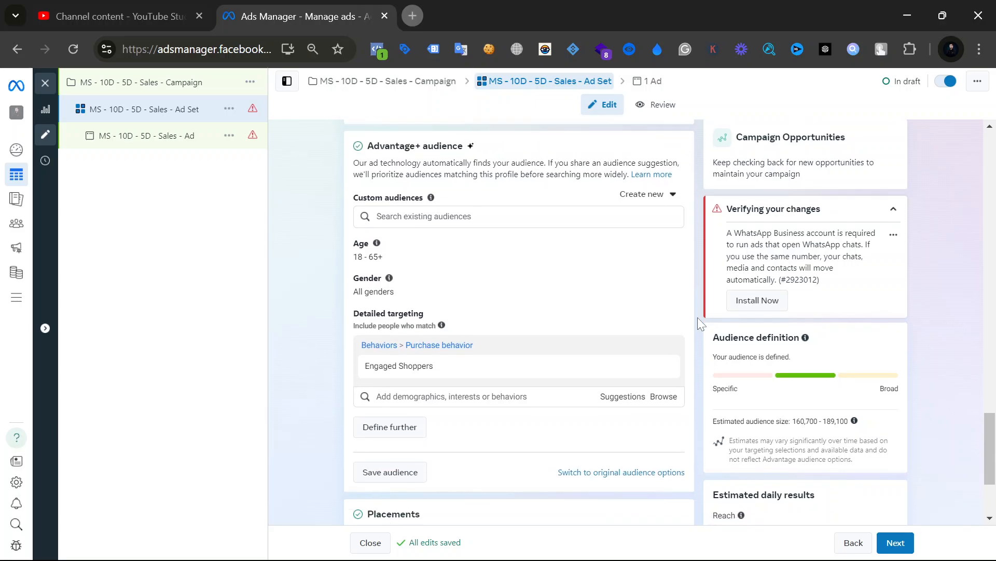
{"action": "mouse_move", "coordinate": [515, 374]}
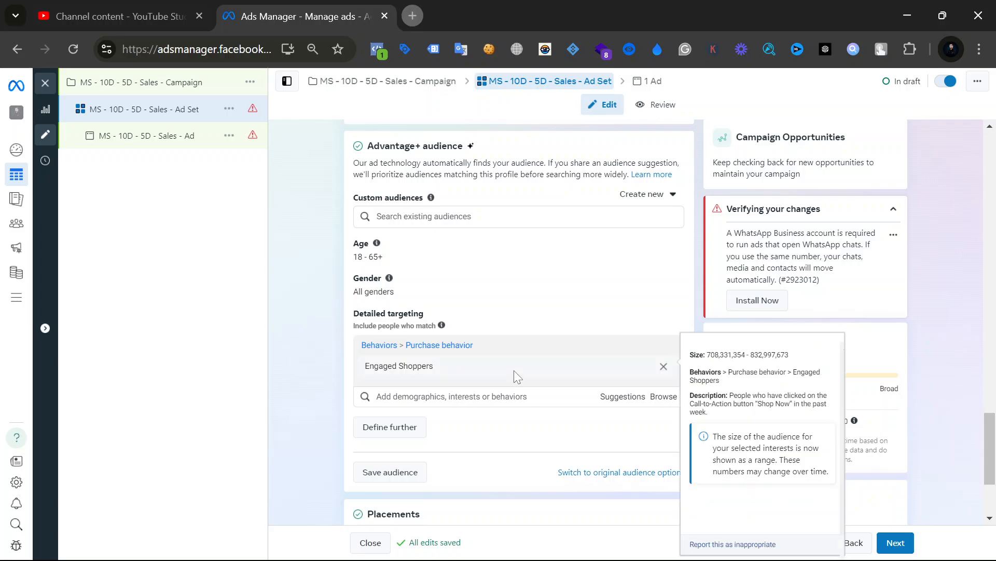
{"action": "left_click_drag", "start_coordinate": [513, 370], "coordinate": [317, 375]}
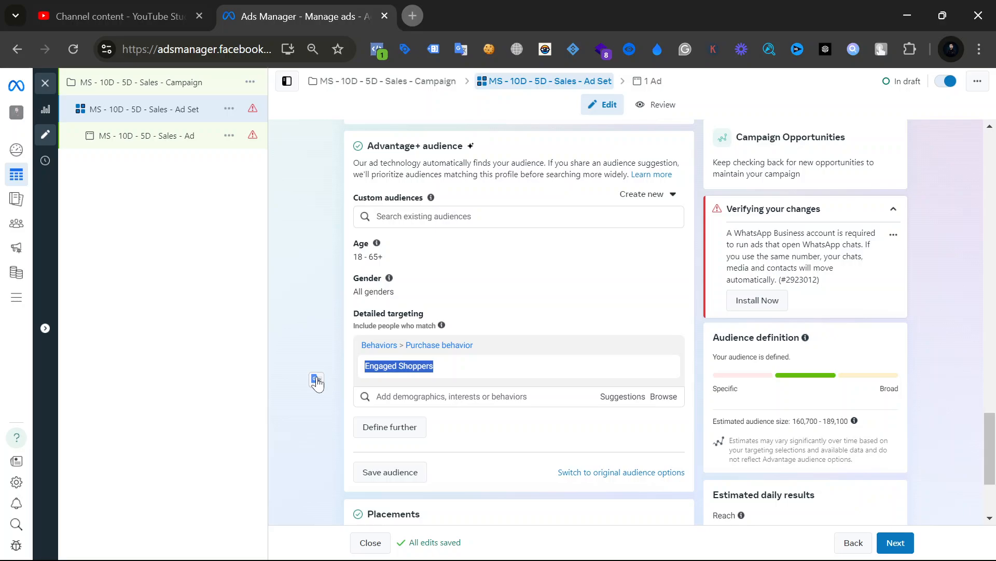
{"action": "mouse_move", "coordinate": [410, 372]}
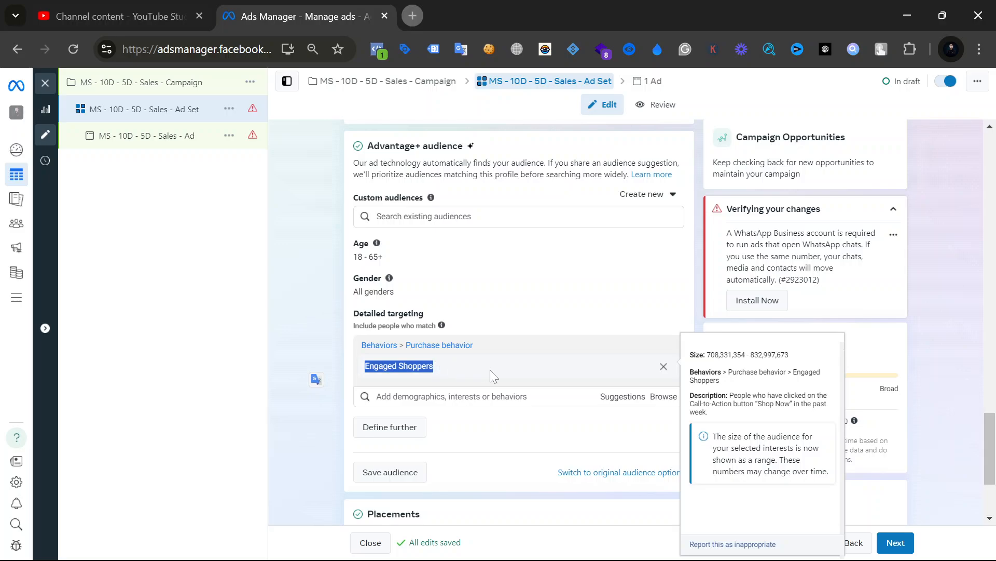
{"action": "left_click", "coordinate": [664, 368]}
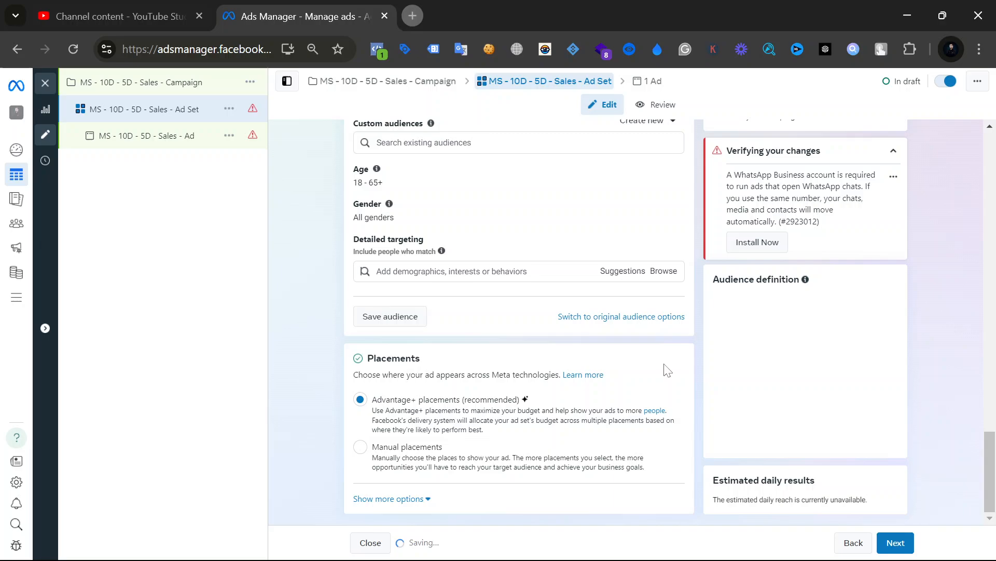
Add the Motion graphics field of study to the audience's detailed targeting.
{"action": "left_click", "coordinate": [474, 279]}
{"action": "type", "text": "g"}
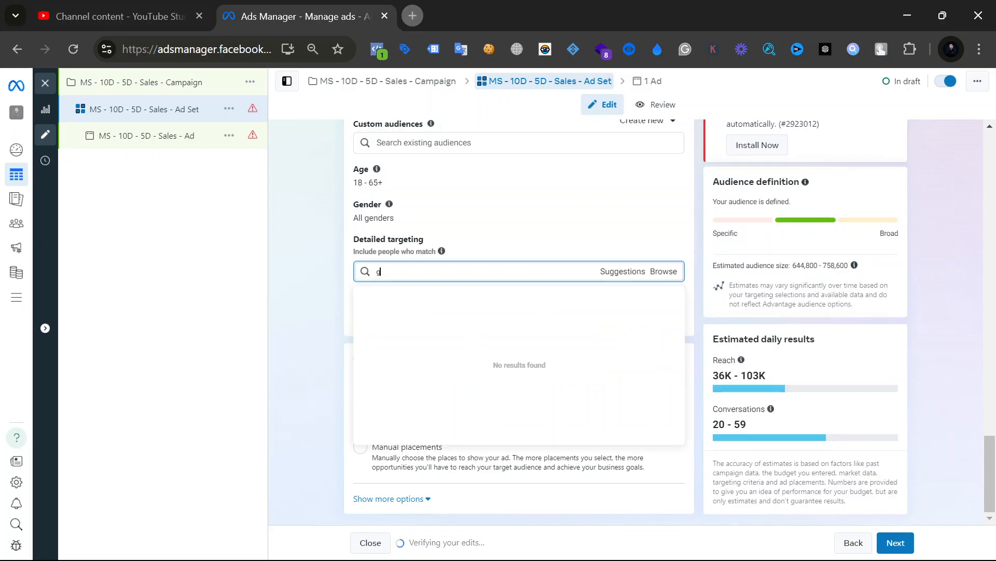
{"action": "type", "text": "raphices"}
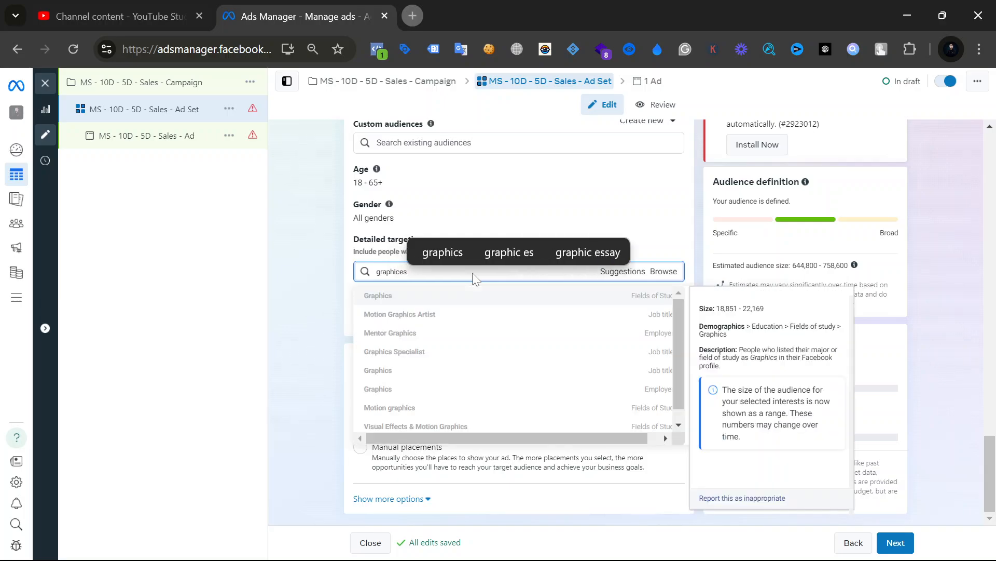
{"action": "left_click", "coordinate": [444, 405]}
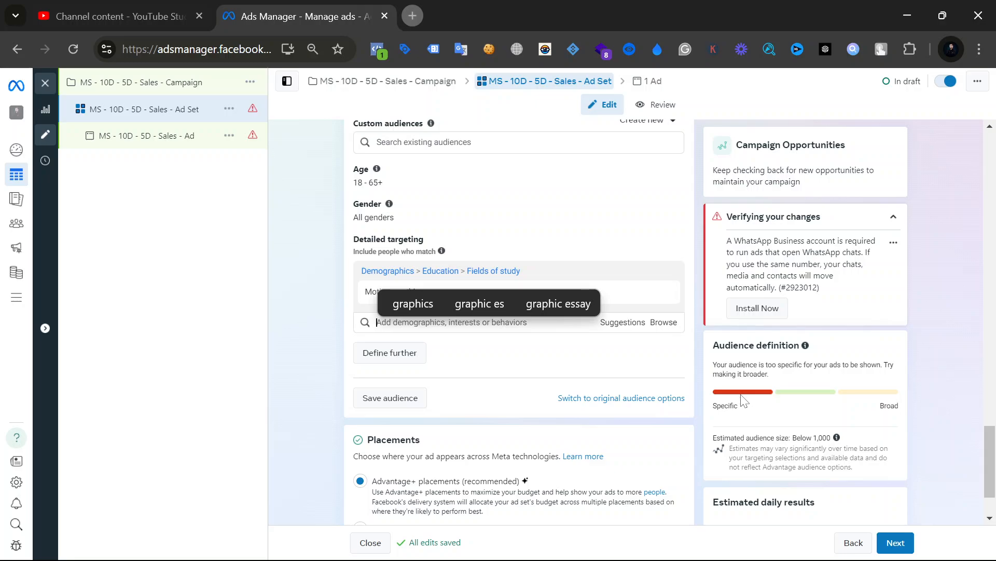
Browse the suggested detailed targeting options related to Motion graphics without adding any.
{"action": "left_click", "coordinate": [616, 326]}
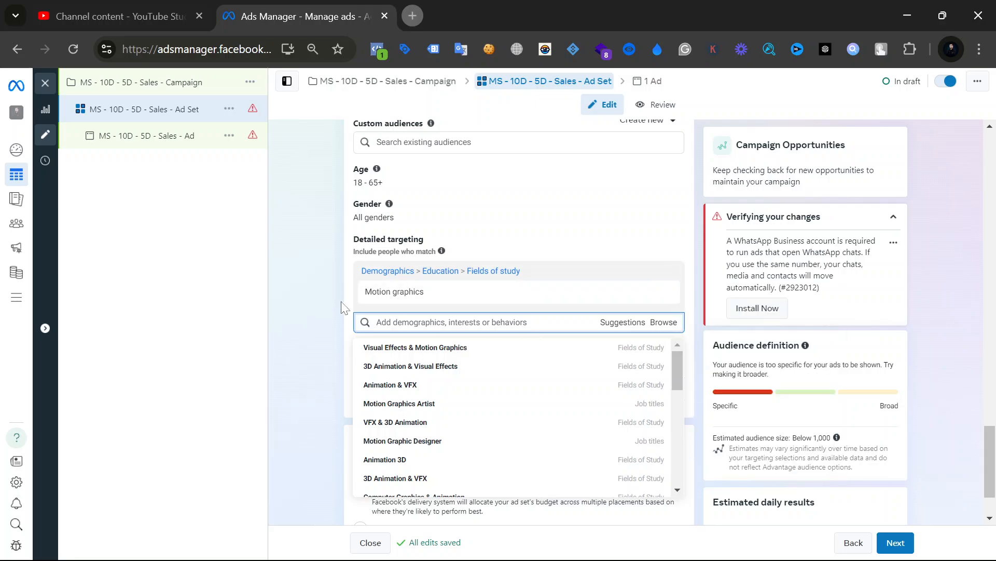
{"action": "mouse_move", "coordinate": [512, 451]}
{"action": "scroll", "coordinate": [474, 413], "scroll_direction": "down", "scroll_amount": 5}
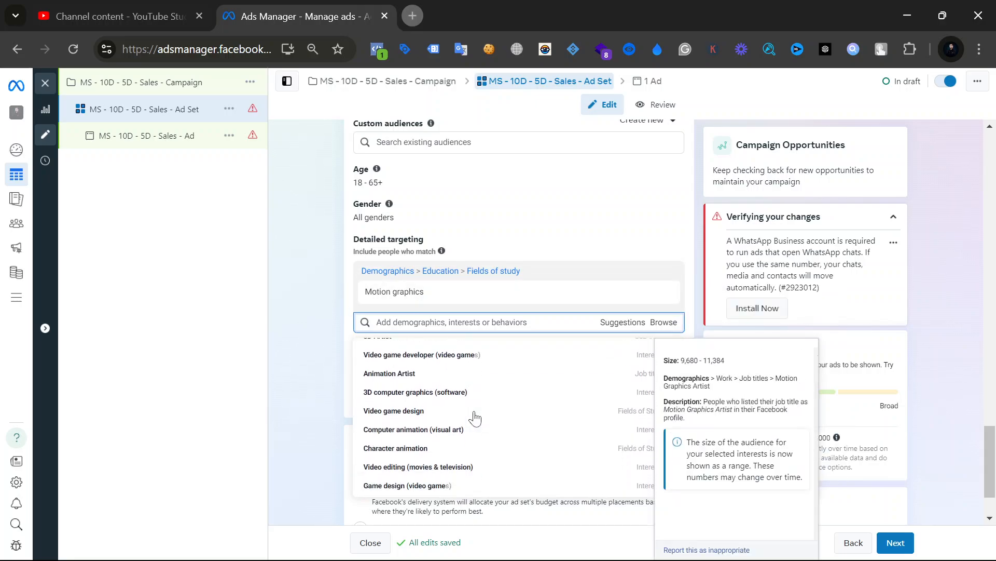
{"action": "scroll", "coordinate": [474, 414], "scroll_direction": "up", "scroll_amount": 6}
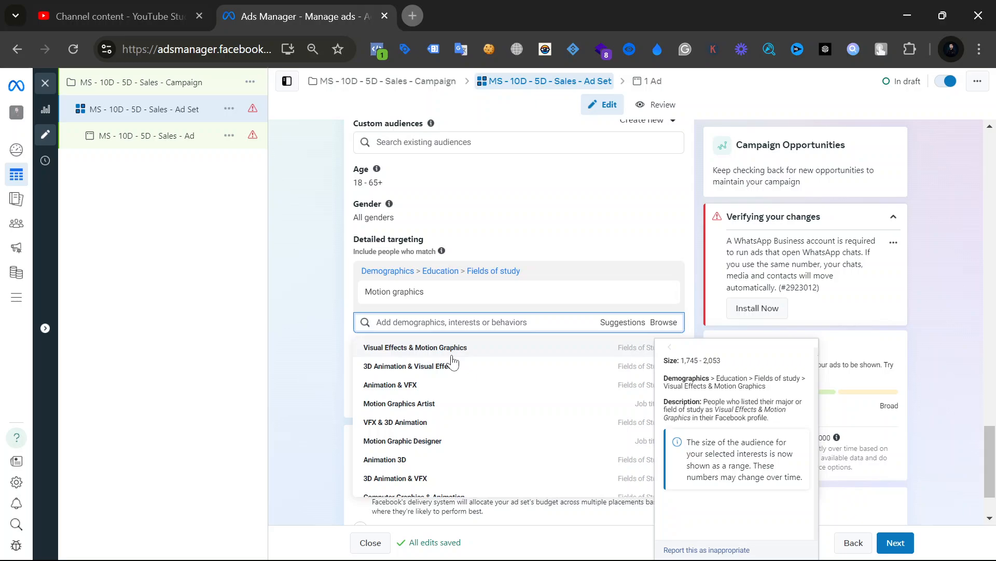
{"action": "left_click", "coordinate": [300, 288]}
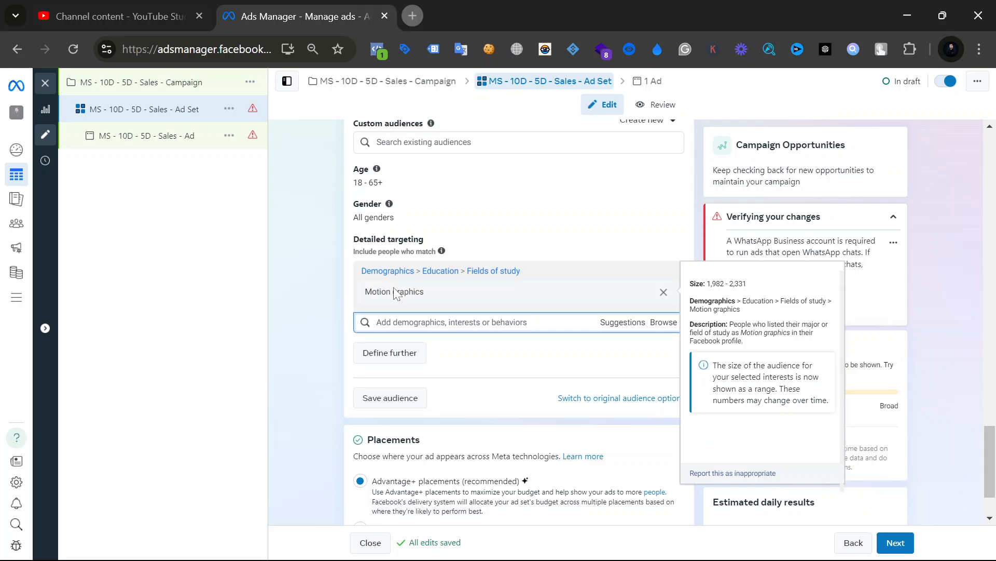
Review the audience summary offered for saving, close it without saving, and continue to the ad.
{"action": "left_click", "coordinate": [391, 398]}
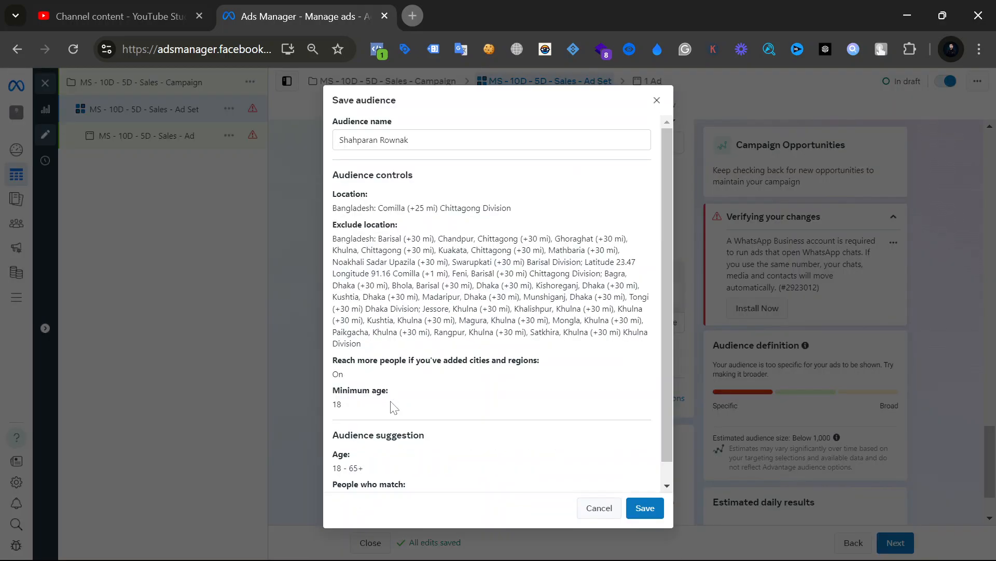
{"action": "scroll", "coordinate": [451, 358], "scroll_direction": "down", "scroll_amount": 1}
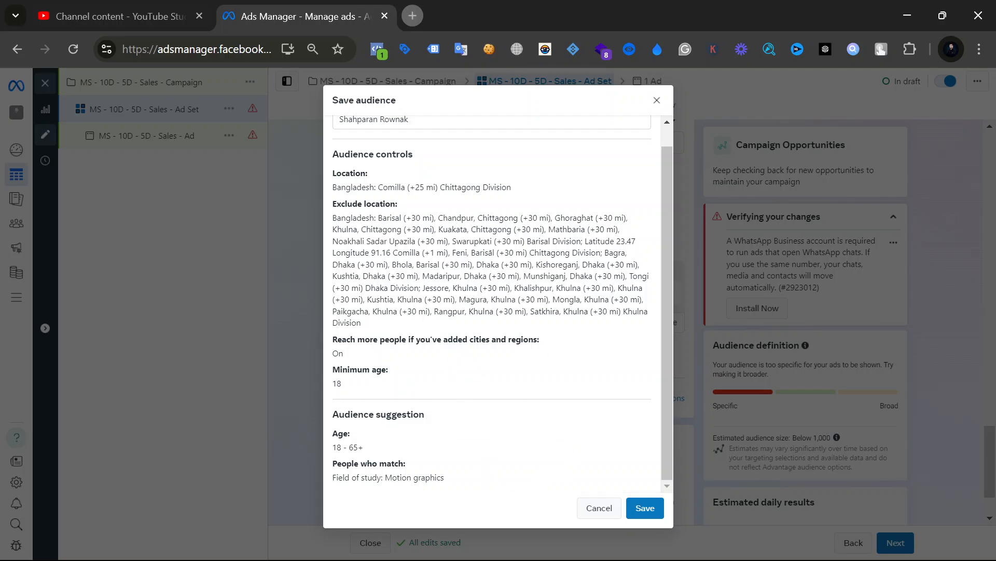
{"action": "left_click", "coordinate": [657, 100]}
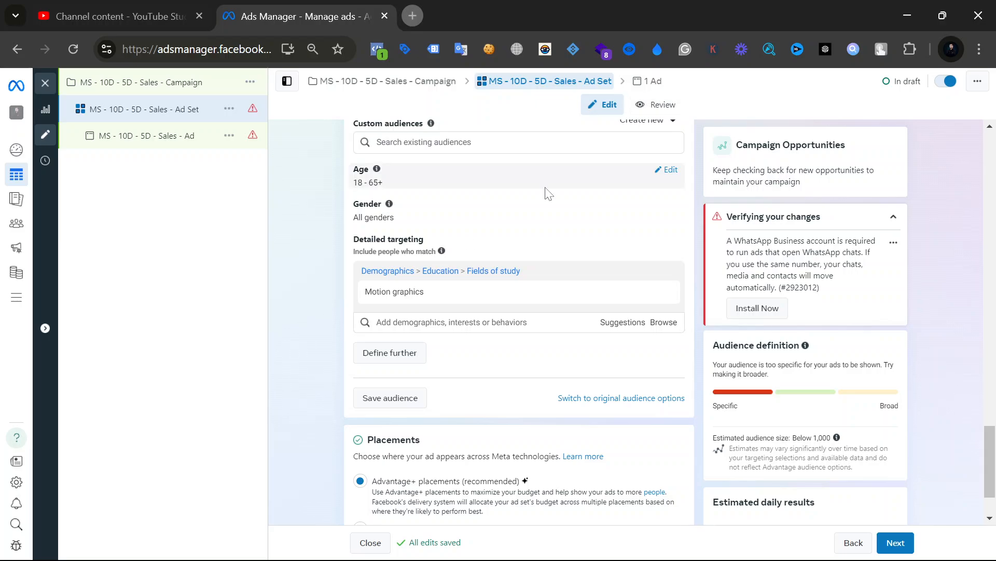
{"action": "scroll", "coordinate": [590, 318], "scroll_direction": "down", "scroll_amount": 2}
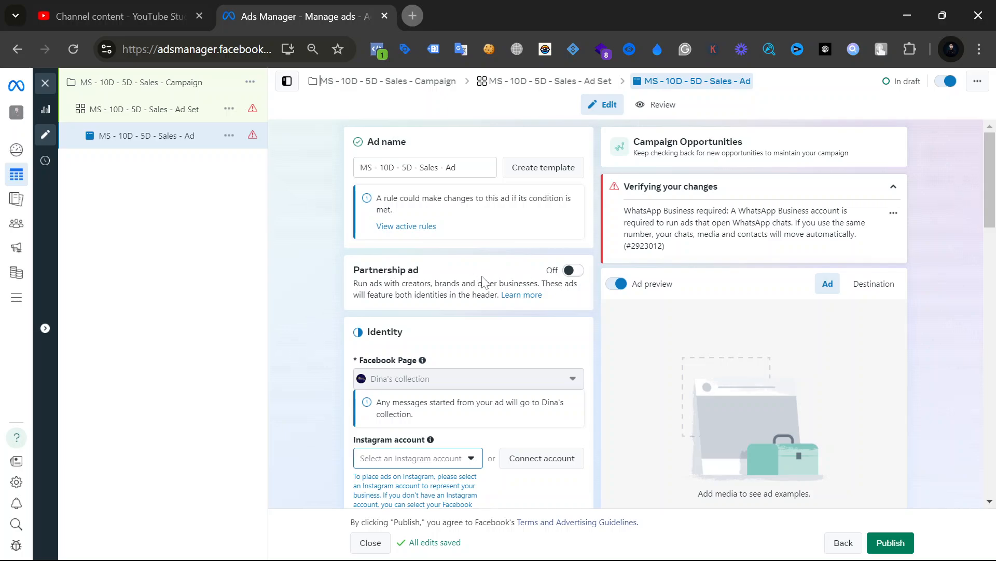
Try the Partnership ad option, check its ad code or post info entry, and turn the option back off.
{"action": "left_click", "coordinate": [579, 279]}
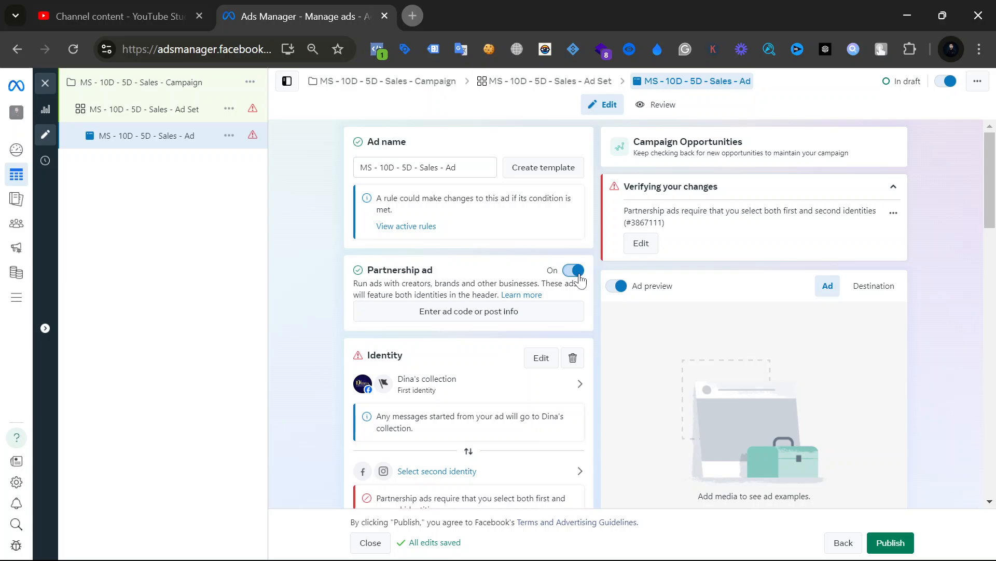
{"action": "left_click", "coordinate": [515, 314]}
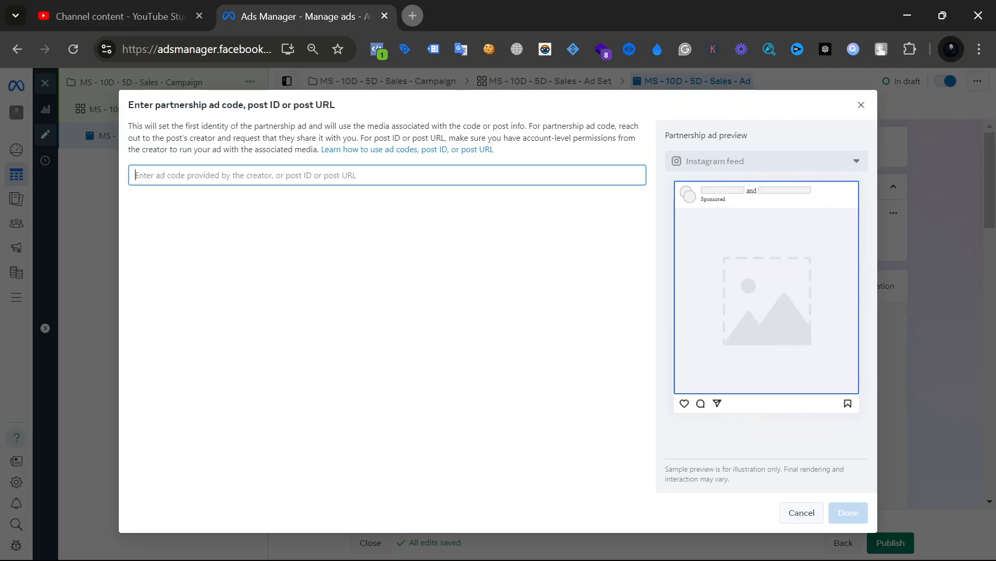
{"action": "left_click", "coordinate": [800, 513]}
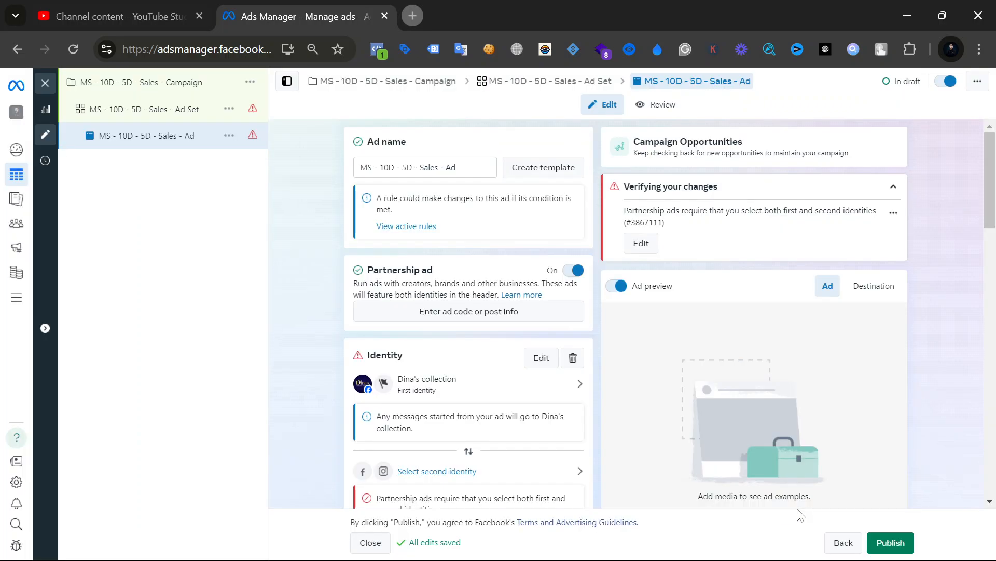
{"action": "scroll", "coordinate": [608, 221], "scroll_direction": "down", "scroll_amount": 3}
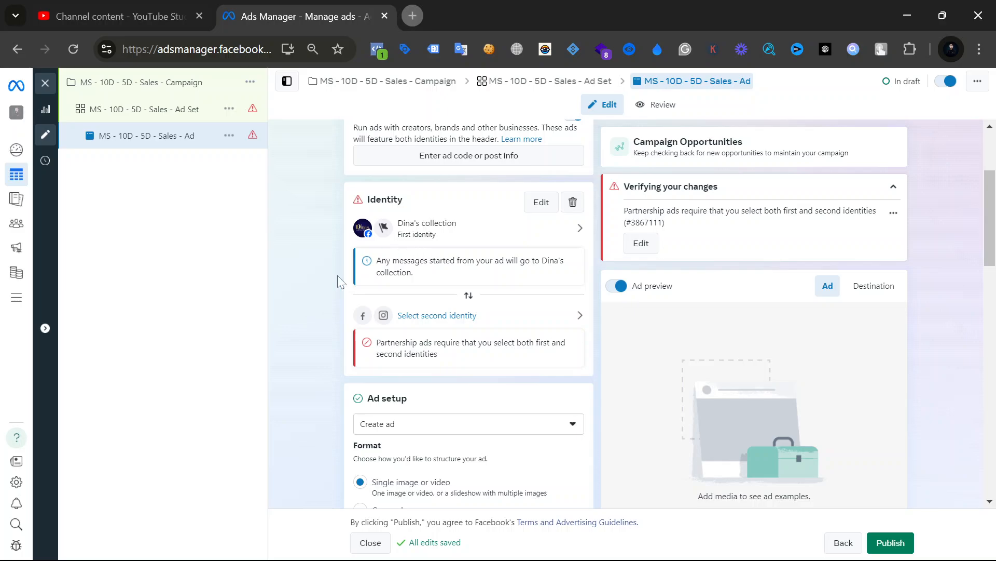
{"action": "scroll", "coordinate": [513, 262], "scroll_direction": "up", "scroll_amount": 1}
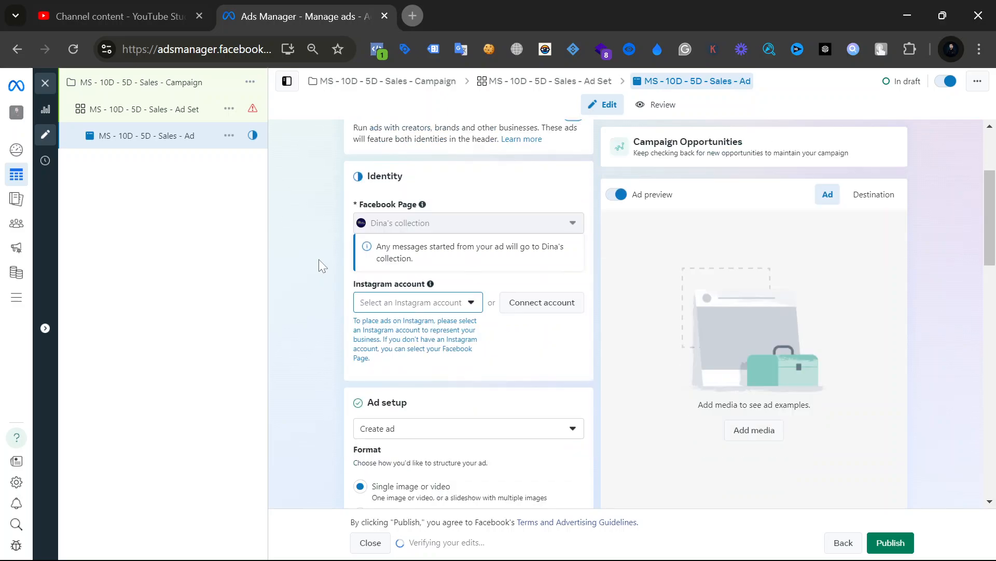
Set the ad setup to Use existing post.
{"action": "scroll", "coordinate": [318, 260], "scroll_direction": "down", "scroll_amount": 1}
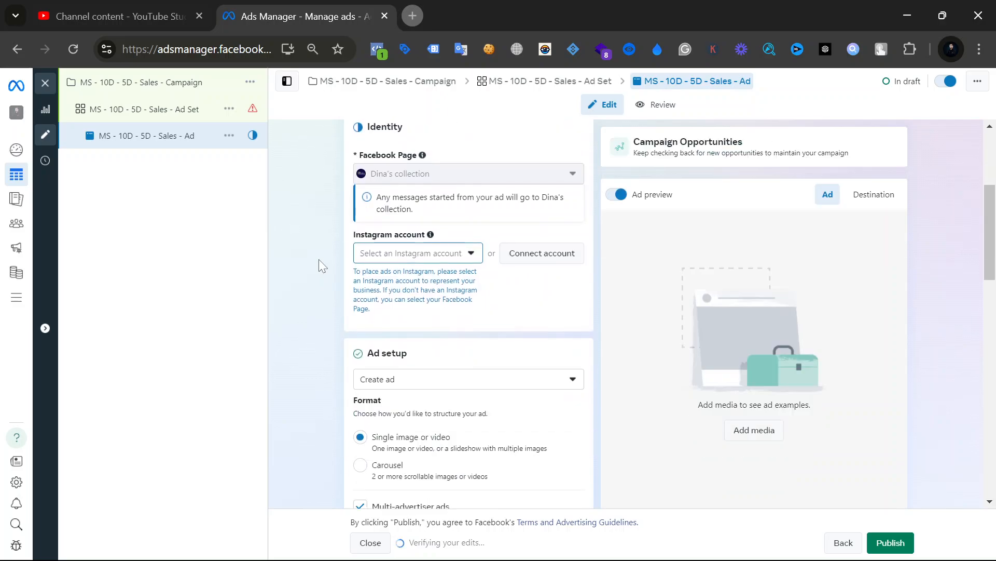
{"action": "scroll", "coordinate": [319, 259], "scroll_direction": "down", "scroll_amount": 2}
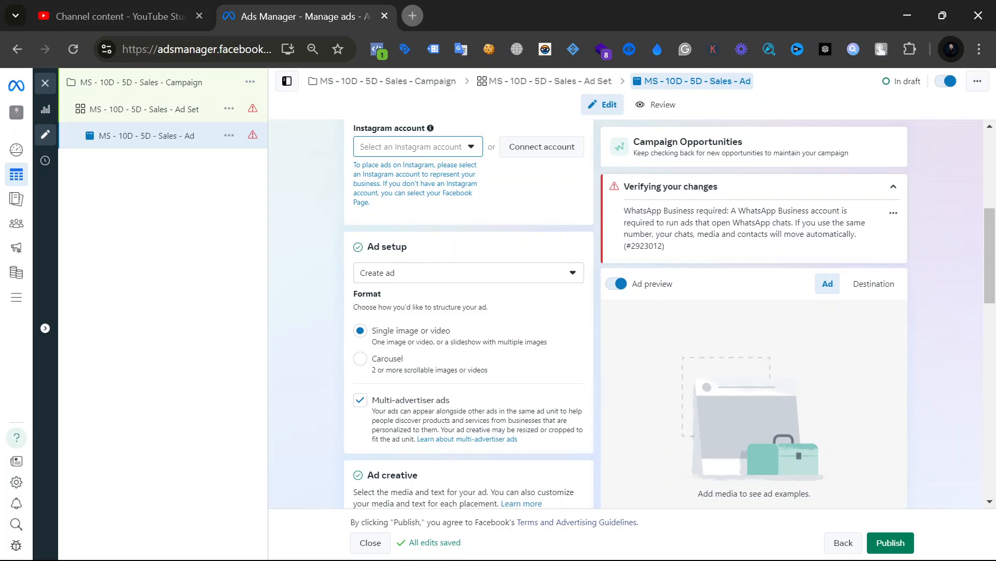
{"action": "left_click_drag", "start_coordinate": [368, 246], "coordinate": [421, 250]}
{"action": "left_click", "coordinate": [477, 249]}
{"action": "left_click", "coordinate": [456, 275]}
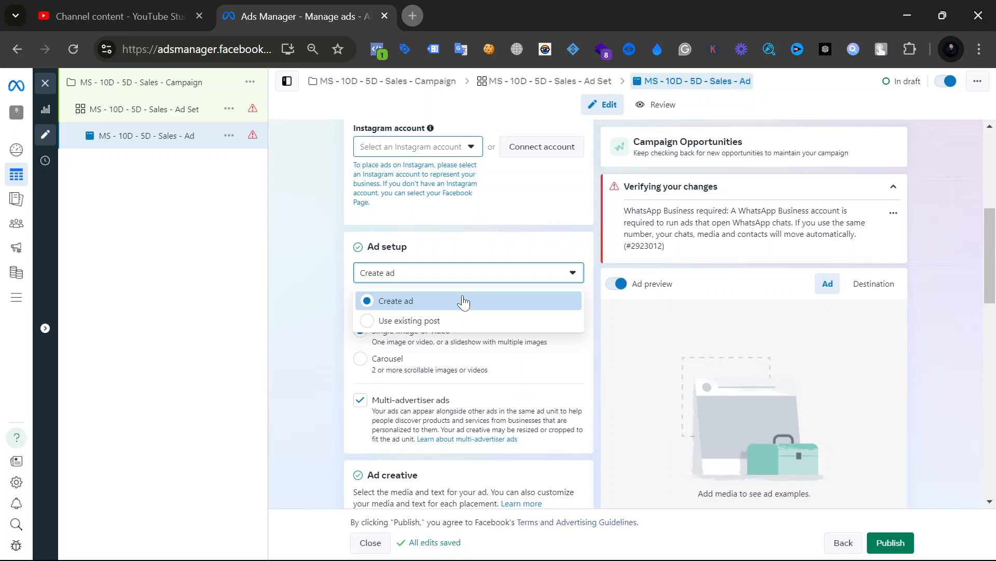
{"action": "left_click", "coordinate": [319, 292]}
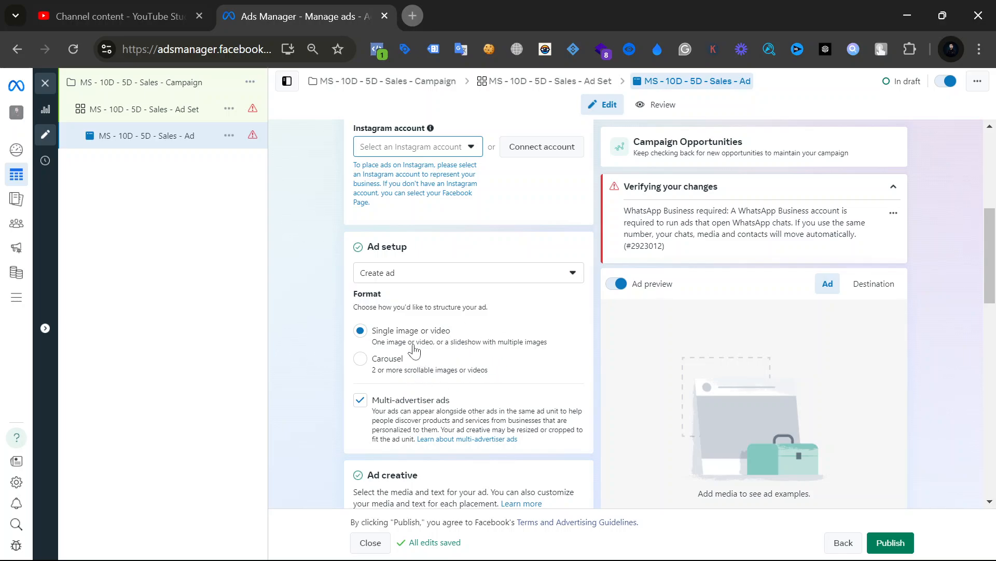
{"action": "left_click", "coordinate": [429, 275]}
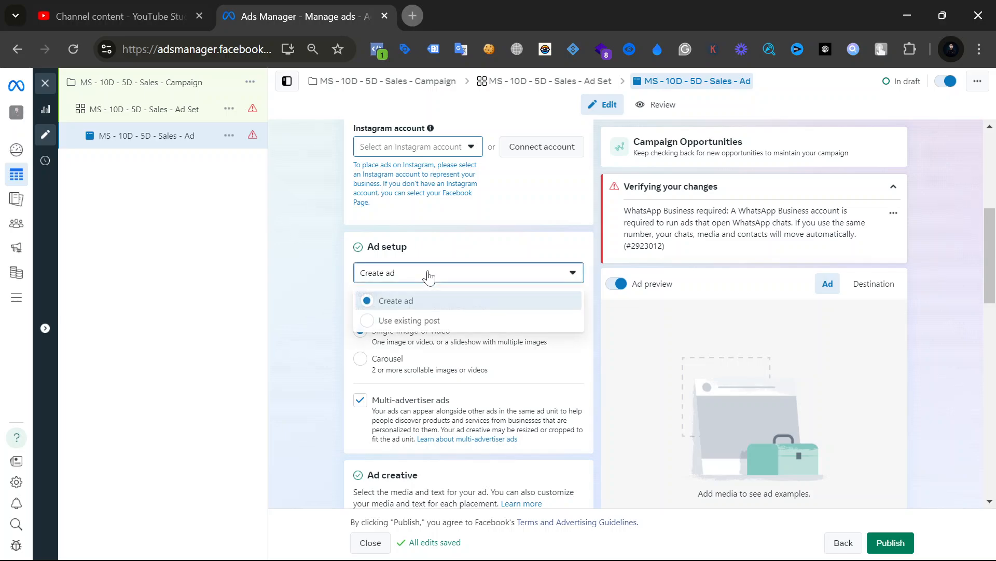
{"action": "left_click", "coordinate": [424, 321]}
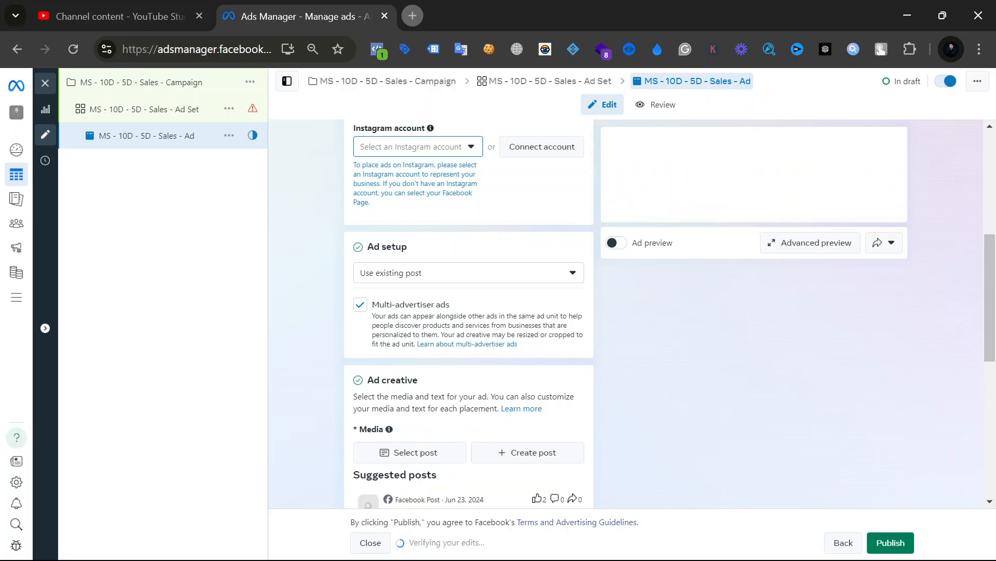
Select the Facebook photo post dated Jul 17, 2024 with #SaveBangladeshiStudents as the ad's creative.
{"action": "scroll", "coordinate": [489, 405], "scroll_direction": "down", "scroll_amount": 1}
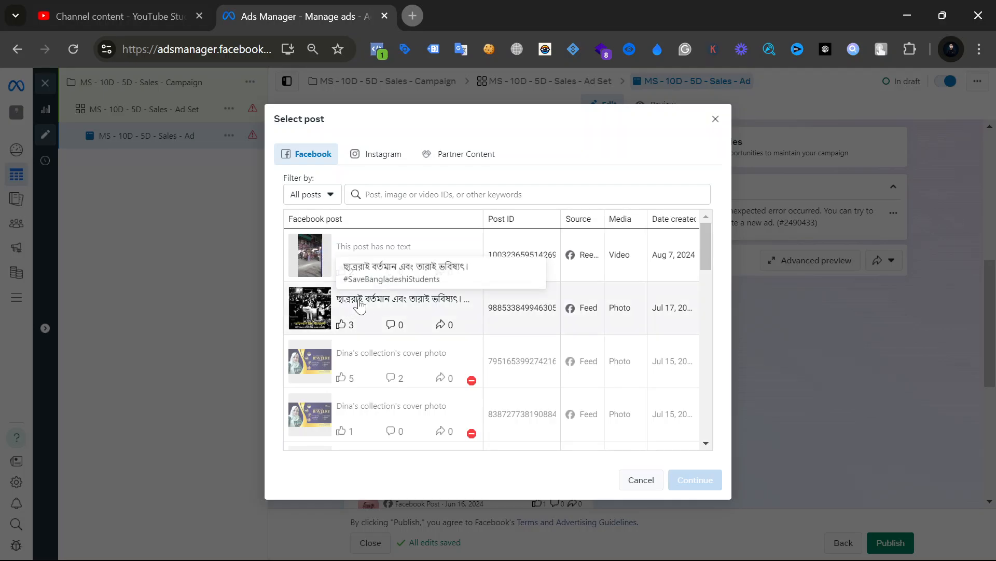
{"action": "scroll", "coordinate": [420, 306], "scroll_direction": "down", "scroll_amount": 3}
{"action": "scroll", "coordinate": [422, 306], "scroll_direction": "down", "scroll_amount": 2}
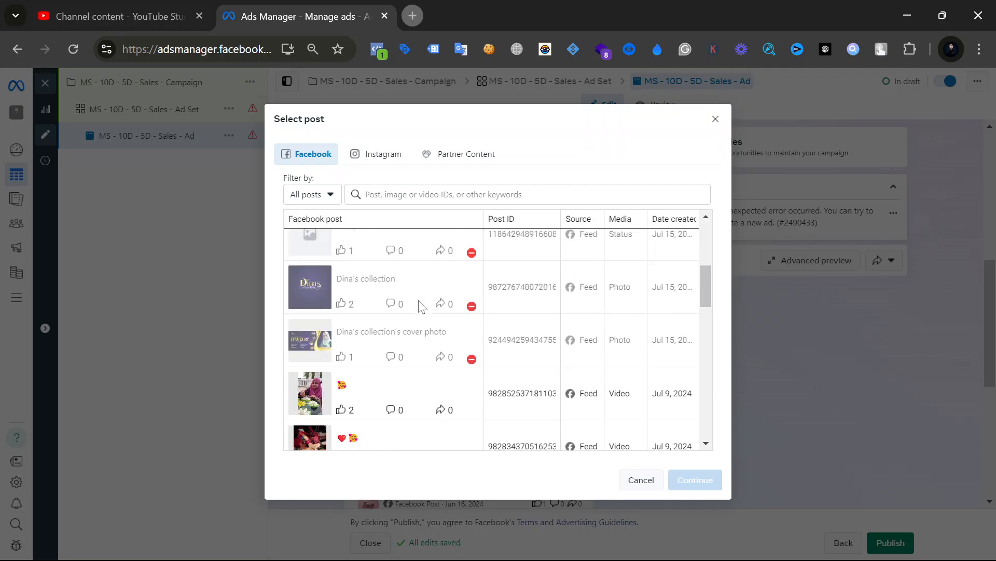
{"action": "scroll", "coordinate": [420, 307], "scroll_direction": "down", "scroll_amount": 2}
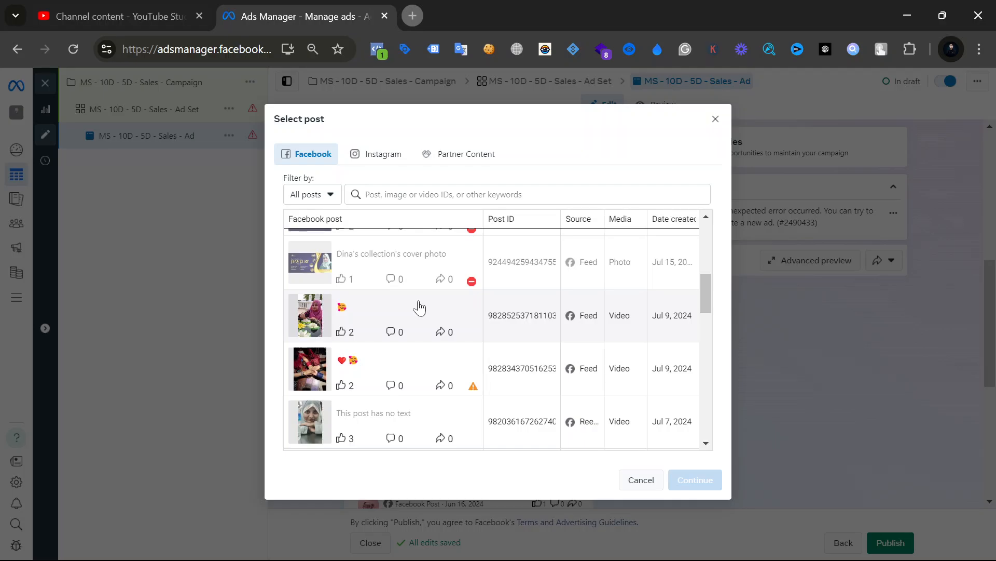
{"action": "scroll", "coordinate": [419, 307], "scroll_direction": "up", "scroll_amount": 6}
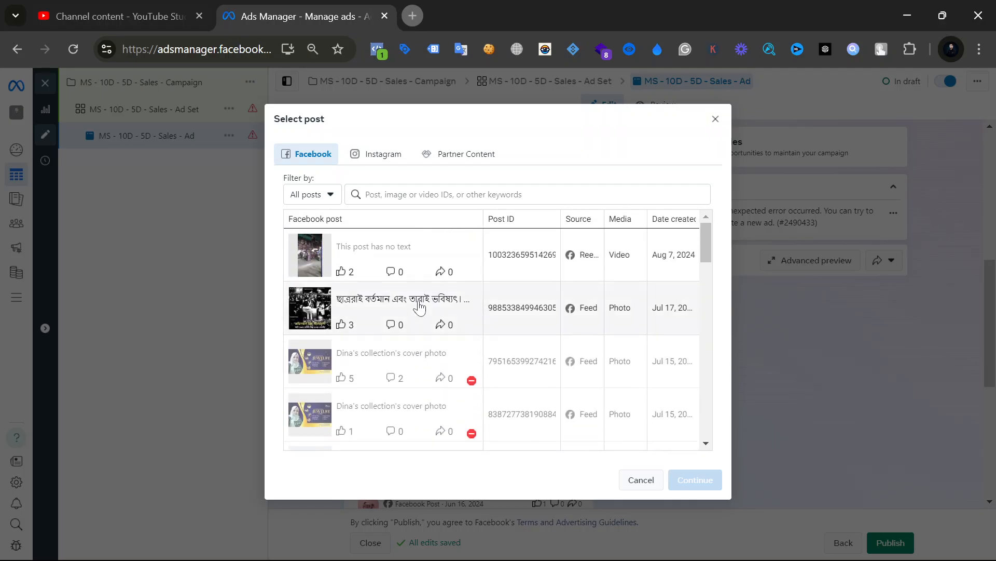
{"action": "left_click", "coordinate": [420, 306]}
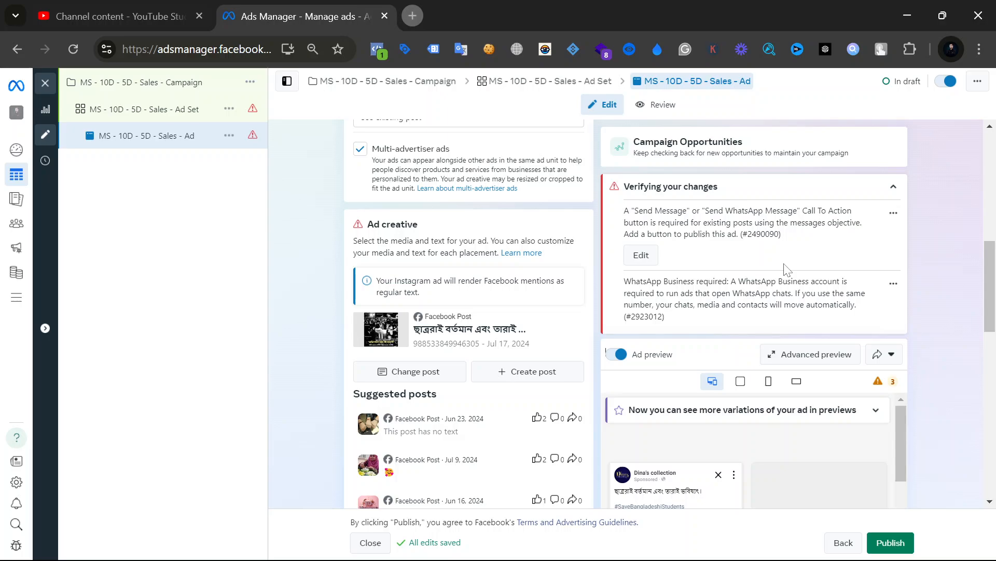
Review the ad preview's placement delivery warnings and the Facebook in-stream videos placement editor, leaving the placement unedited.
{"action": "left_click", "coordinate": [887, 382]}
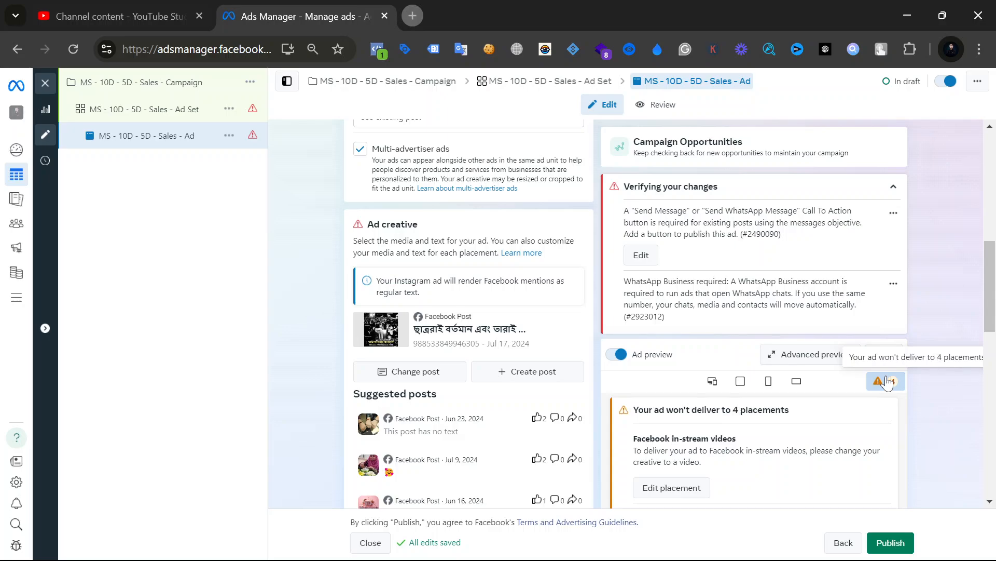
{"action": "scroll", "coordinate": [888, 382], "scroll_direction": "down", "scroll_amount": 7}
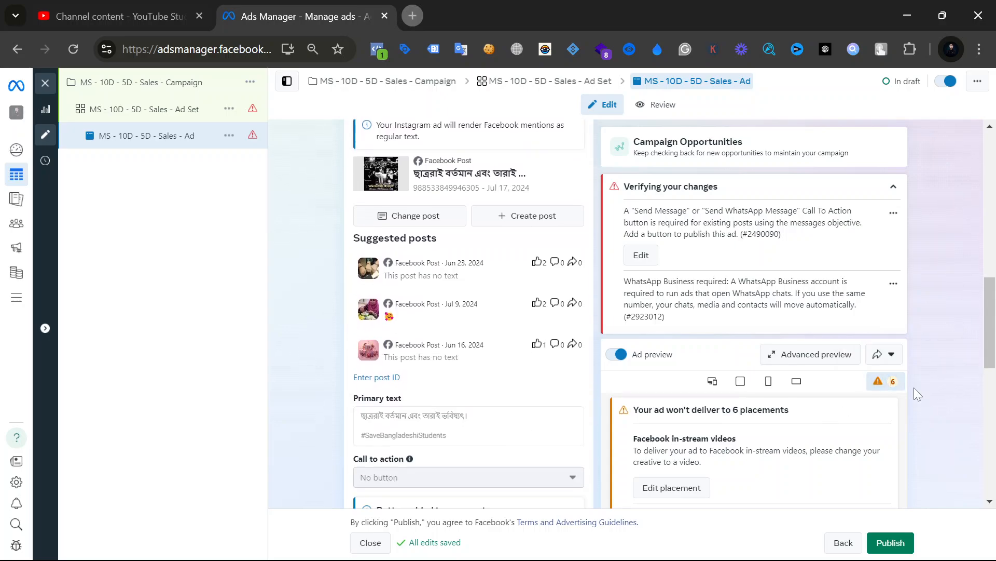
{"action": "scroll", "coordinate": [914, 387], "scroll_direction": "up", "scroll_amount": 2}
{"action": "scroll", "coordinate": [914, 387], "scroll_direction": "down", "scroll_amount": 3}
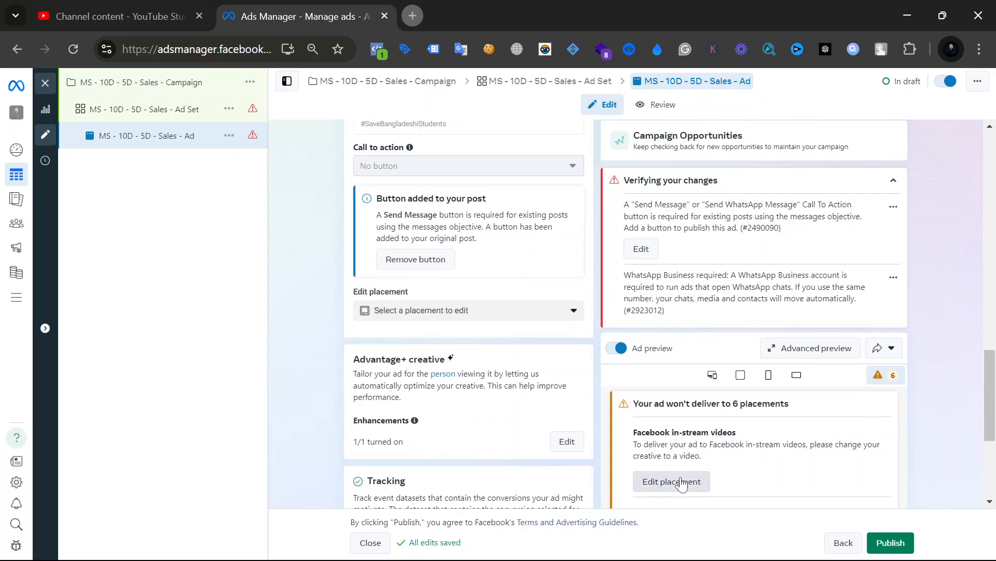
{"action": "left_click", "coordinate": [681, 483]}
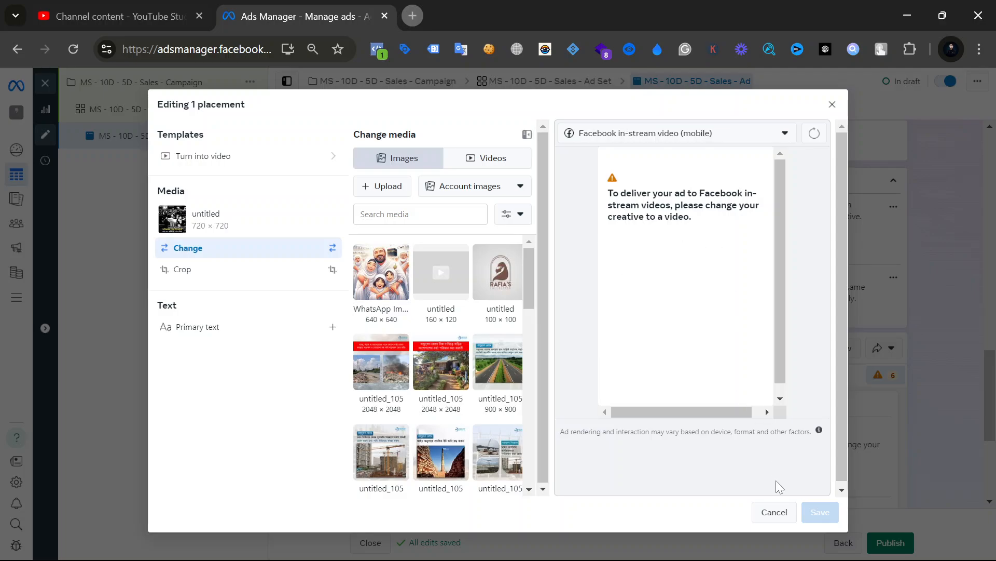
{"action": "left_click", "coordinate": [775, 512]}
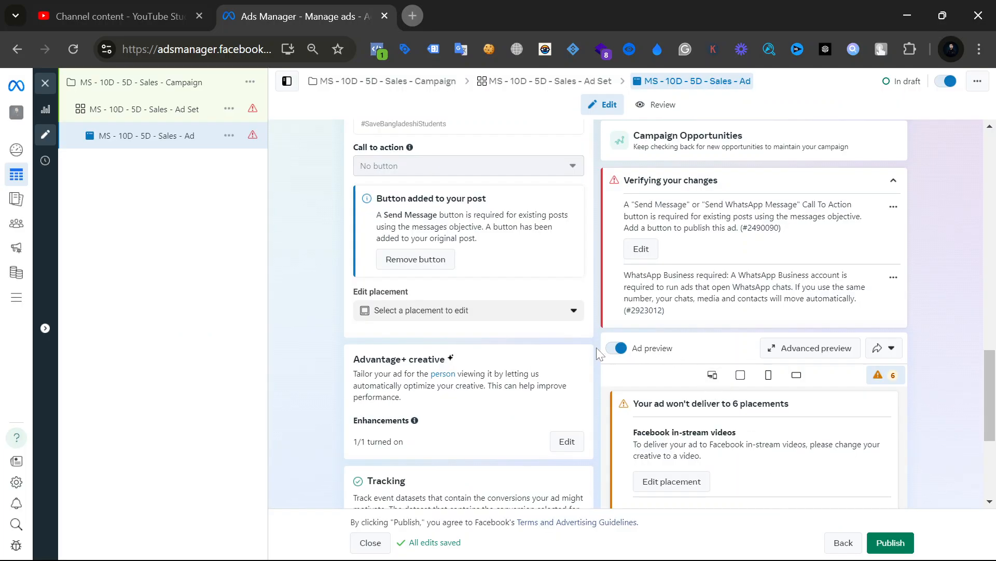
Examine the selected post, its call to action settings and the issues listed under Verifying your changes.
{"action": "scroll", "coordinate": [562, 278], "scroll_direction": "up", "scroll_amount": 5}
{"action": "scroll", "coordinate": [497, 192], "scroll_direction": "up", "scroll_amount": 1}
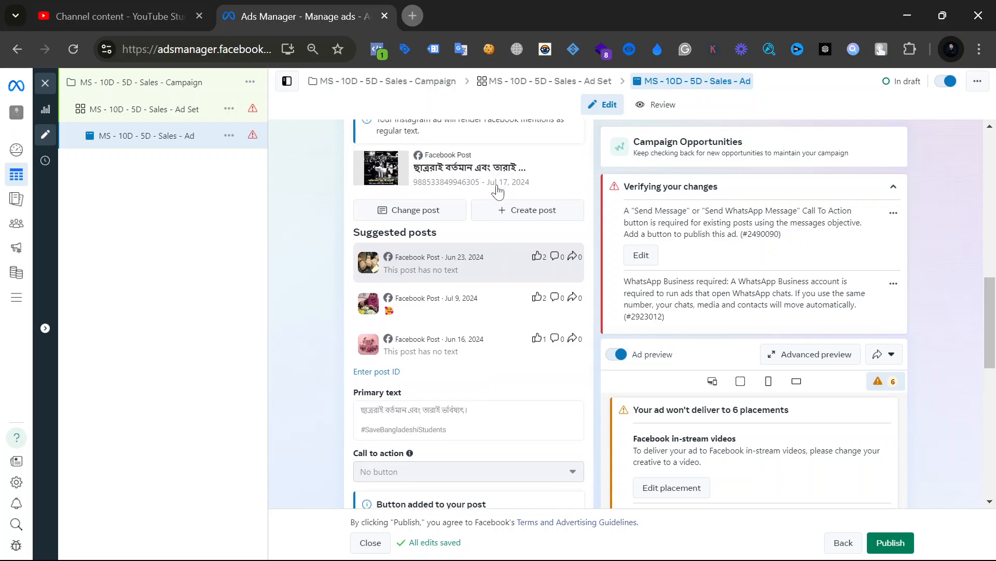
{"action": "scroll", "coordinate": [439, 227], "scroll_direction": "down", "scroll_amount": 1}
{"action": "scroll", "coordinate": [438, 228], "scroll_direction": "down", "scroll_amount": 1}
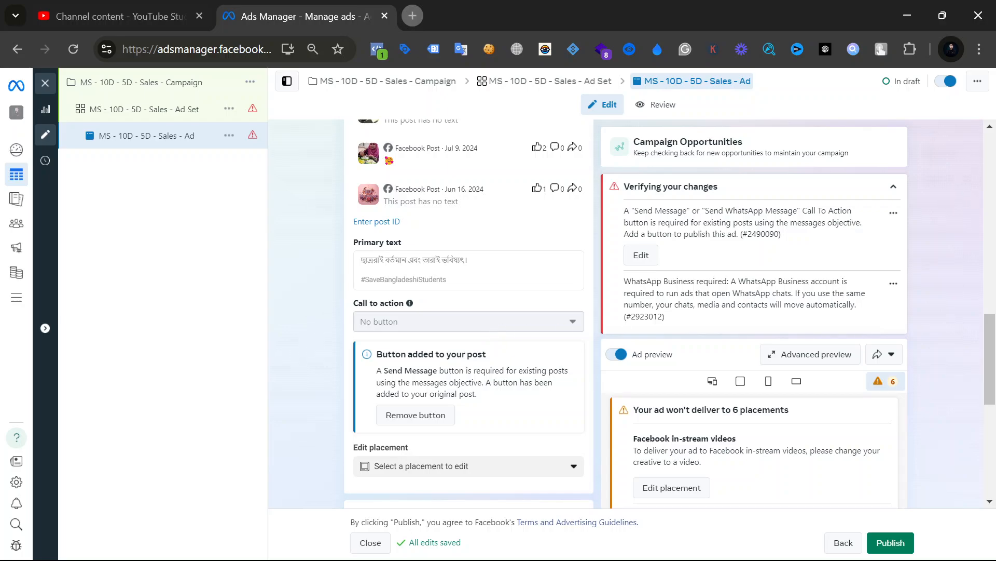
{"action": "left_click_drag", "start_coordinate": [624, 187], "coordinate": [732, 191]}
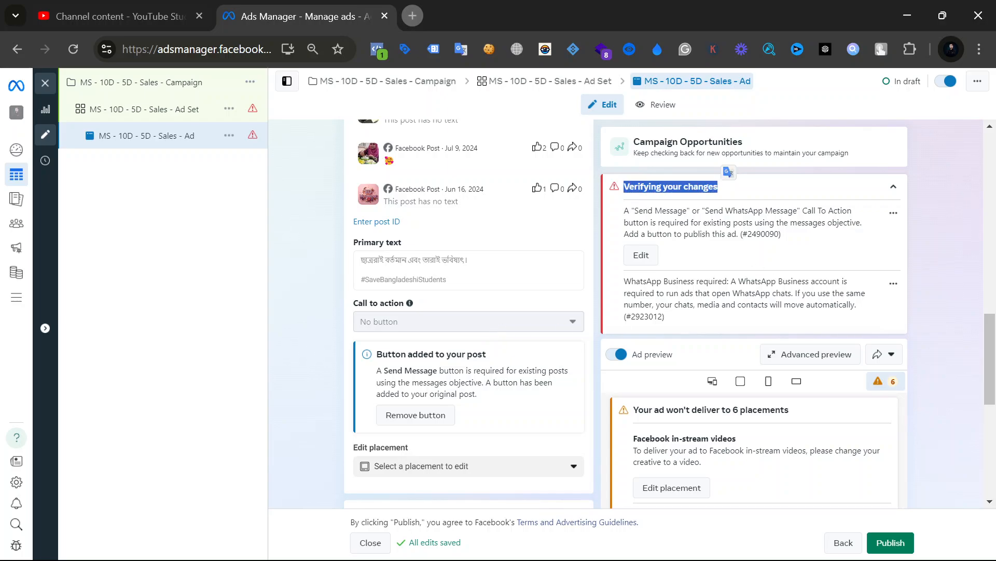
Examine the call to action issue under Verifying your changes and open the ad creative setting it refers to.
{"action": "left_click_drag", "start_coordinate": [634, 211], "coordinate": [793, 210]}
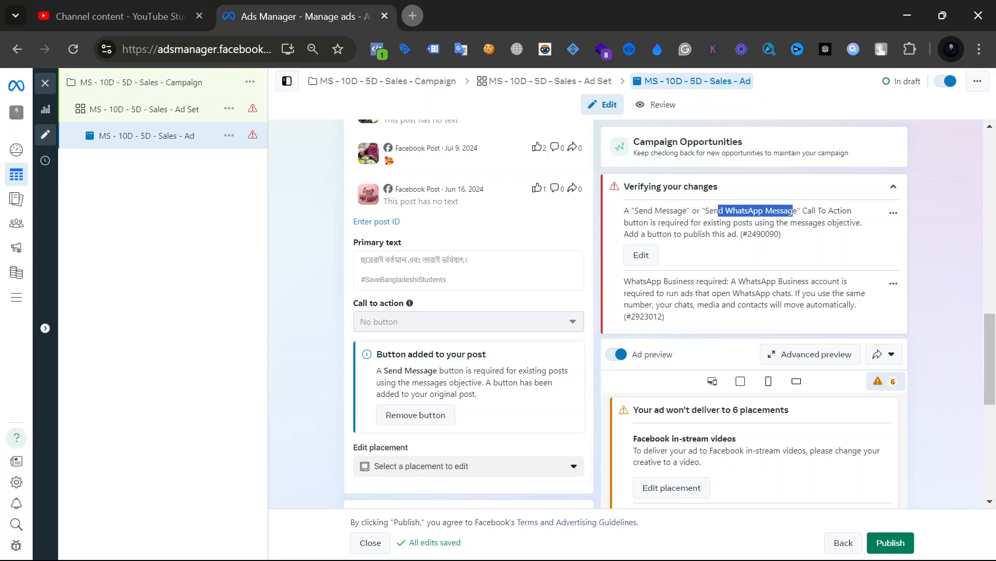
{"action": "left_click_drag", "start_coordinate": [798, 211], "coordinate": [847, 211]}
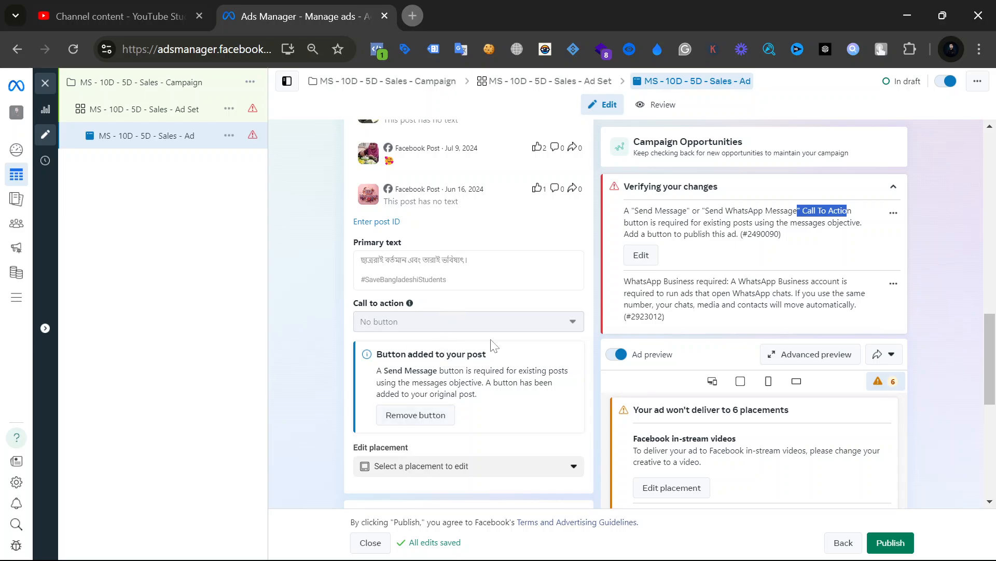
{"action": "left_click", "coordinate": [541, 322]}
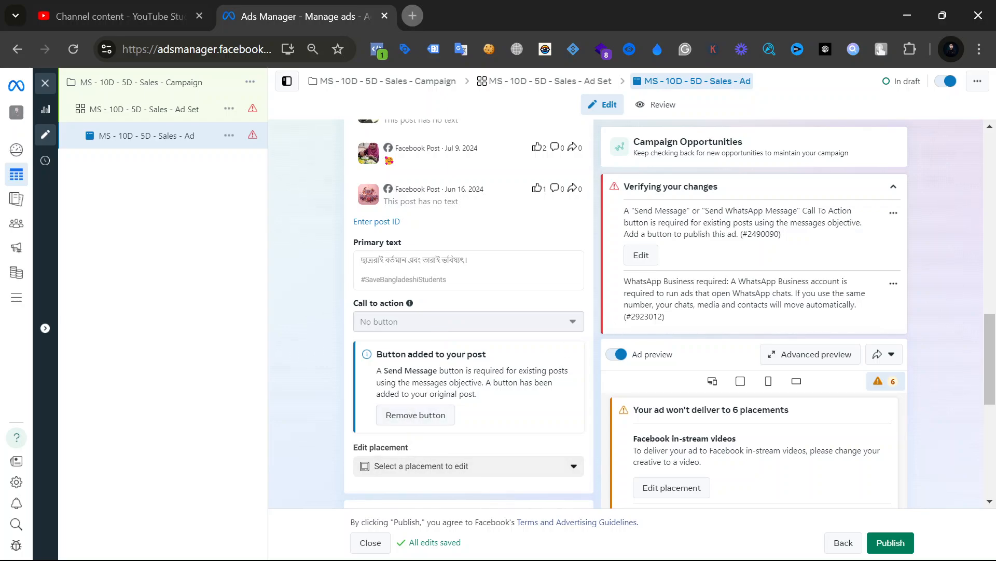
{"action": "left_click", "coordinate": [643, 253]}
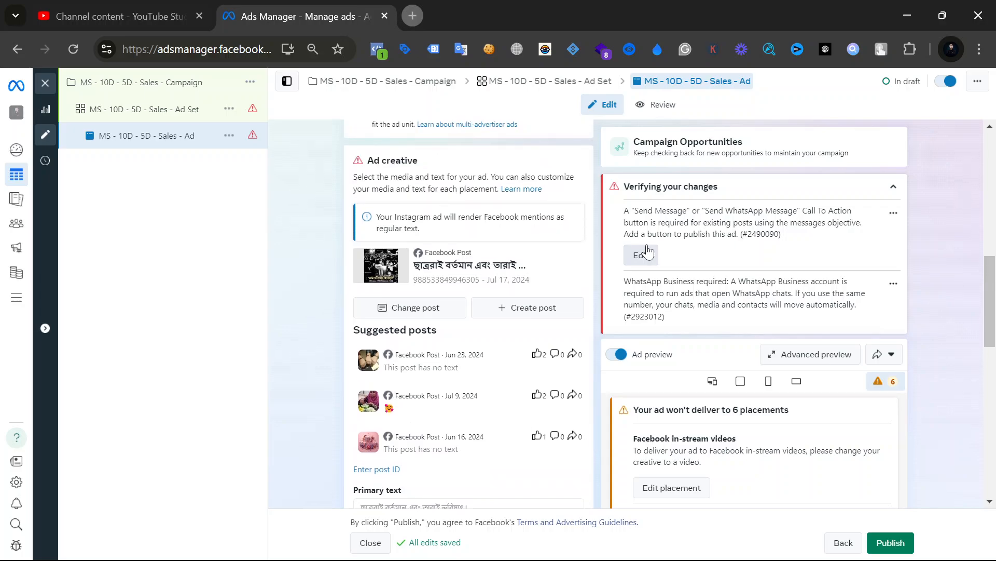
{"action": "left_click", "coordinate": [640, 255]}
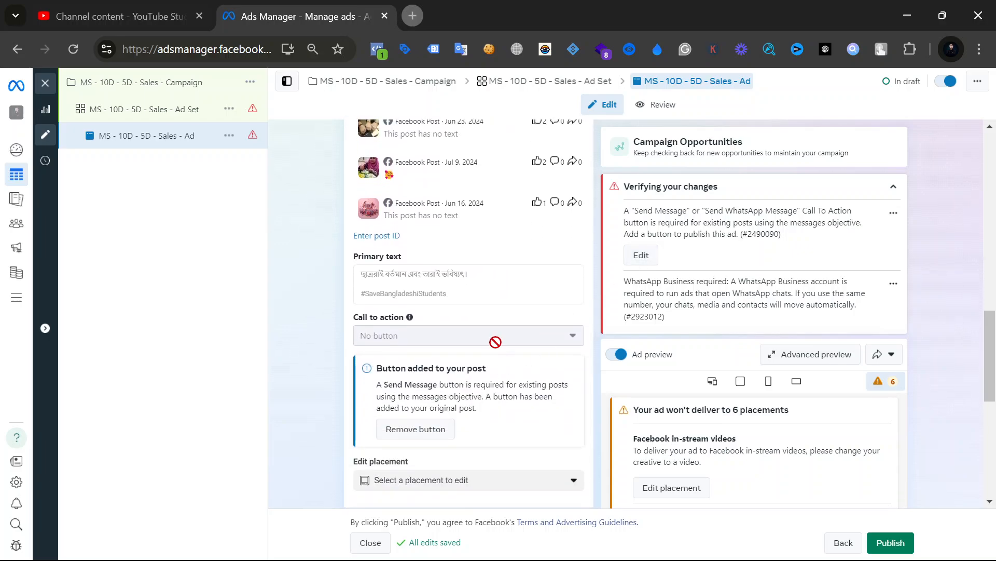
Try to remove the Send Message button that was added to the selected post.
{"action": "left_click", "coordinate": [397, 431]}
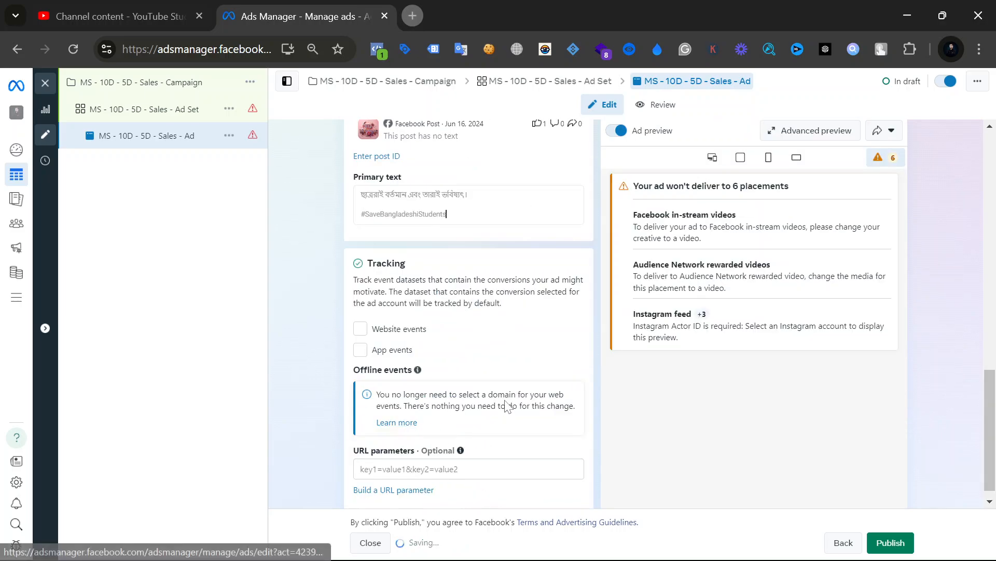
{"action": "scroll", "coordinate": [478, 401], "scroll_direction": "up", "scroll_amount": 4}
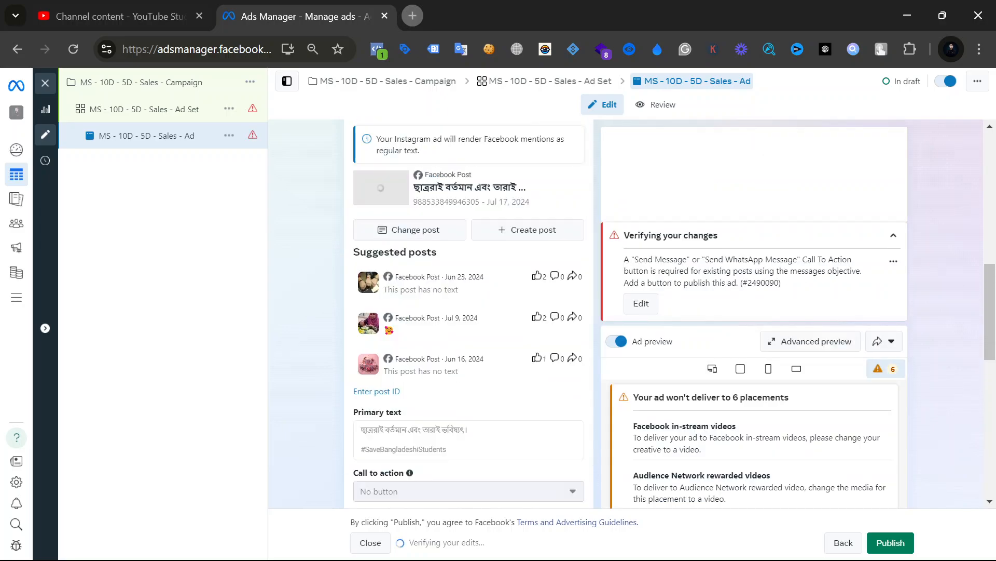
{"action": "scroll", "coordinate": [478, 402], "scroll_direction": "down", "scroll_amount": 3}
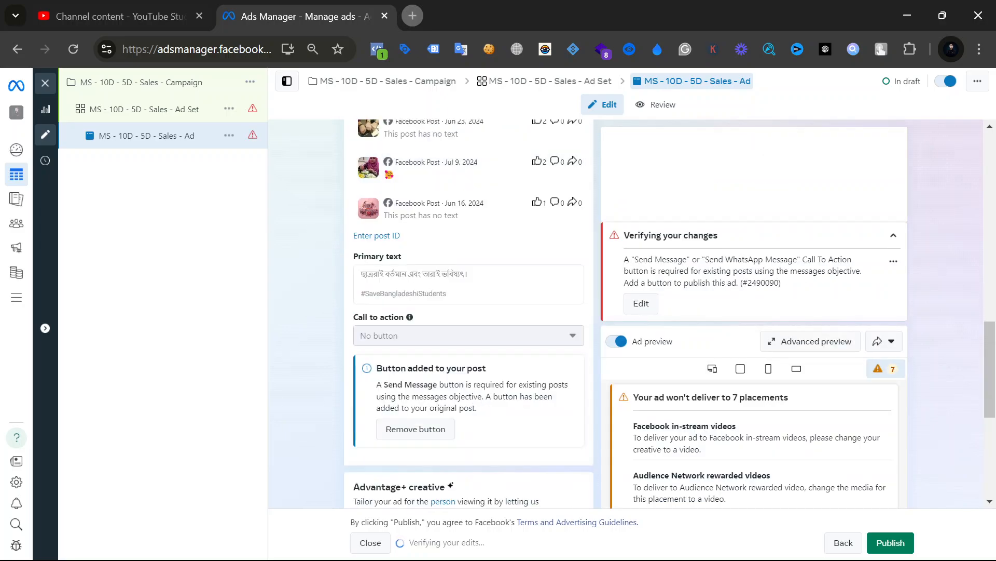
{"action": "left_click", "coordinate": [418, 430]}
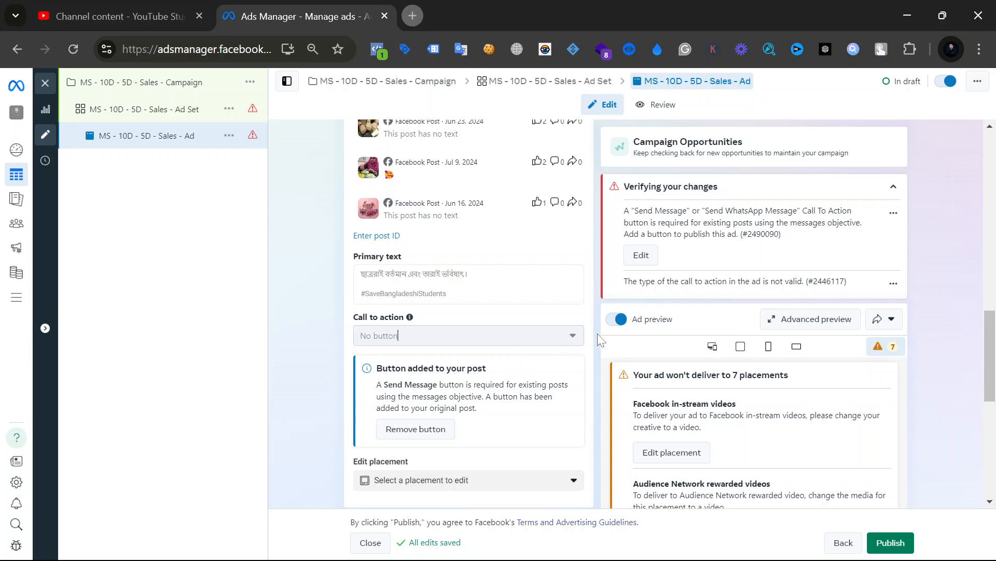
Show the ad preview for all placements and look through the Facebook Feed and other placement renderings.
{"action": "scroll", "coordinate": [597, 334], "scroll_direction": "down", "scroll_amount": 3}
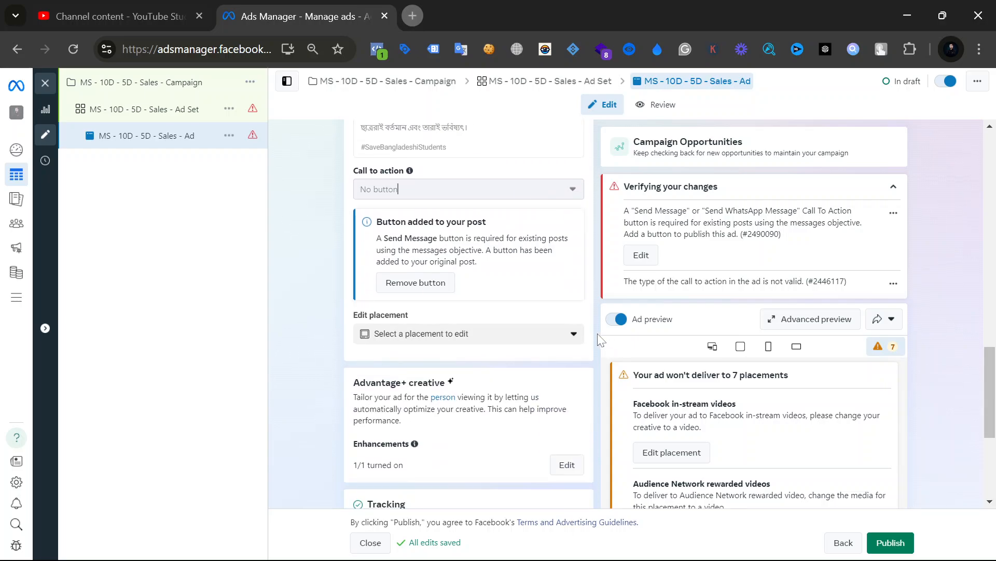
{"action": "left_click", "coordinate": [712, 346]}
{"action": "scroll", "coordinate": [725, 355], "scroll_direction": "down", "scroll_amount": 1}
{"action": "scroll", "coordinate": [726, 355], "scroll_direction": "down", "scroll_amount": 5}
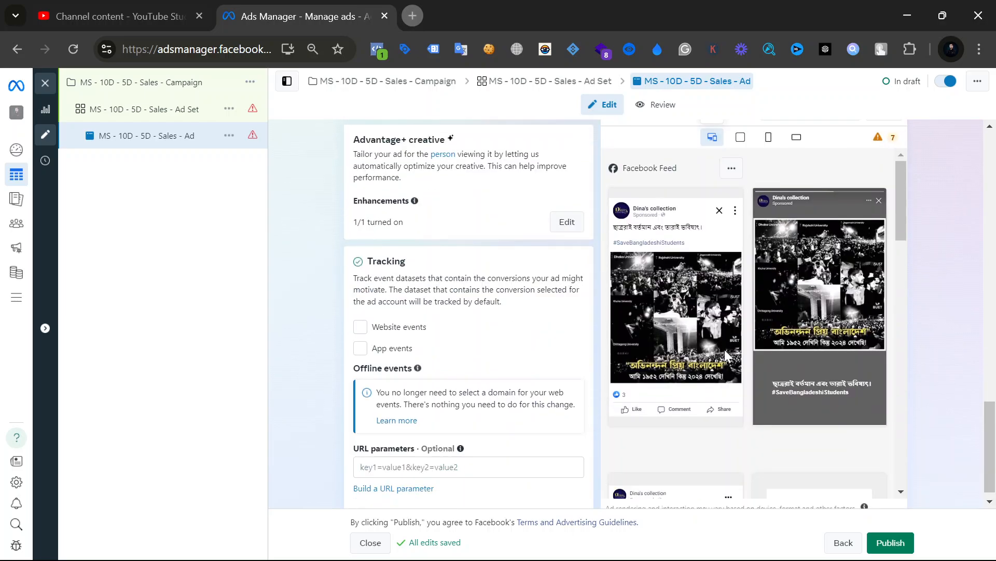
{"action": "scroll", "coordinate": [755, 322], "scroll_direction": "down", "scroll_amount": 2}
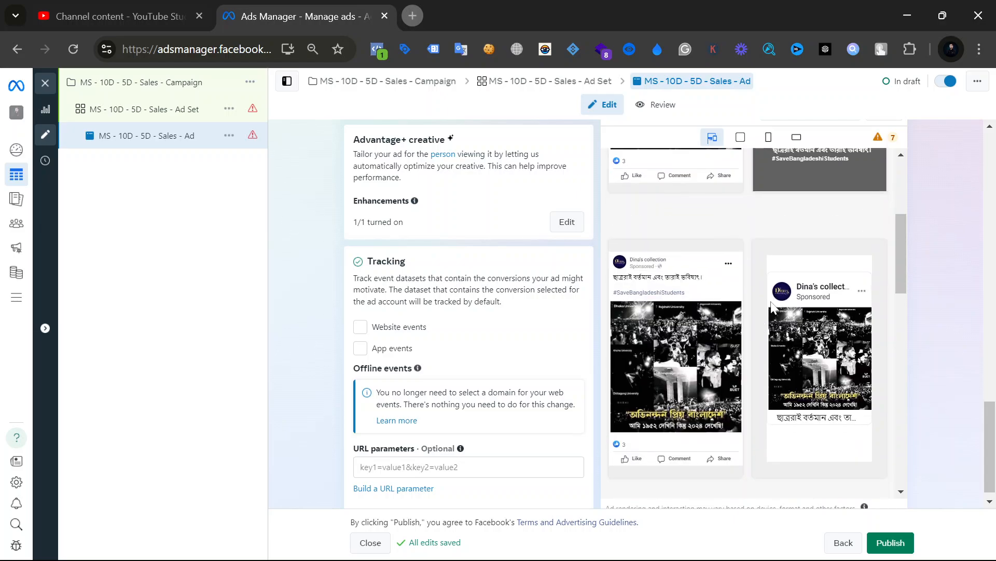
{"action": "scroll", "coordinate": [748, 330], "scroll_direction": "up", "scroll_amount": 3}
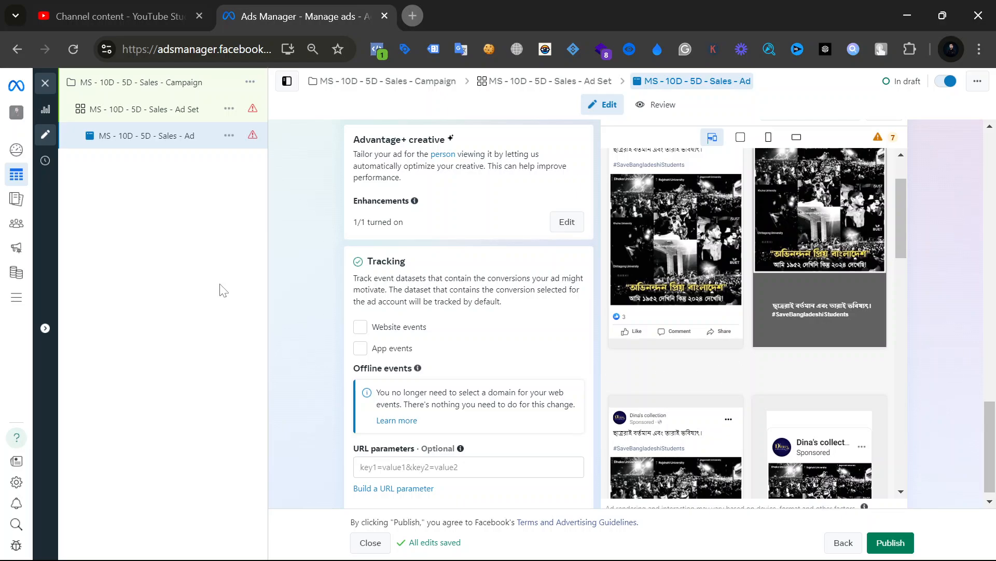
{"action": "scroll", "coordinate": [383, 253], "scroll_direction": "up", "scroll_amount": 2}
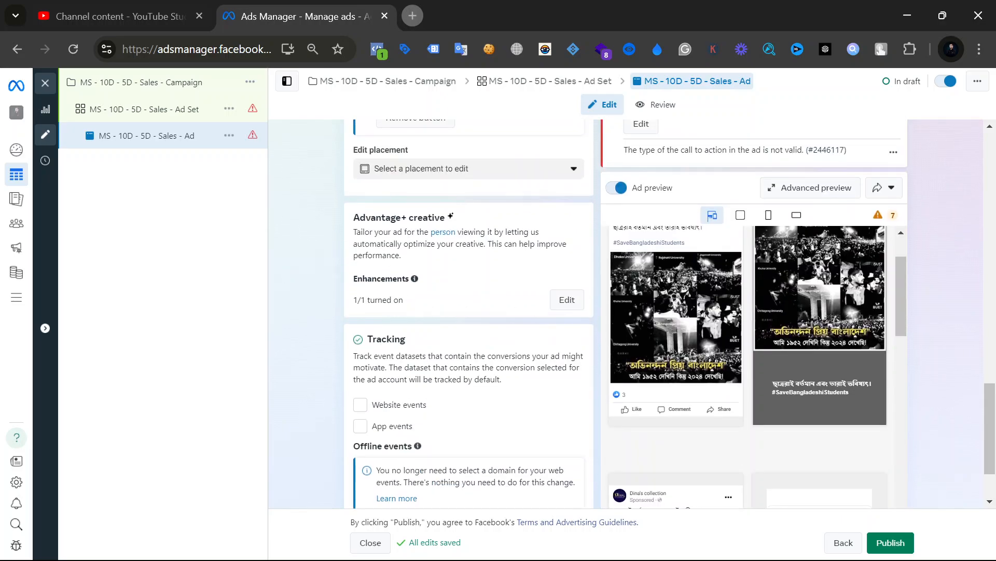
Review the Advantage+ creative enhancements and their advanced preview, leaving the optimizations unedited.
{"action": "left_click_drag", "start_coordinate": [353, 218], "coordinate": [456, 227]}
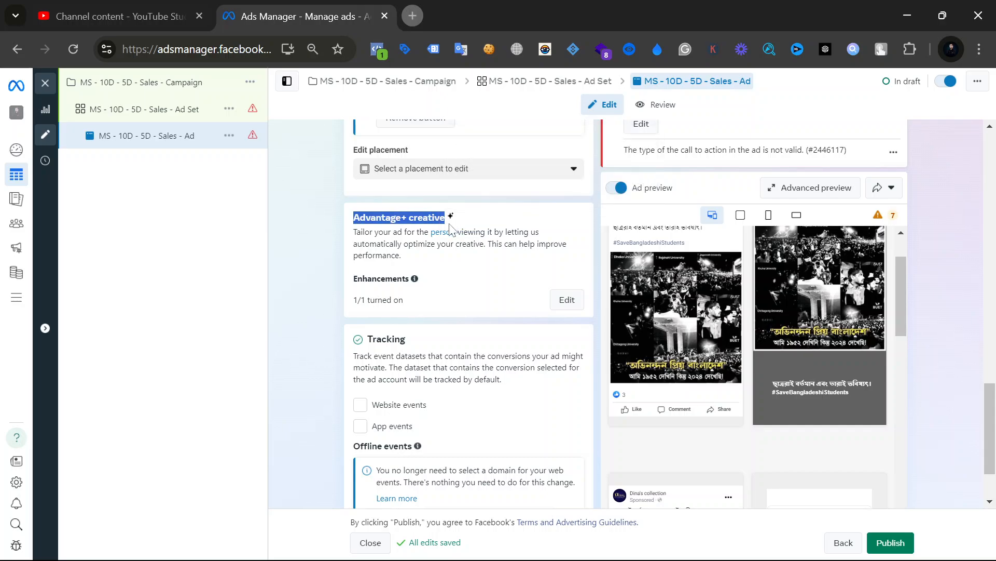
{"action": "left_click_drag", "start_coordinate": [407, 302], "coordinate": [350, 301]}
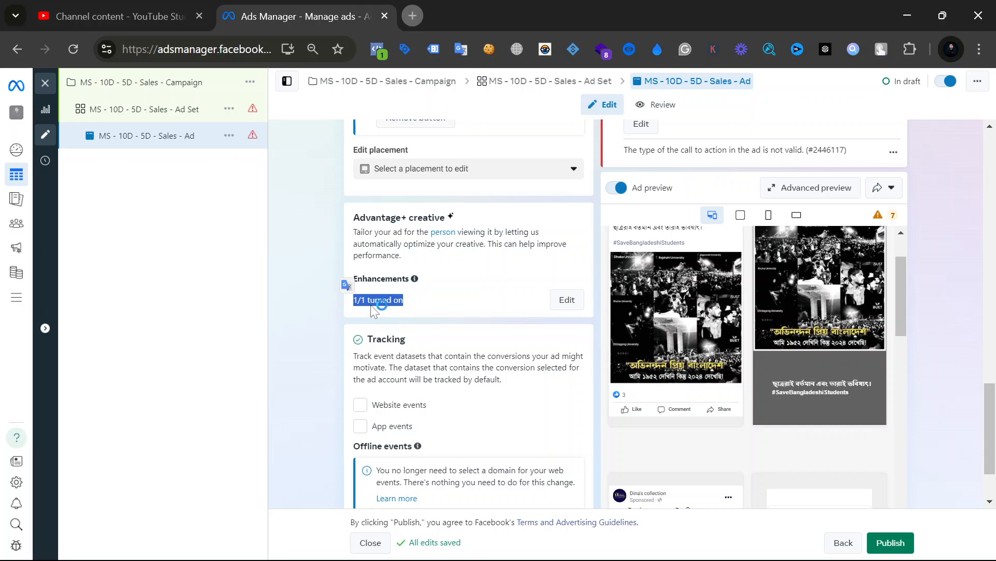
{"action": "left_click", "coordinate": [463, 296]}
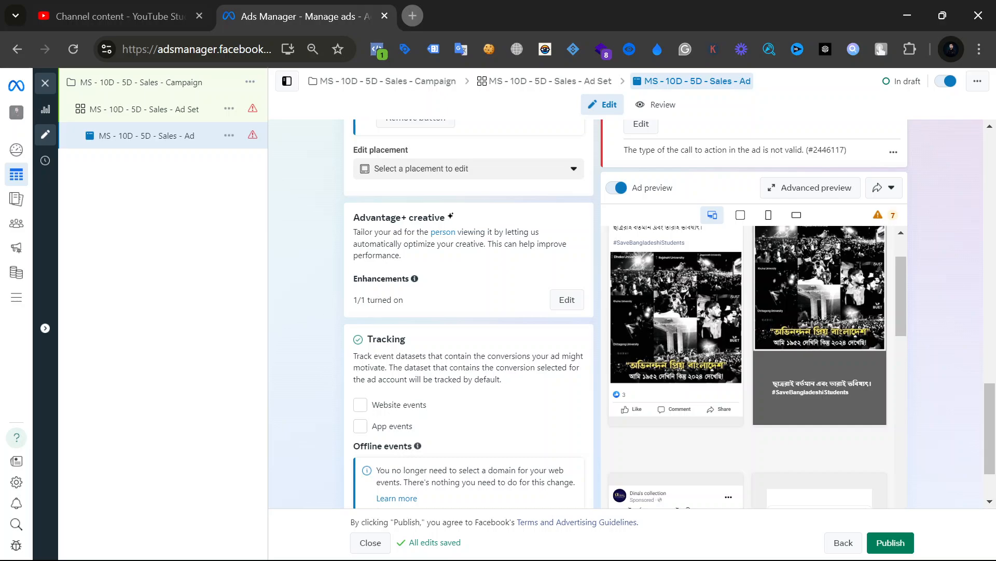
{"action": "double_click", "coordinate": [363, 299]}
{"action": "left_click", "coordinate": [567, 300]}
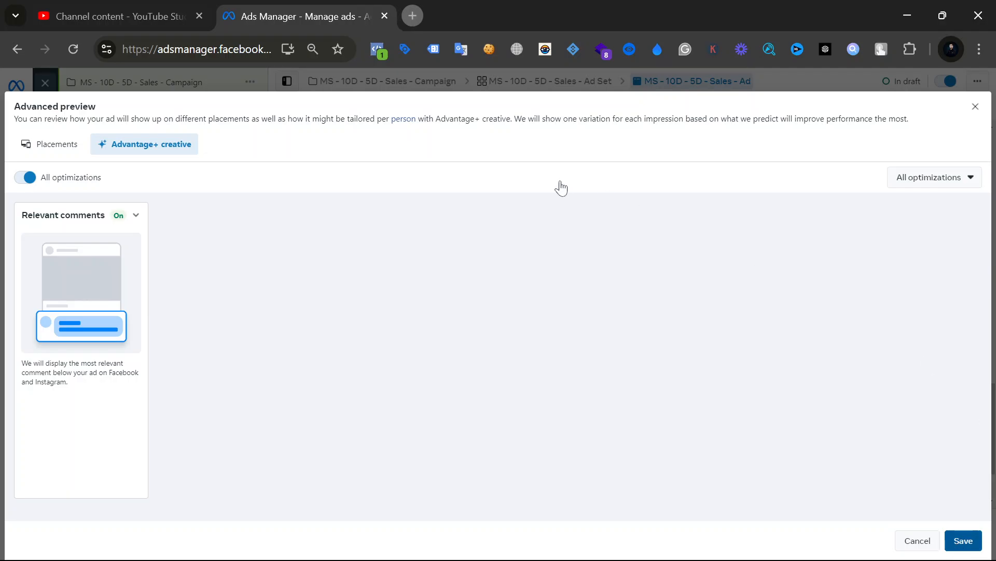
{"action": "left_click", "coordinate": [976, 106]}
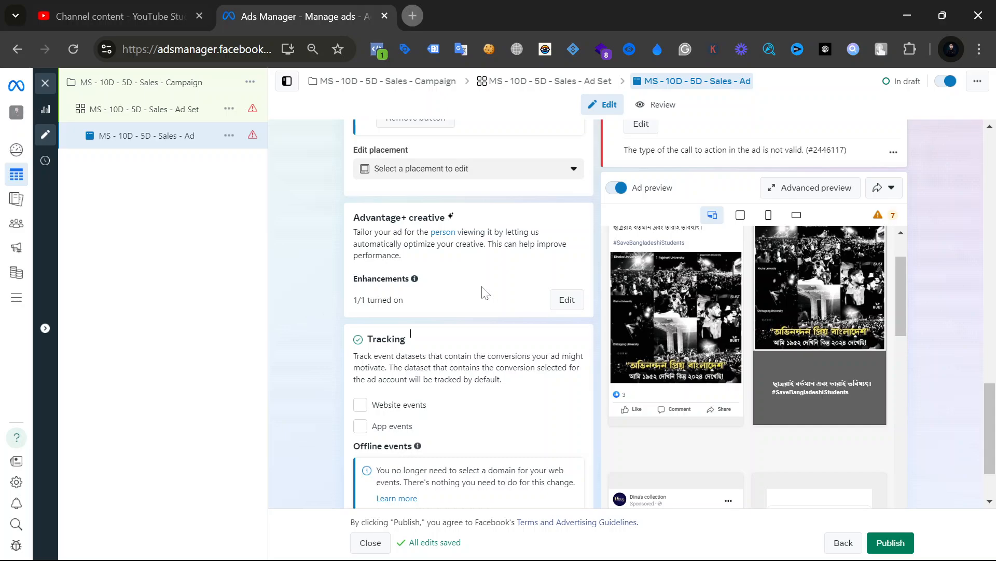
Collapse the Verifying your changes section and check the ad preview's placement delivery warnings, returning to the placement previews.
{"action": "scroll", "coordinate": [742, 386], "scroll_direction": "down", "scroll_amount": 2}
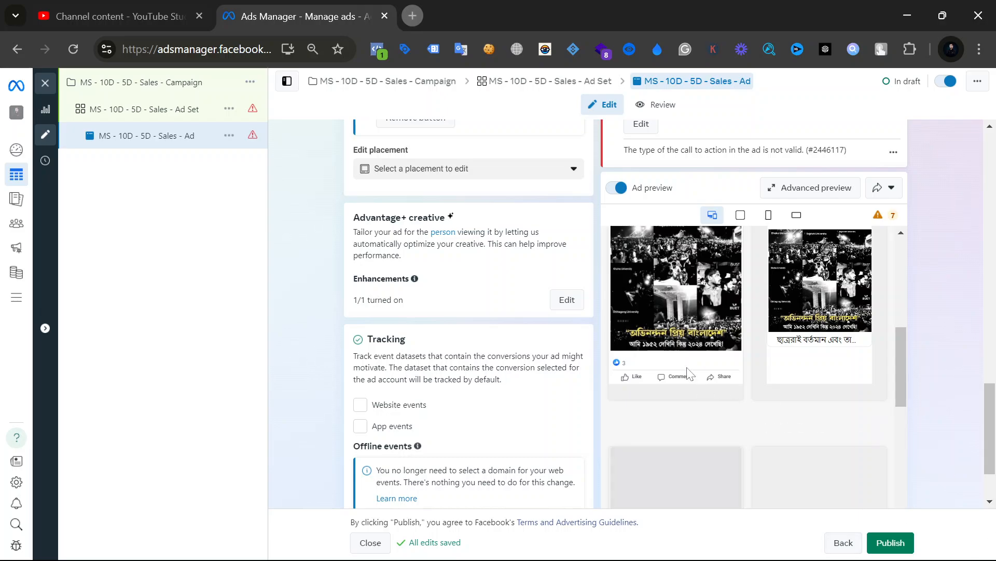
{"action": "scroll", "coordinate": [645, 370], "scroll_direction": "up", "scroll_amount": 3}
{"action": "scroll", "coordinate": [642, 369], "scroll_direction": "up", "scroll_amount": 15}
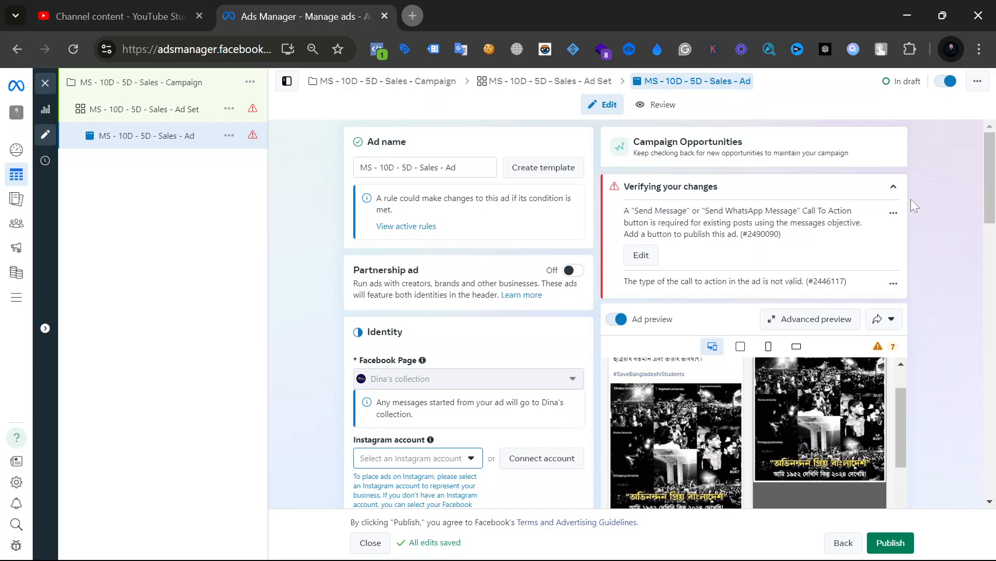
{"action": "left_click", "coordinate": [893, 186]}
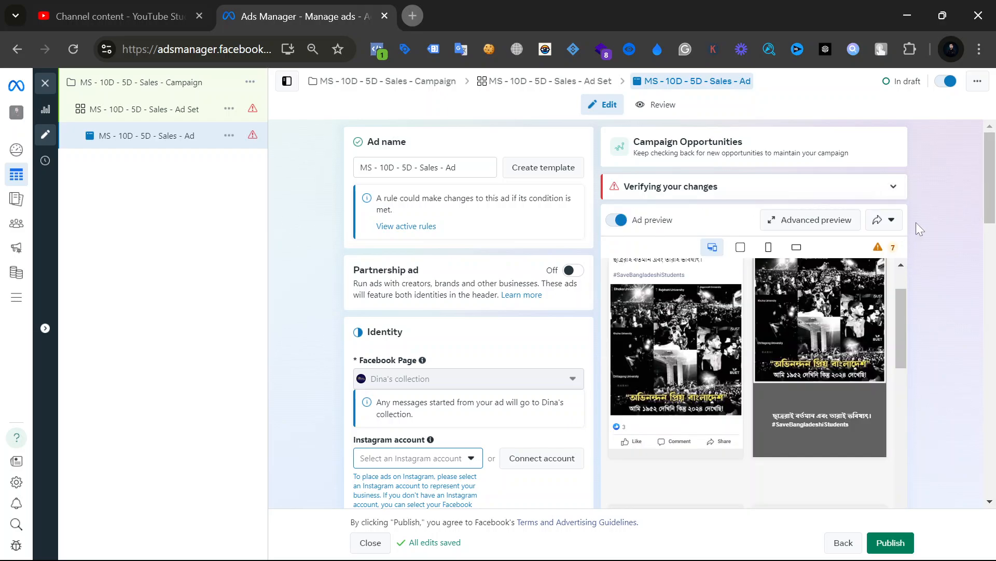
{"action": "left_click", "coordinate": [878, 248]}
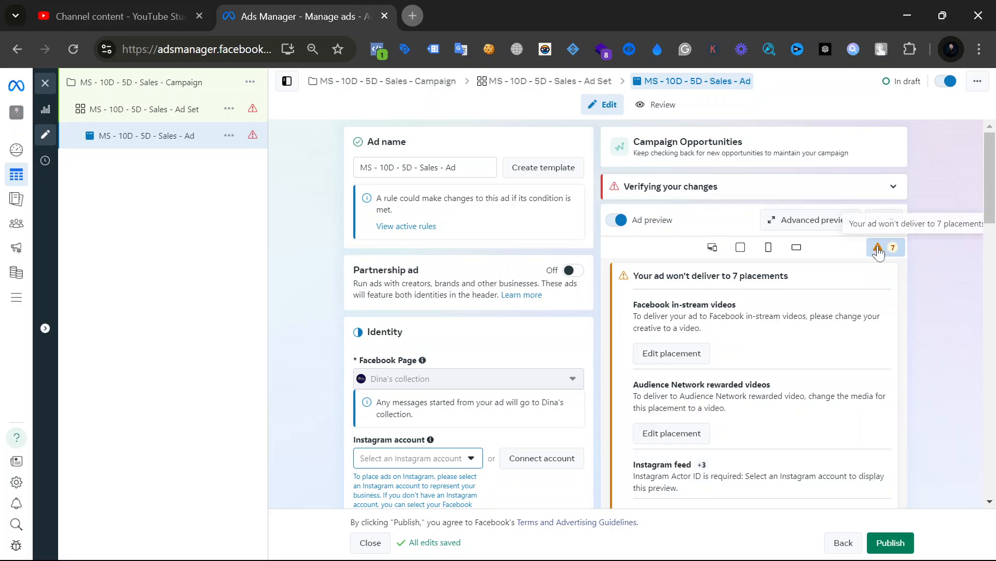
{"action": "left_click", "coordinate": [878, 248]}
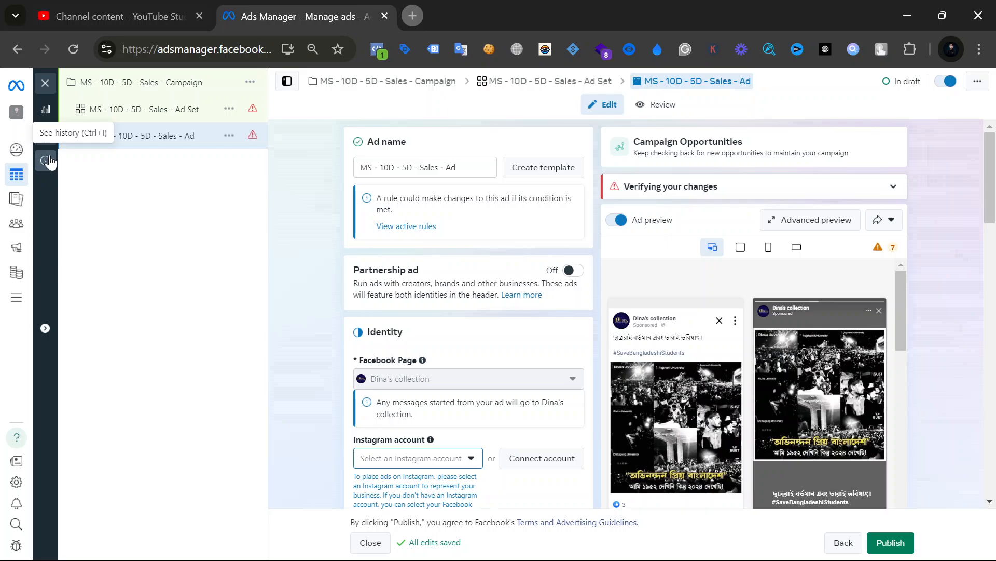
Leave the ad editor and open the account's Audiences page.
{"action": "mouse_move", "coordinate": [18, 248]}
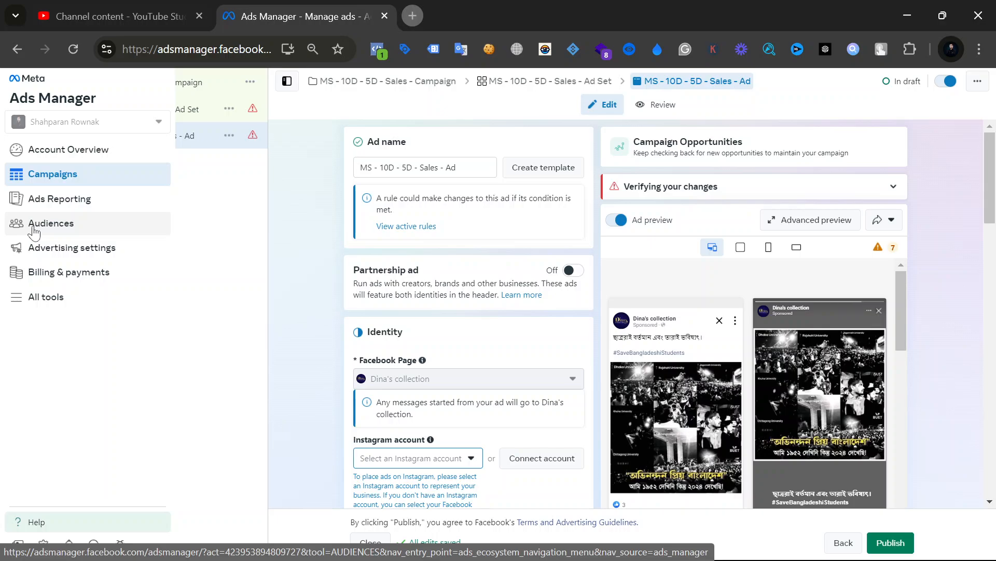
{"action": "left_click", "coordinate": [34, 227]}
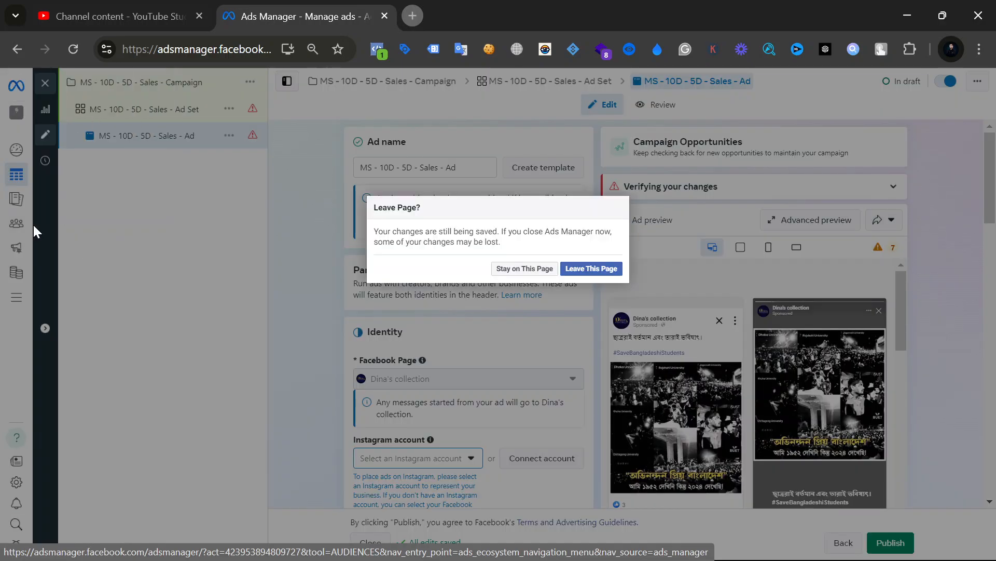
{"action": "left_click", "coordinate": [573, 271]}
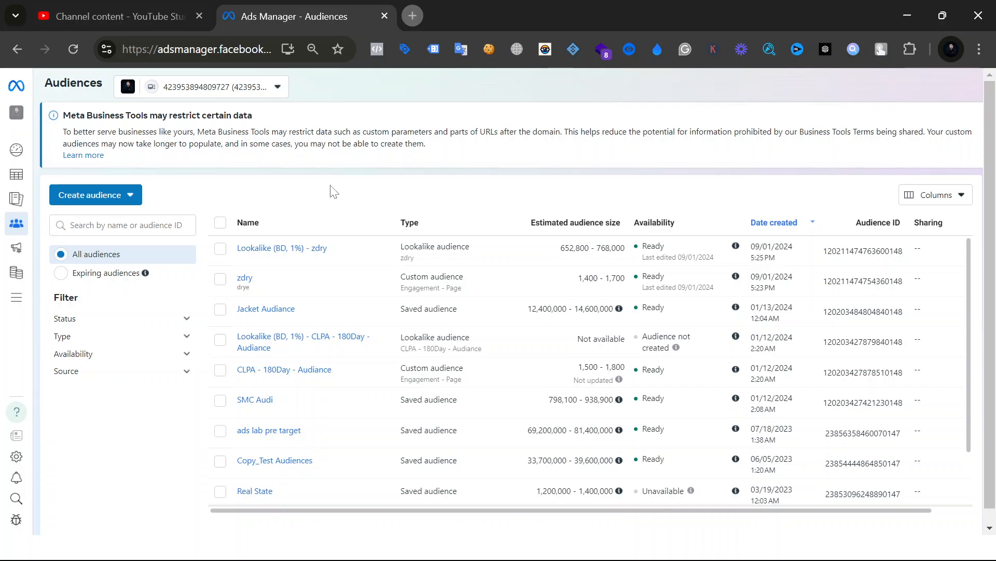
{"action": "mouse_move", "coordinate": [17, 229]}
{"action": "mouse_move", "coordinate": [283, 248]}
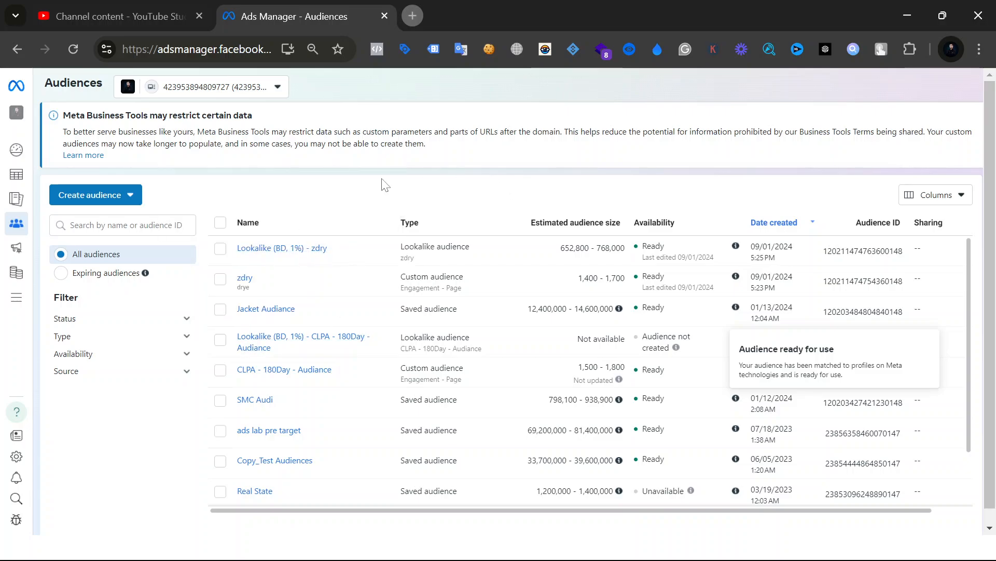
Start creating a custom audience on the Audiences page.
{"action": "left_click", "coordinate": [108, 201]}
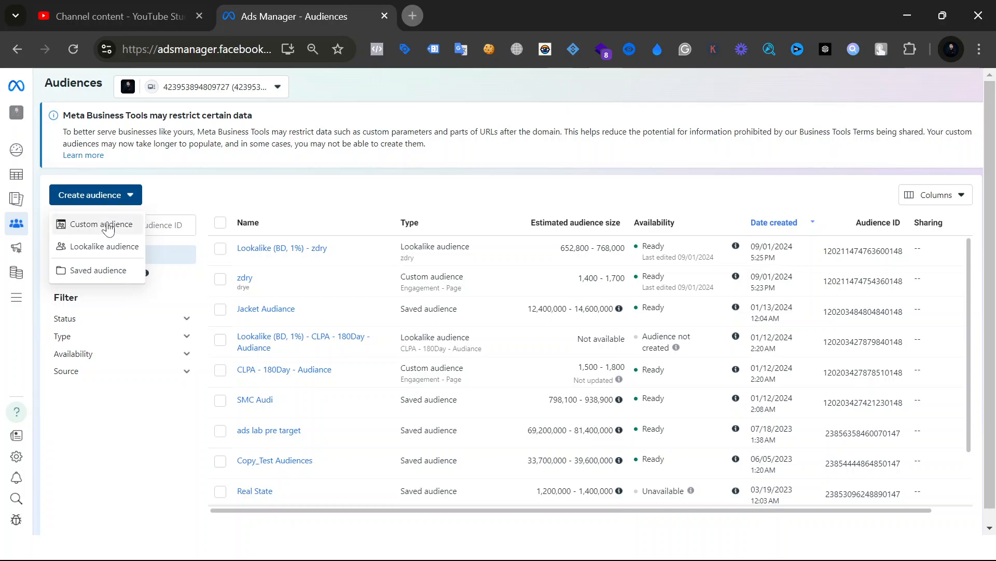
{"action": "mouse_move", "coordinate": [108, 227]}
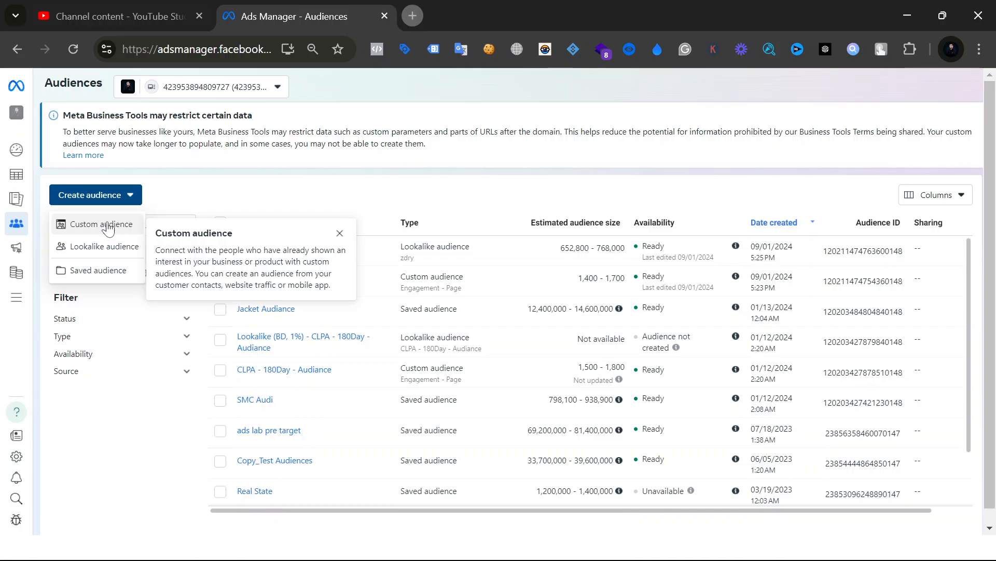
{"action": "left_click", "coordinate": [108, 226]}
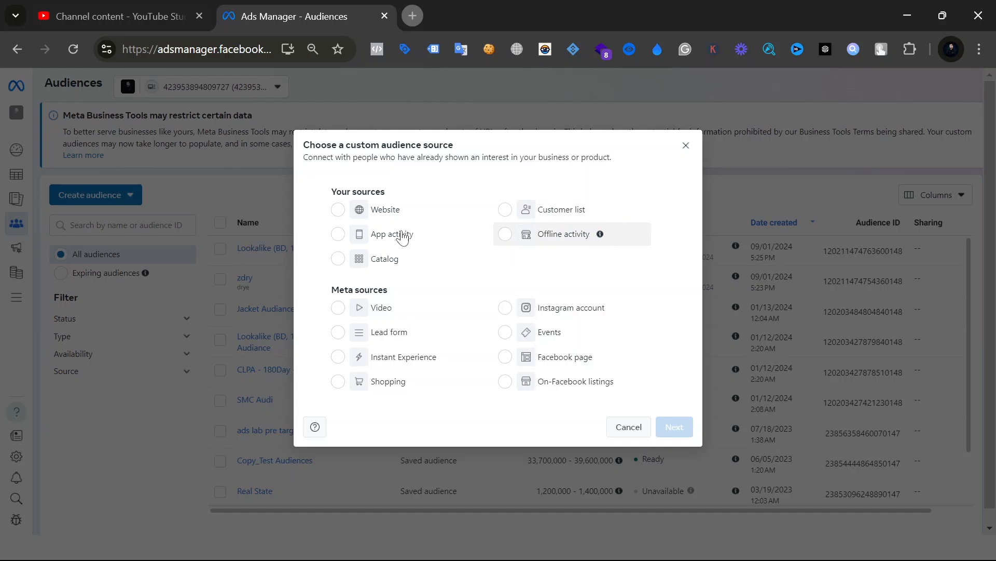
{"action": "left_click", "coordinate": [500, 246]}
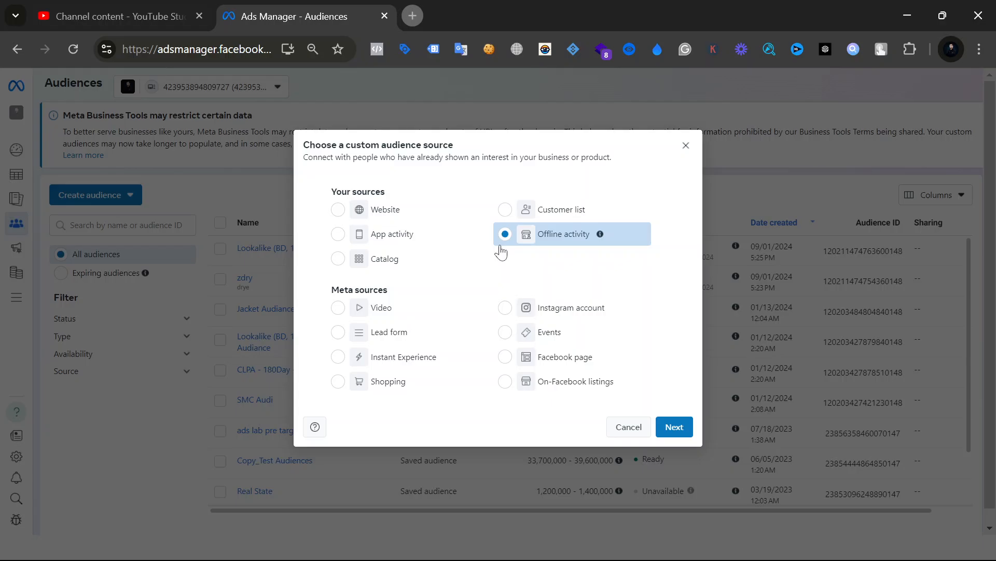
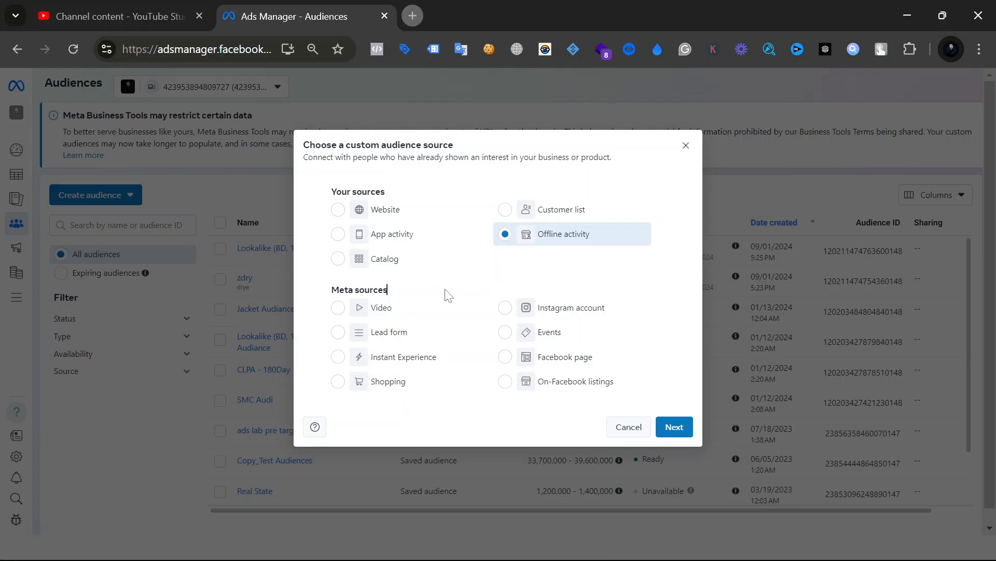
{"action": "left_click", "coordinate": [506, 358]}
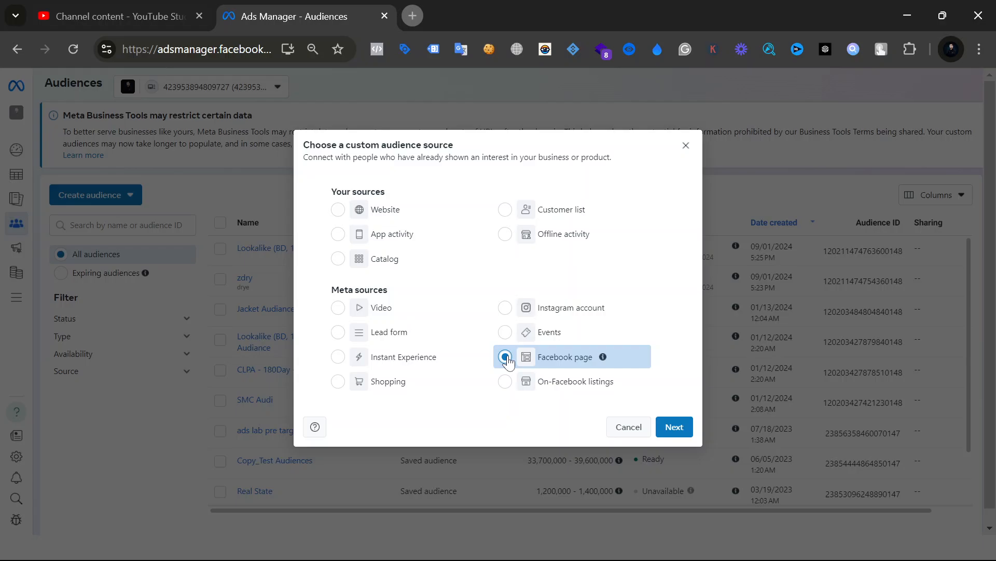
{"action": "left_click", "coordinate": [338, 308]}
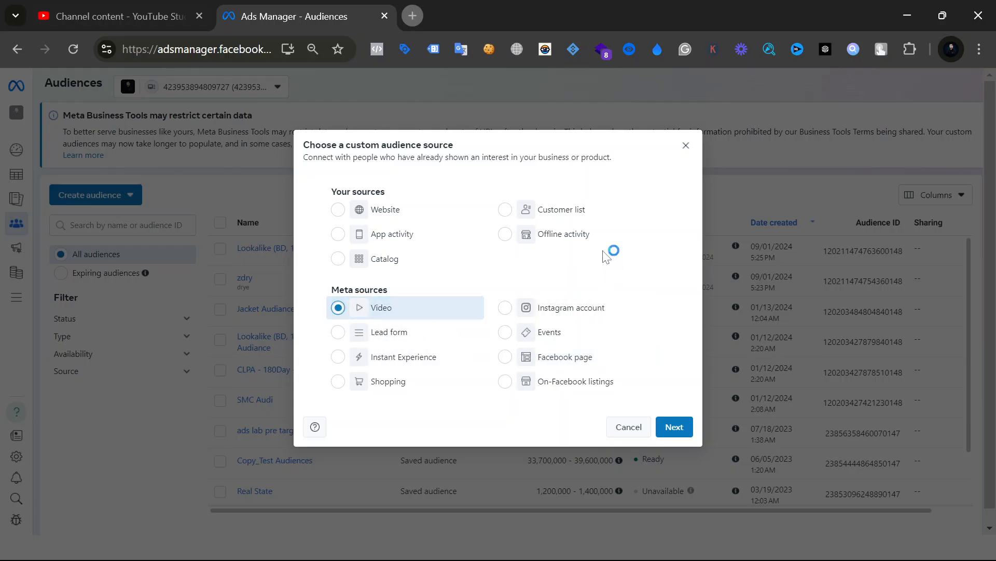
{"action": "left_click", "coordinate": [333, 212]}
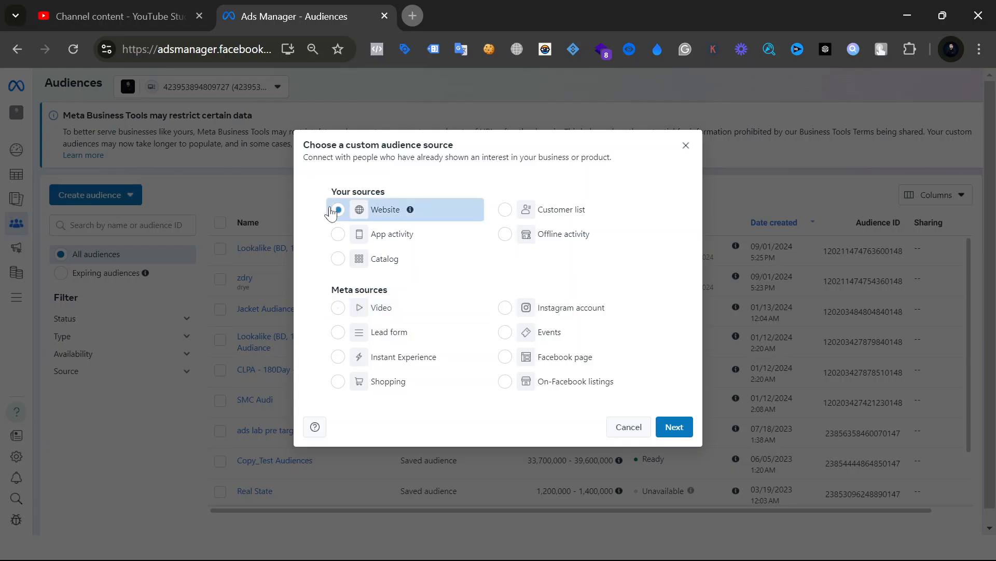
{"action": "left_click", "coordinate": [516, 211]}
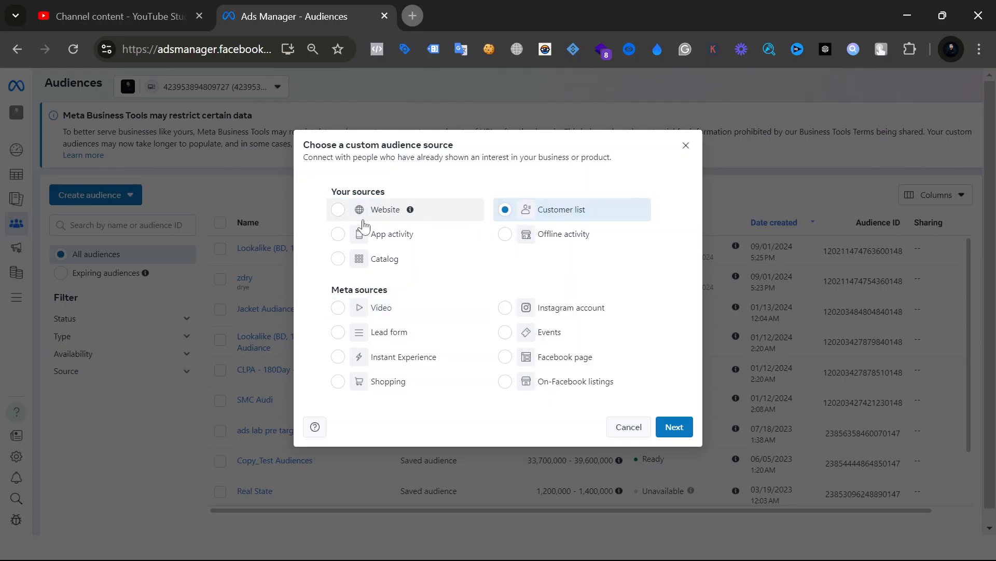
{"action": "left_click", "coordinate": [343, 238]}
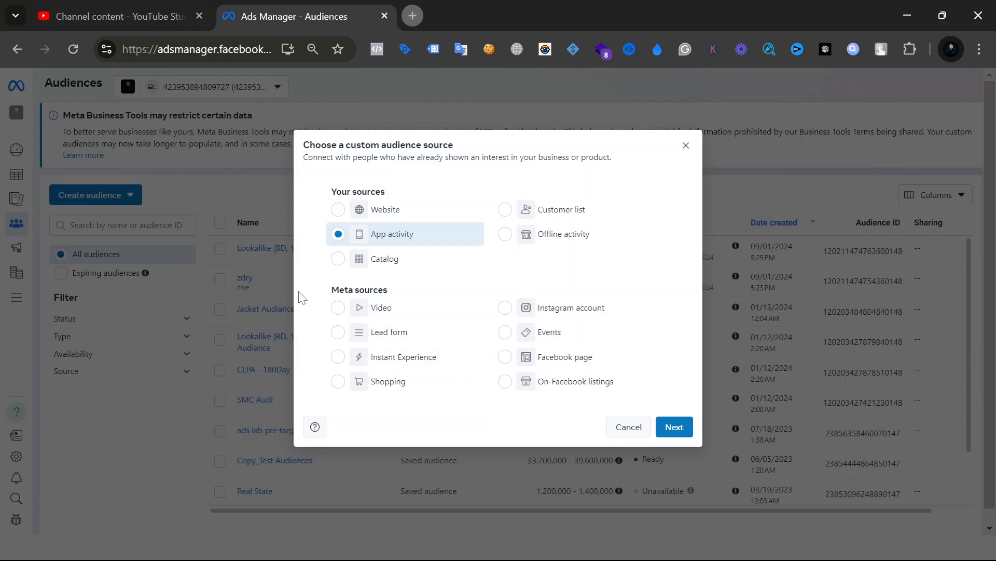
Choose Video as the custom audience source and set the audience retention to 90 days.
{"action": "left_click", "coordinate": [347, 319]}
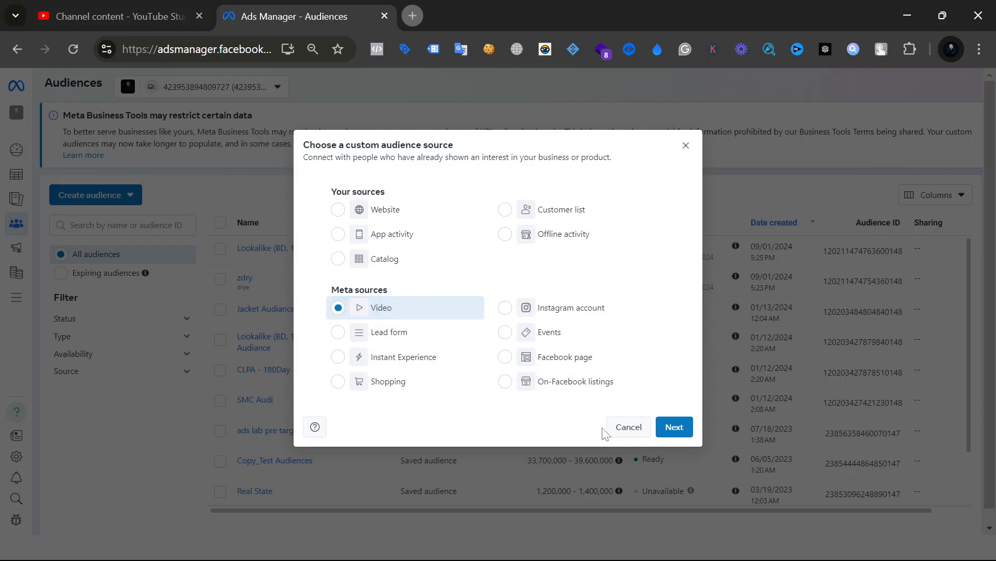
{"action": "left_click", "coordinate": [672, 426]}
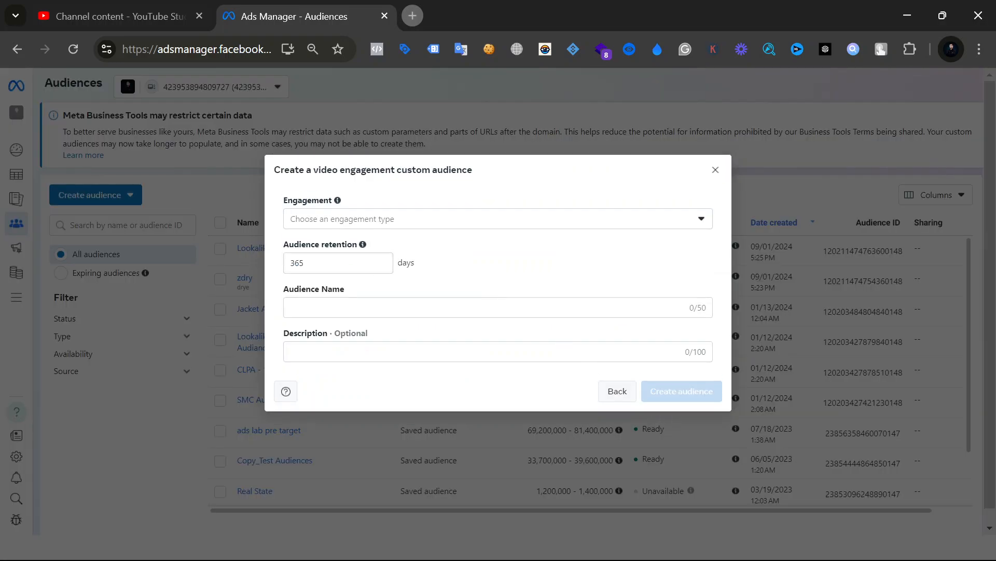
{"action": "left_click_drag", "start_coordinate": [311, 262], "coordinate": [75, 263]}
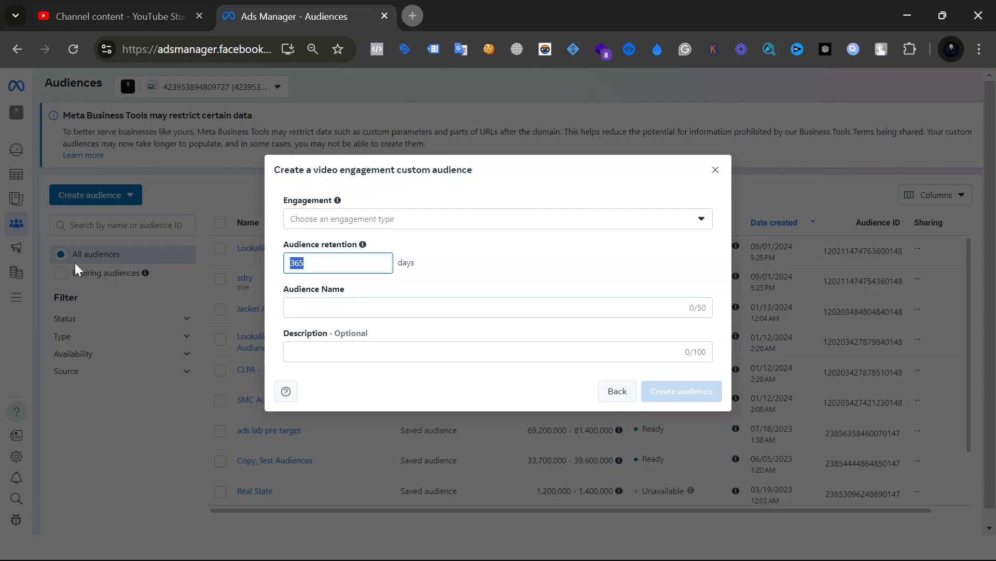
{"action": "type", "text": "90"}
{"action": "left_click", "coordinate": [487, 269]}
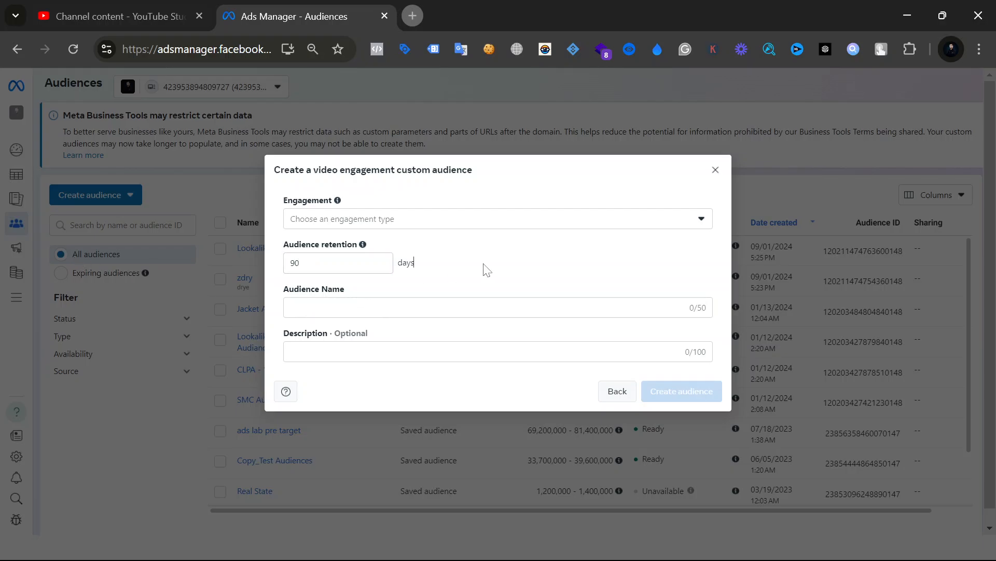
Set the engagement type to people who either completed or viewed at least 15 seconds of the video (ThruPlay).
{"action": "left_click", "coordinate": [354, 223]}
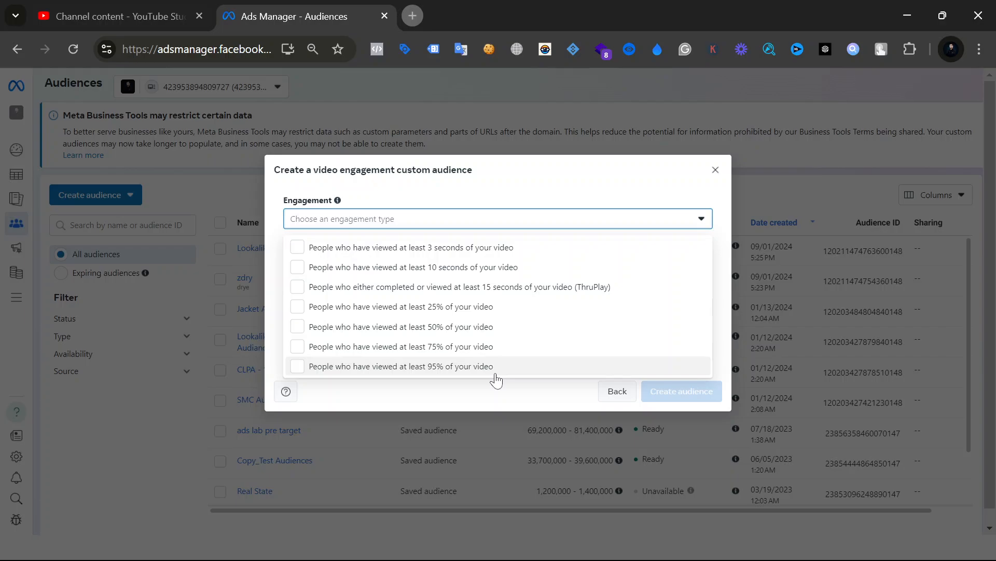
{"action": "left_click", "coordinate": [485, 287]}
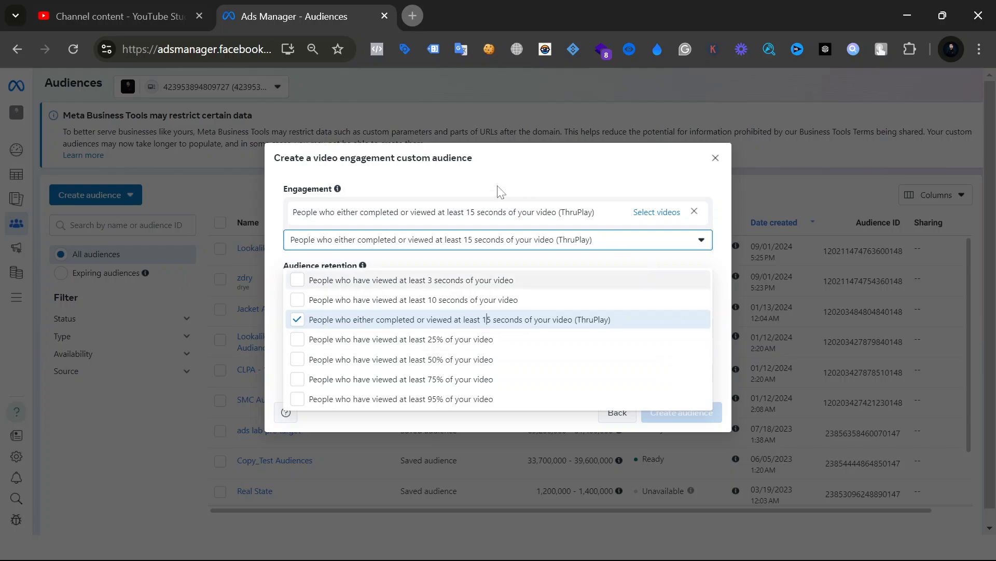
{"action": "left_click", "coordinate": [575, 241]}
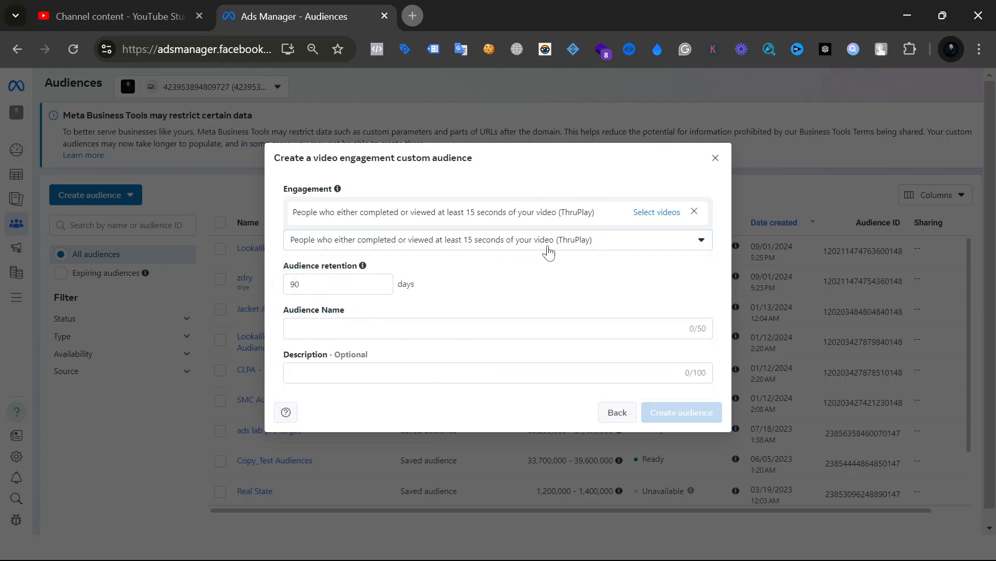
Name the video engagement audience DC.
{"action": "left_click", "coordinate": [332, 328]}
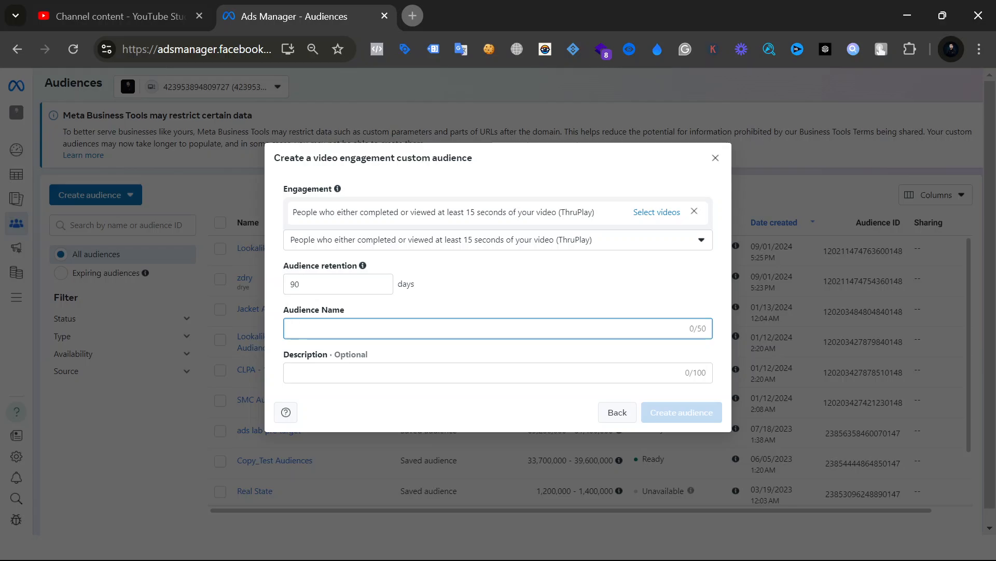
{"action": "type", "text": "Sau;lif"}
{"action": "key", "text": "BackSpace"}
{"action": "key", "text": "BackSpace"}
{"action": "key", "text": "BackSpace"}
{"action": "key", "text": "BackSpace"}
{"action": "key", "text": "BackSpace"}
{"action": "key", "text": "BackSpace"}
{"action": "key", "text": "BackSpace"}
{"action": "type", "text": "D"}
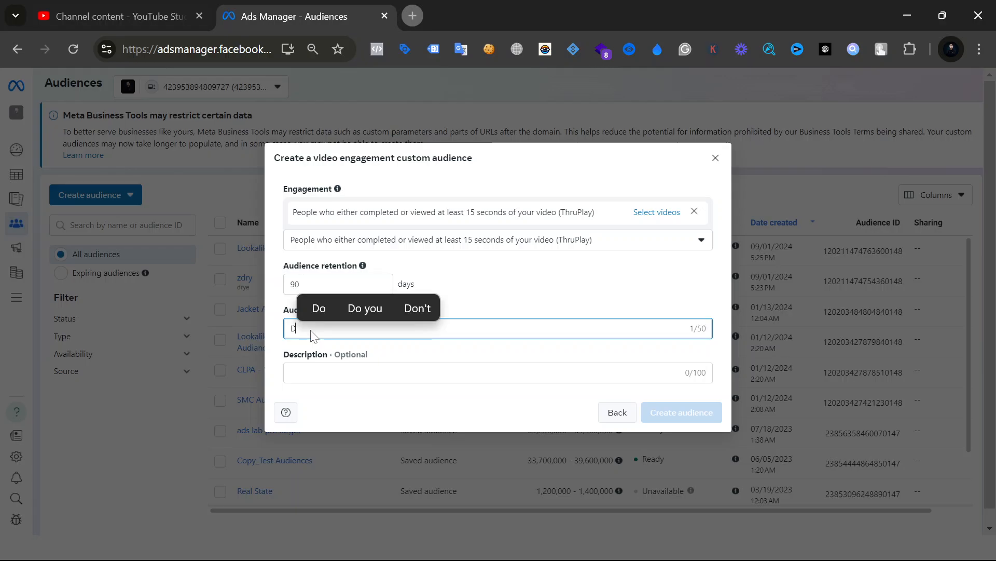
{"action": "type", "text": "C"}
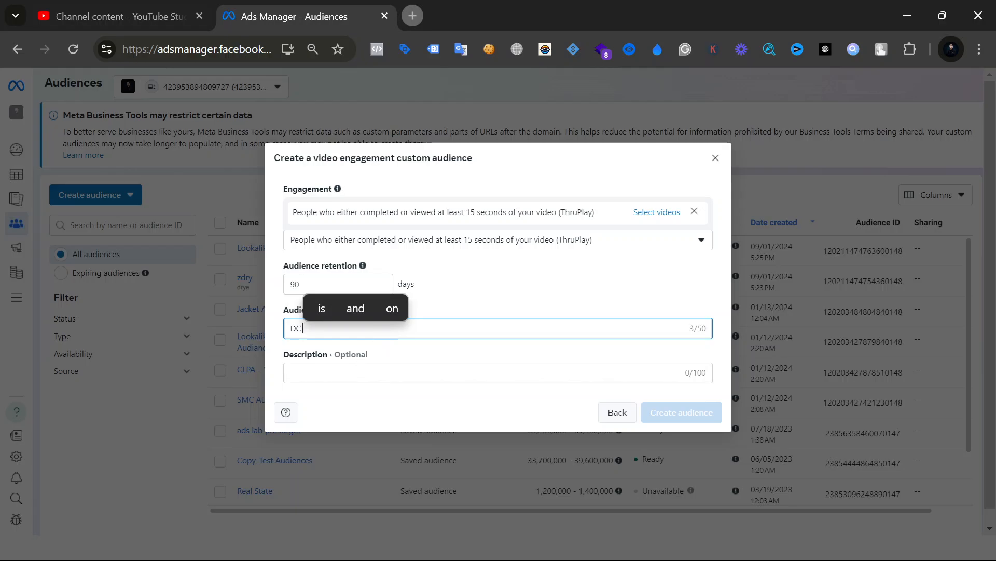
{"action": "left_click", "coordinate": [358, 372]}
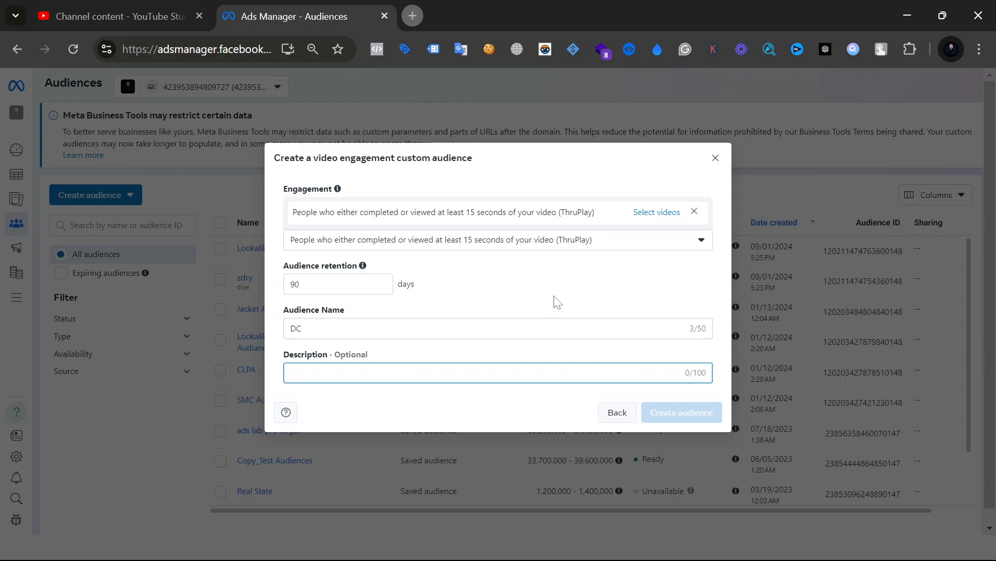
{"action": "left_click", "coordinate": [545, 242]}
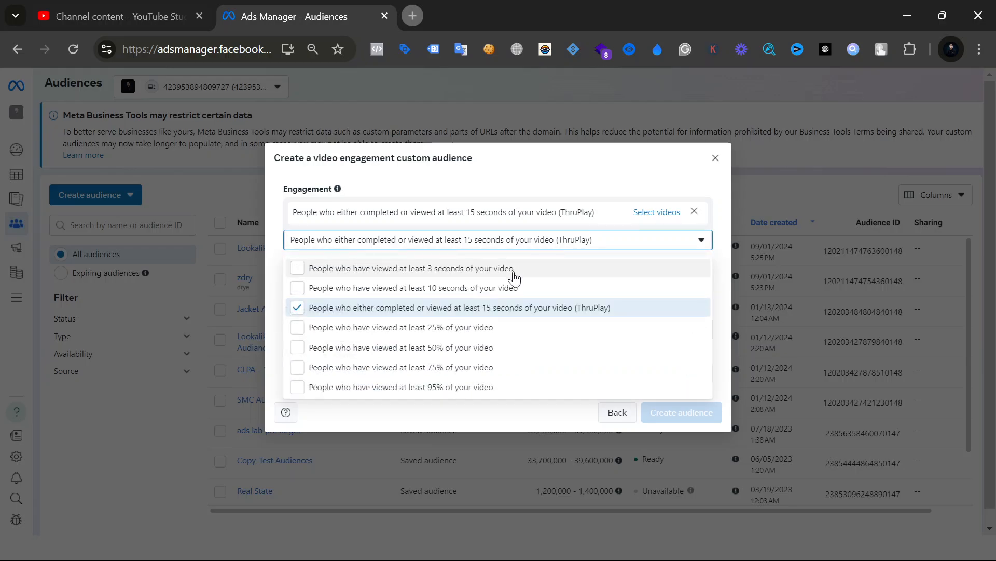
{"action": "left_click", "coordinate": [523, 306]}
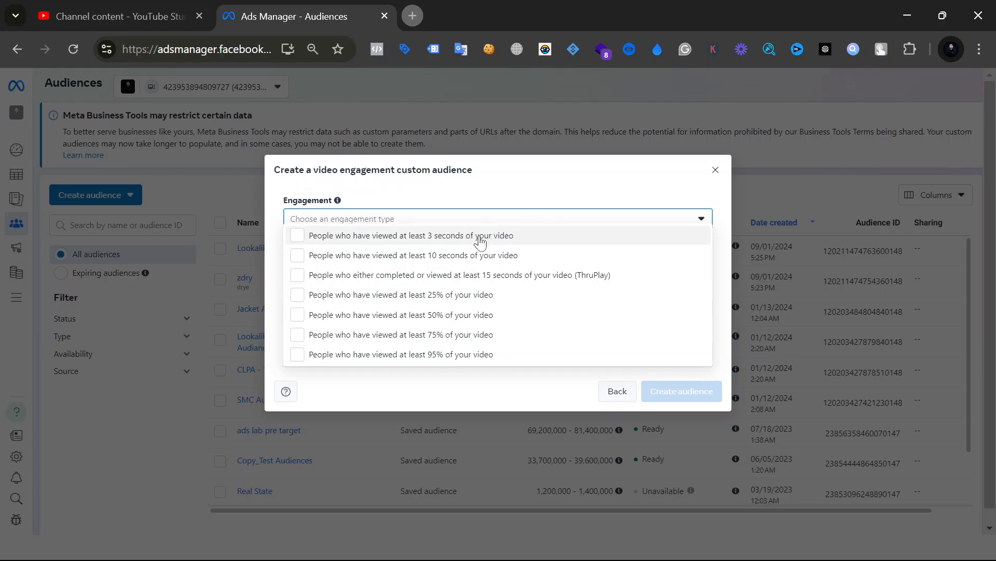
{"action": "left_click", "coordinate": [485, 274]}
{"action": "left_click", "coordinate": [436, 320]}
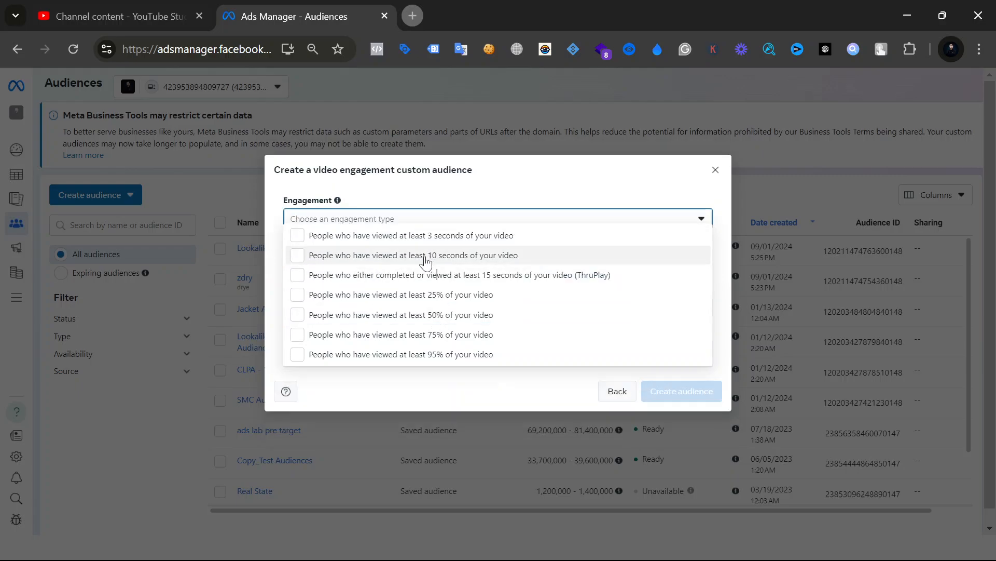
{"action": "left_click", "coordinate": [424, 276]}
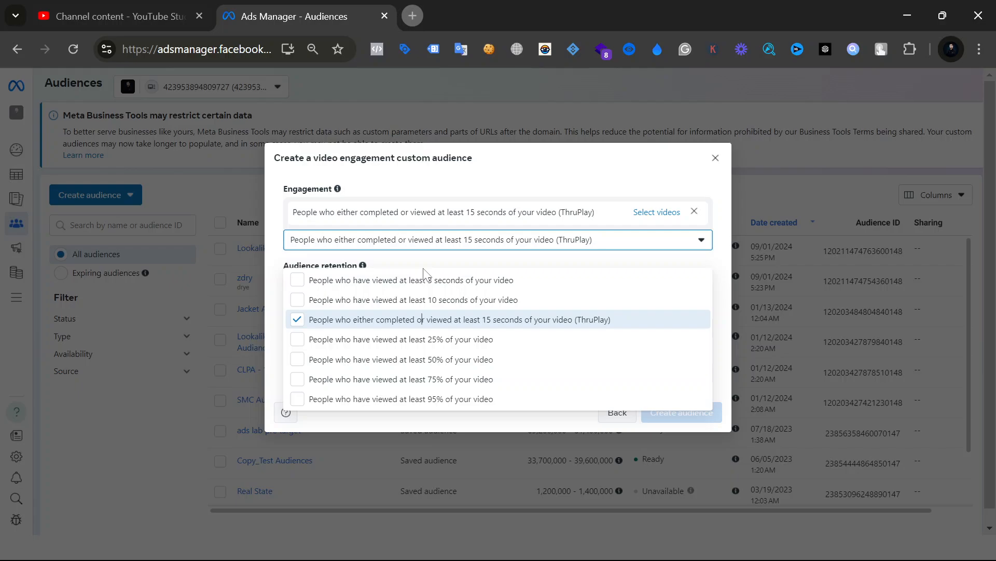
{"action": "left_click", "coordinate": [282, 250]}
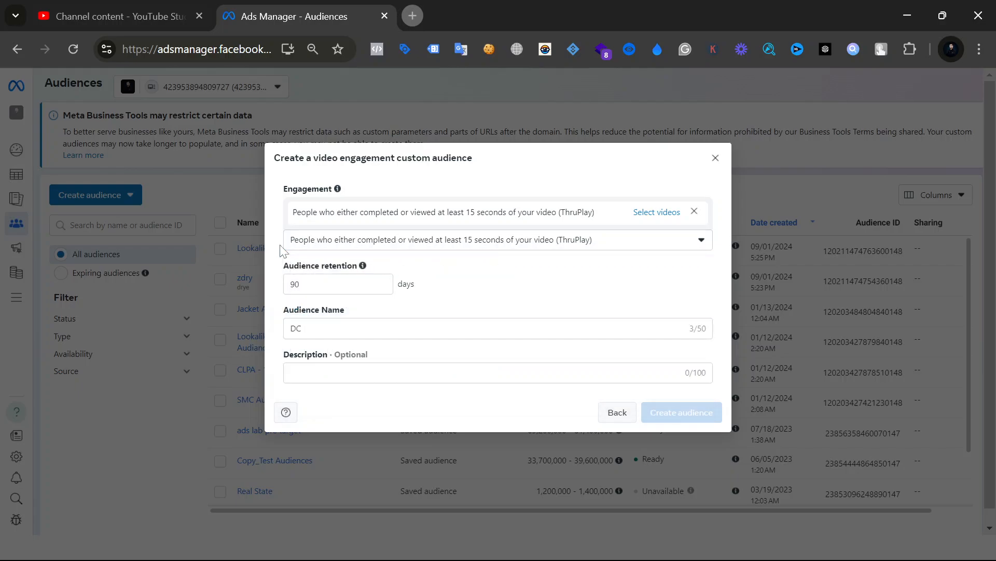
Enter dfger as the audience description and look at the selectable videos without choosing any.
{"action": "left_click", "coordinate": [342, 372]}
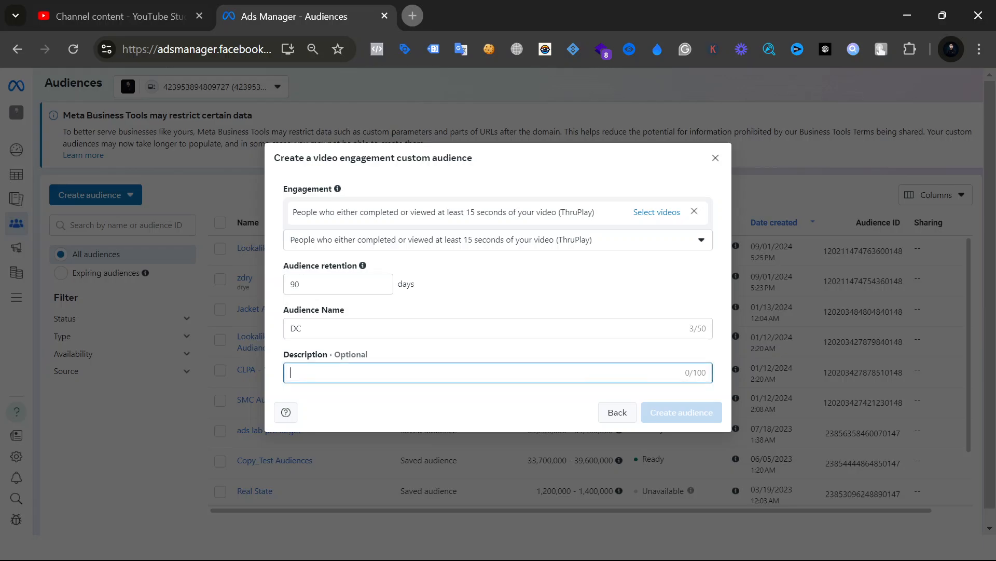
{"action": "type", "text": "dfger"}
{"action": "left_click", "coordinate": [641, 218]}
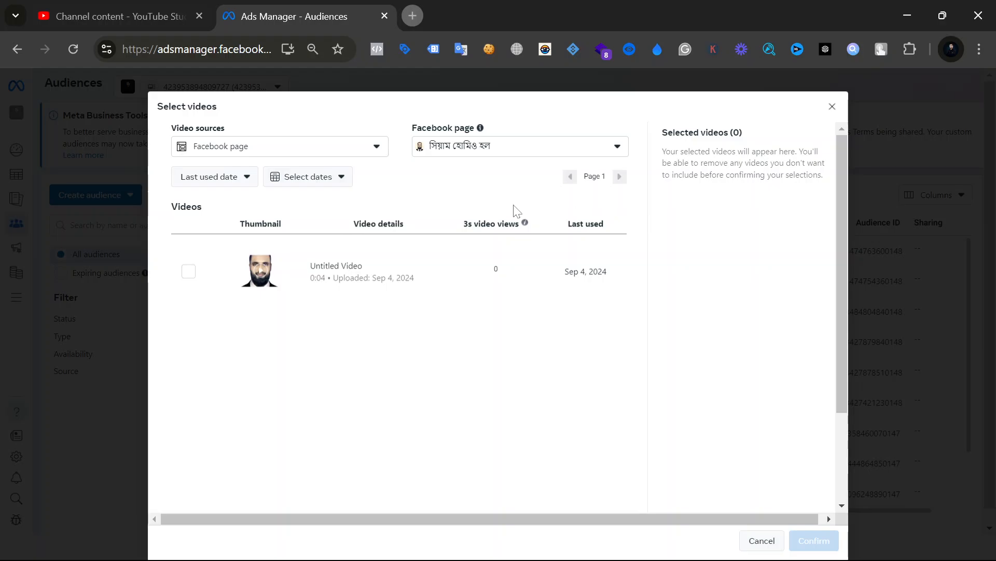
{"action": "left_click", "coordinate": [832, 108]}
Remove the trailing space from the audience name.
{"action": "left_click_drag", "start_coordinate": [304, 326], "coordinate": [284, 334]}
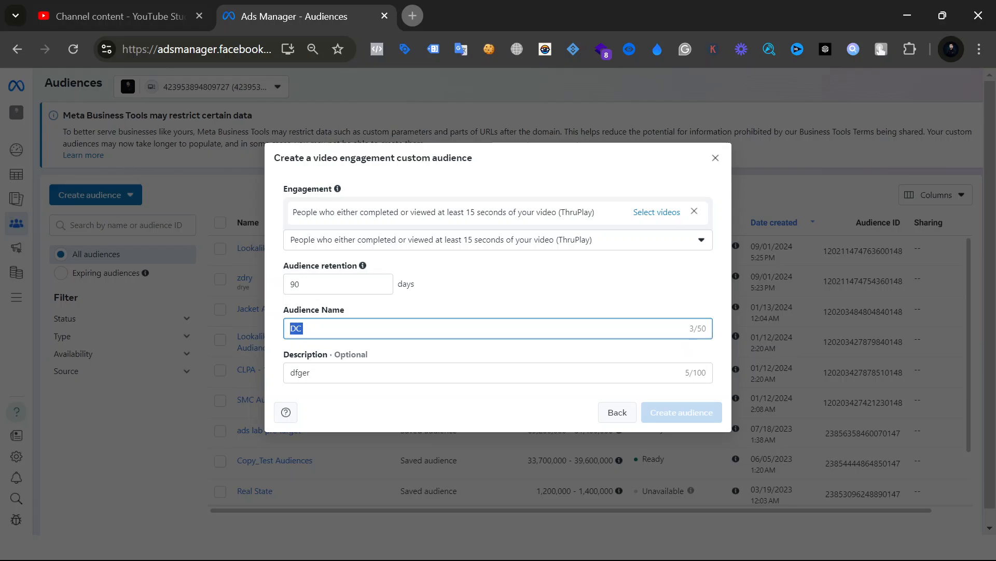
{"action": "left_click_drag", "start_coordinate": [709, 331], "coordinate": [689, 331]}
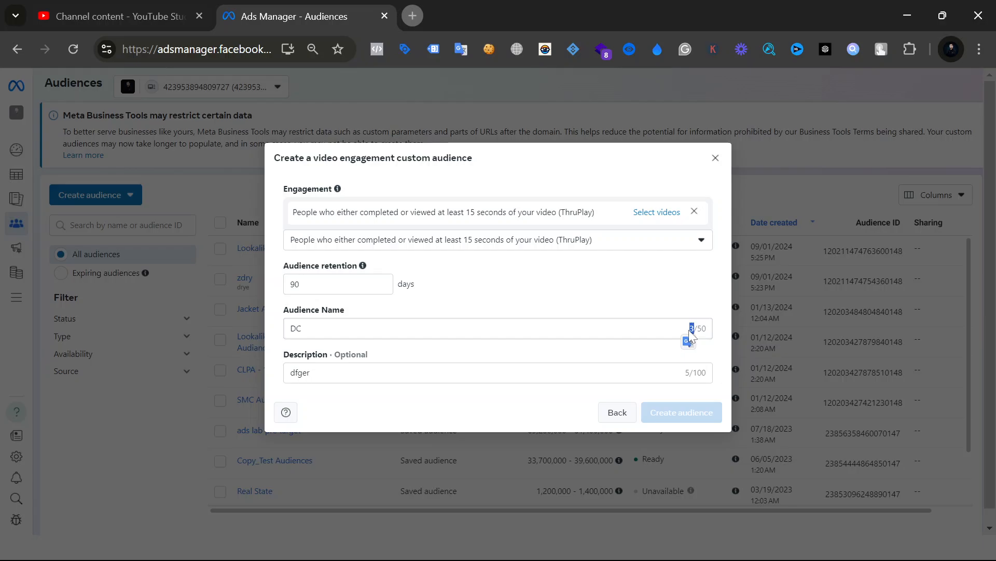
{"action": "left_click", "coordinate": [585, 306]}
{"action": "left_click", "coordinate": [349, 331]}
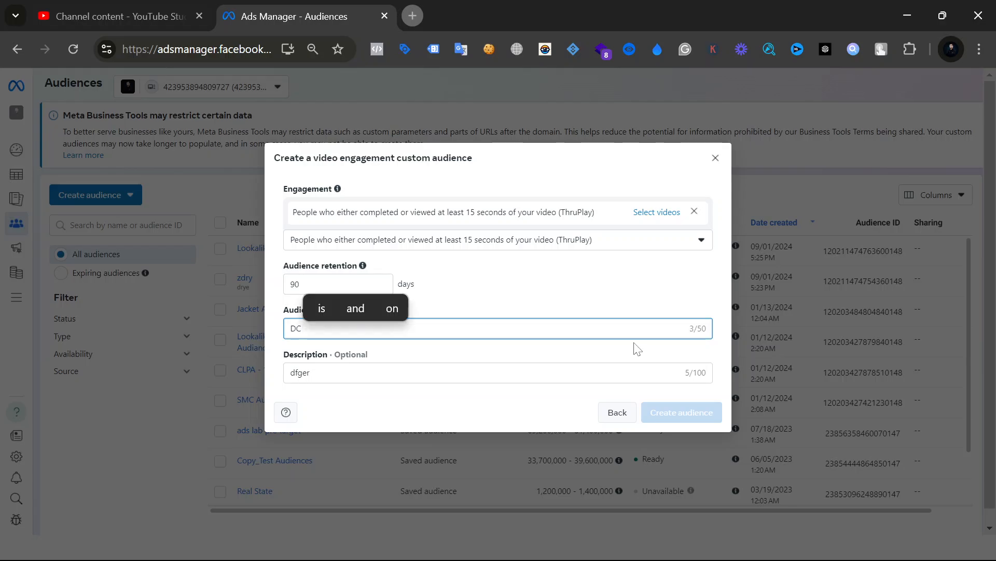
{"action": "key", "text": "BackSpace"}
{"action": "left_click", "coordinate": [542, 302]}
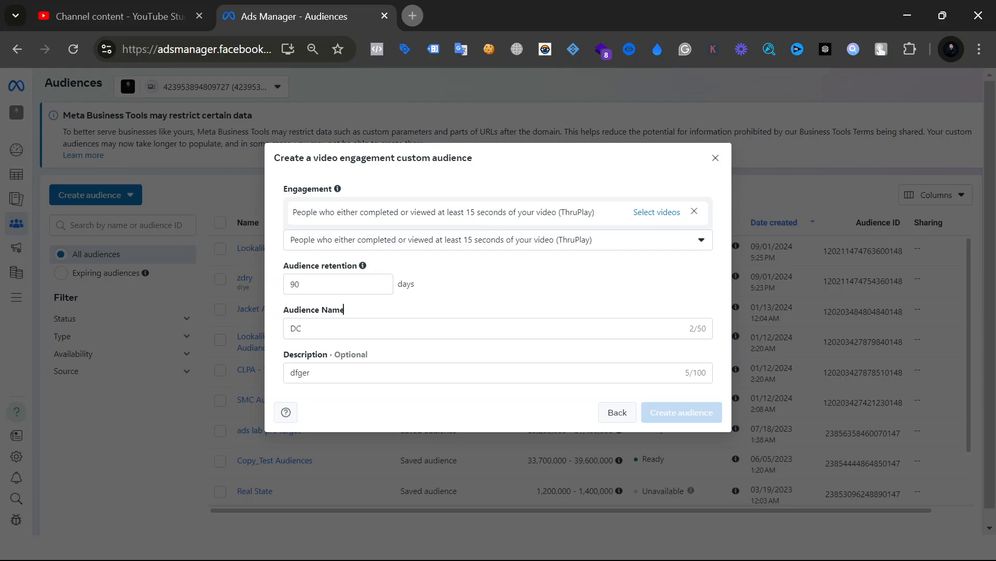
Select the Facebook page's 0:04 Untitled Video for the ThruPlay engagement and confirm the selection.
{"action": "left_click", "coordinate": [642, 214]}
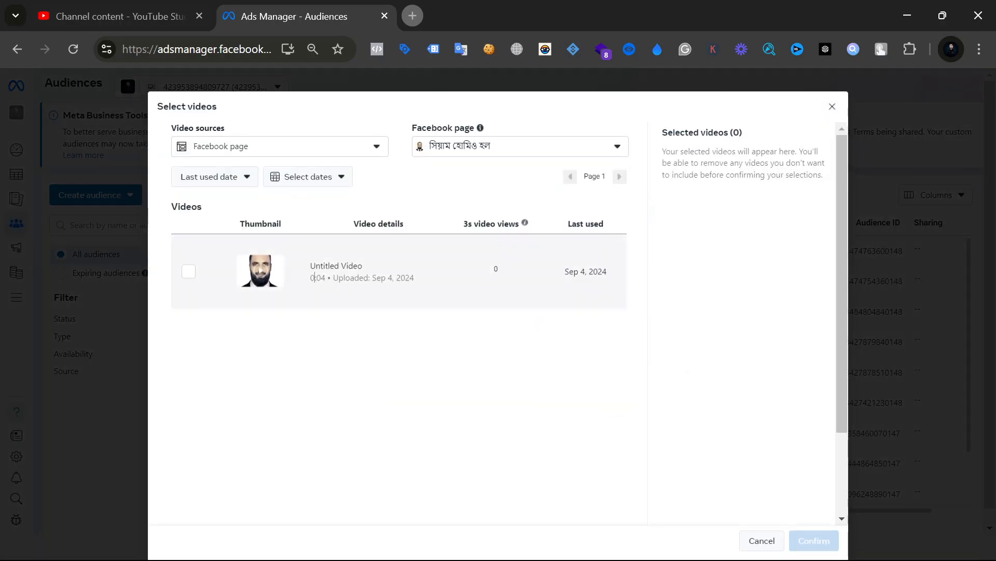
{"action": "left_click", "coordinate": [189, 271]}
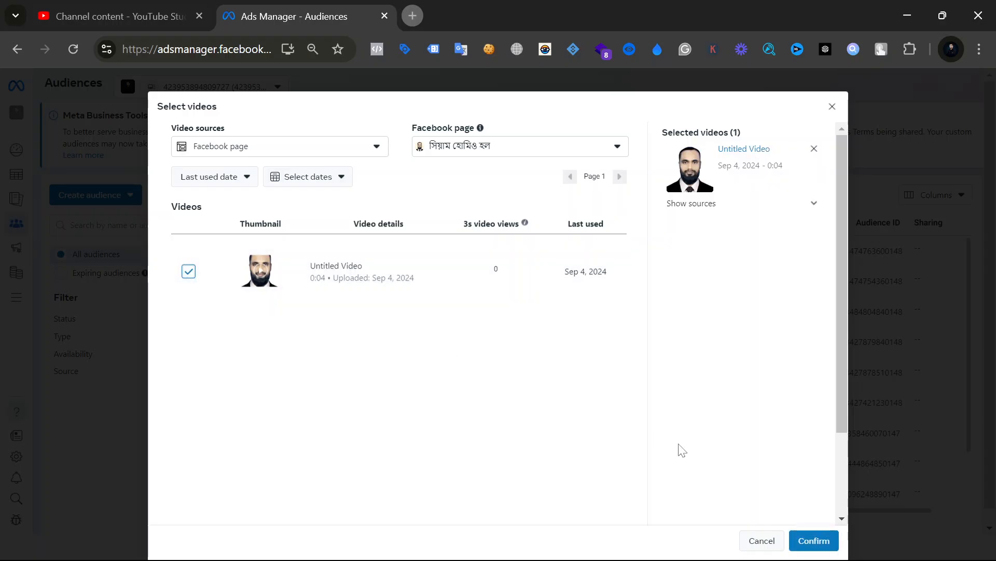
{"action": "left_click", "coordinate": [822, 540]}
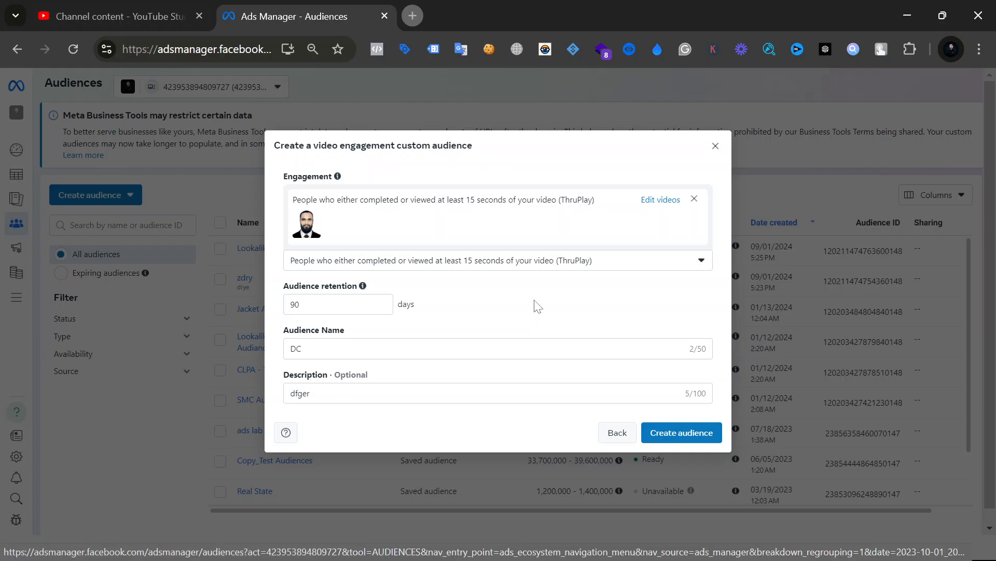
Create the DC video engagement audience and start a lookalike audience based on it.
{"action": "left_click", "coordinate": [688, 437]}
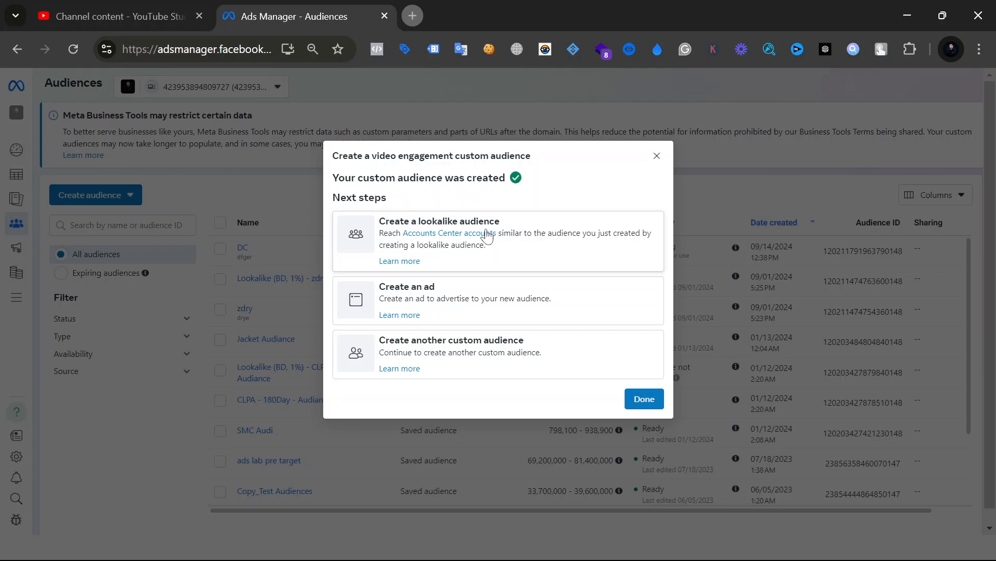
{"action": "left_click", "coordinate": [529, 227]}
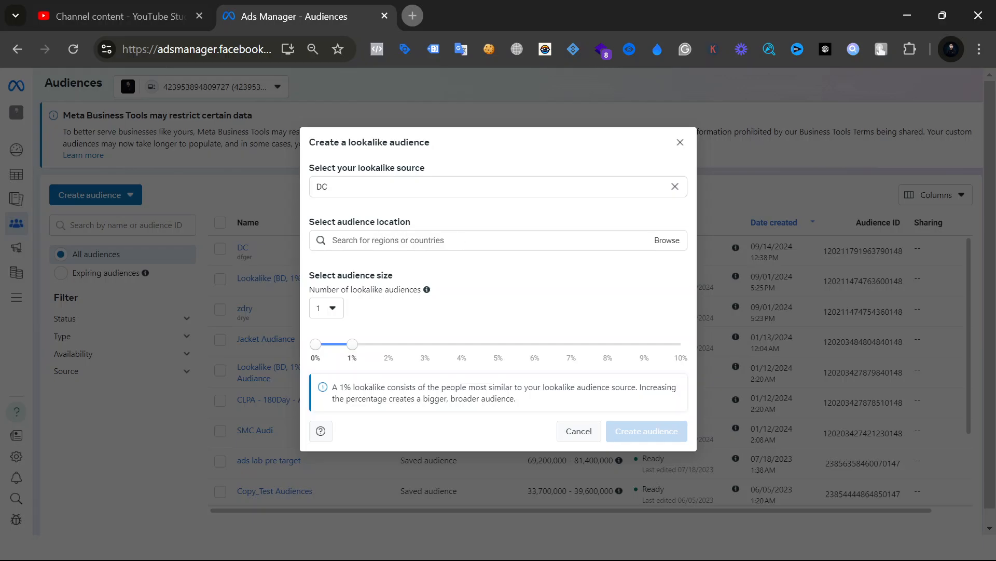
{"action": "left_click", "coordinate": [460, 239]}
{"action": "type", "text": "bang"}
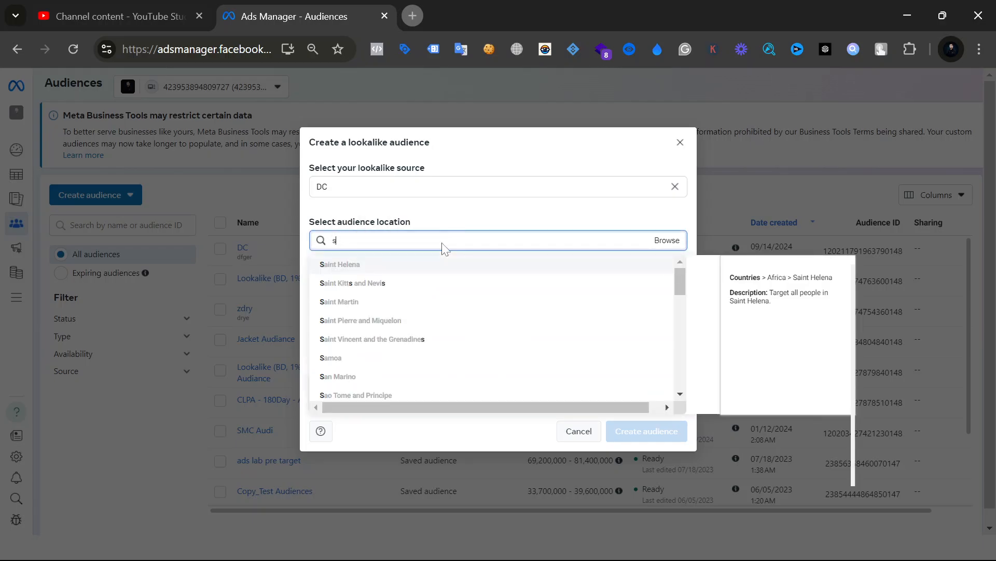
{"action": "type", "text": "la"}
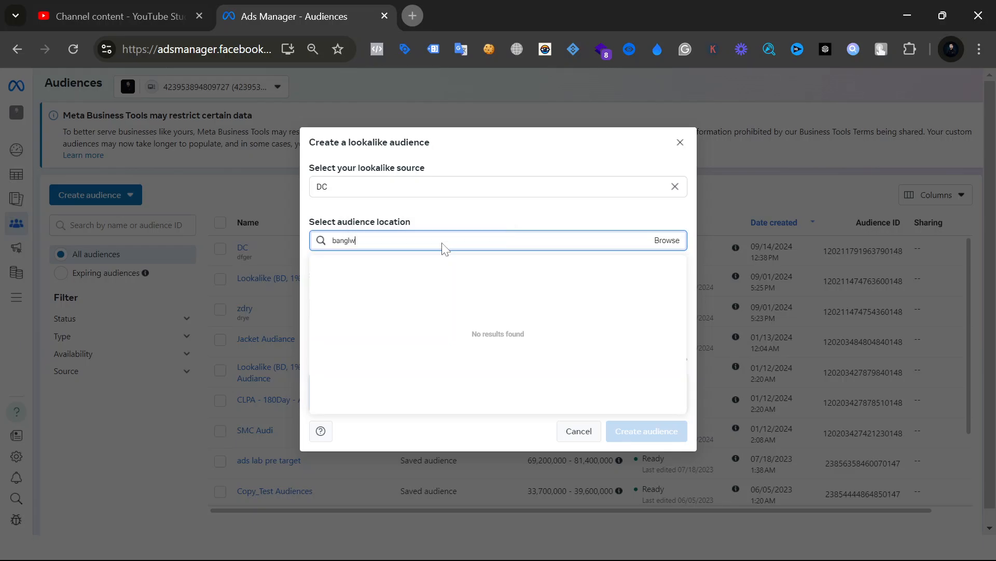
{"action": "type", "text": "dsh"}
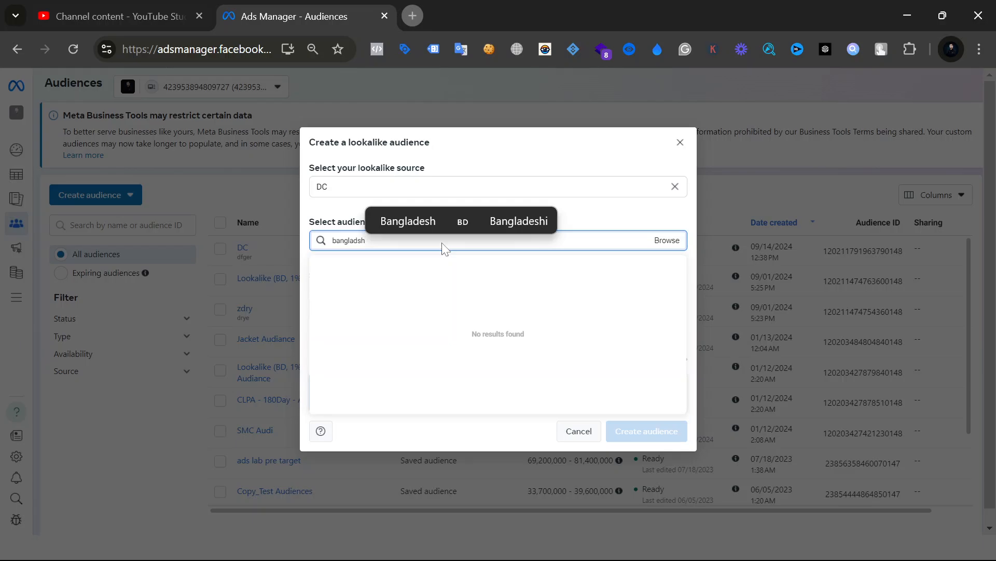
{"action": "key", "text": "BackSpace"}
{"action": "key", "text": "BackSpace"}
{"action": "key", "text": "BackSpace"}
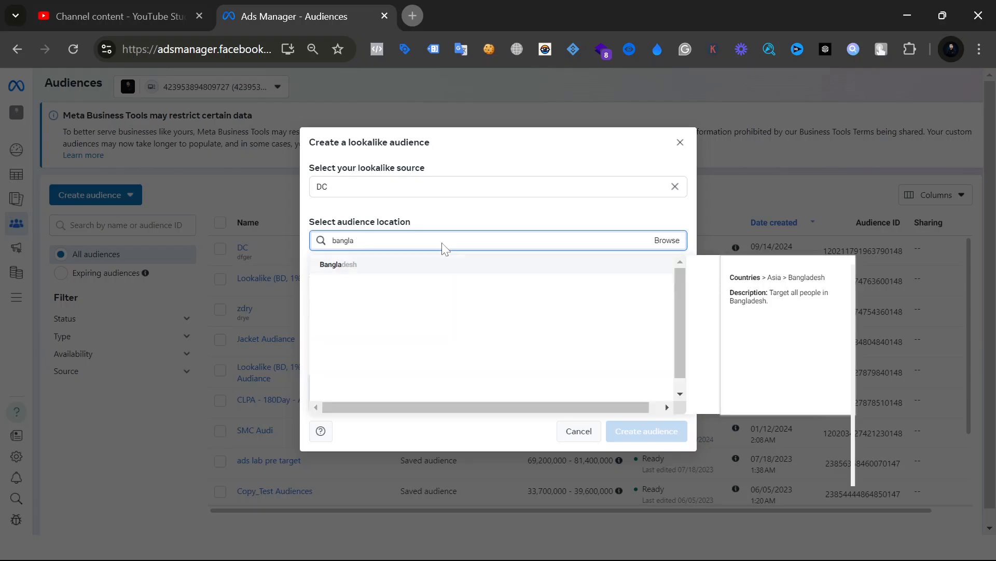
{"action": "type", "text": "dd"}
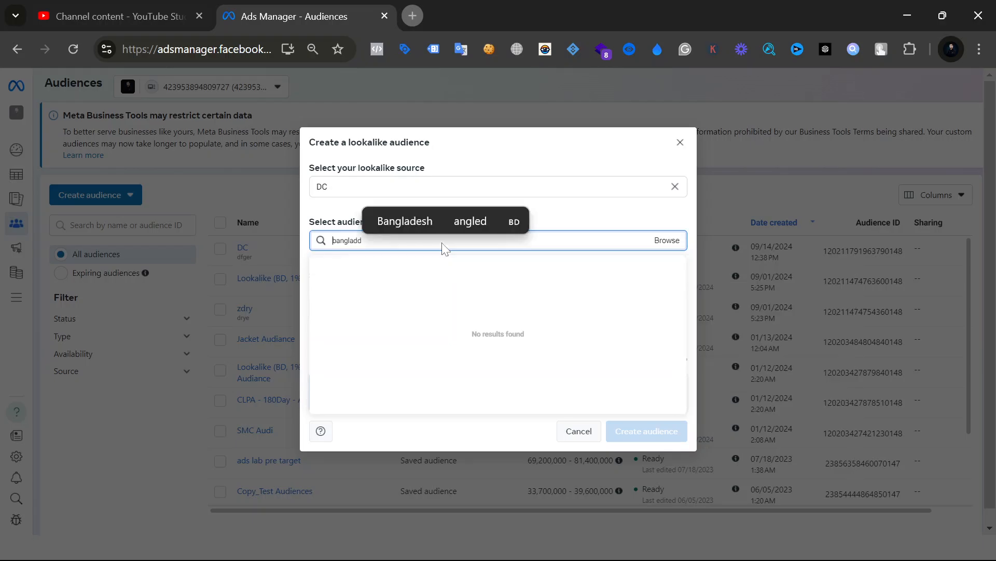
{"action": "type", "text": "esh"}
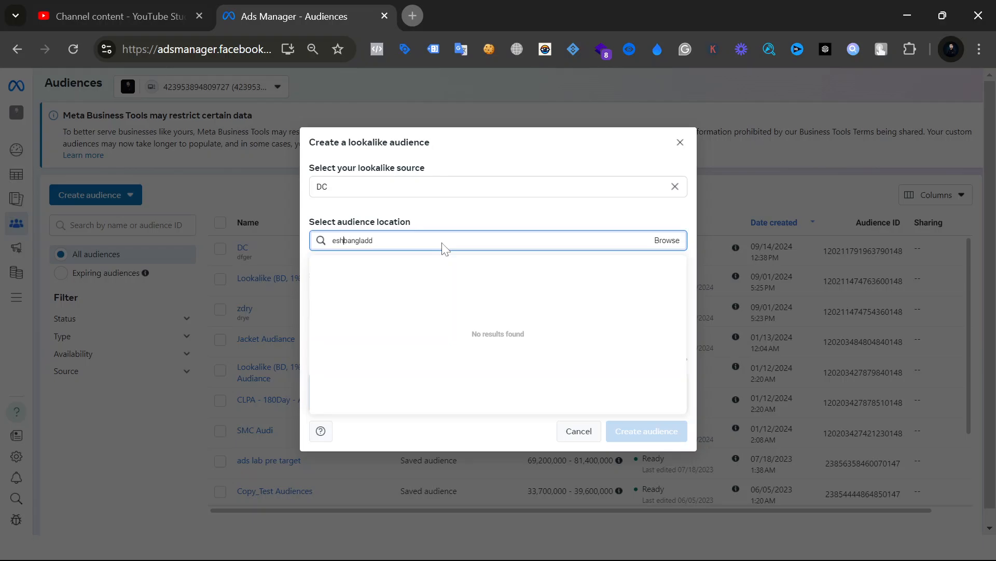
{"action": "key", "text": "ctrl+a"}
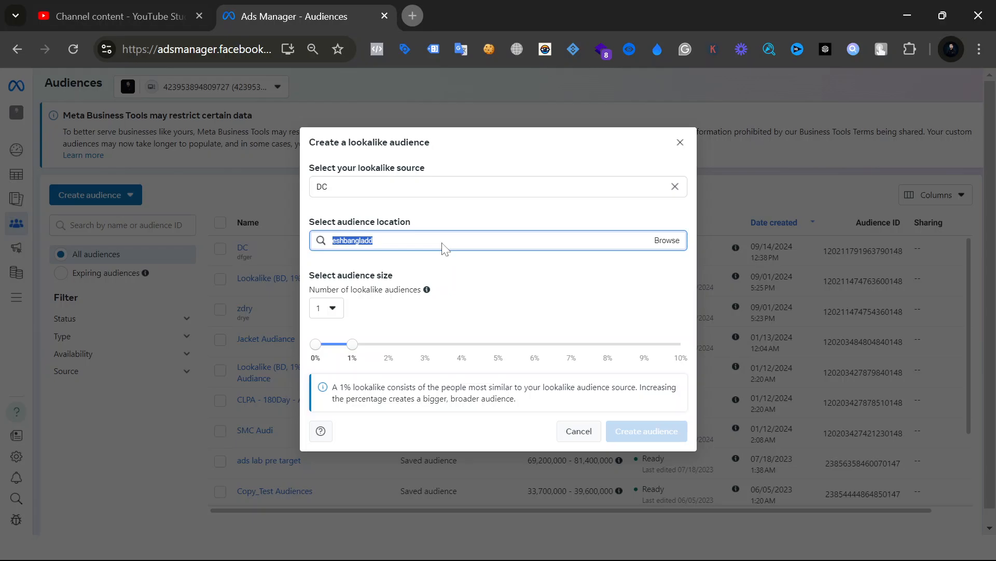
{"action": "key", "text": "BackSpace"}
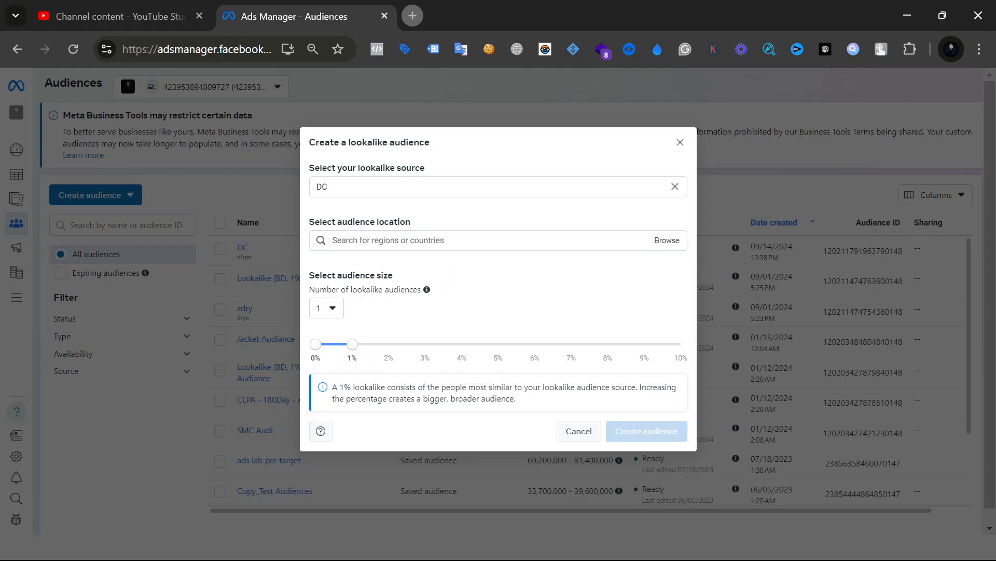
Search the lookalike audience locations for bangla and select Bangladesh.
{"action": "left_click", "coordinate": [396, 241]}
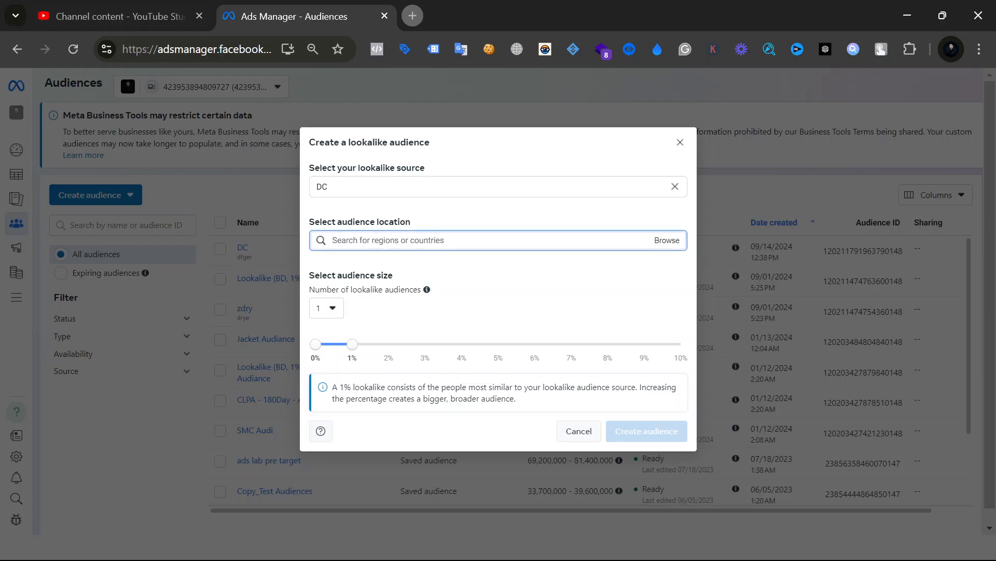
{"action": "type", "text": "banglase"}
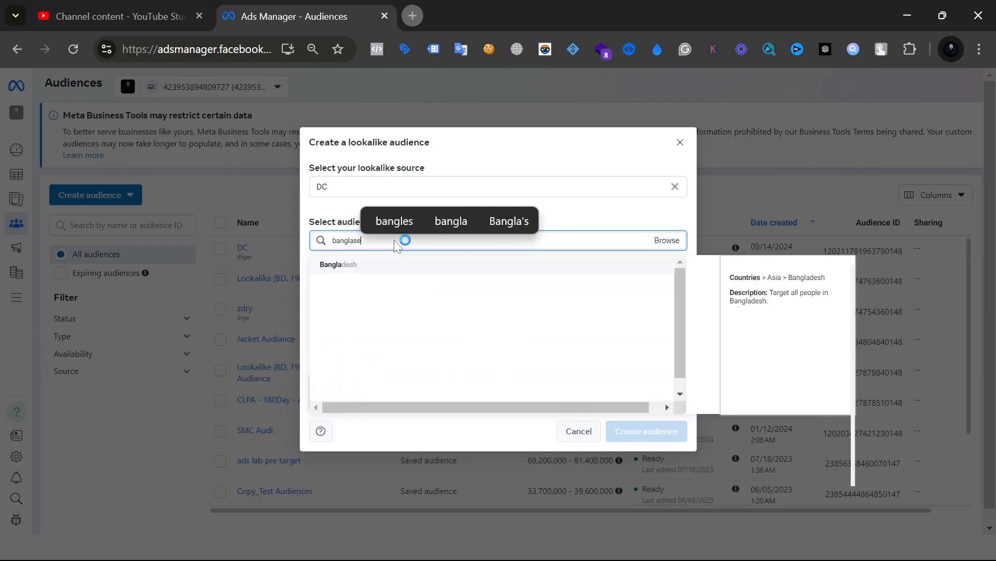
{"action": "key", "text": "BackSpace"}
{"action": "key", "text": "BackSpace"}
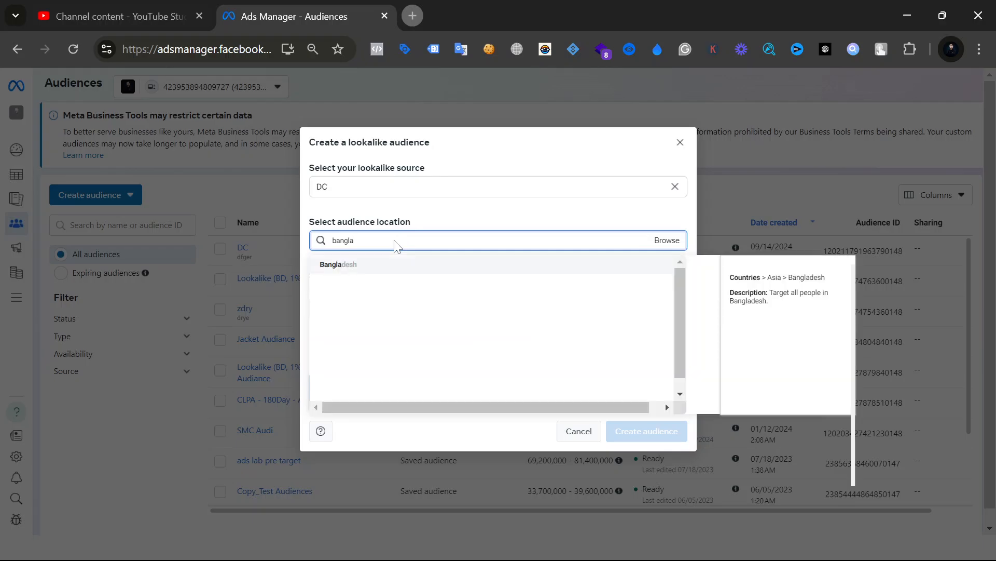
{"action": "left_click", "coordinate": [401, 266]}
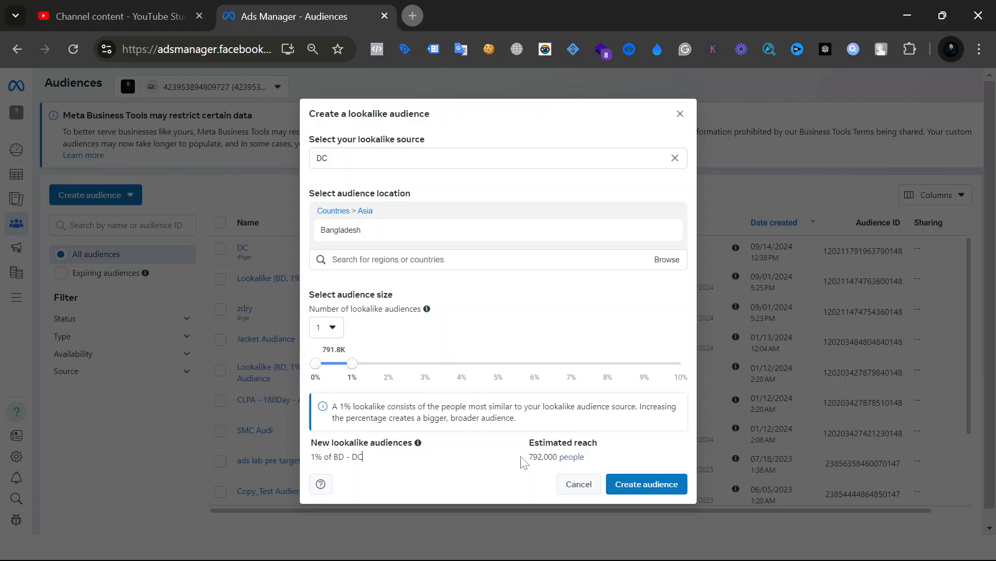
Try lookalike audience sizes of 2% and 6%, and return the size to 1%.
{"action": "left_click_drag", "start_coordinate": [529, 456], "coordinate": [561, 465]}
{"action": "left_click_drag", "start_coordinate": [311, 456], "coordinate": [364, 457]}
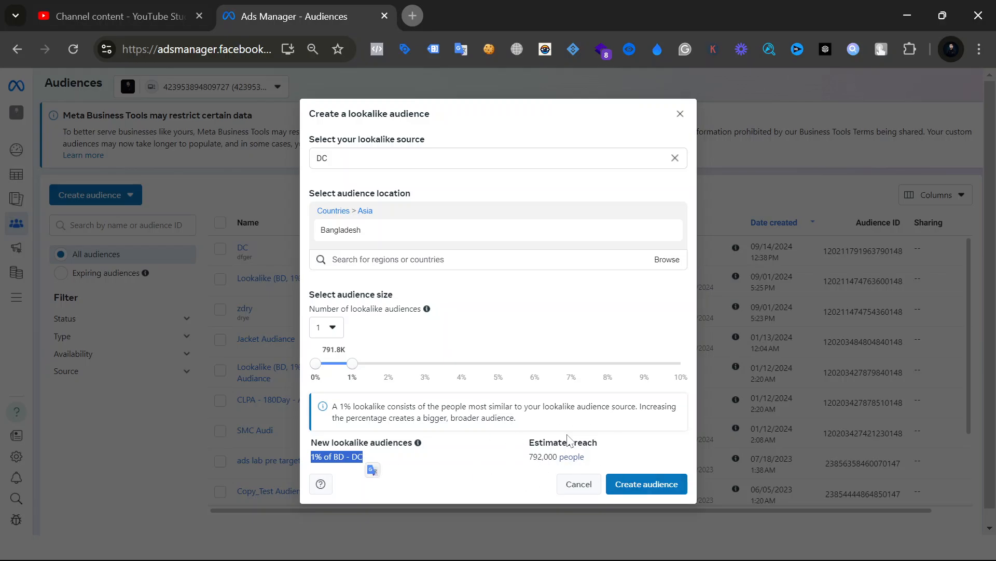
{"action": "left_click_drag", "start_coordinate": [355, 366], "coordinate": [385, 372]}
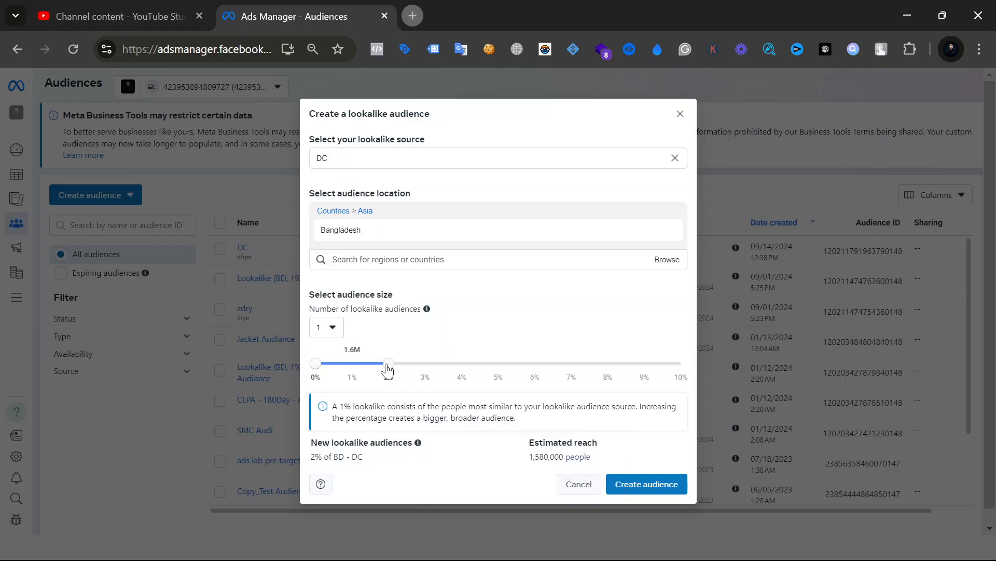
{"action": "left_click", "coordinate": [450, 372]}
{"action": "left_click", "coordinate": [535, 376]}
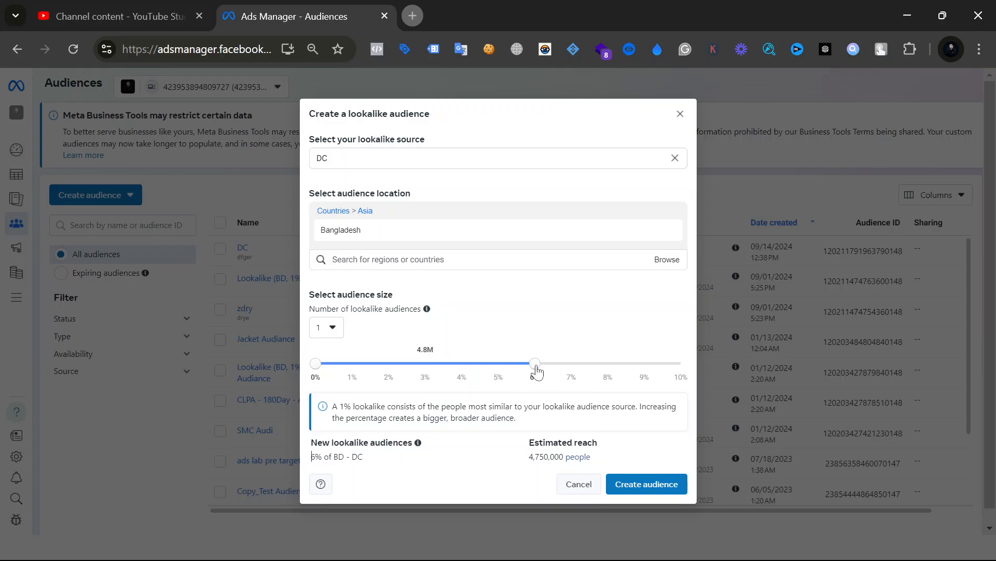
{"action": "left_click_drag", "start_coordinate": [537, 371], "coordinate": [369, 379]}
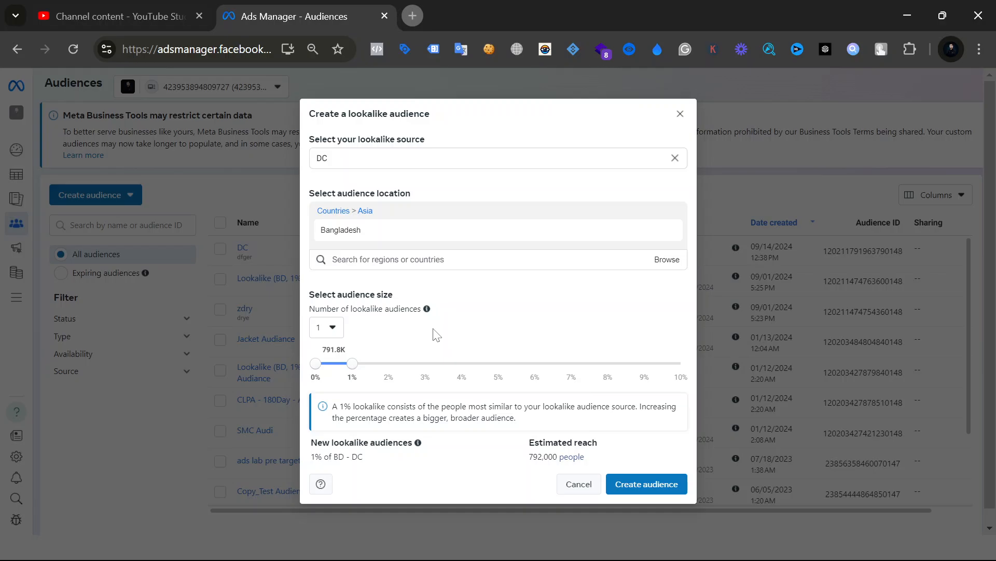
Create the 1% Bangladesh lookalike audience from the DC source.
{"action": "left_click", "coordinate": [618, 490]}
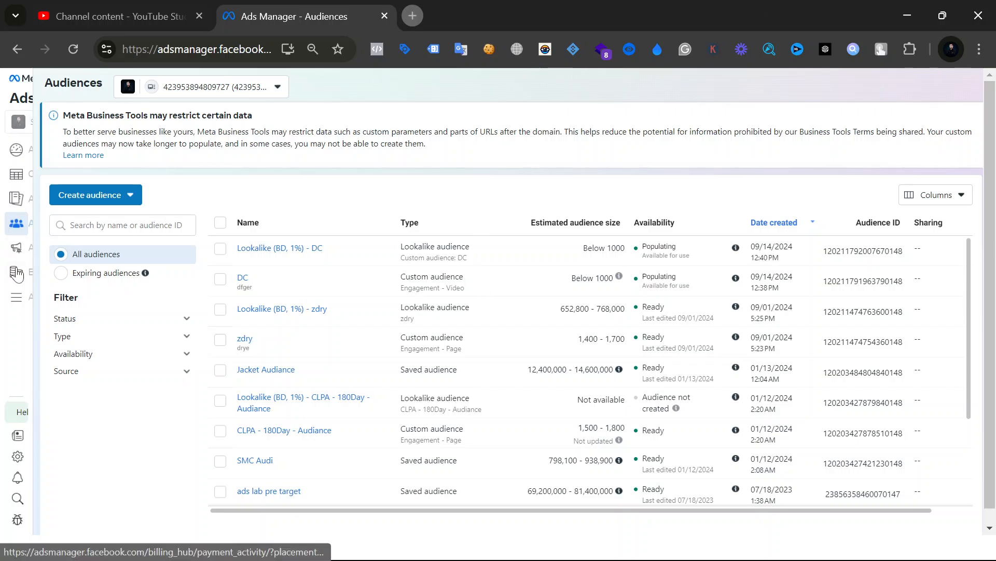
{"action": "mouse_move", "coordinate": [17, 275]}
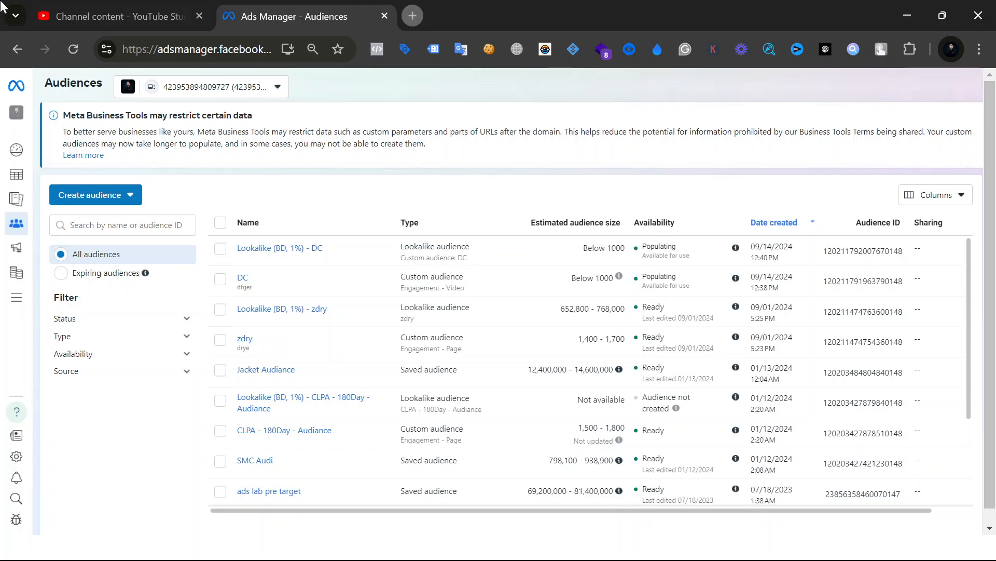
Start a new custom audience with Facebook page as its source.
{"action": "left_click", "coordinate": [128, 194]}
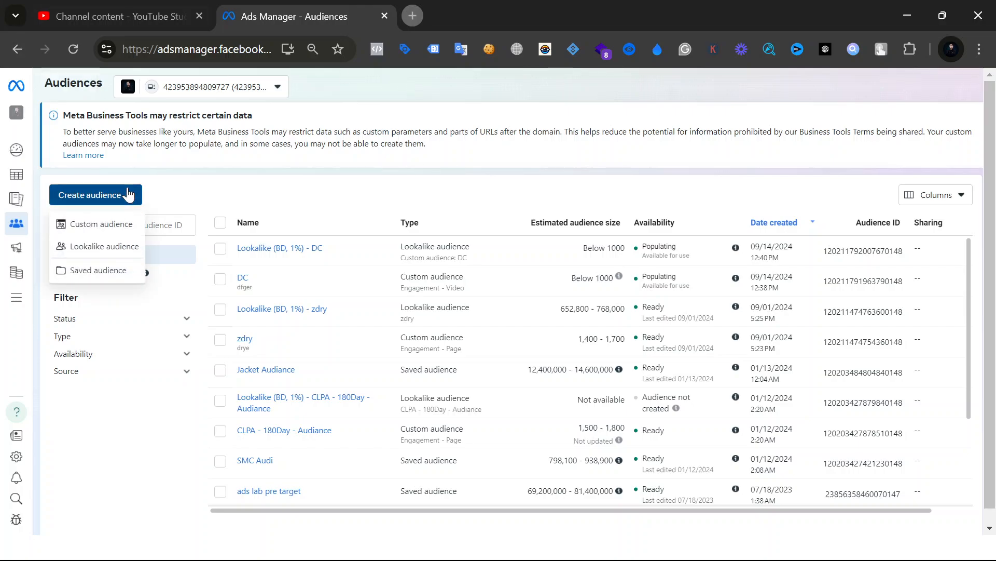
{"action": "left_click", "coordinate": [109, 224]}
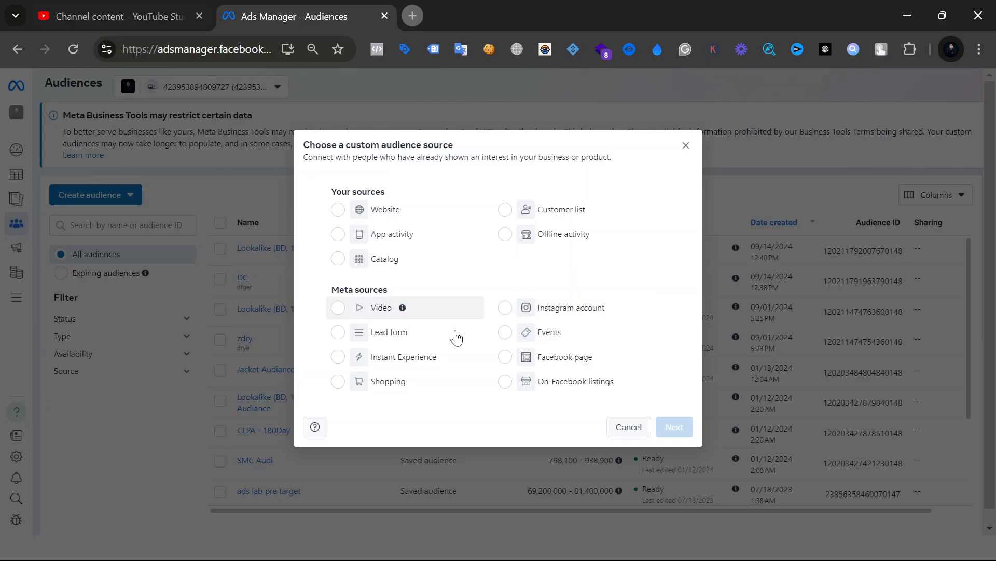
{"action": "left_click", "coordinate": [571, 358]}
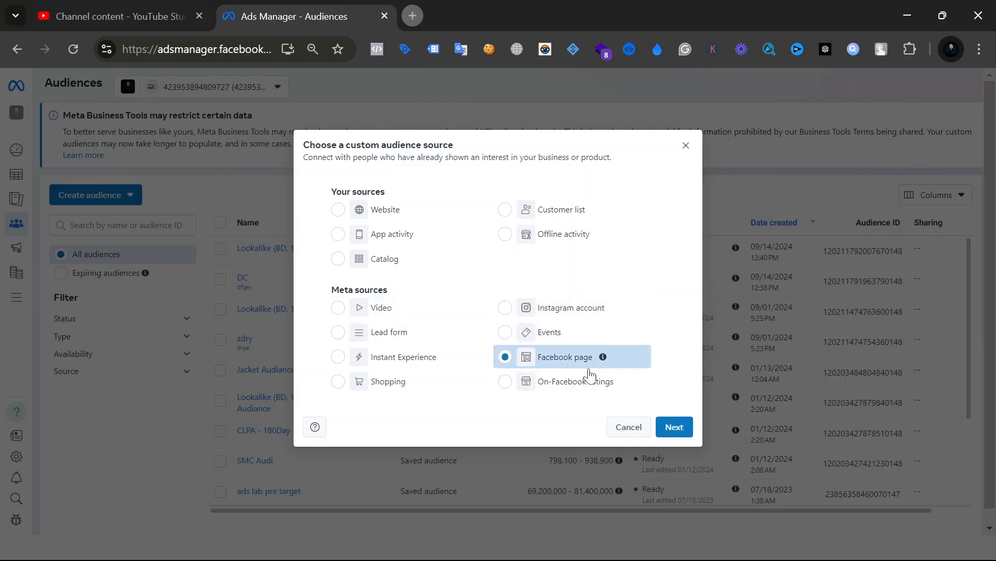
{"action": "left_click", "coordinate": [674, 431]}
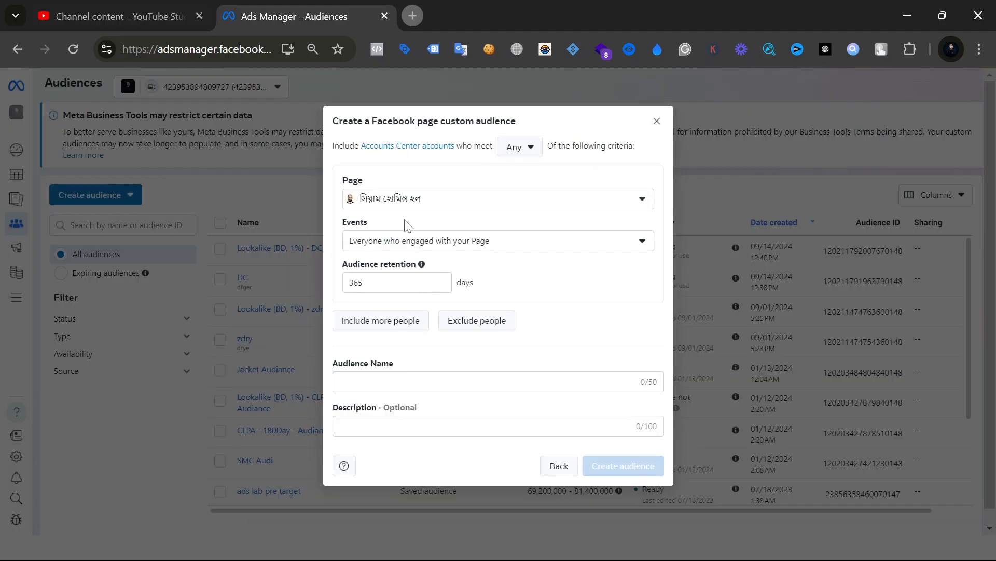
Choose FRESH MANGO as the page for the custom audience.
{"action": "left_click", "coordinate": [471, 207]}
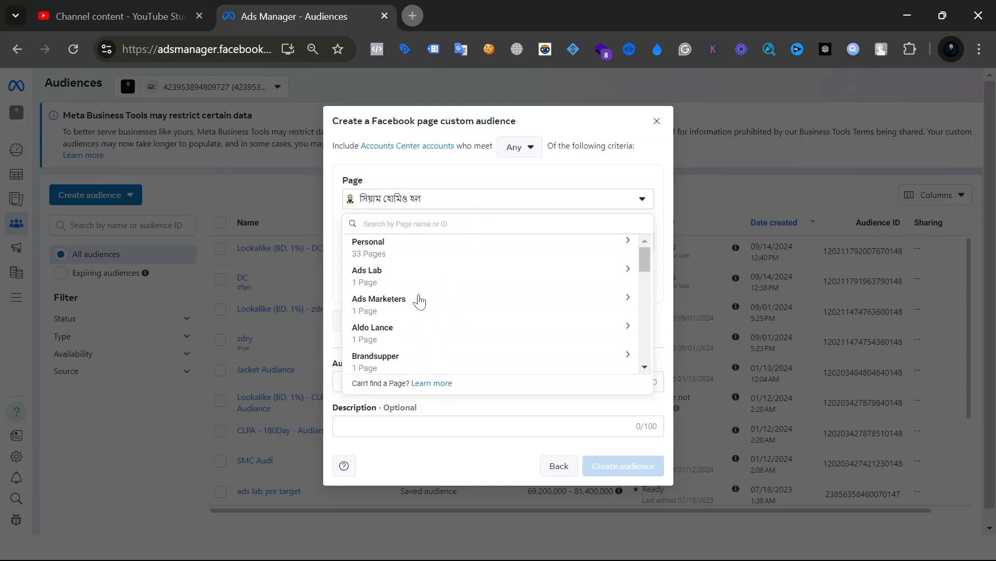
{"action": "scroll", "coordinate": [419, 301], "scroll_direction": "down", "scroll_amount": 2}
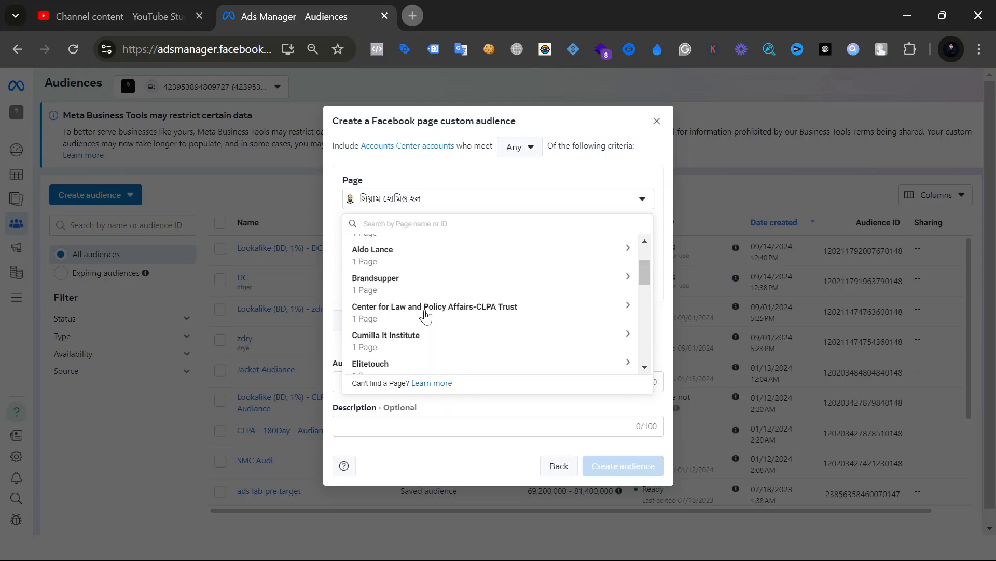
{"action": "scroll", "coordinate": [425, 311], "scroll_direction": "down", "scroll_amount": 2}
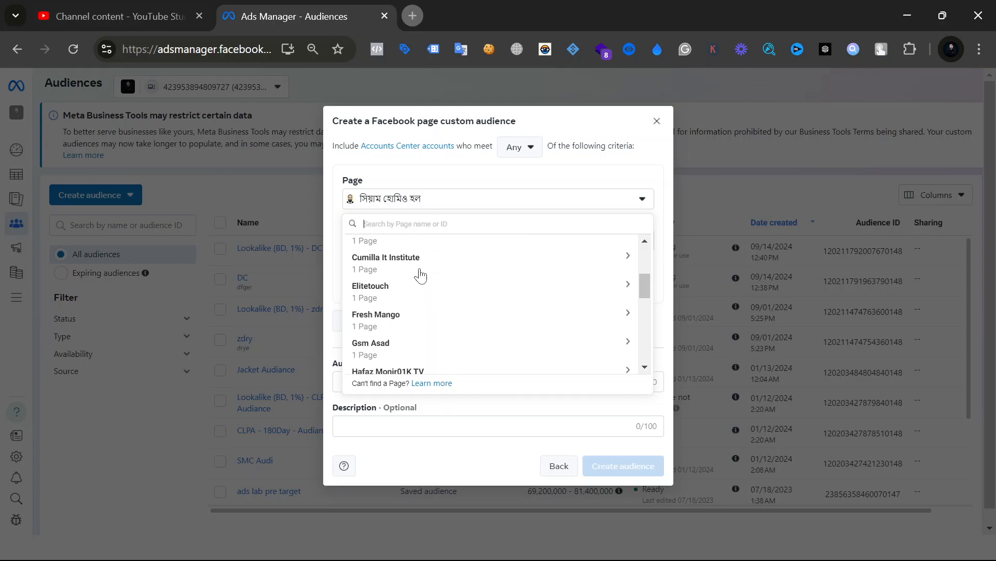
{"action": "left_click", "coordinate": [426, 331]}
{"action": "left_click", "coordinate": [431, 357]}
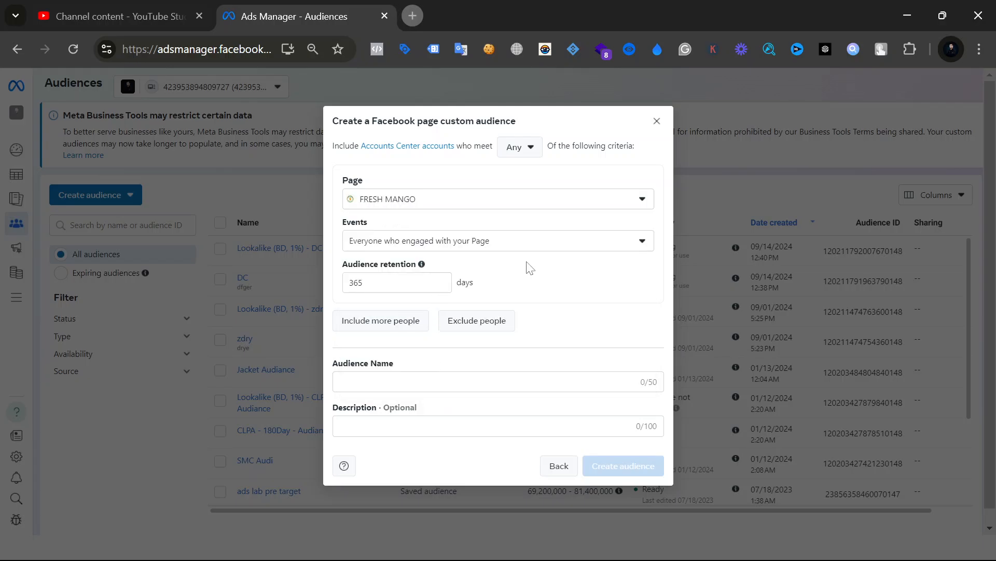
Set the audience retention to 180 days for the FRESH MANGO page criterion.
{"action": "left_click_drag", "start_coordinate": [399, 287], "coordinate": [287, 290]}
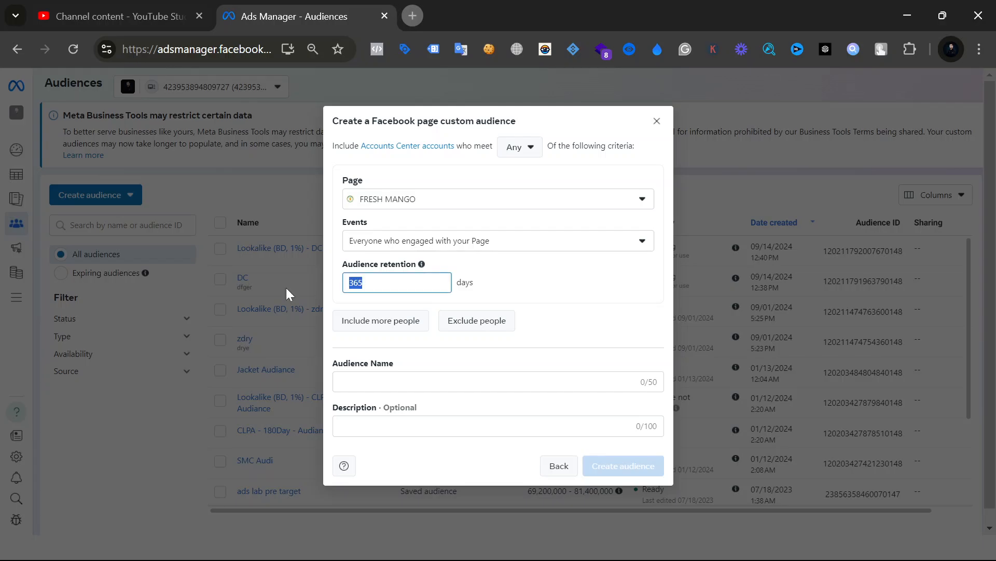
{"action": "type", "text": "180"}
{"action": "left_click", "coordinate": [543, 279]}
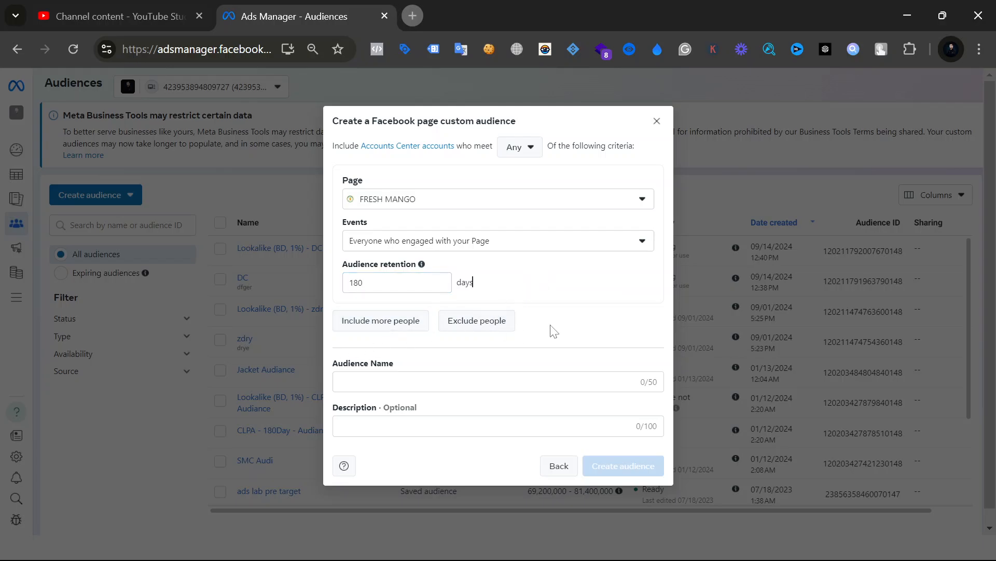
Add a second inclusion criterion to the Facebook page audience and remove it again.
{"action": "left_click", "coordinate": [414, 326]}
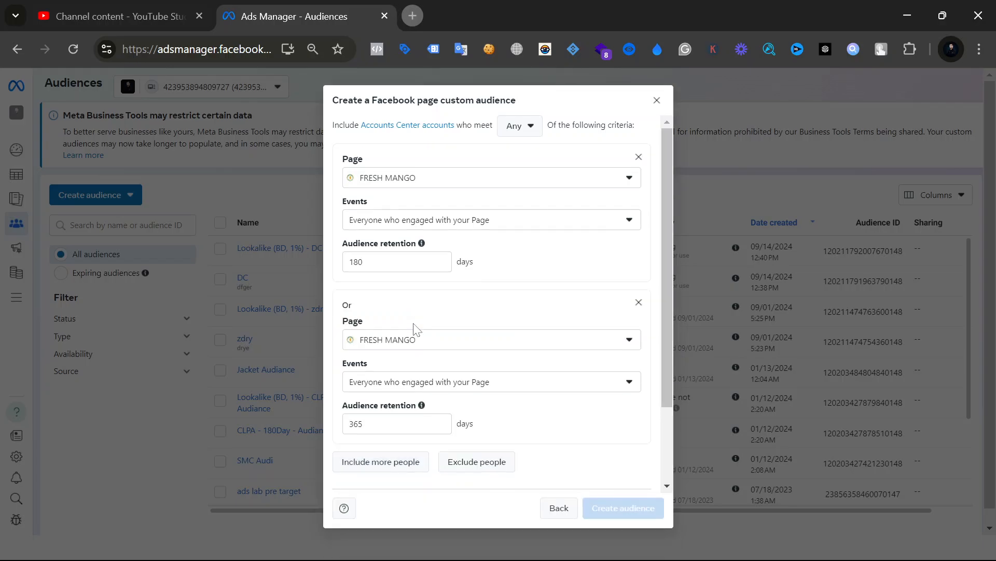
{"action": "scroll", "coordinate": [489, 339], "scroll_direction": "down", "scroll_amount": 2}
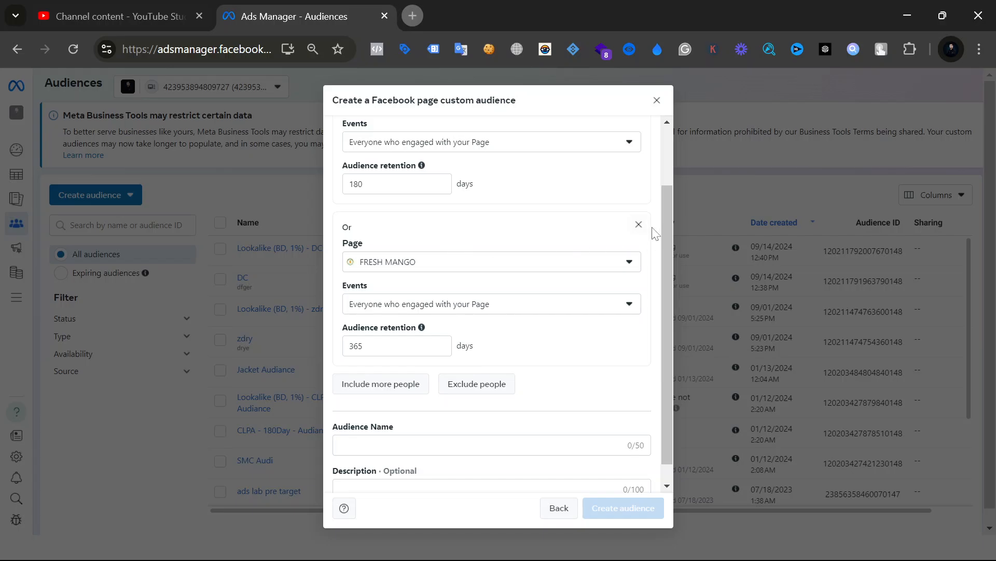
{"action": "left_click", "coordinate": [638, 224]}
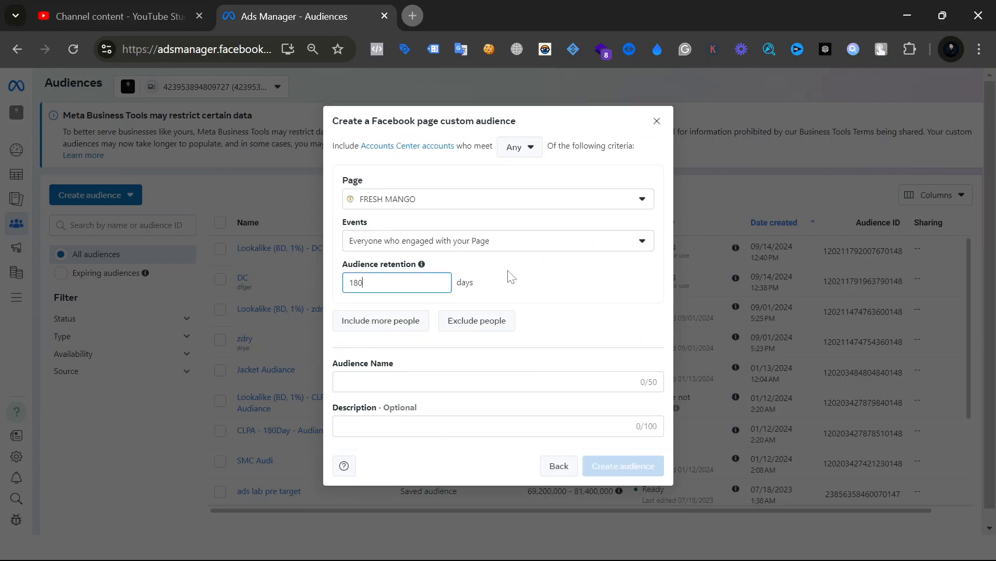
Name the Facebook page custom audience FM.
{"action": "left_click", "coordinate": [374, 381]}
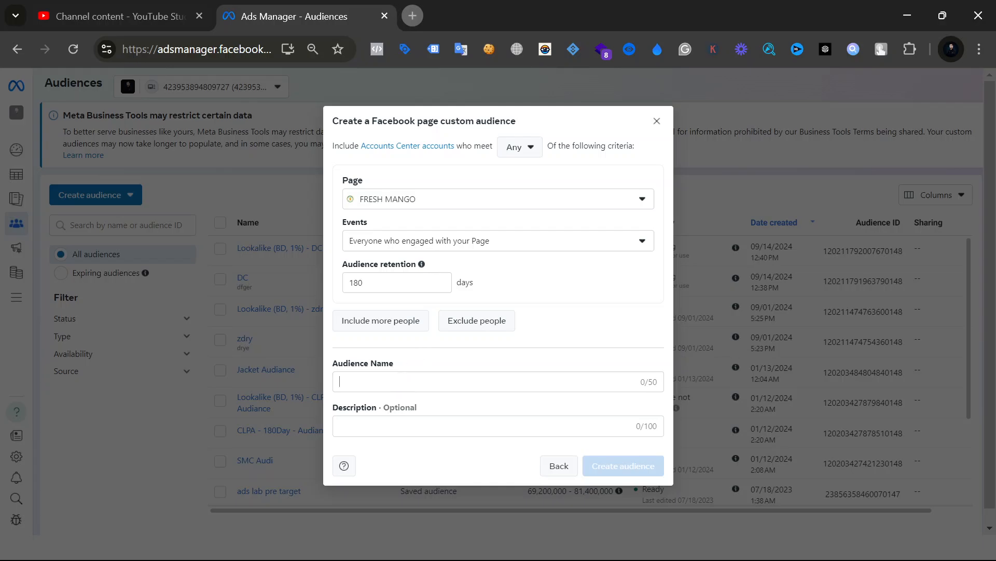
{"action": "type", "text": "FM"}
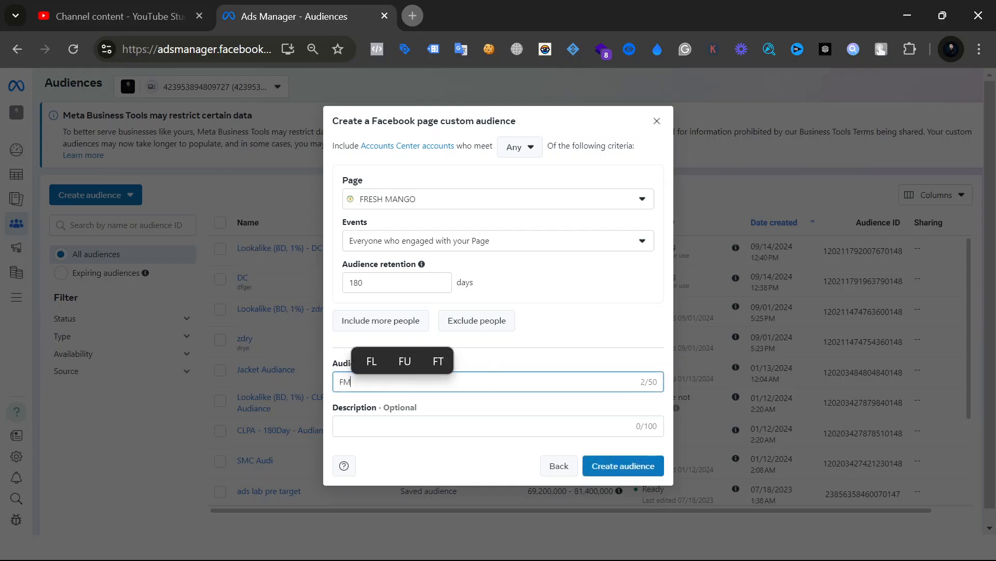
Select everyone who engaged with the Page as the event and create the FM custom audience.
{"action": "left_click", "coordinate": [590, 322]}
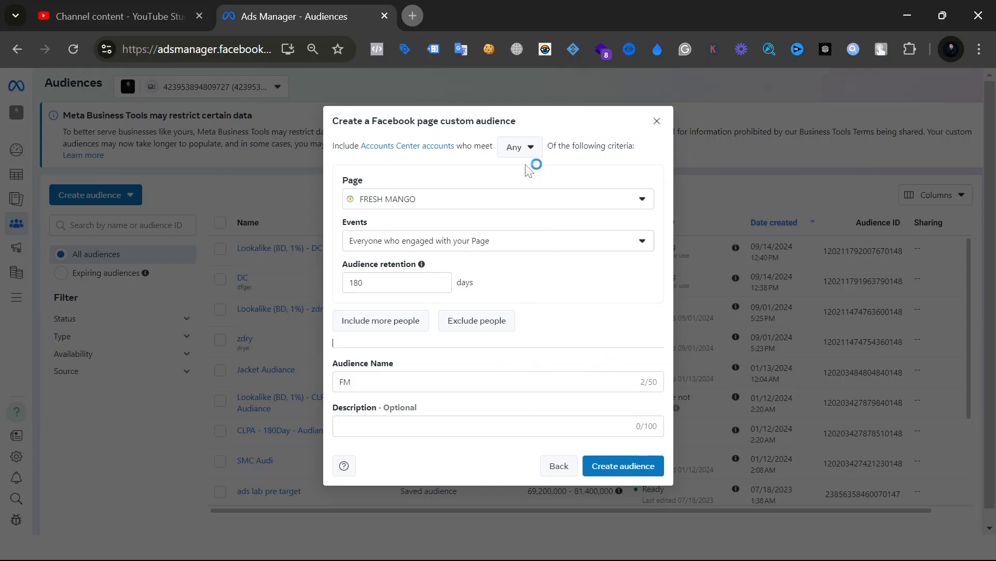
{"action": "left_click", "coordinate": [482, 242]}
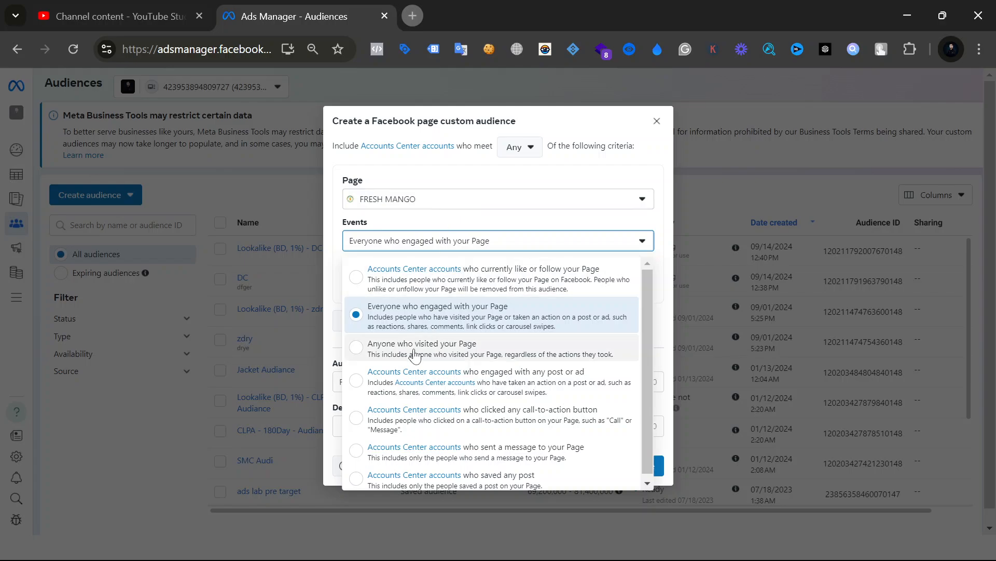
{"action": "left_click", "coordinate": [429, 315]}
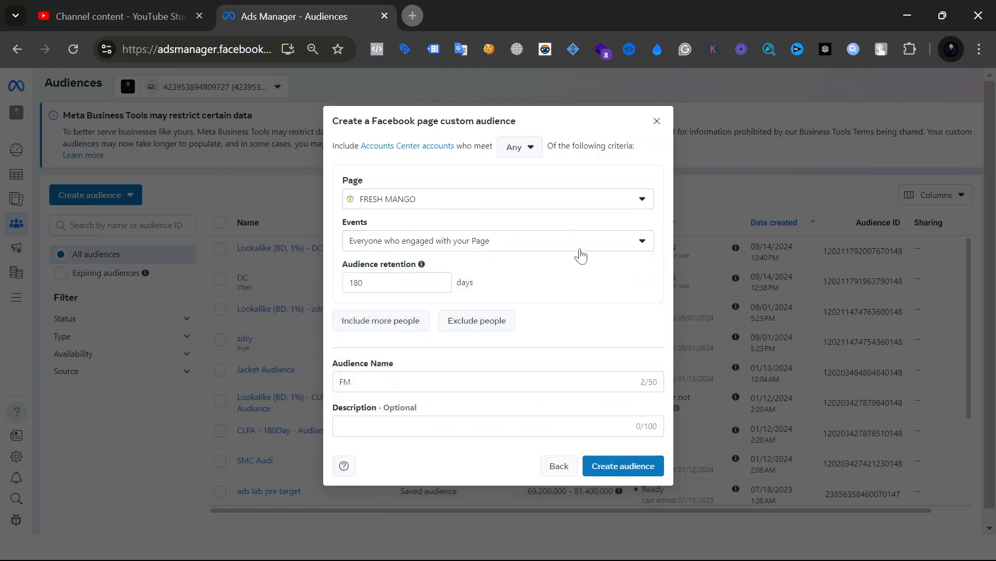
{"action": "left_click", "coordinate": [644, 476]}
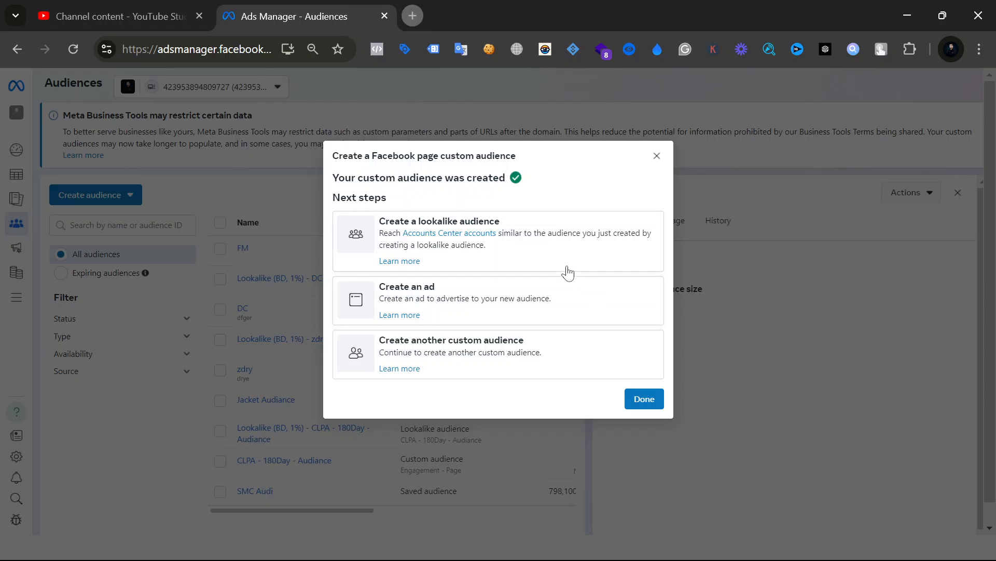
Create a 1% lookalike audience from the FM custom audience with Bangladesh as its location.
{"action": "left_click", "coordinate": [555, 252]}
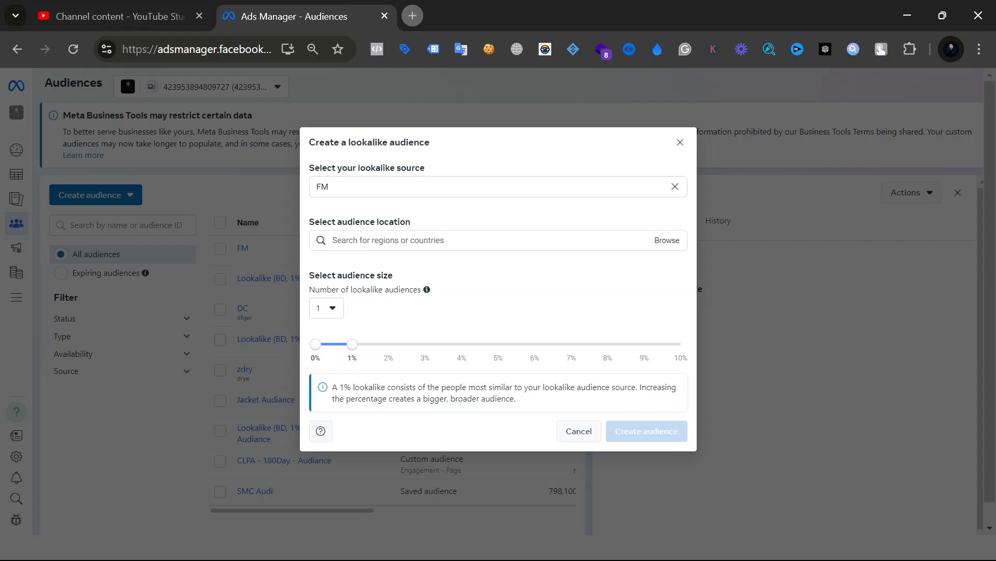
{"action": "left_click", "coordinate": [436, 239]}
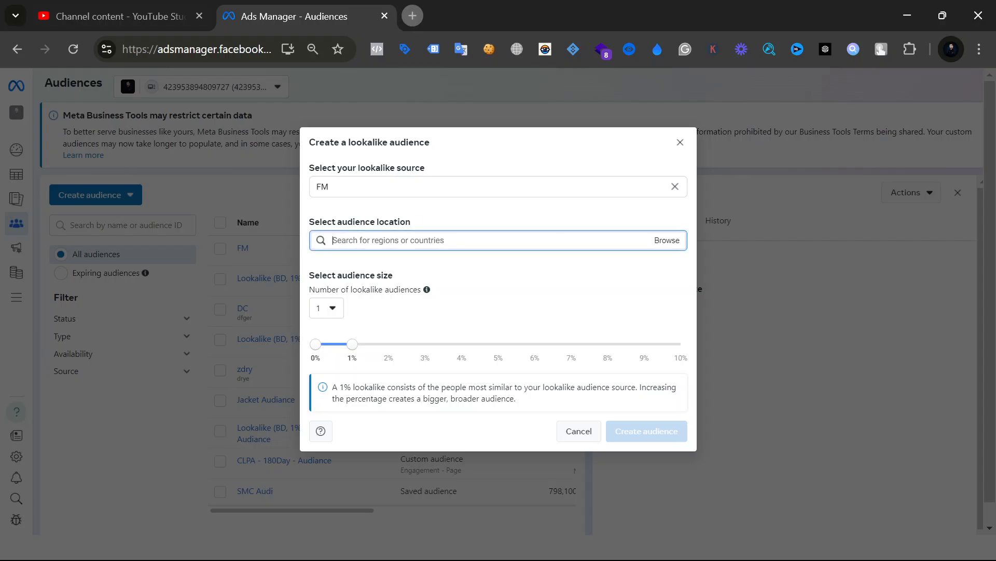
{"action": "type", "text": "C"}
{"action": "key", "text": "BackSpace"}
{"action": "type", "text": "bAN"}
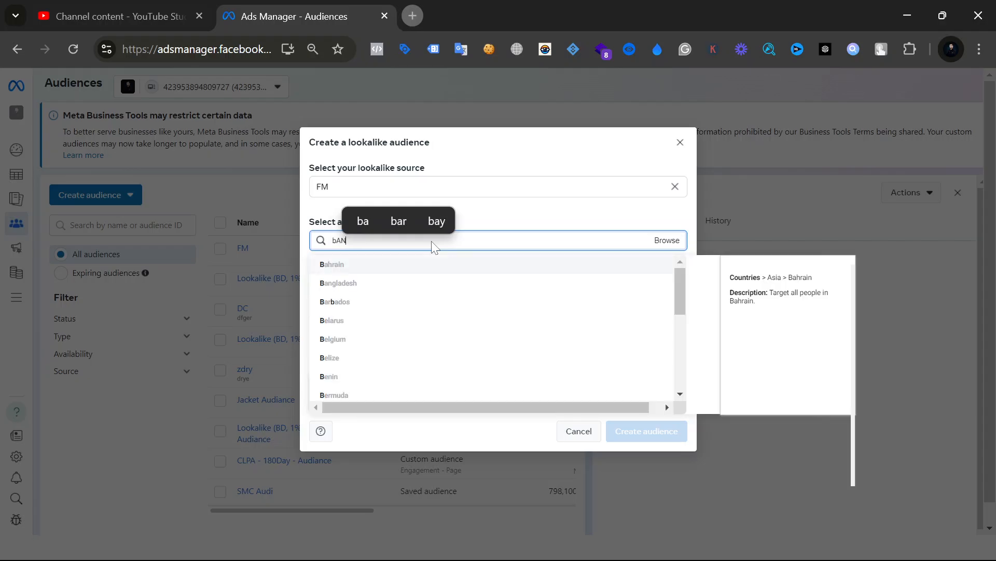
{"action": "key", "text": "BackSpace"}
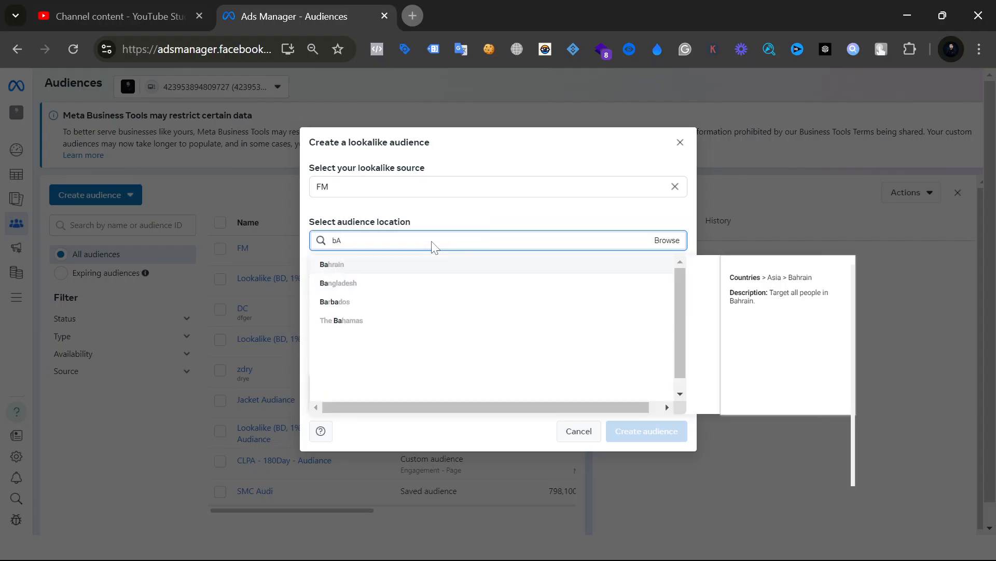
{"action": "key", "text": "BackSpace"}
{"action": "key", "text": "BackSpace"}
{"action": "type", "text": "Ba"}
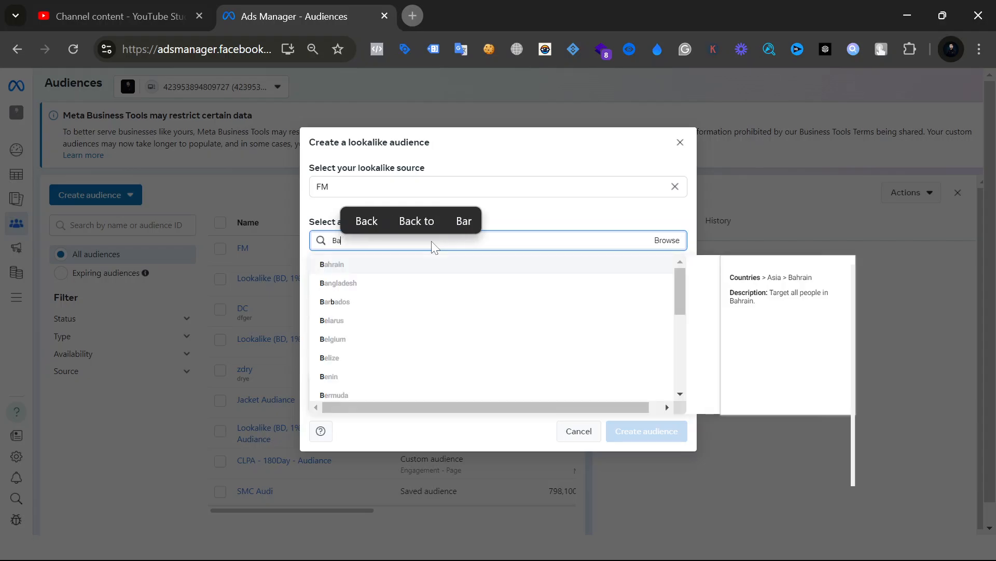
{"action": "left_click", "coordinate": [390, 283]}
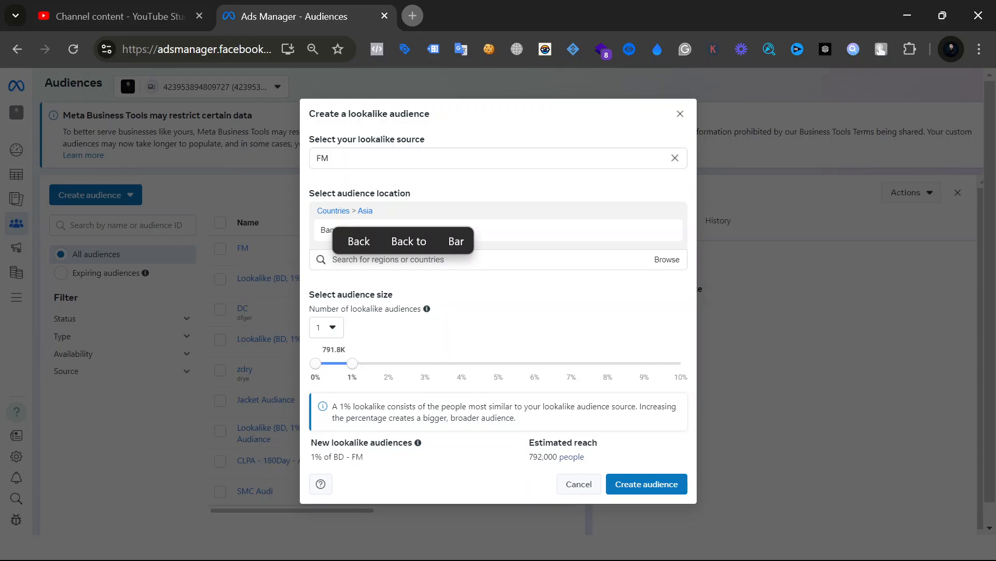
{"action": "left_click", "coordinate": [647, 483]}
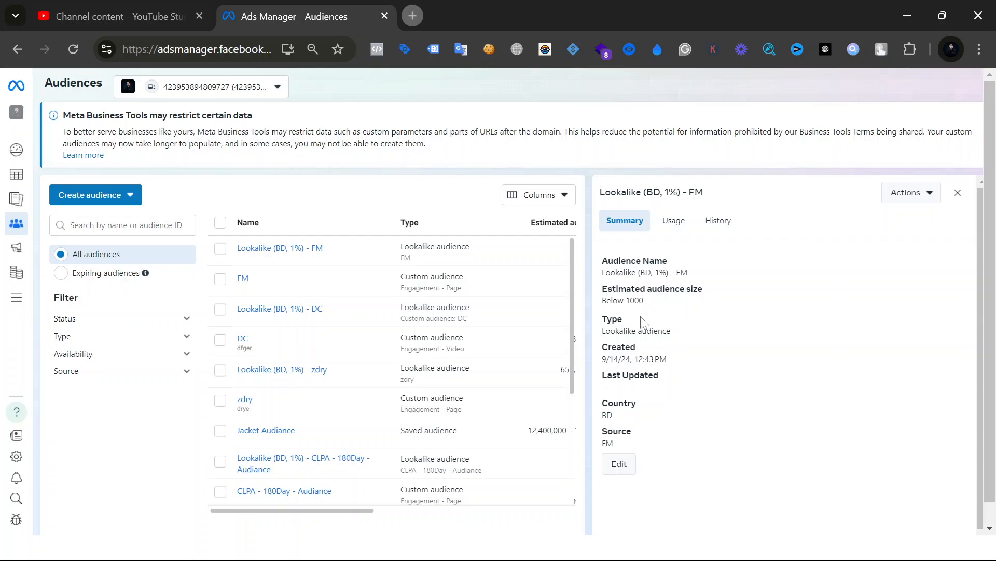
Check the estimated audience size in the FM lookalike's summary and close its details.
{"action": "left_click_drag", "start_coordinate": [602, 301], "coordinate": [644, 302]}
{"action": "left_click", "coordinate": [127, 424]}
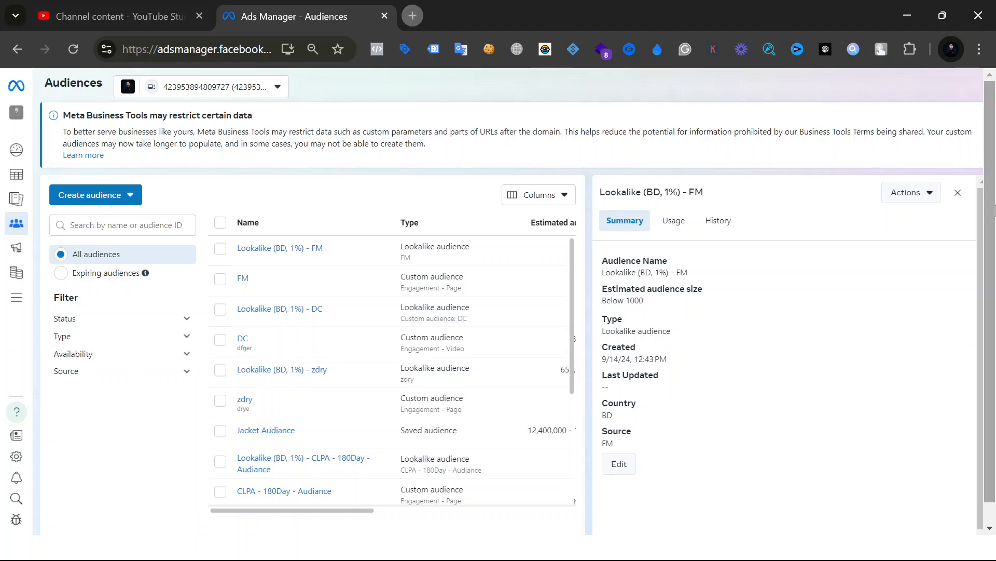
{"action": "left_click", "coordinate": [958, 192]}
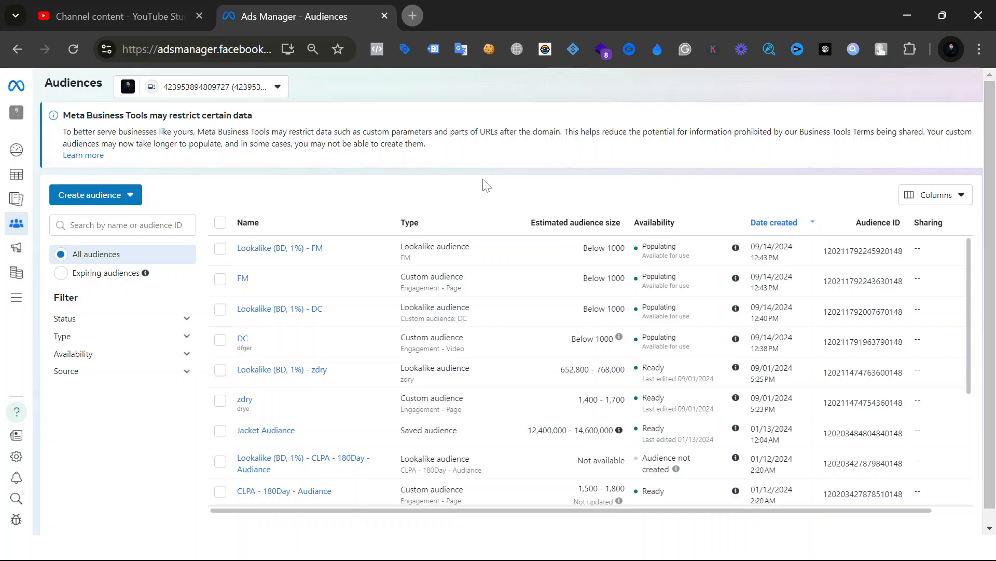